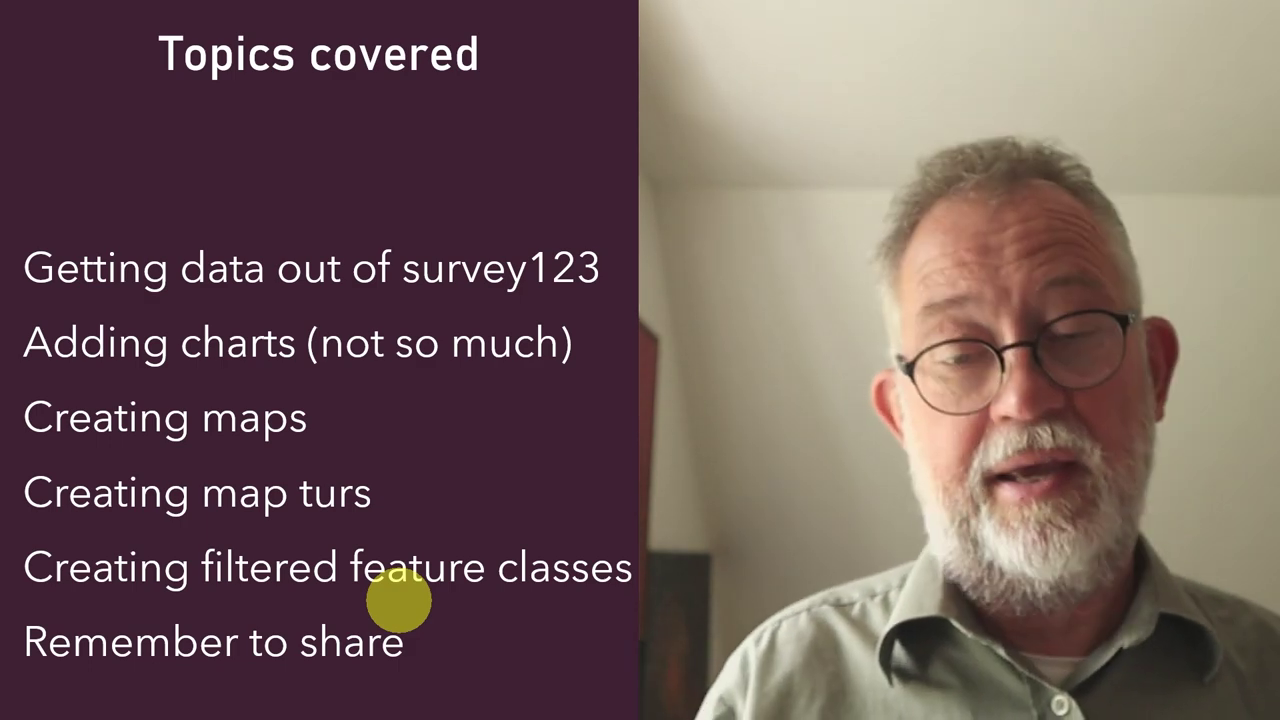
key(alt+Tab)
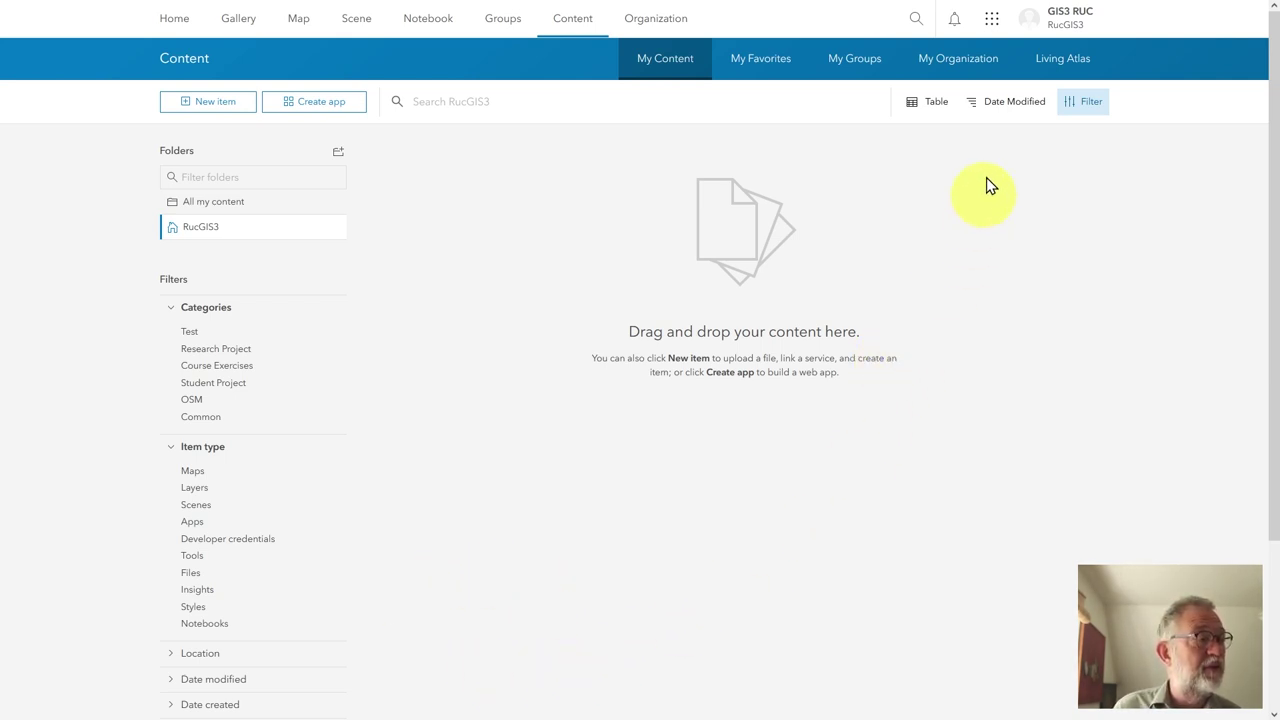
Rearrange the app launcher so that Survey123 comes first and ArcGIS StoryMaps second.
click(998, 21)
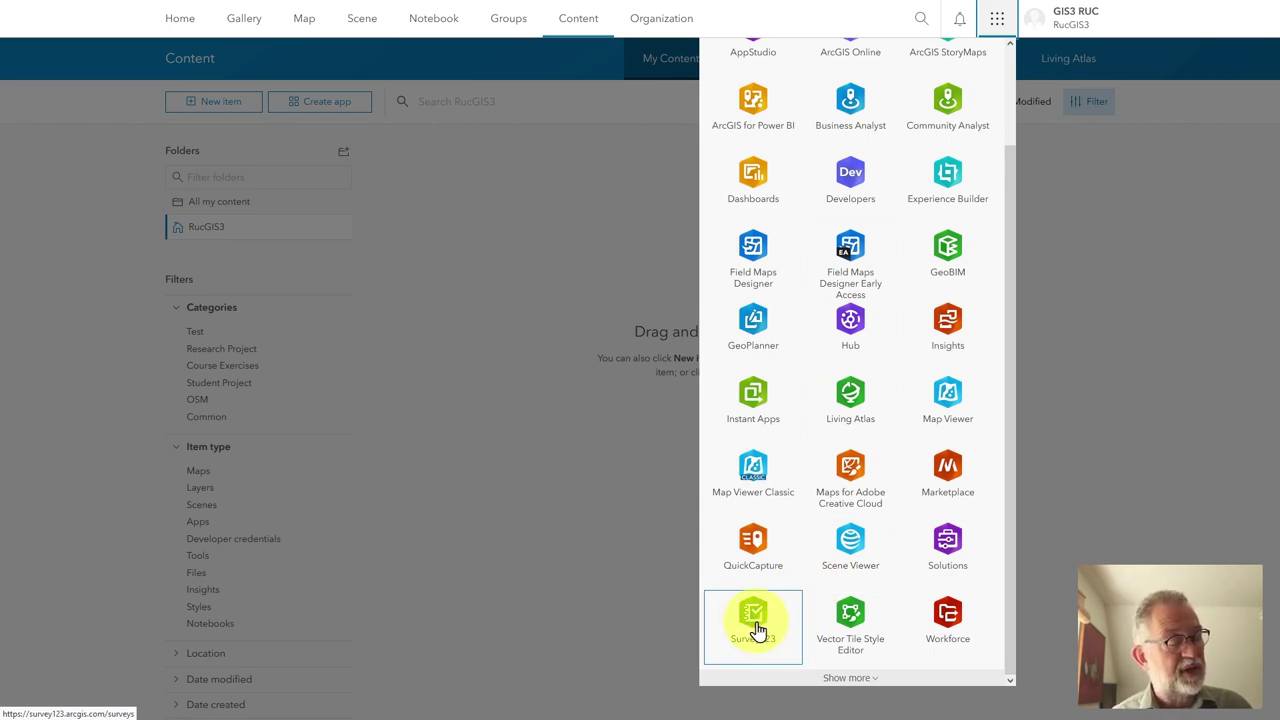
drag(760, 626, 760, 140)
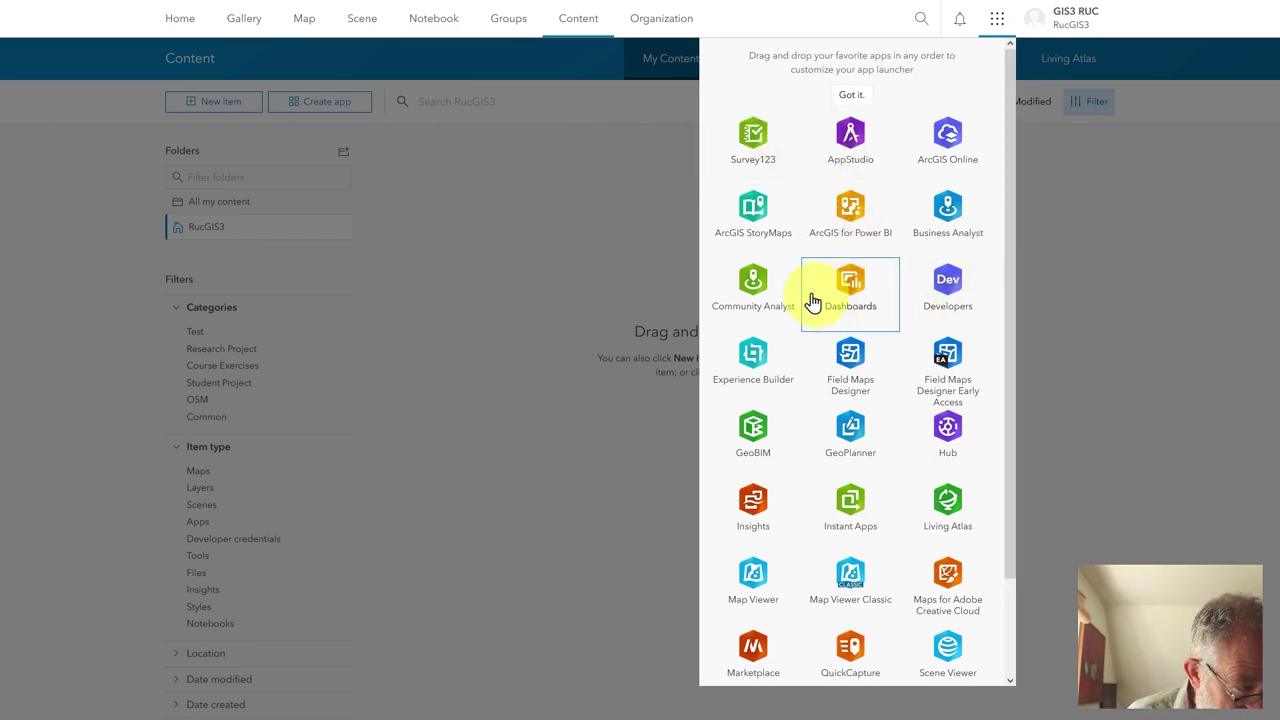
drag(766, 229, 860, 152)
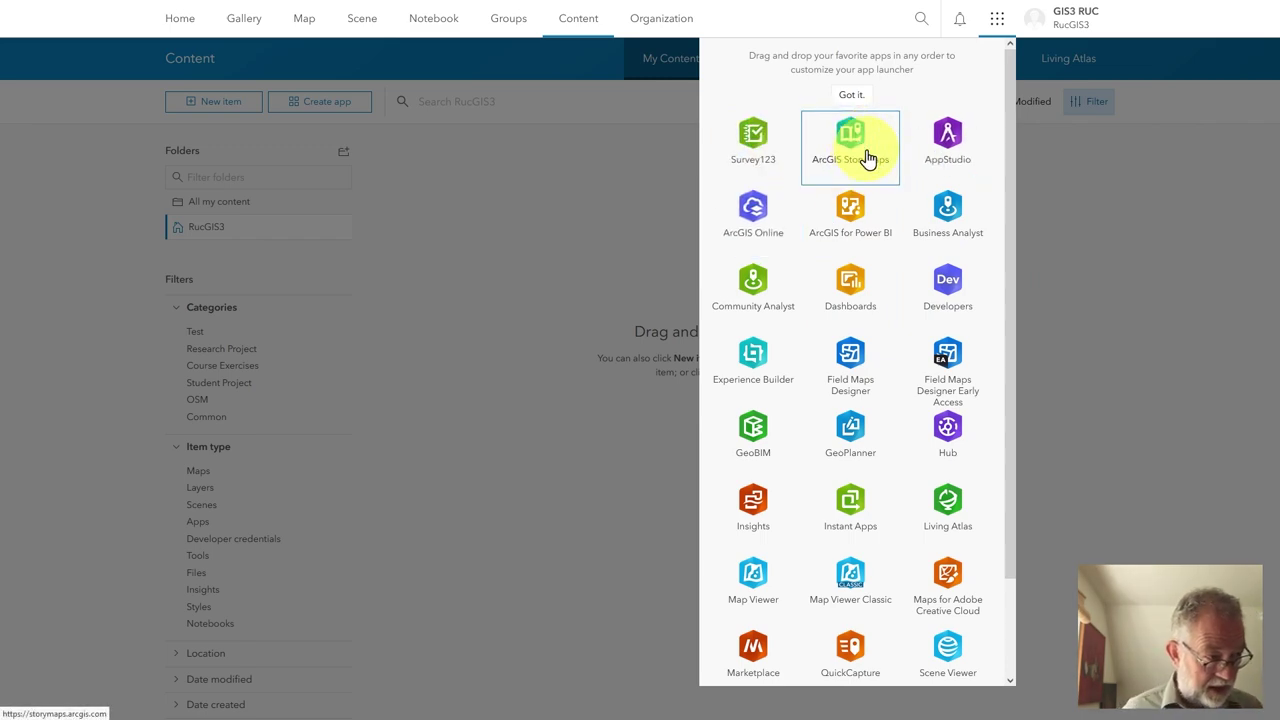
Open Survey123 and filter the survey list to the surveys I can view results for.
click(754, 146)
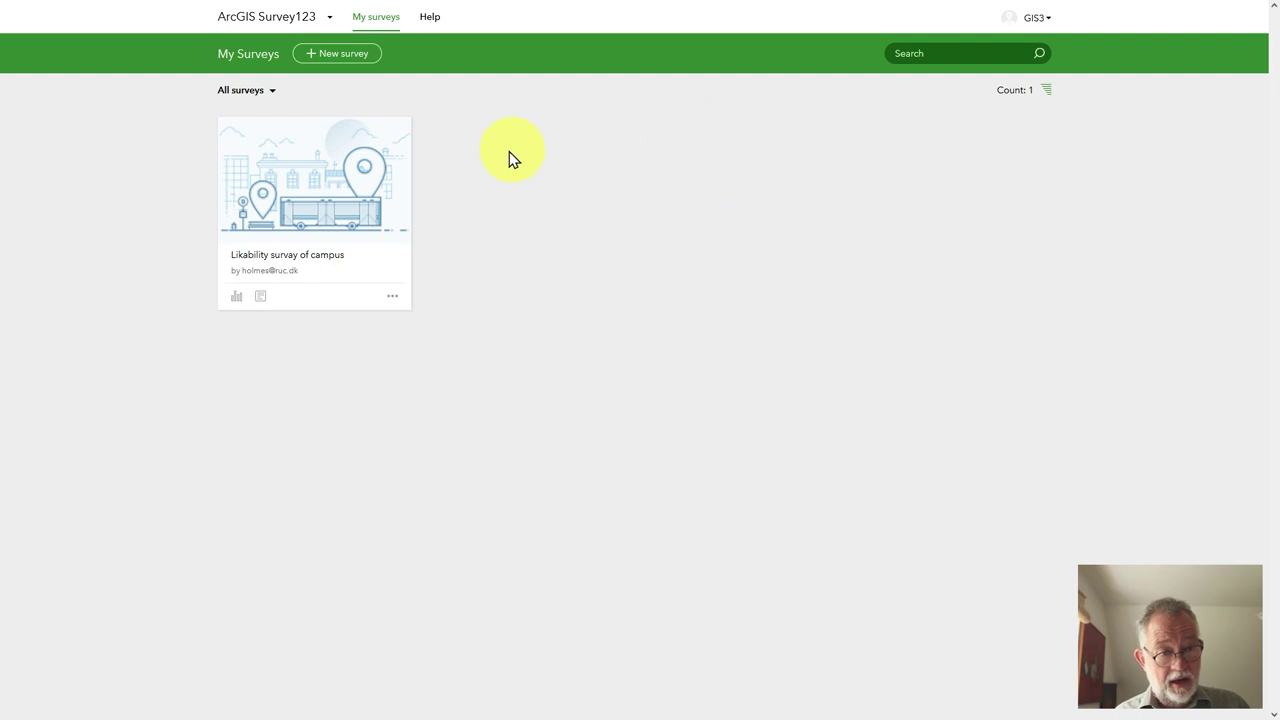
click(265, 92)
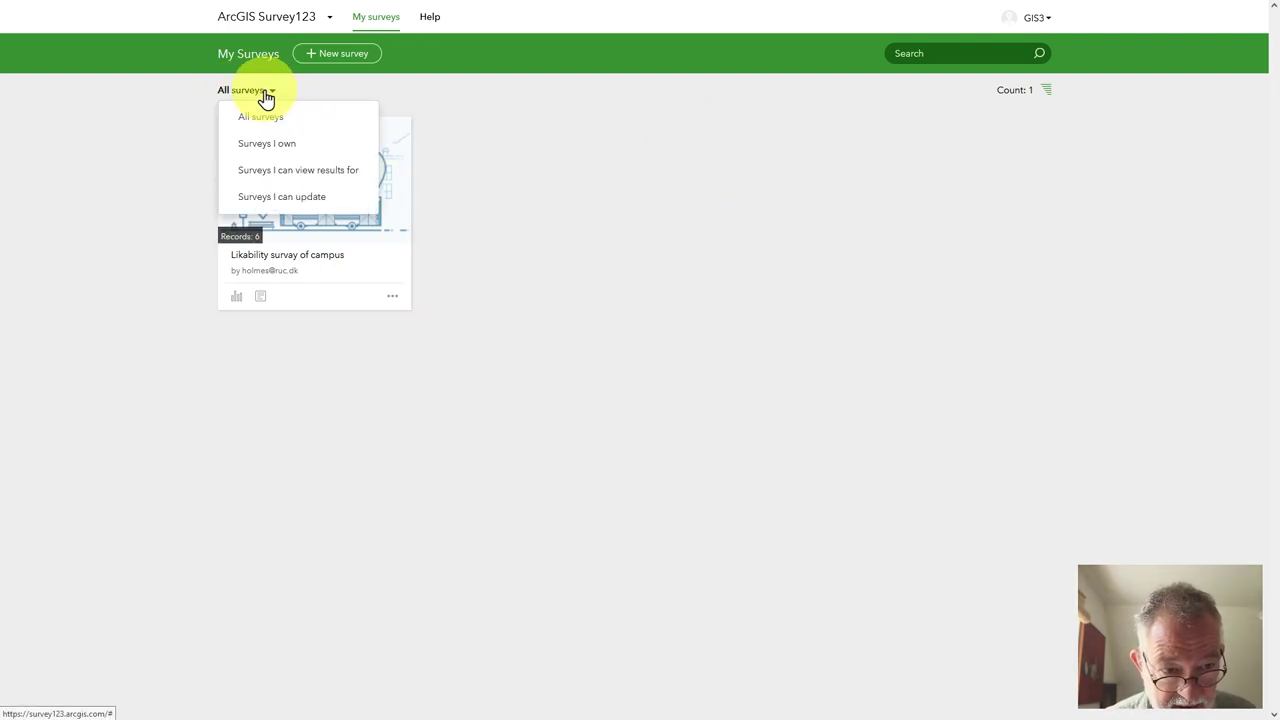
click(316, 150)
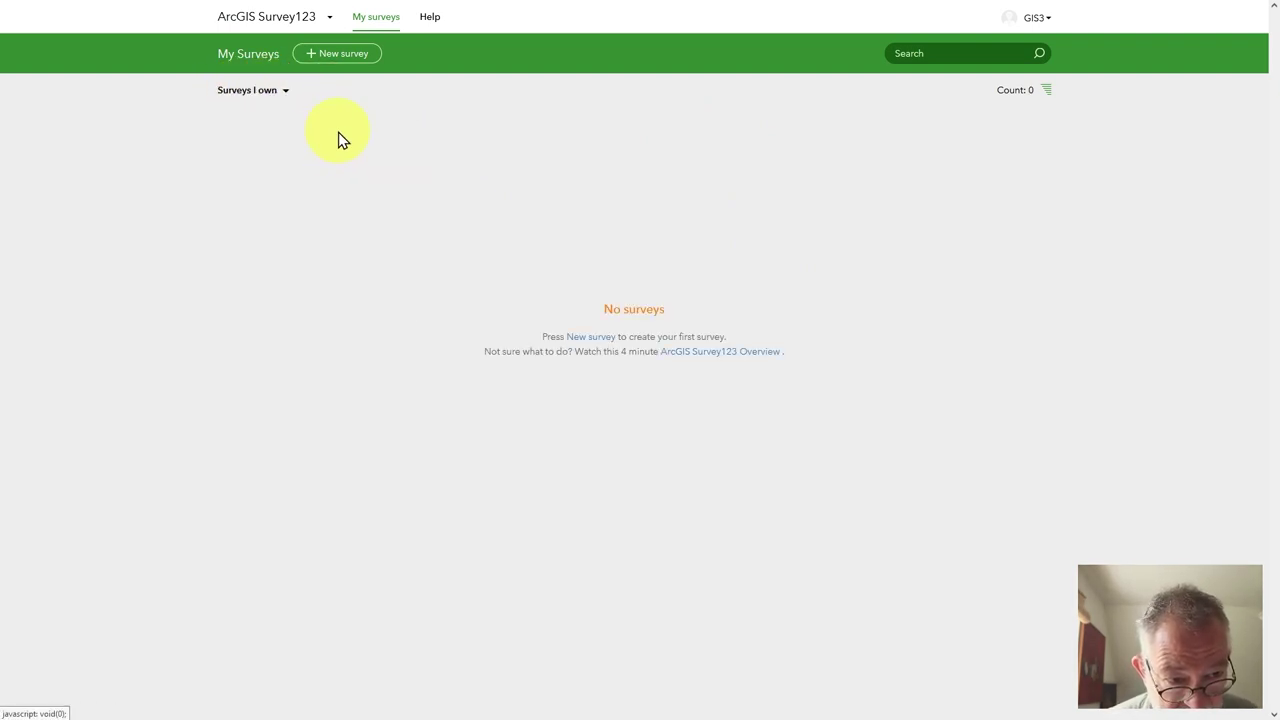
click(284, 100)
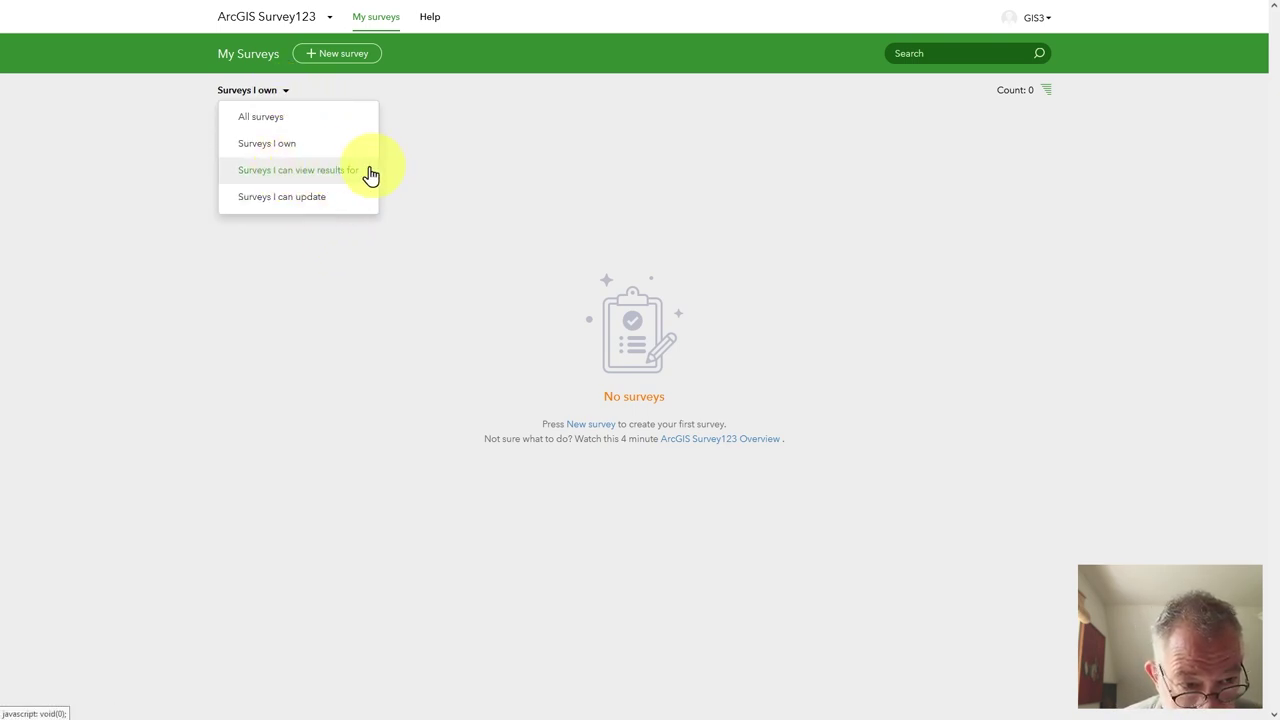
click(335, 176)
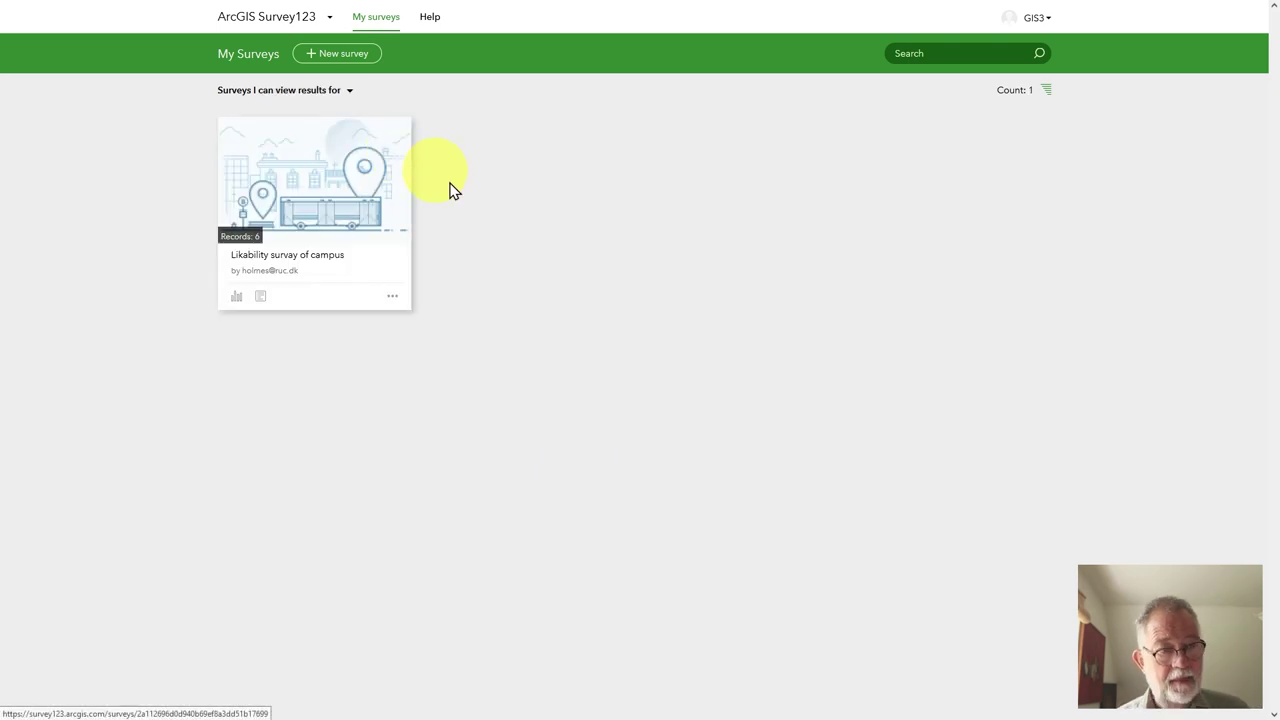
Open the "Likability survay of campus" survey and examine the analysis of its ratings, images and comments.
click(335, 181)
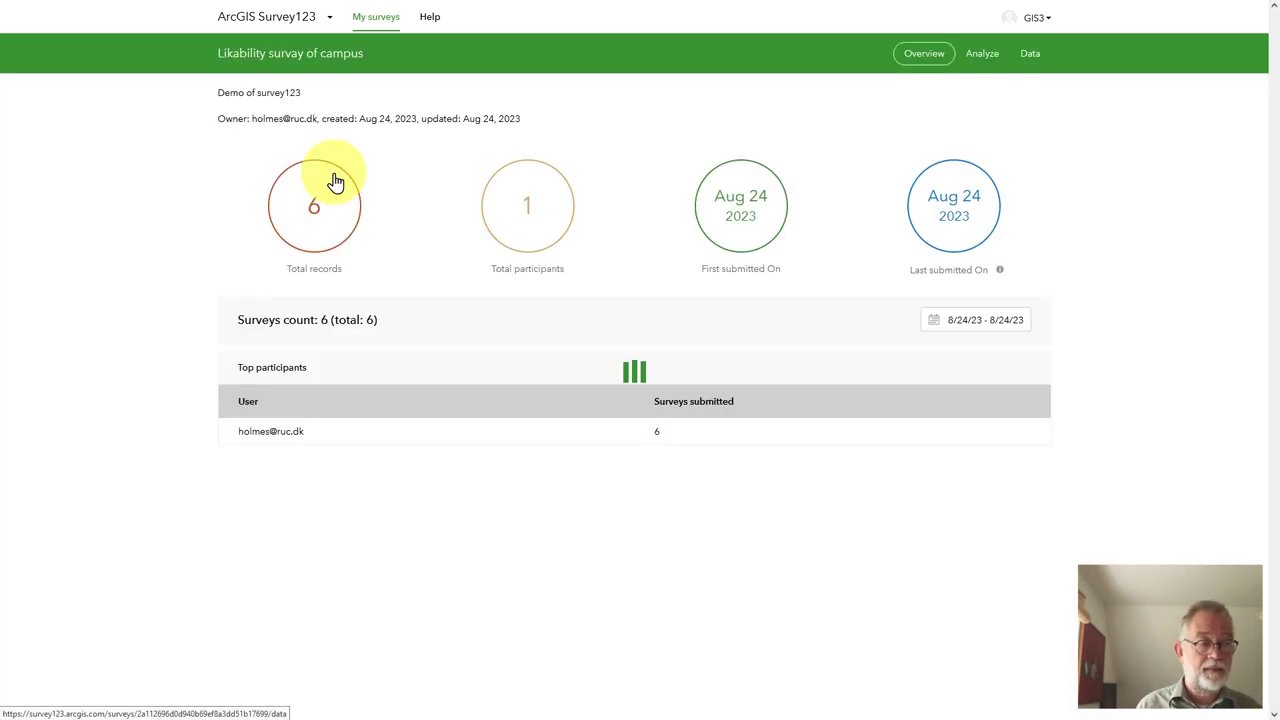
click(967, 62)
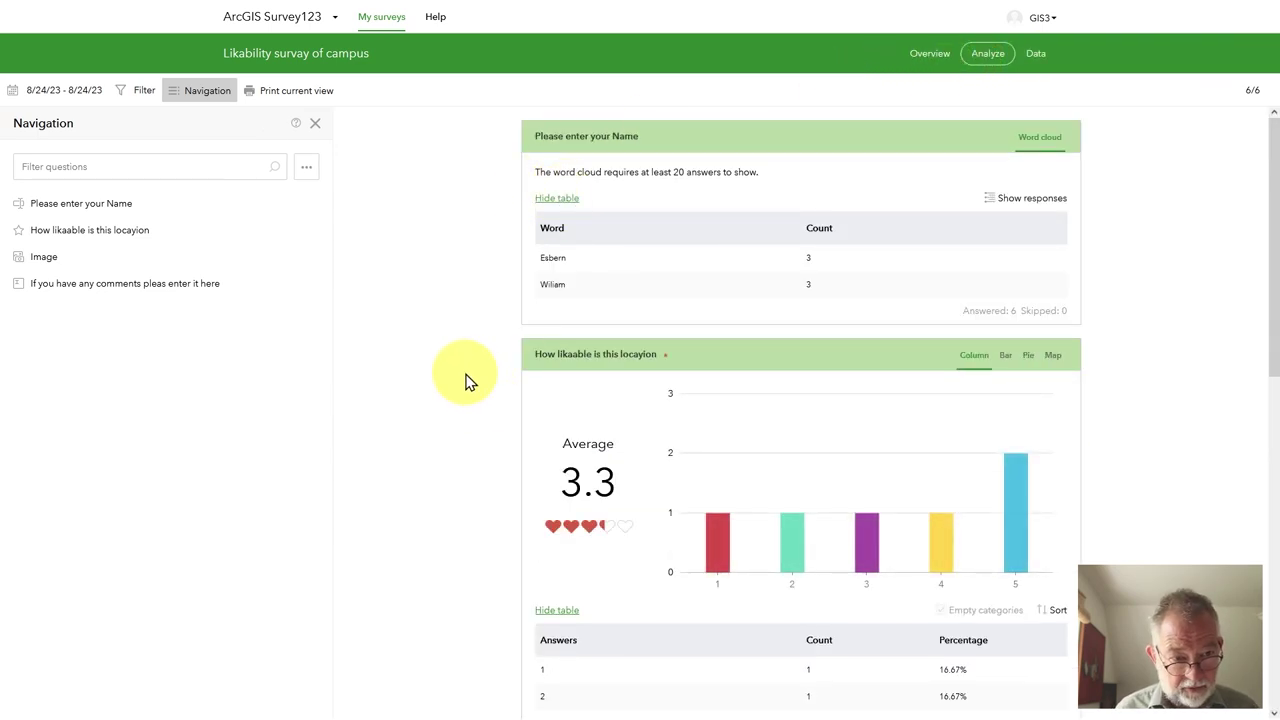
scroll(465, 380, down, 5)
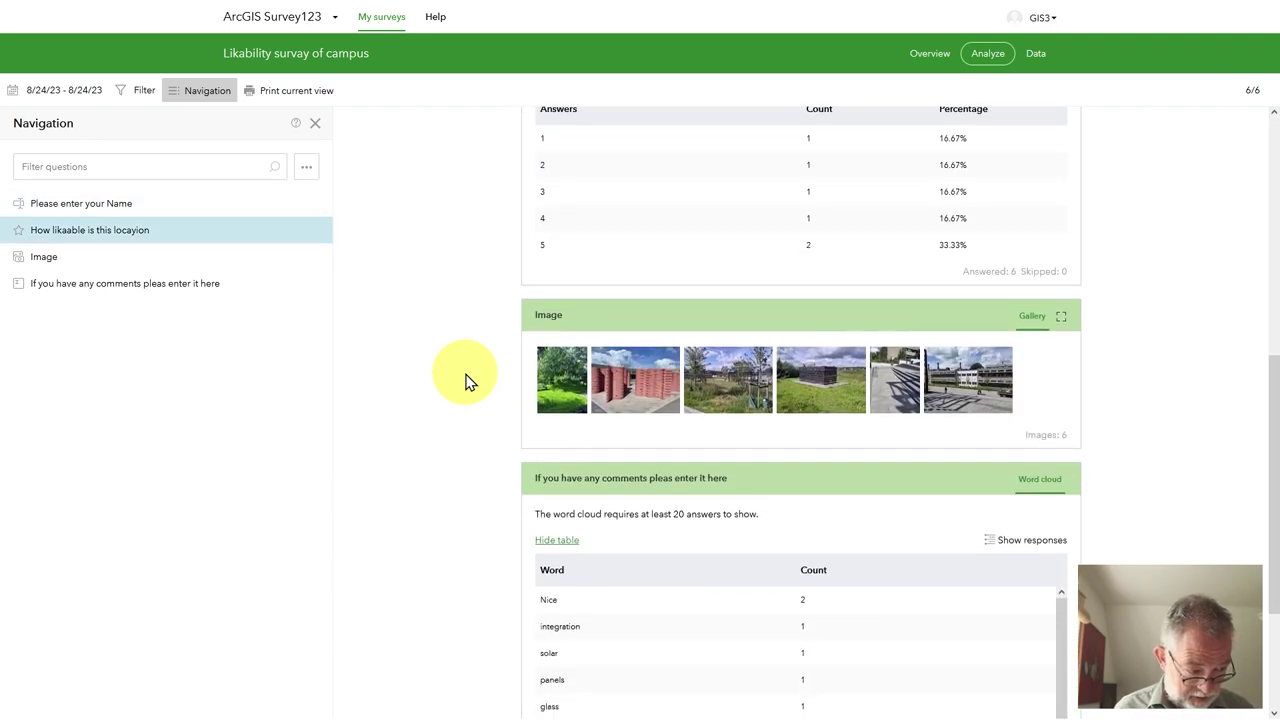
scroll(465, 380, up, 4)
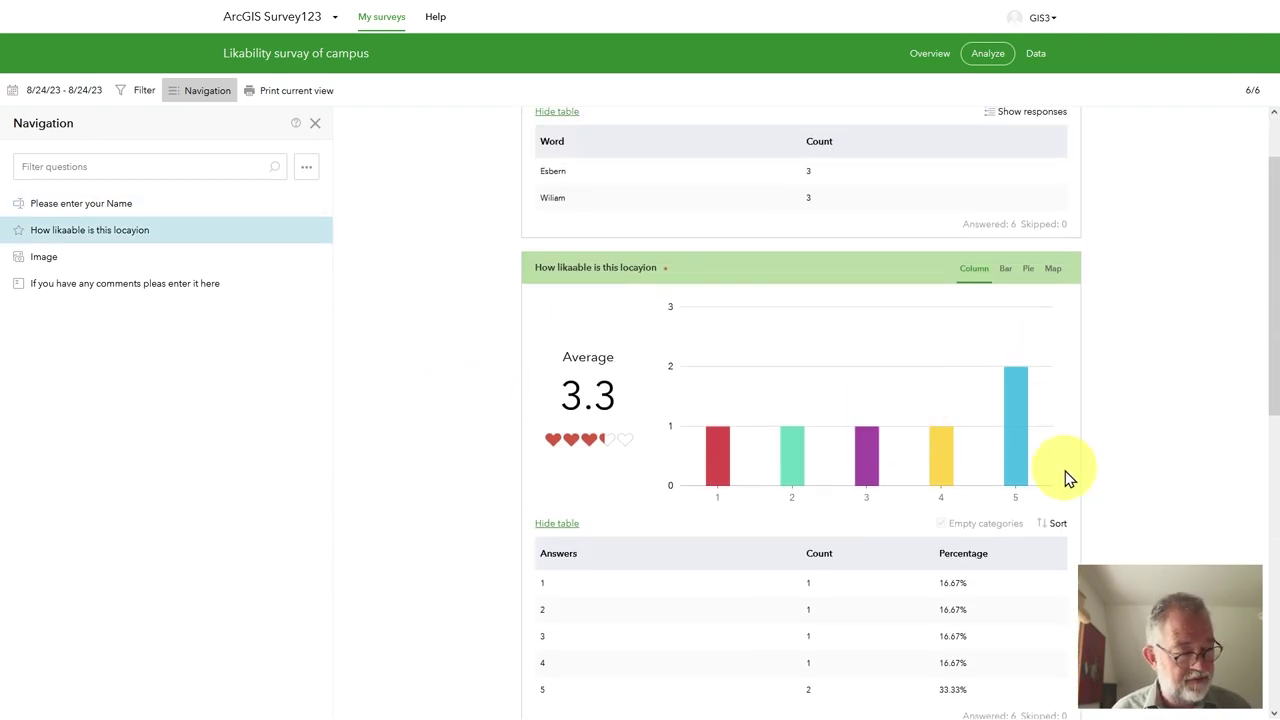
scroll(1066, 480, down, 3)
scroll(729, 491, down, 3)
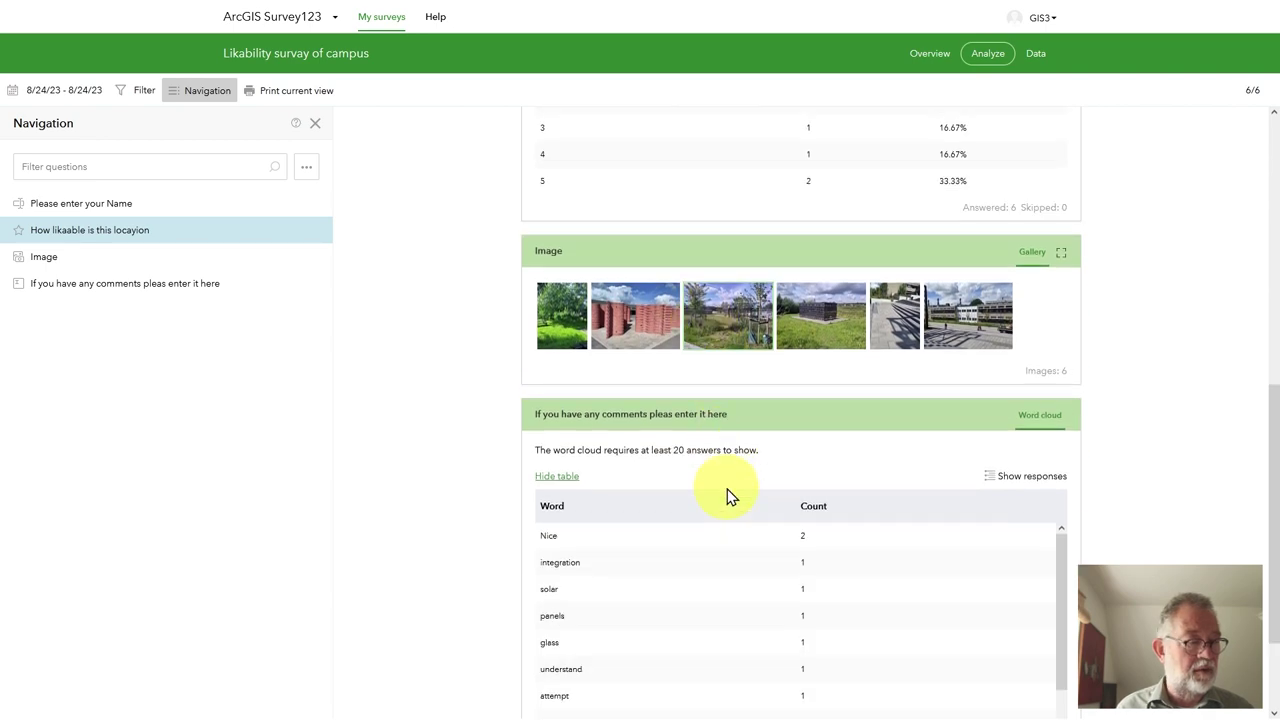
scroll(729, 494, down, 3)
scroll(443, 457, up, 10)
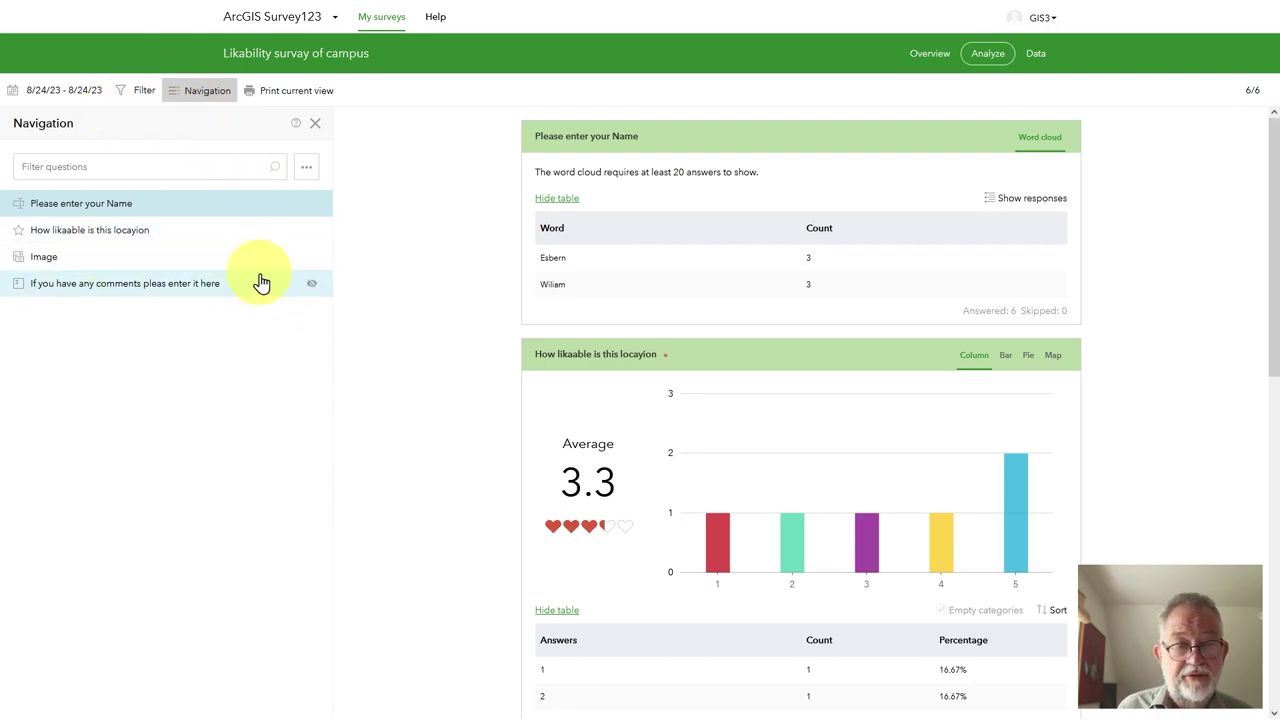
Print the current analysis view to a PDF named "Likability survay of campus" in the Downloads folder.
click(318, 97)
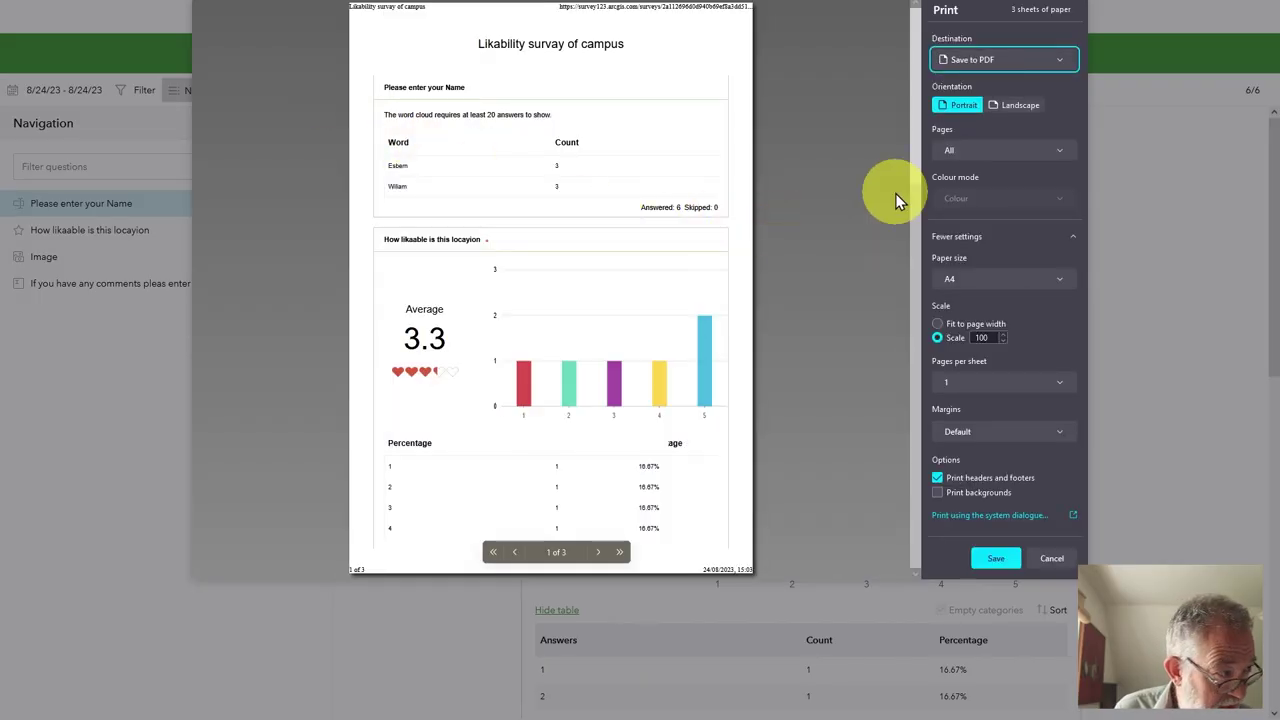
click(1000, 558)
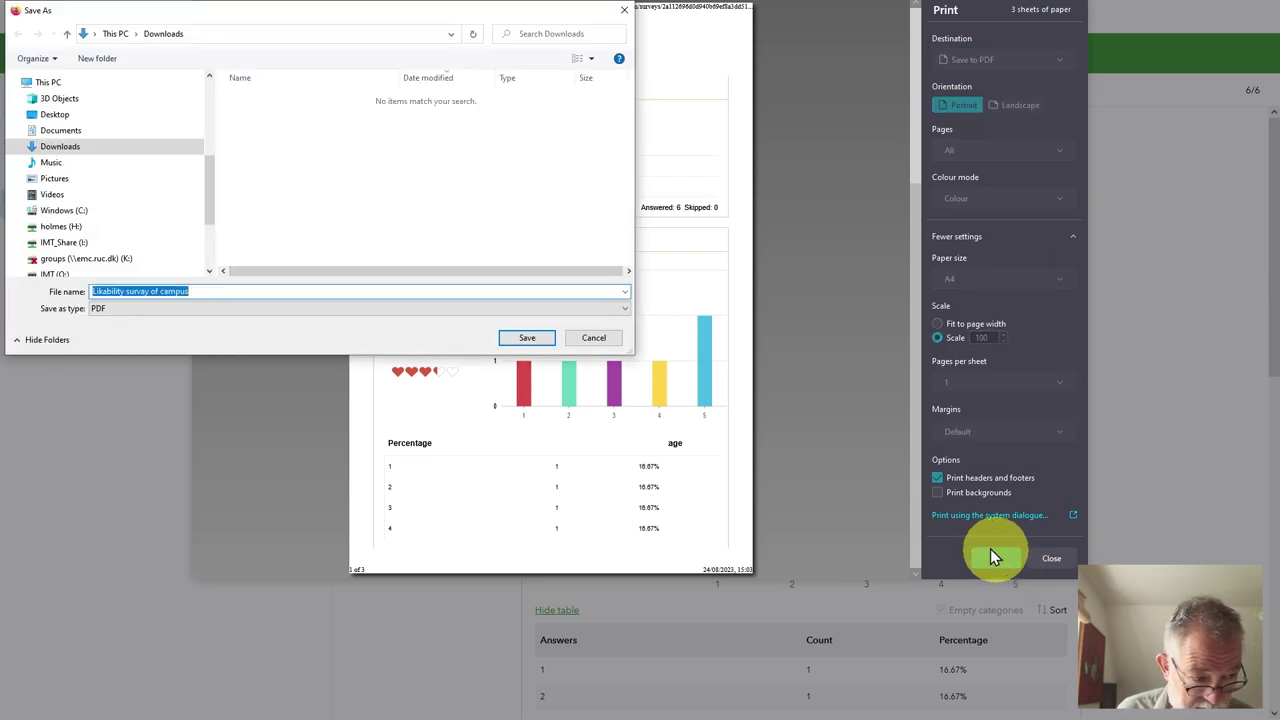
click(528, 337)
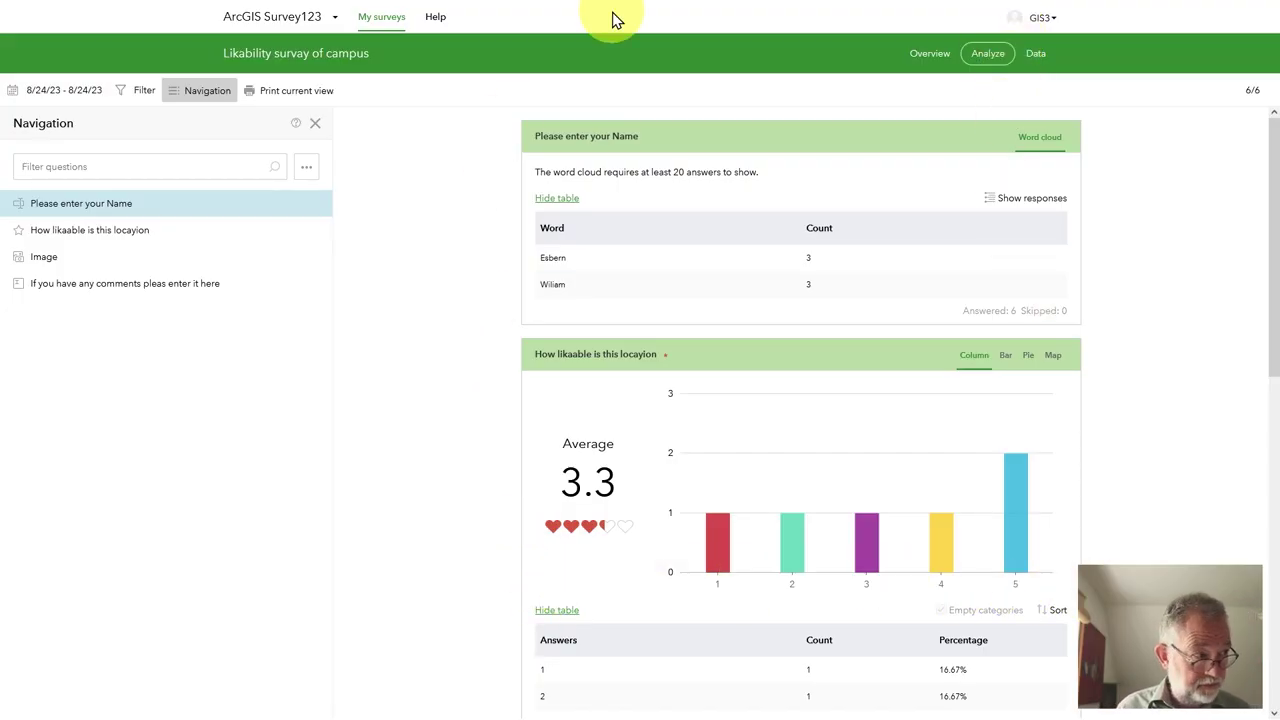
Open the survey's data and inspect the "Nice shade and apples" response and the available export formats.
click(1038, 66)
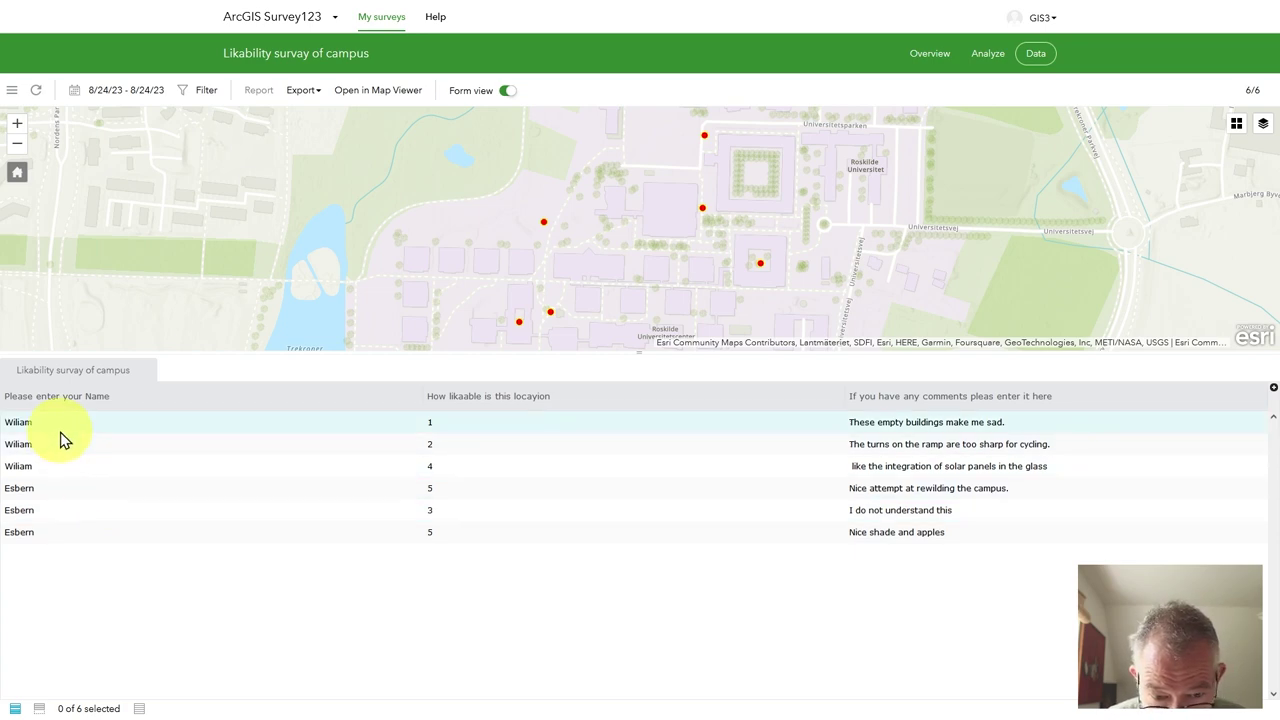
click(48, 540)
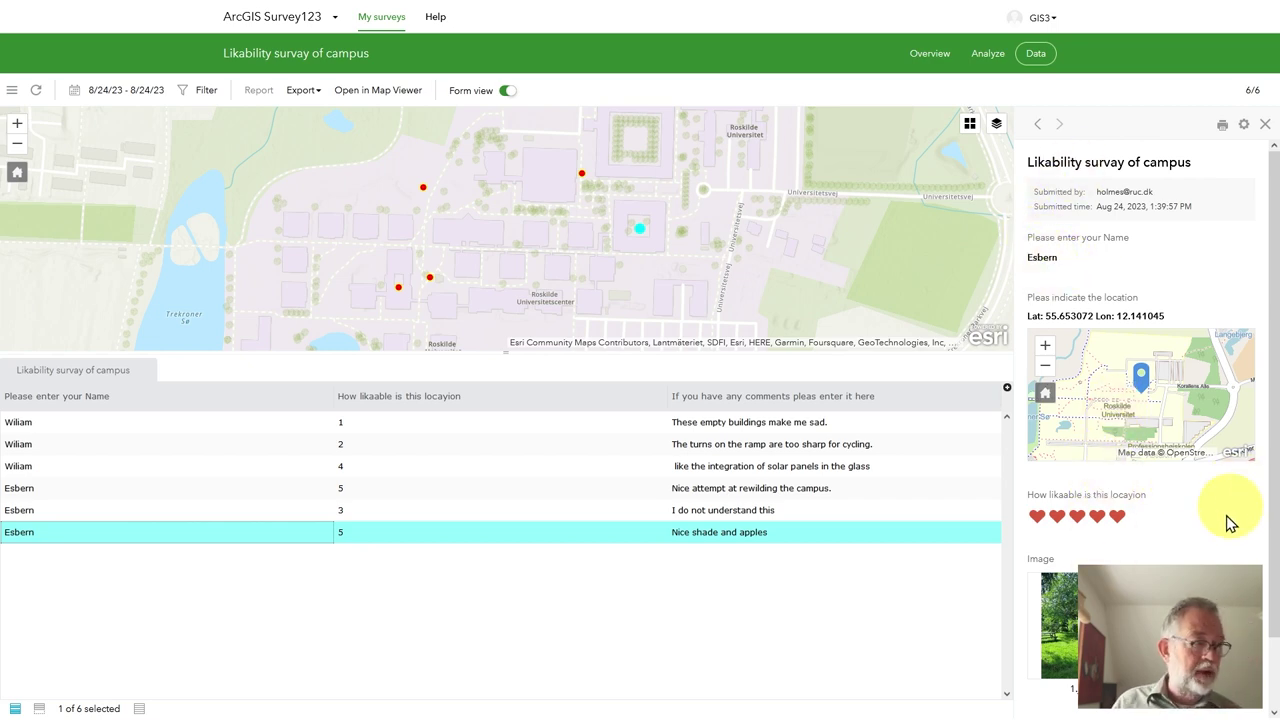
scroll(1203, 551, down, 1)
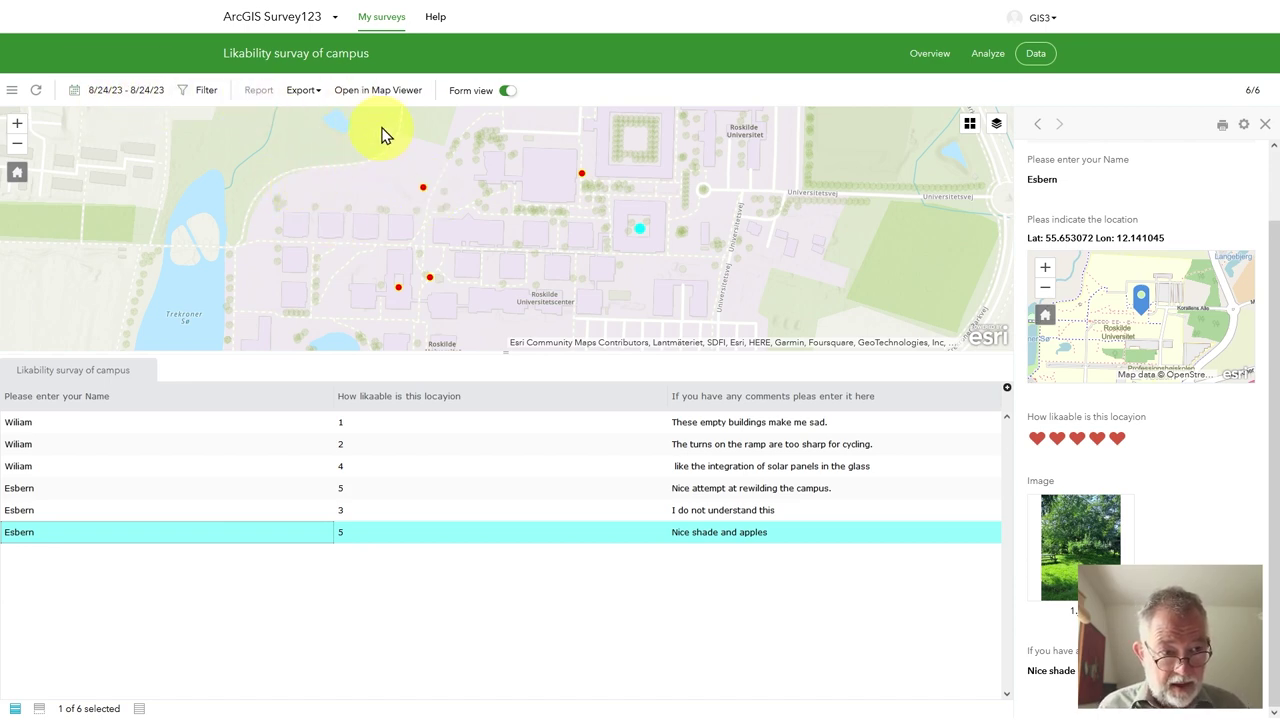
click(303, 95)
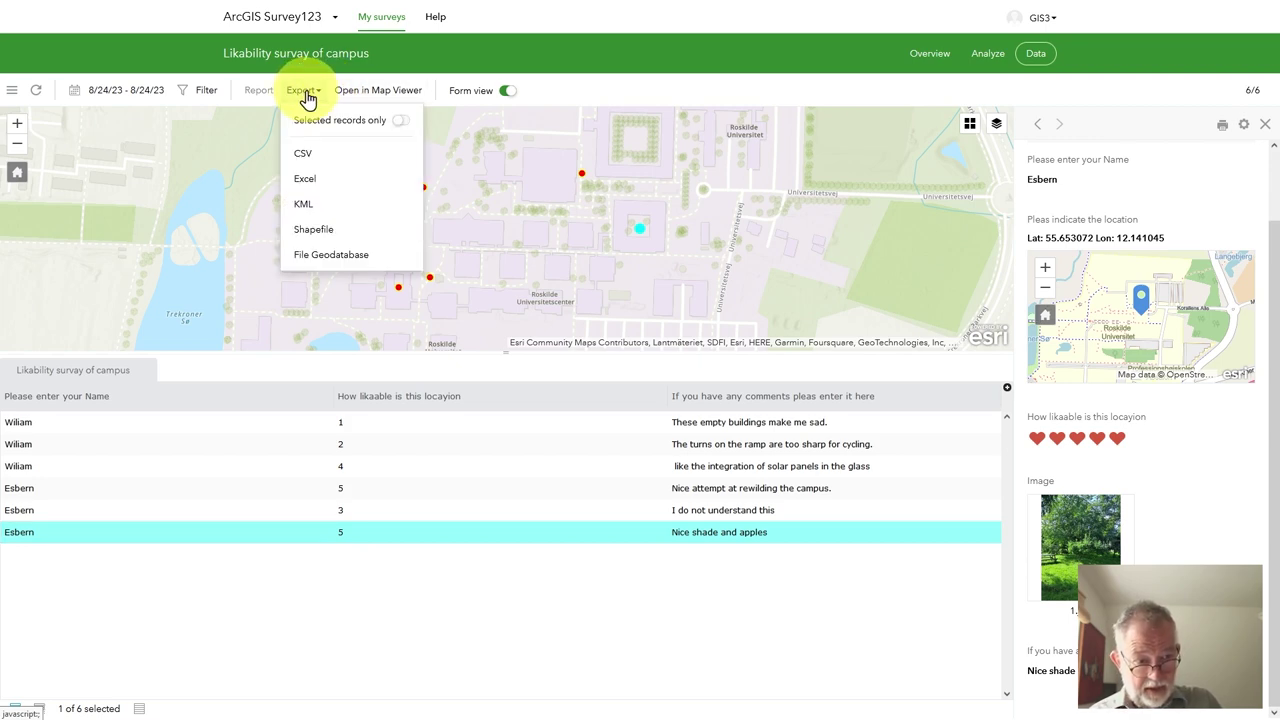
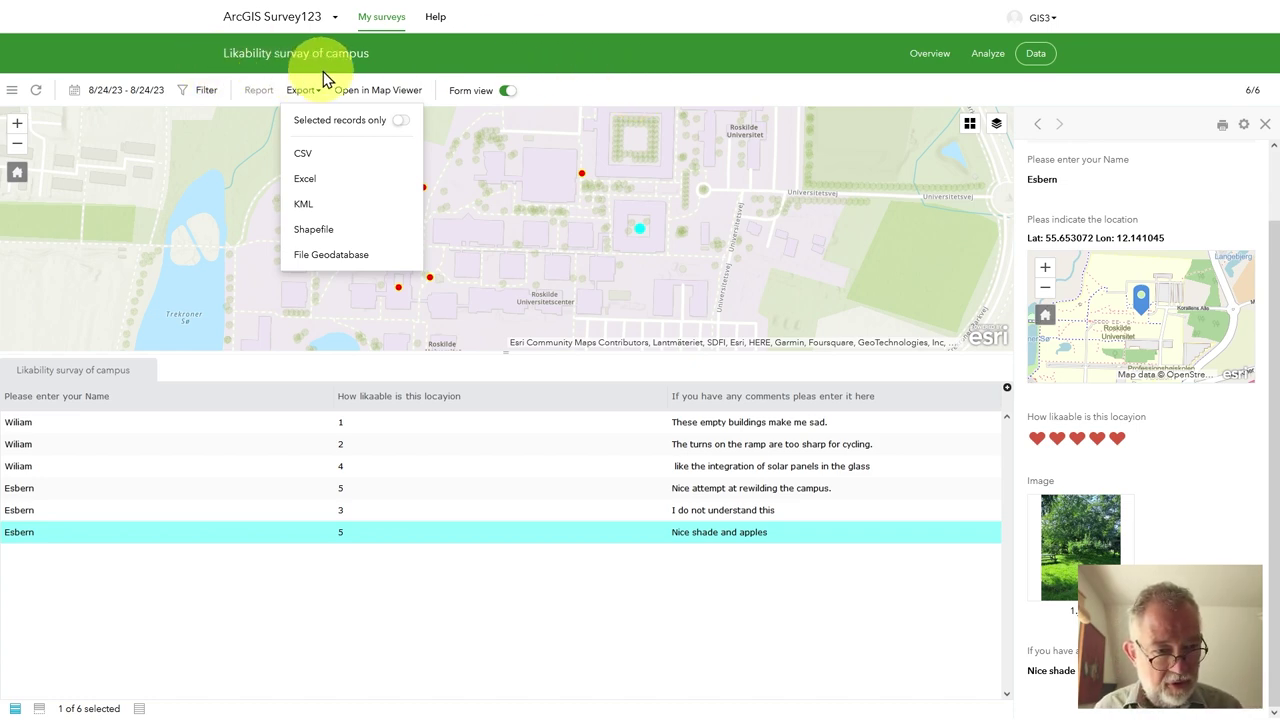
Open the survey data in Map Viewer and start saving the survey results layer as a new item.
click(388, 95)
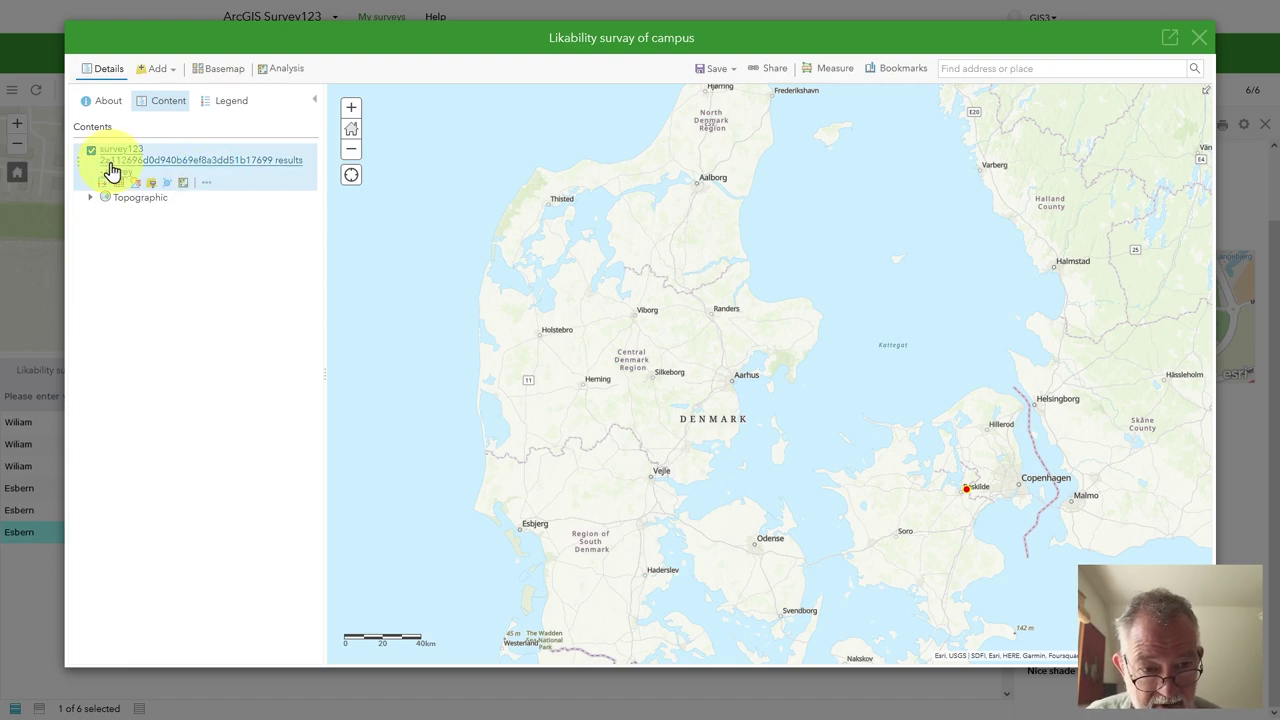
click(205, 186)
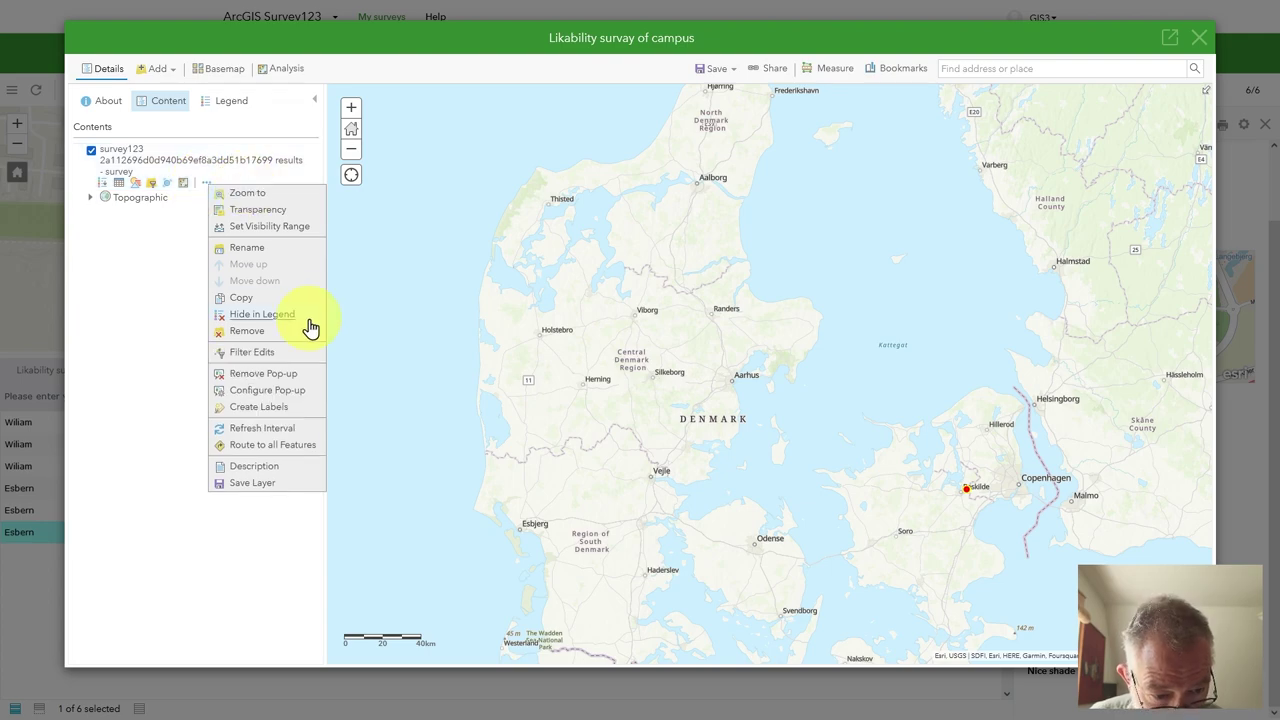
click(258, 484)
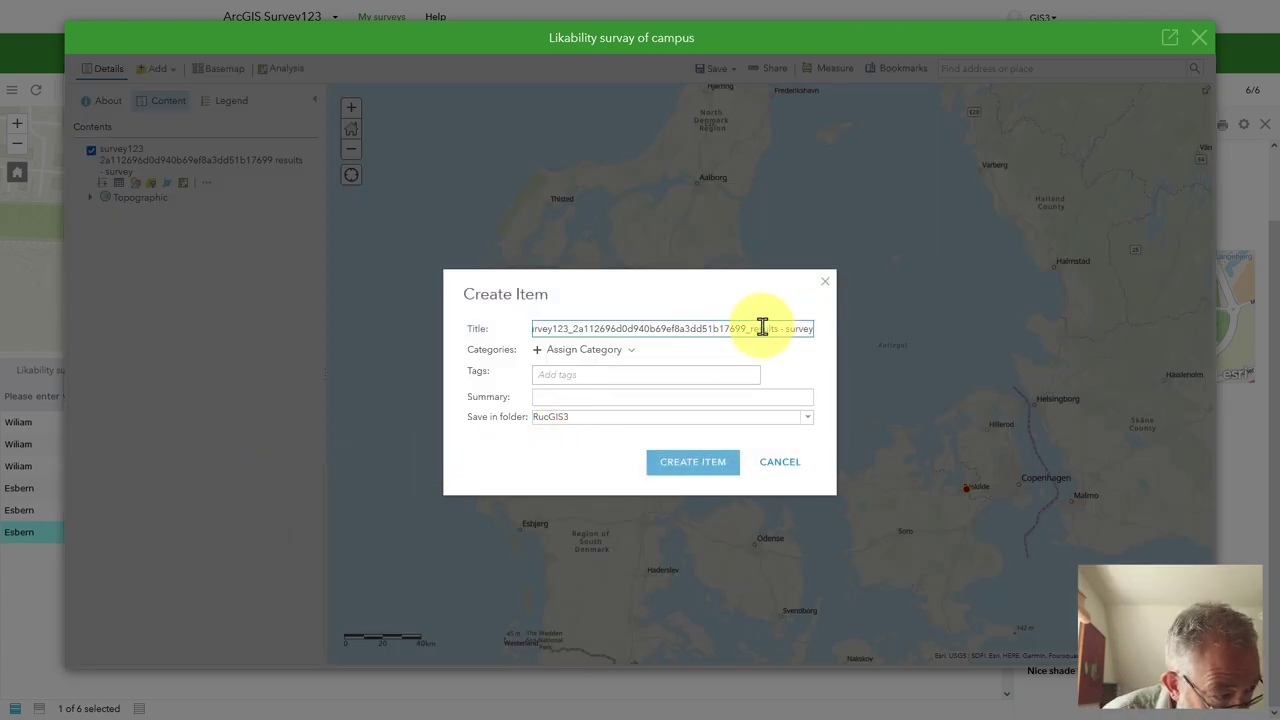
Title the new layer item "campus likability survey".
drag(788, 328, 428, 323)
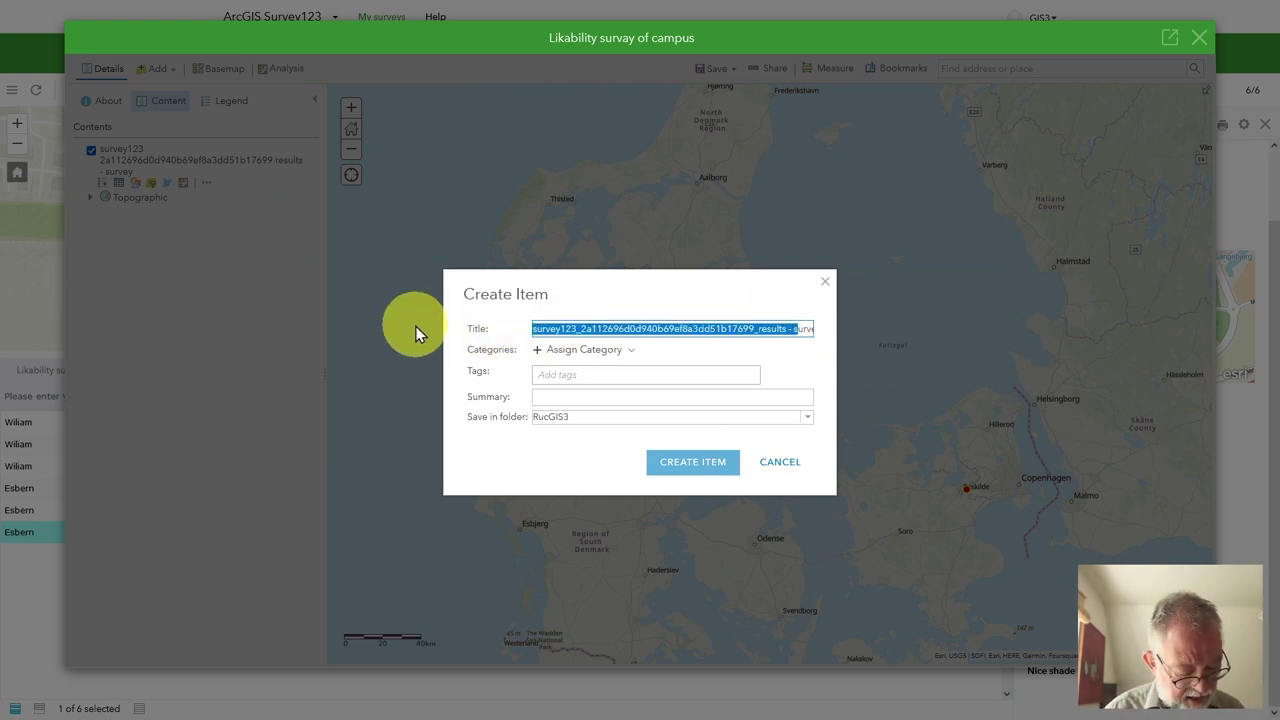
text(campurvey)
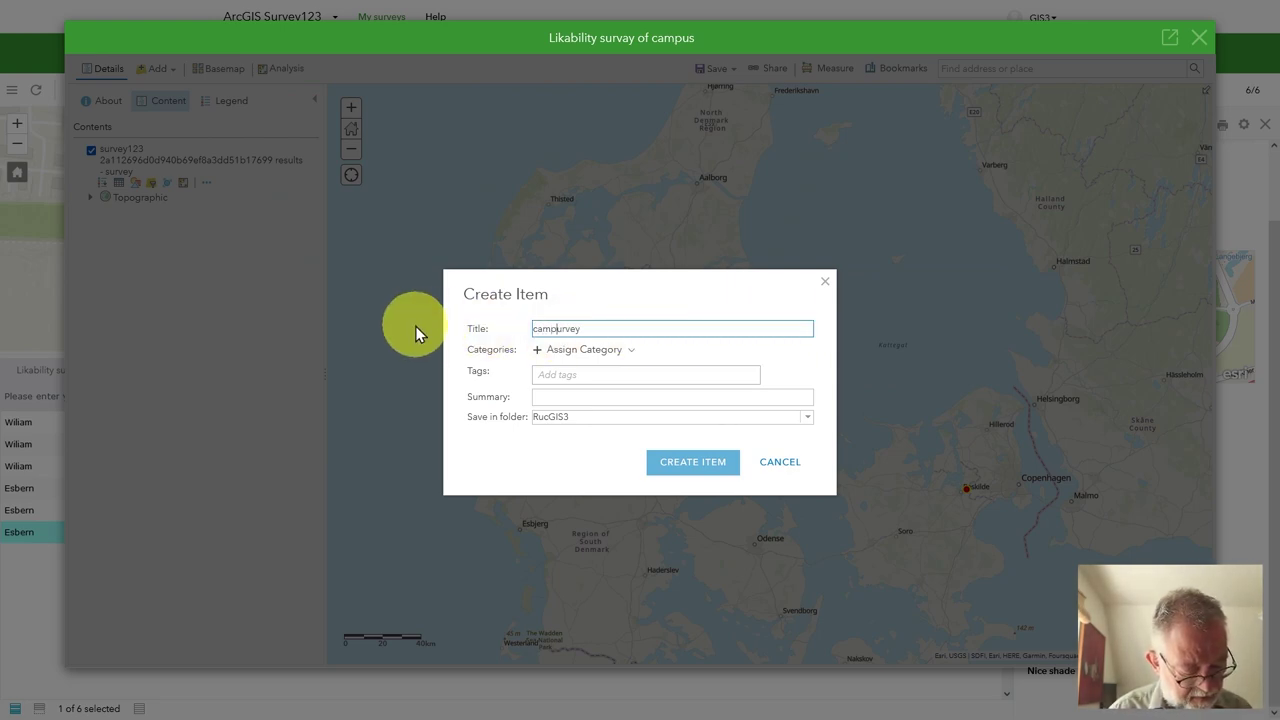
text(s)
text( lik)
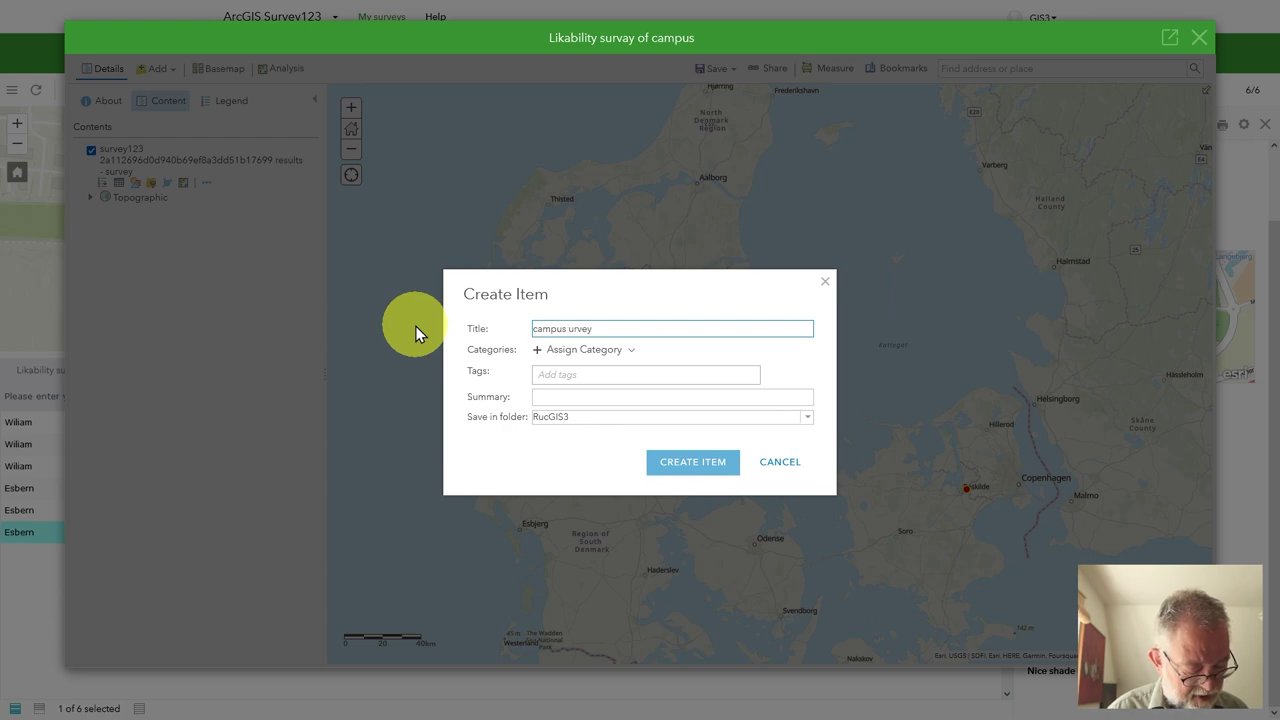
text(abili)
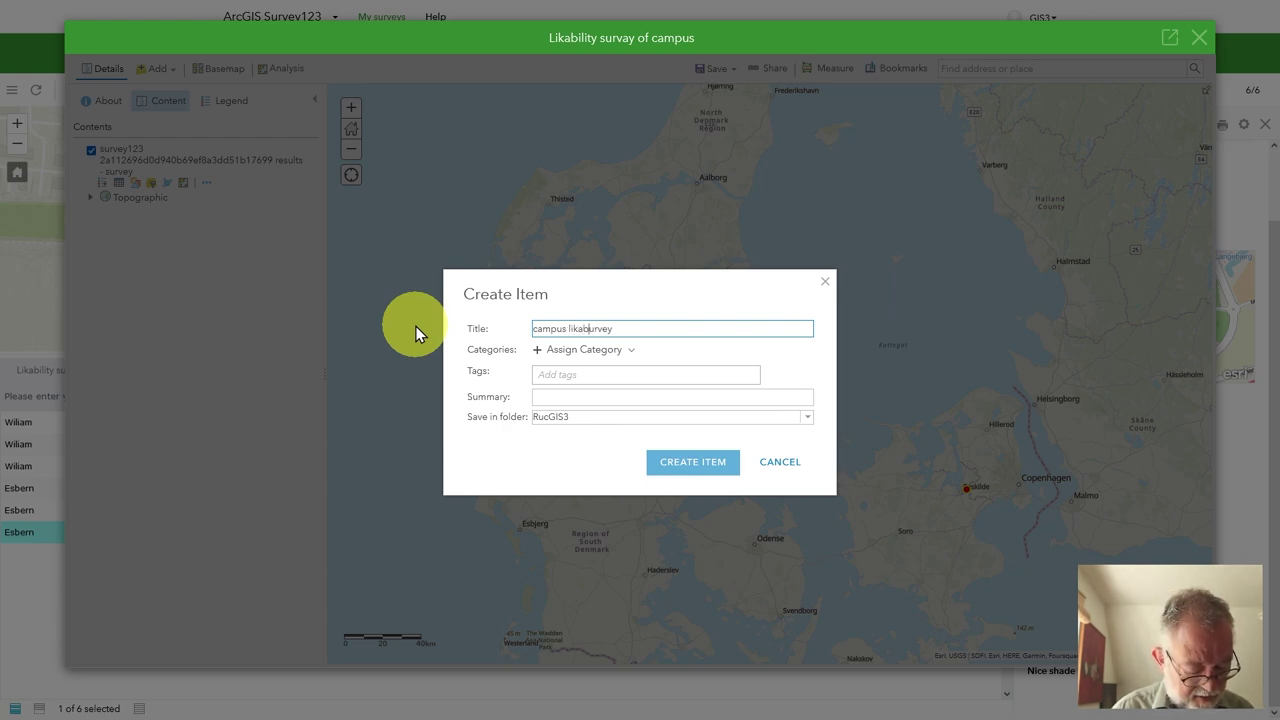
text(ty)
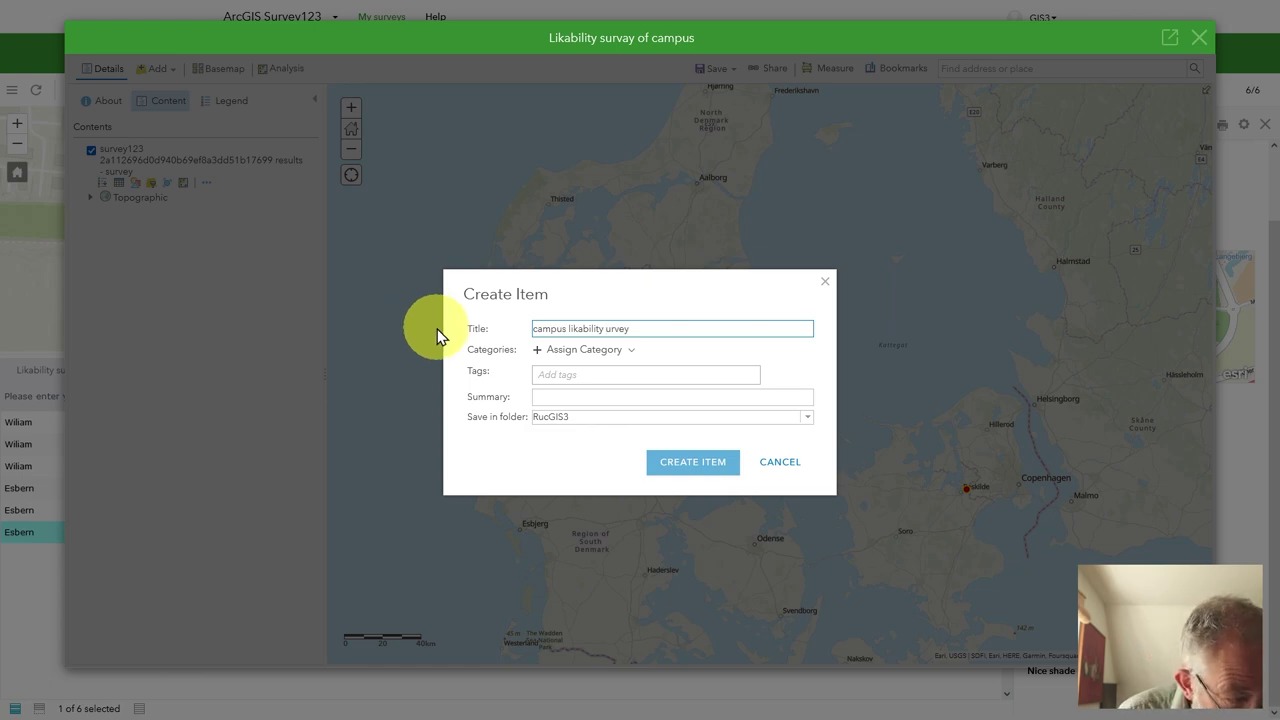
text( d)
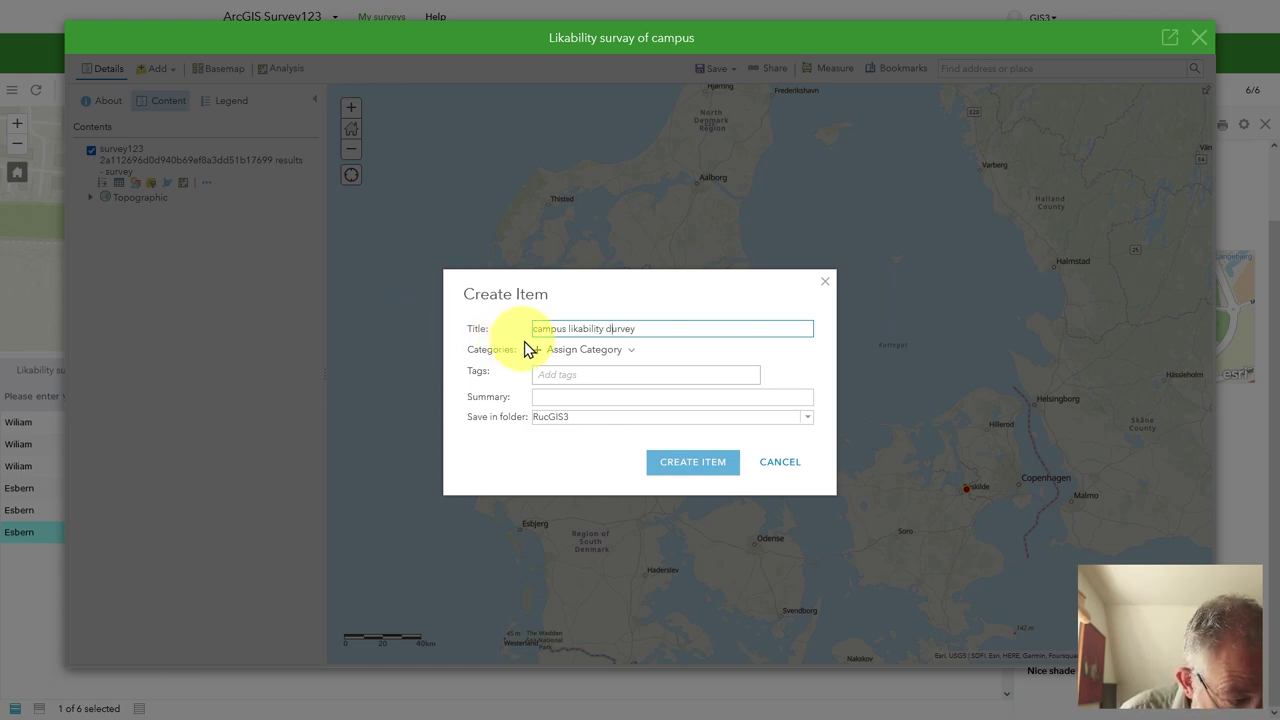
key(BackSpace)
text(s)
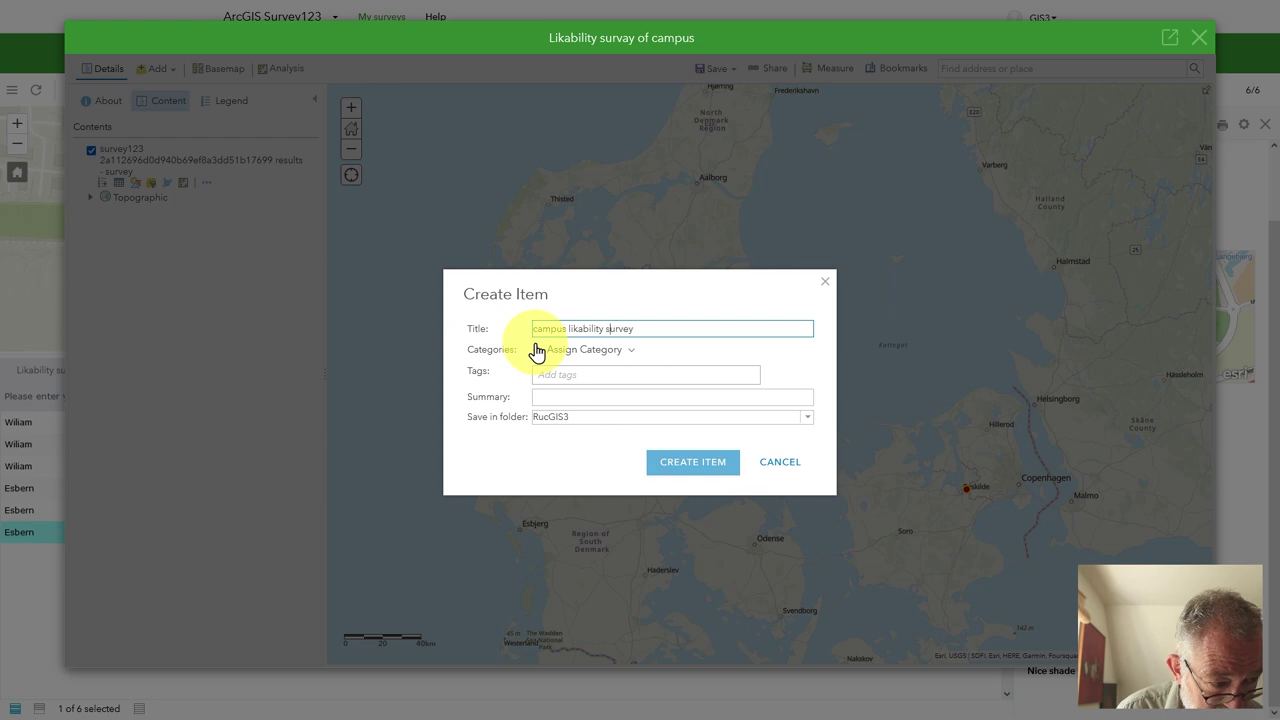
Enter the tag "Demo" for the new layer item.
click(691, 378)
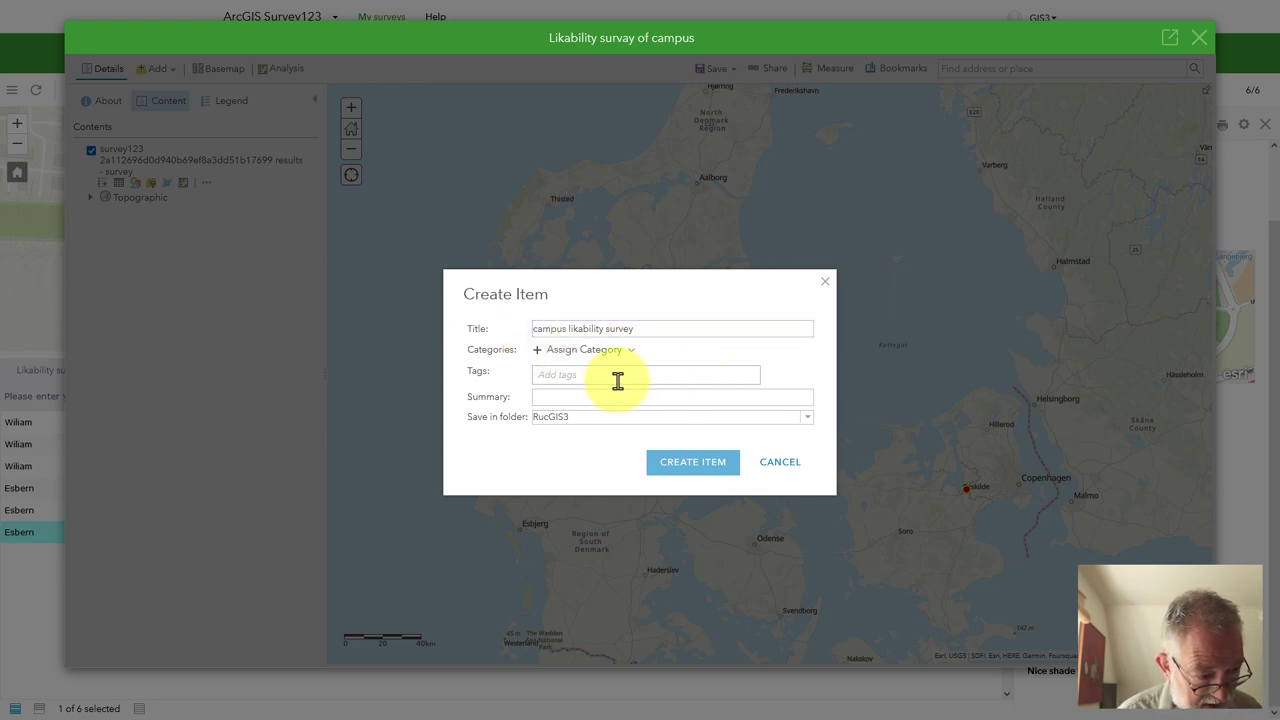
text(DEm)
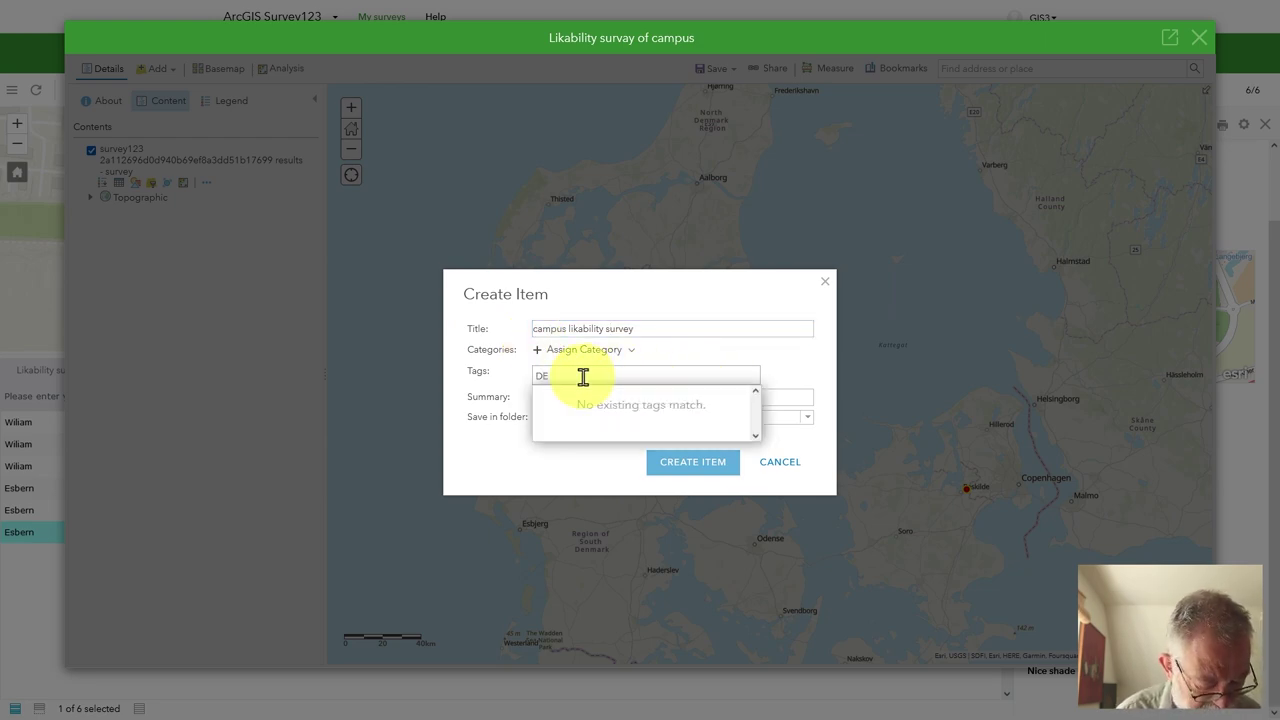
key(BackSpace)
key(BackSpace)
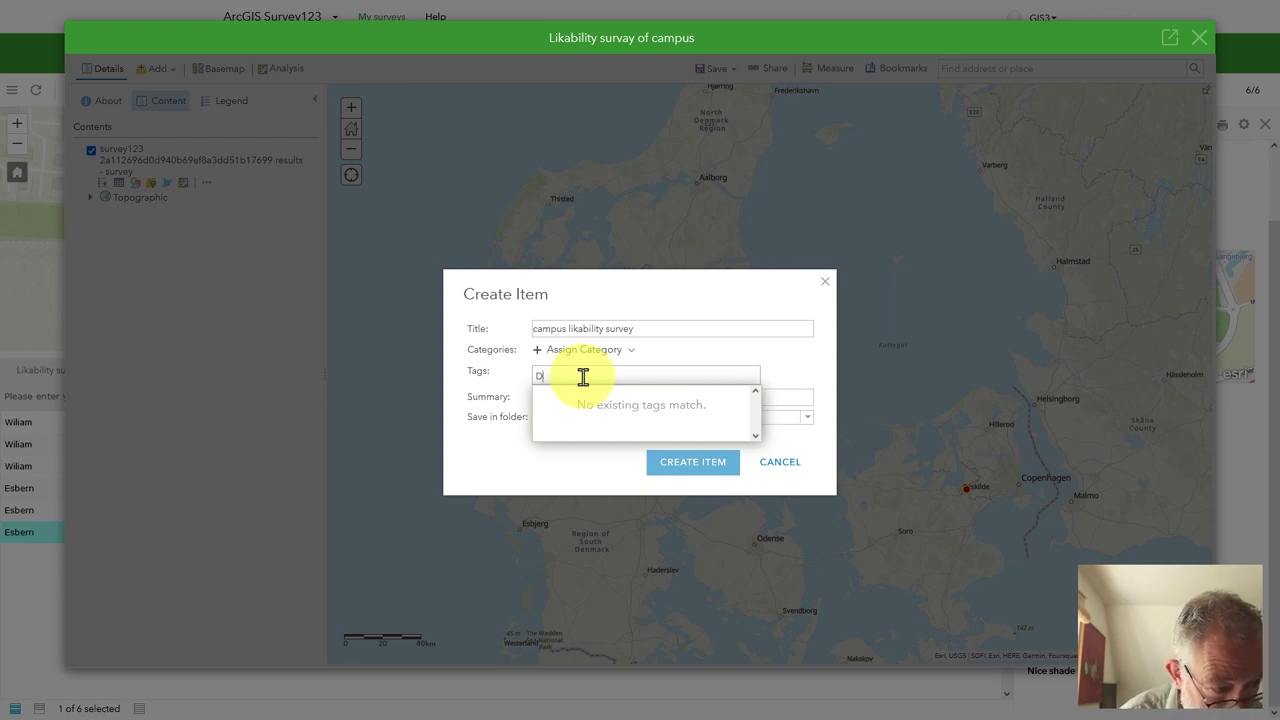
text(emo)
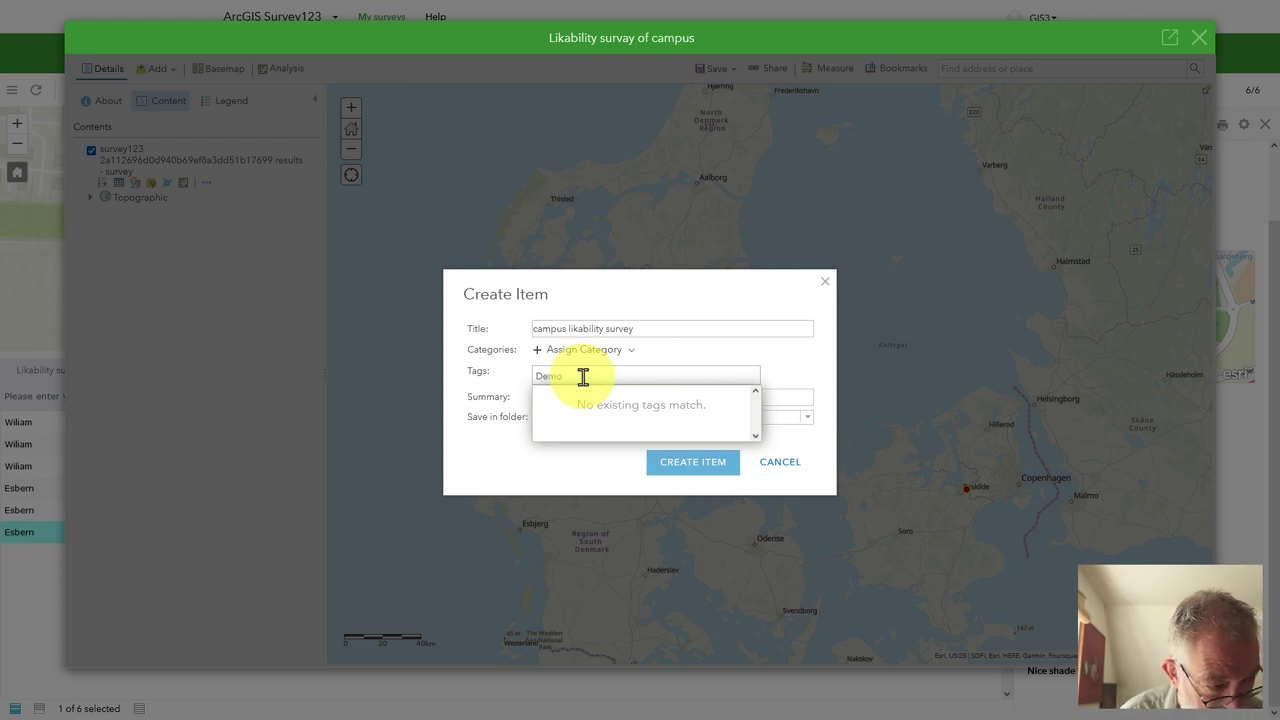
Assign the new layer item to the Course Exercises / Deoms category.
click(556, 345)
click(620, 352)
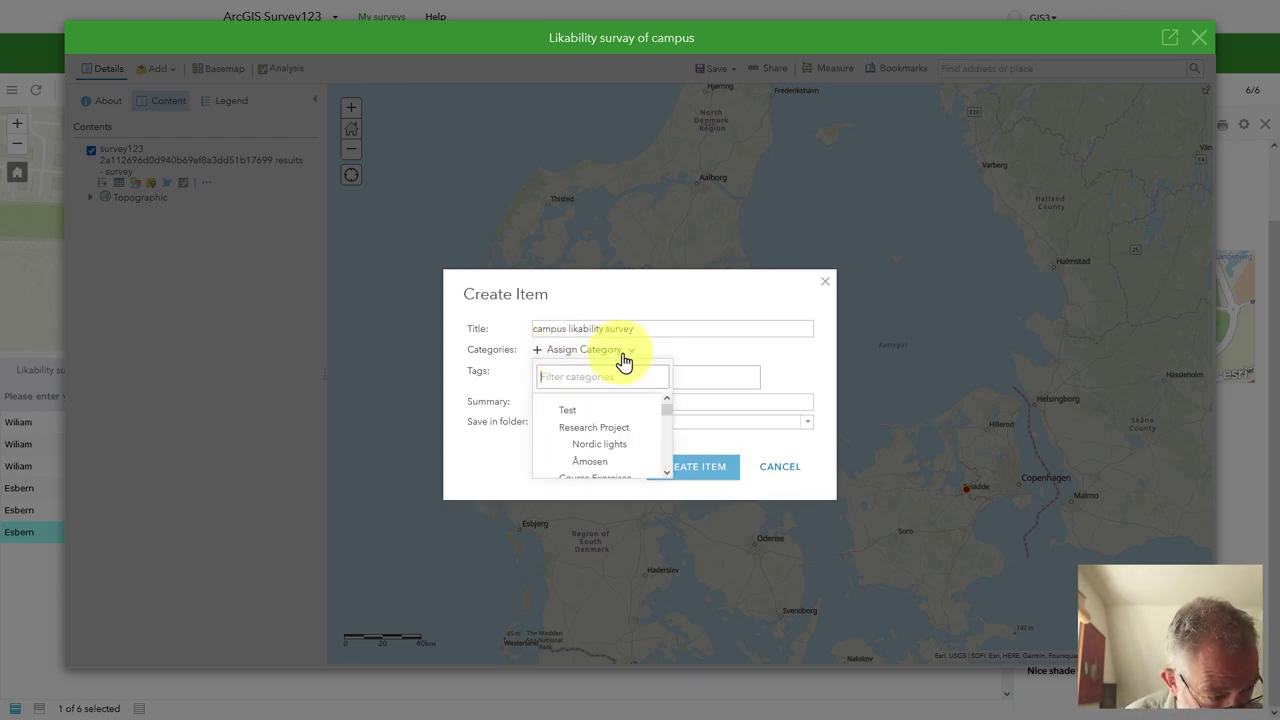
scroll(610, 428, down, 5)
click(624, 440)
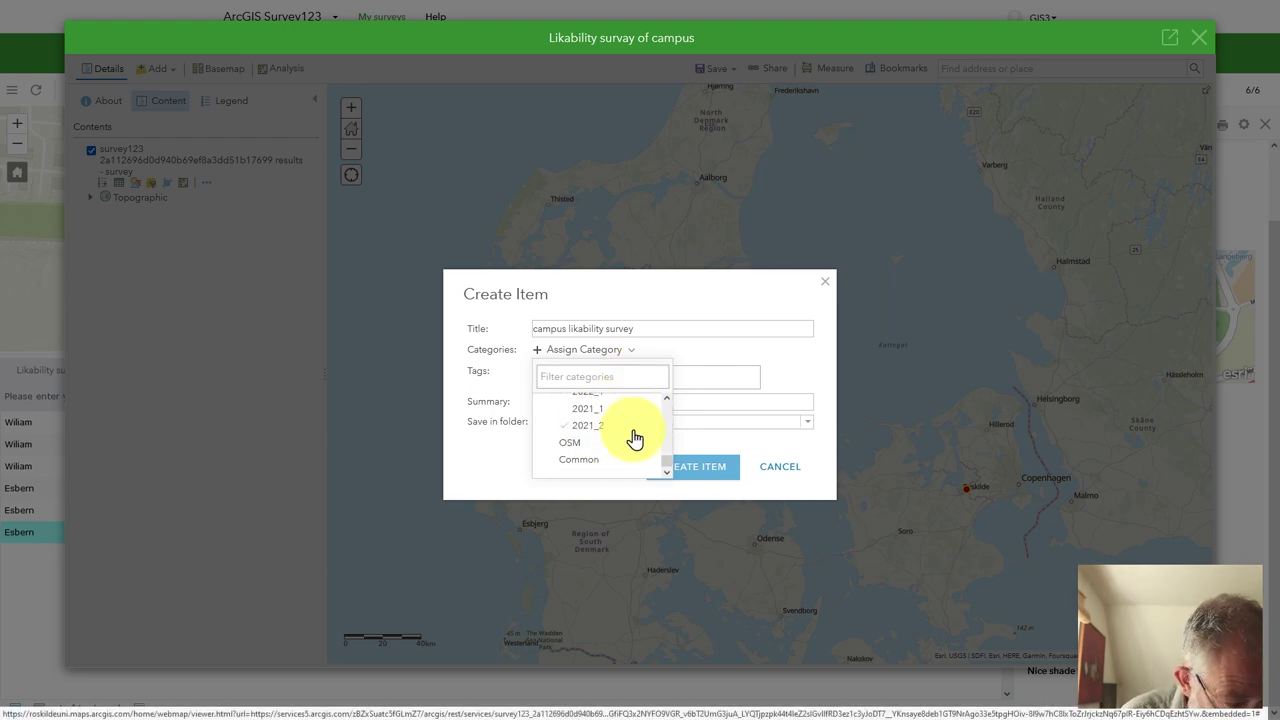
scroll(622, 440, up, 2)
scroll(635, 435, up, 2)
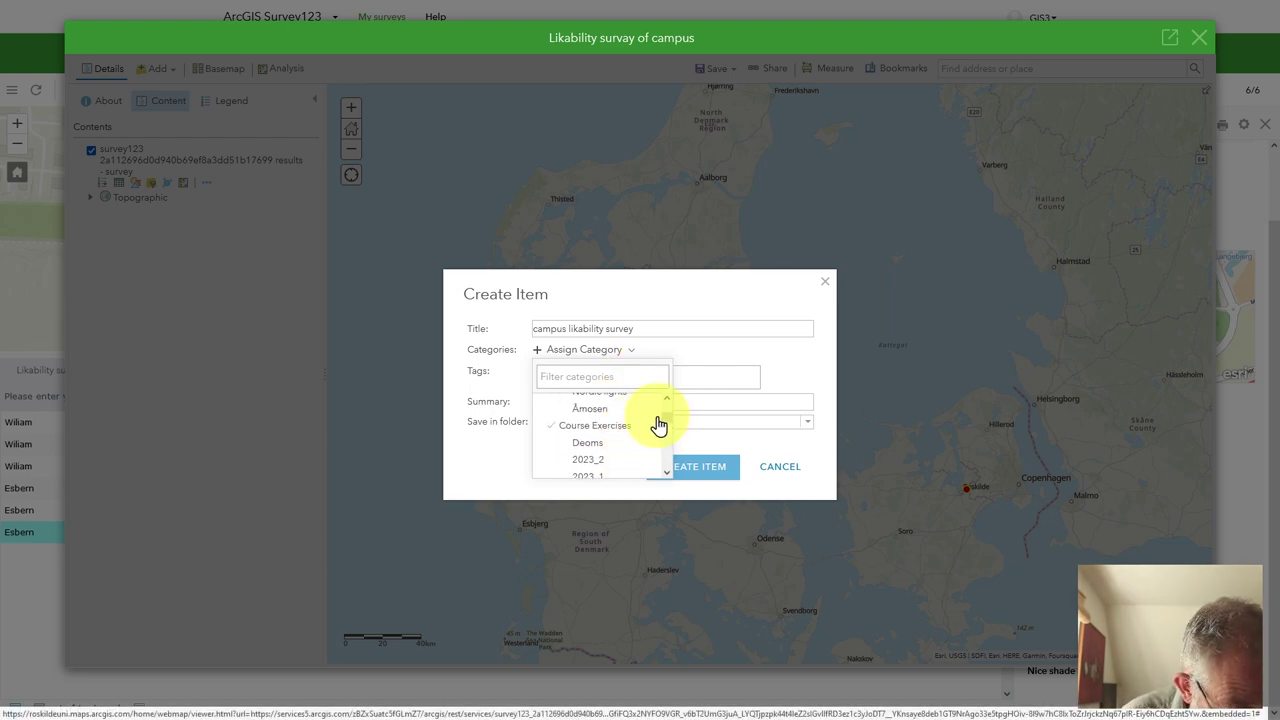
click(598, 443)
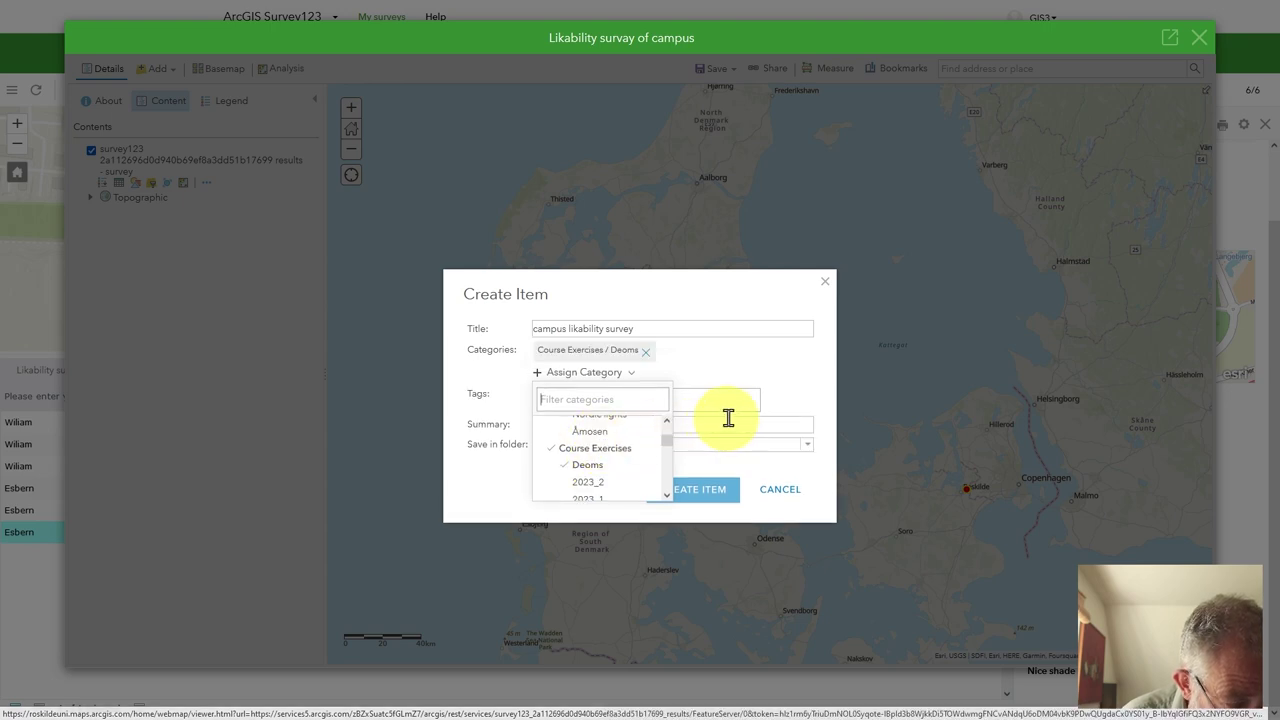
click(771, 362)
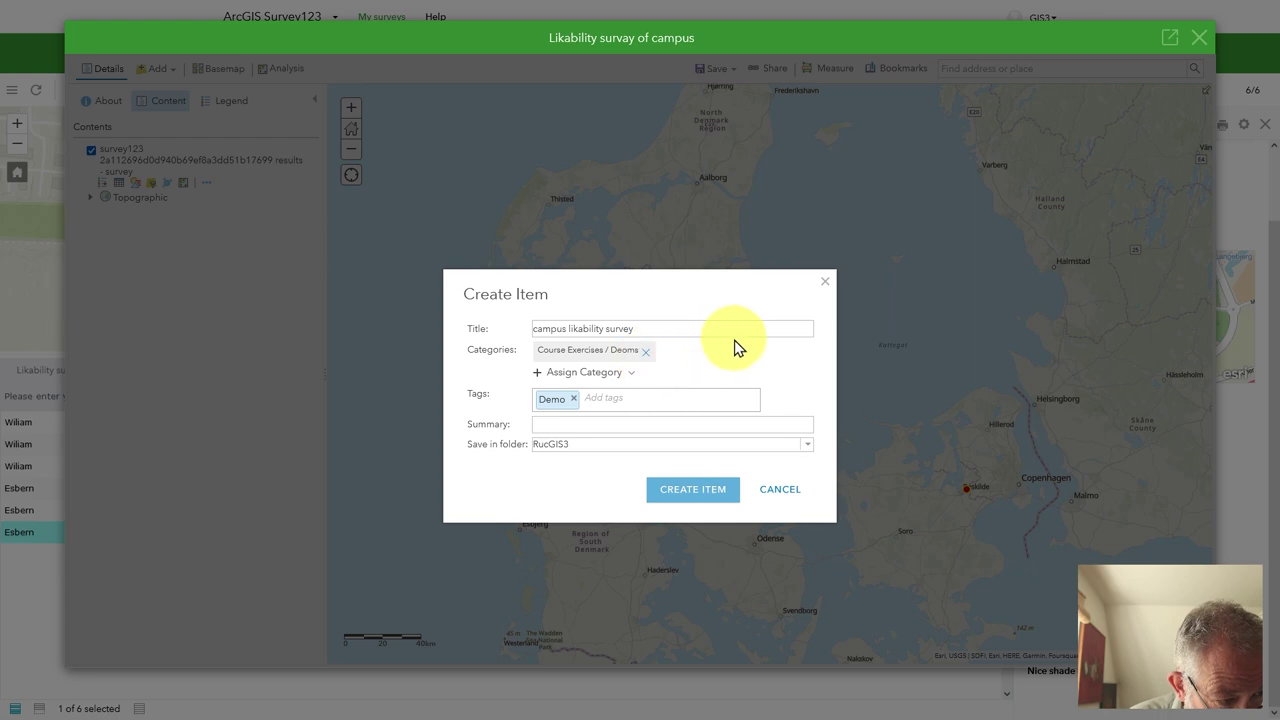
Keep RucGIS3 as the save folder and create the campus likability survey item.
click(808, 450)
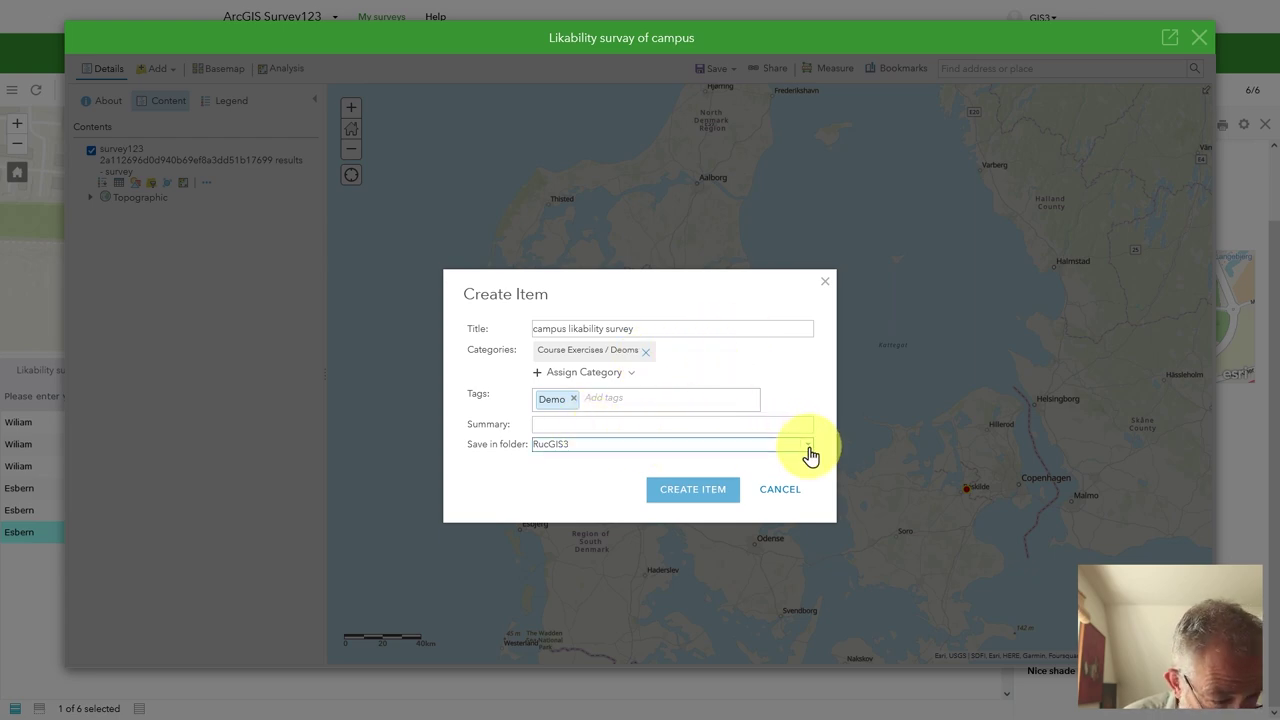
click(806, 458)
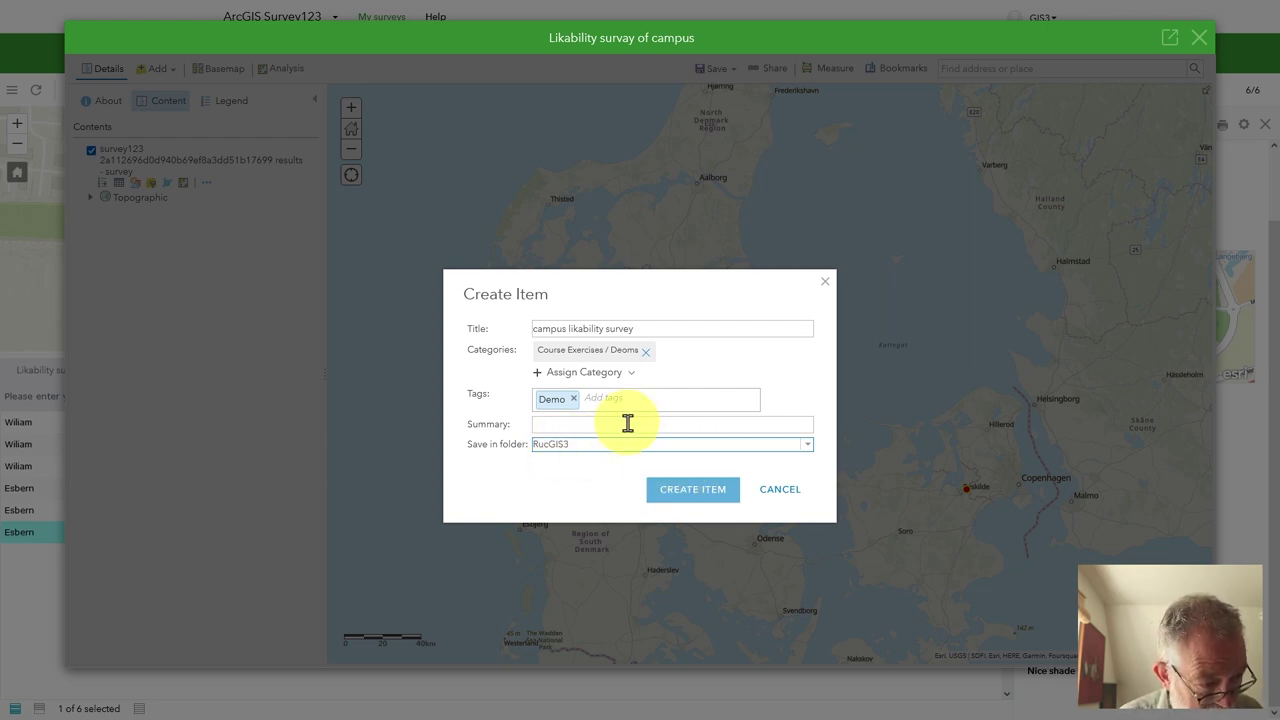
click(697, 330)
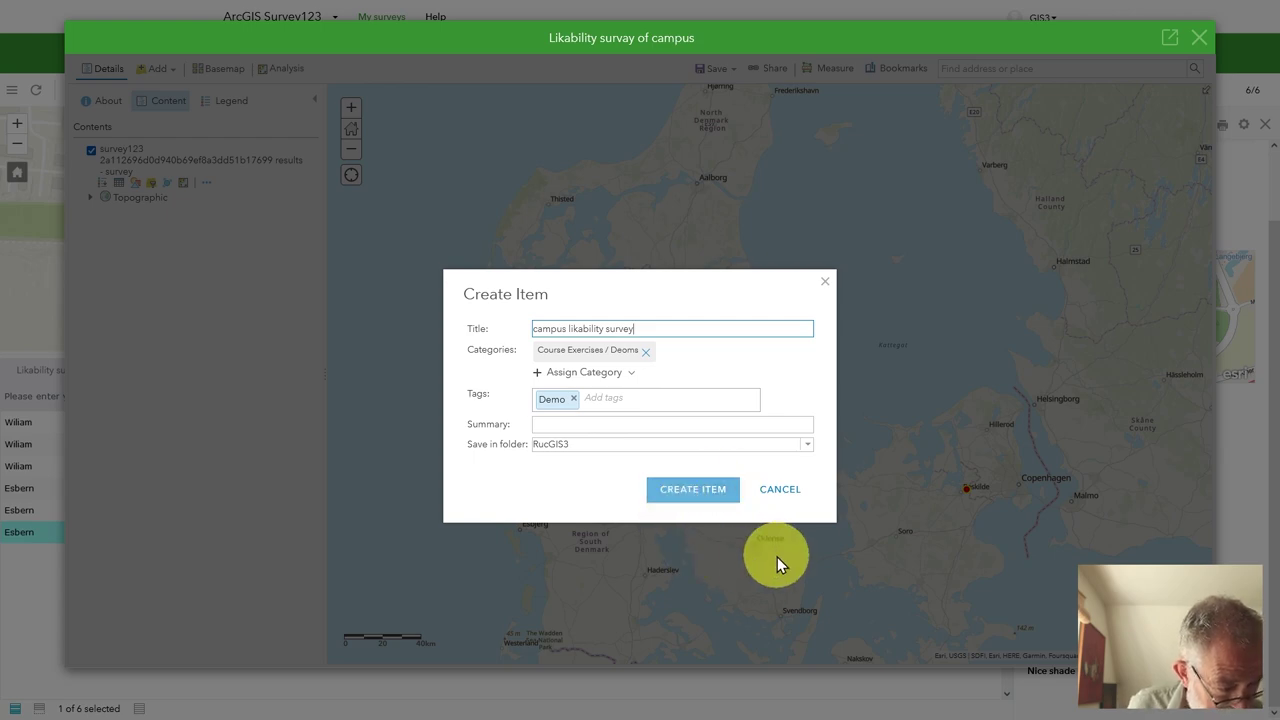
click(697, 494)
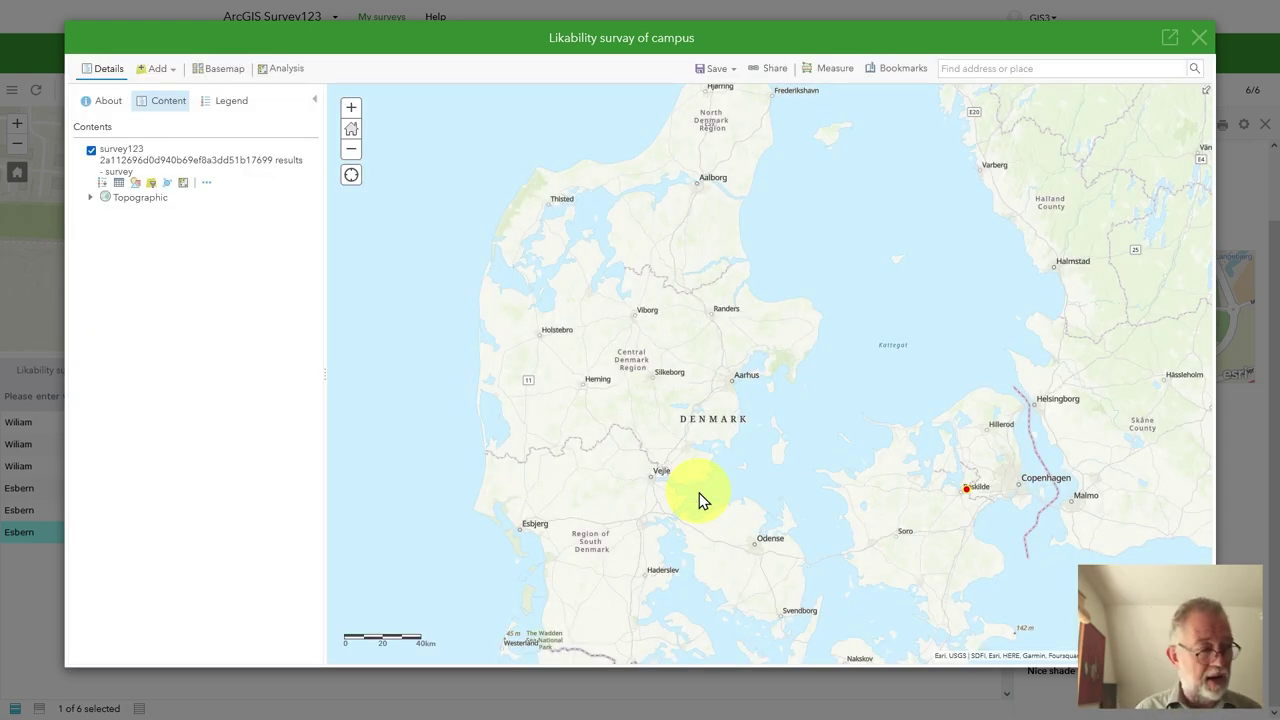
Close the survey's embedded map, switch to the ArcGIS Online content page and refresh its item list.
click(1201, 38)
mouse_move(195, 12)
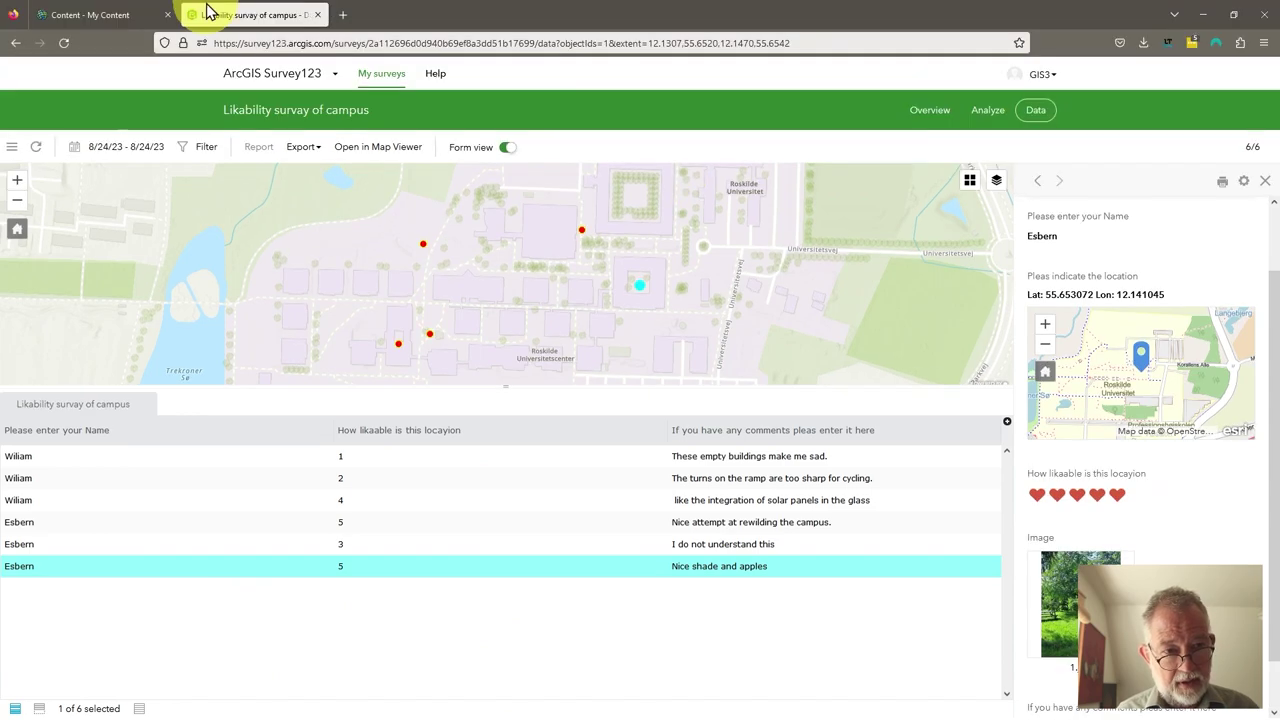
click(100, 16)
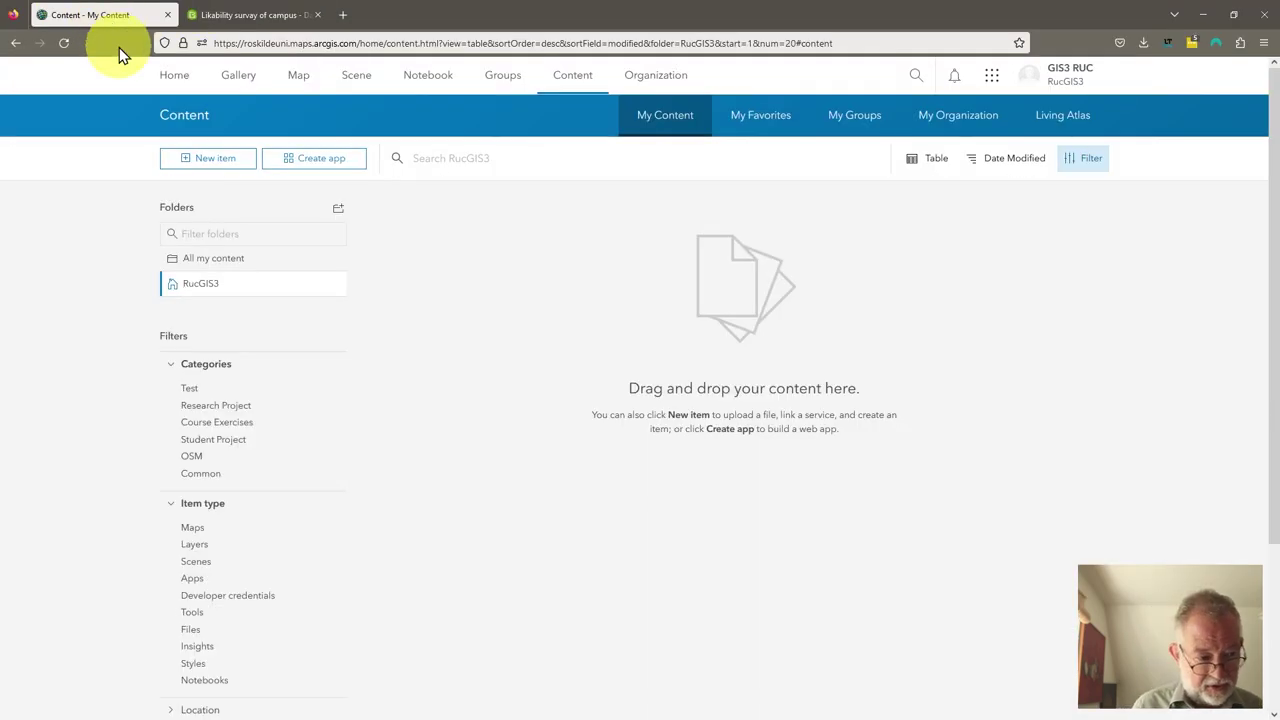
mouse_move(160, 5)
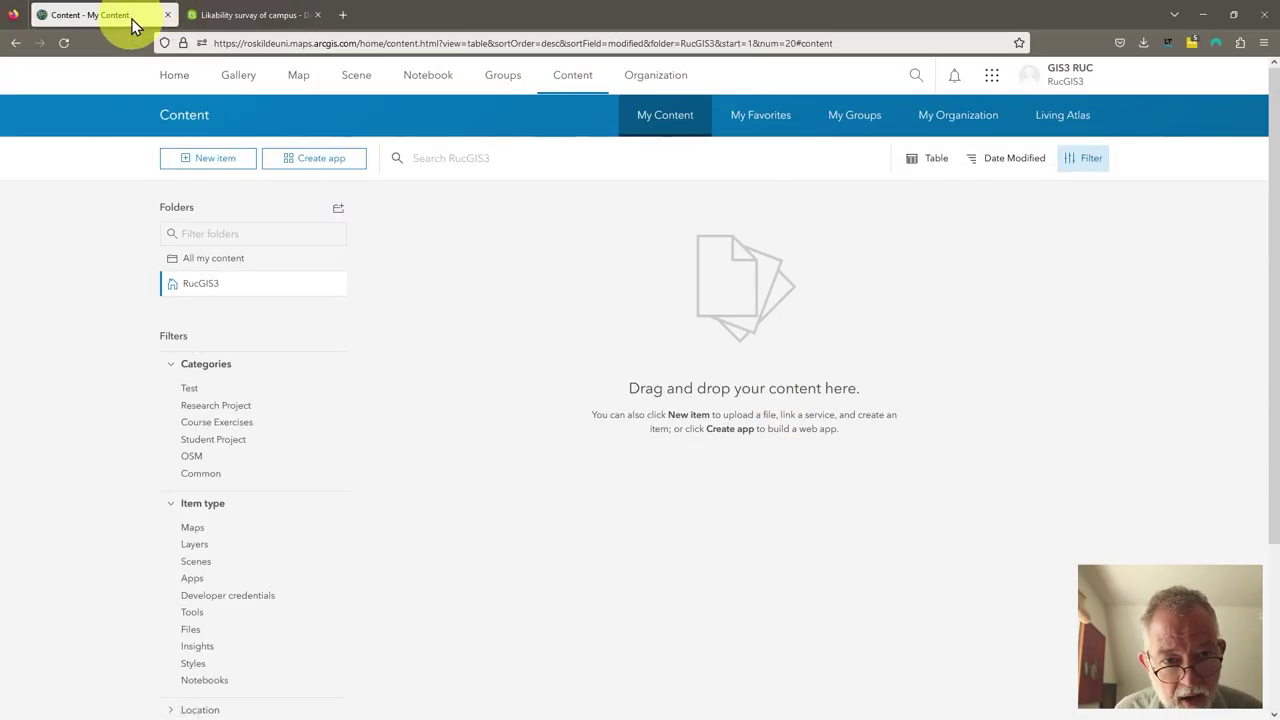
click(61, 43)
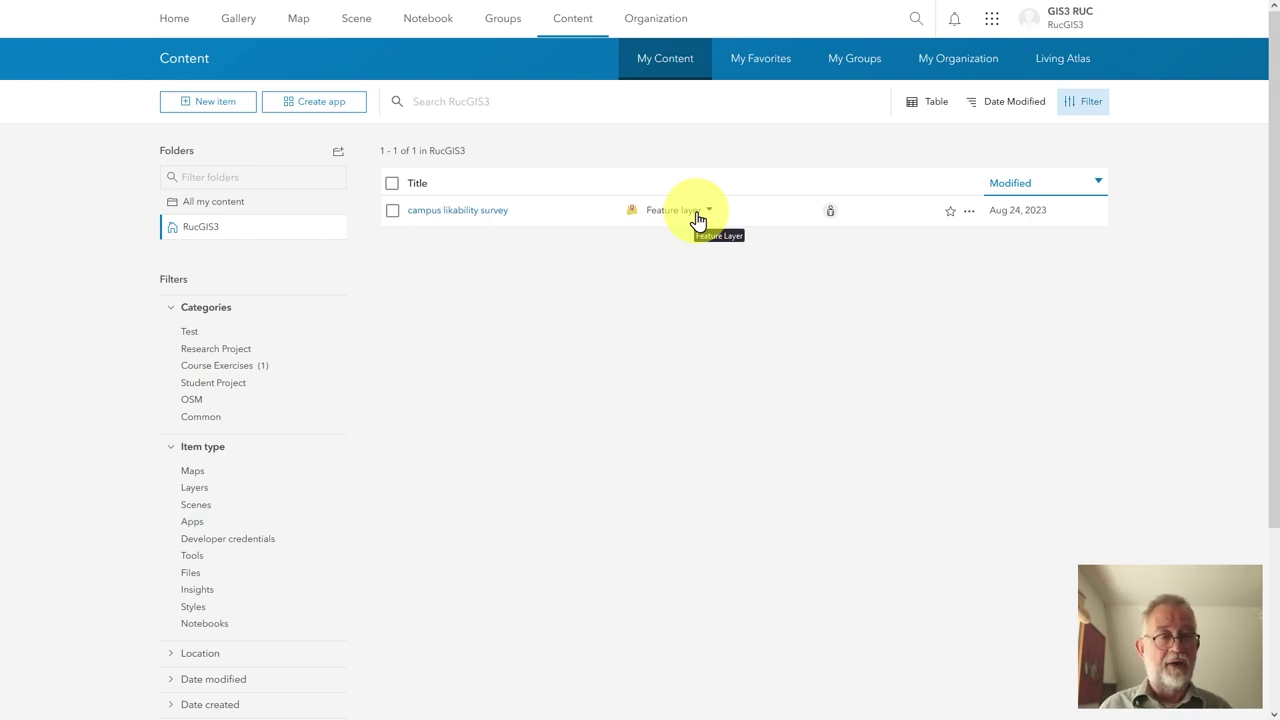
Revisit the survey's response data in Survey123 and return to the content list in full screen.
mouse_move(466, 14)
click(262, 13)
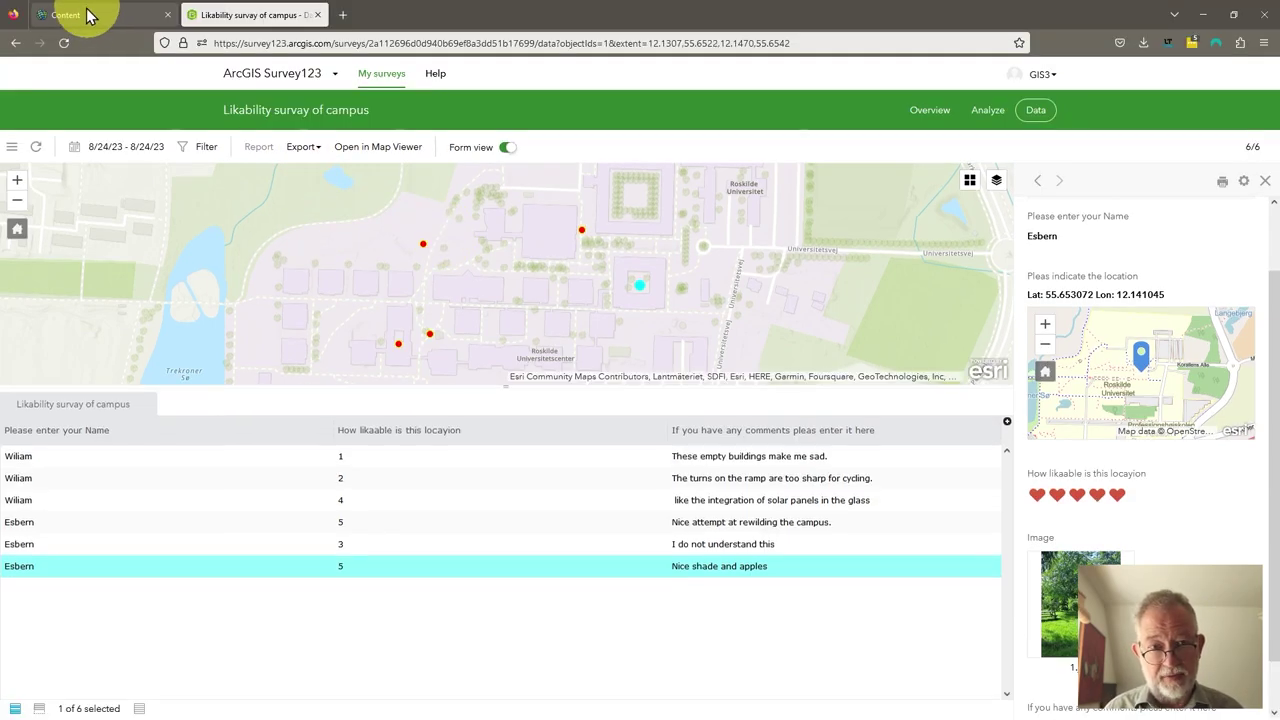
click(78, 15)
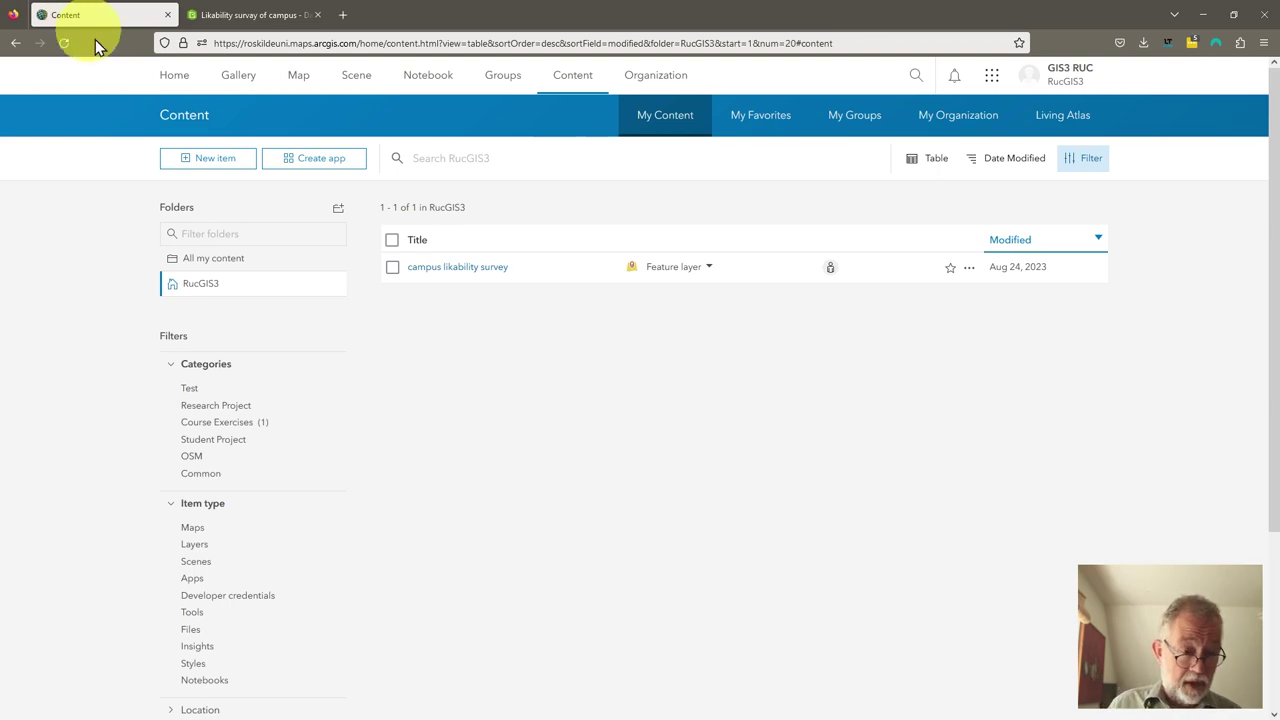
key(F11)
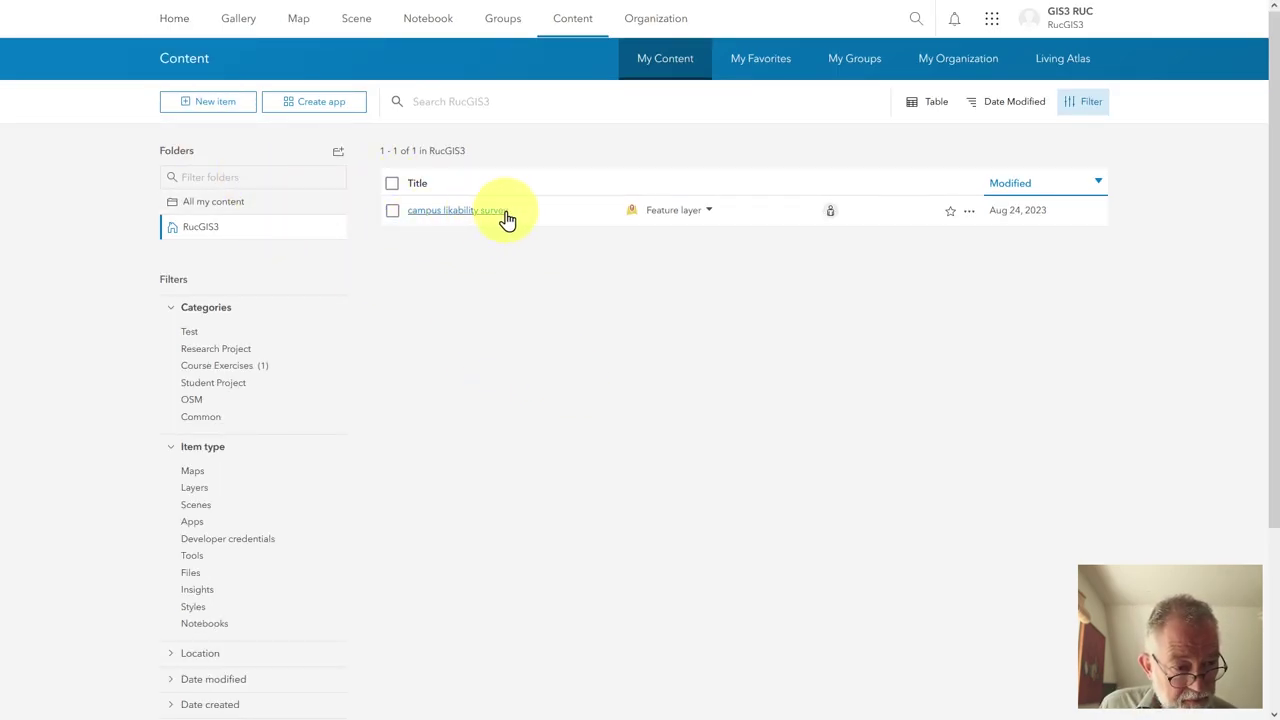
Open the campus likability survey layer in Map Viewer and frame the survey points around Roskilde Universitet.
click(472, 212)
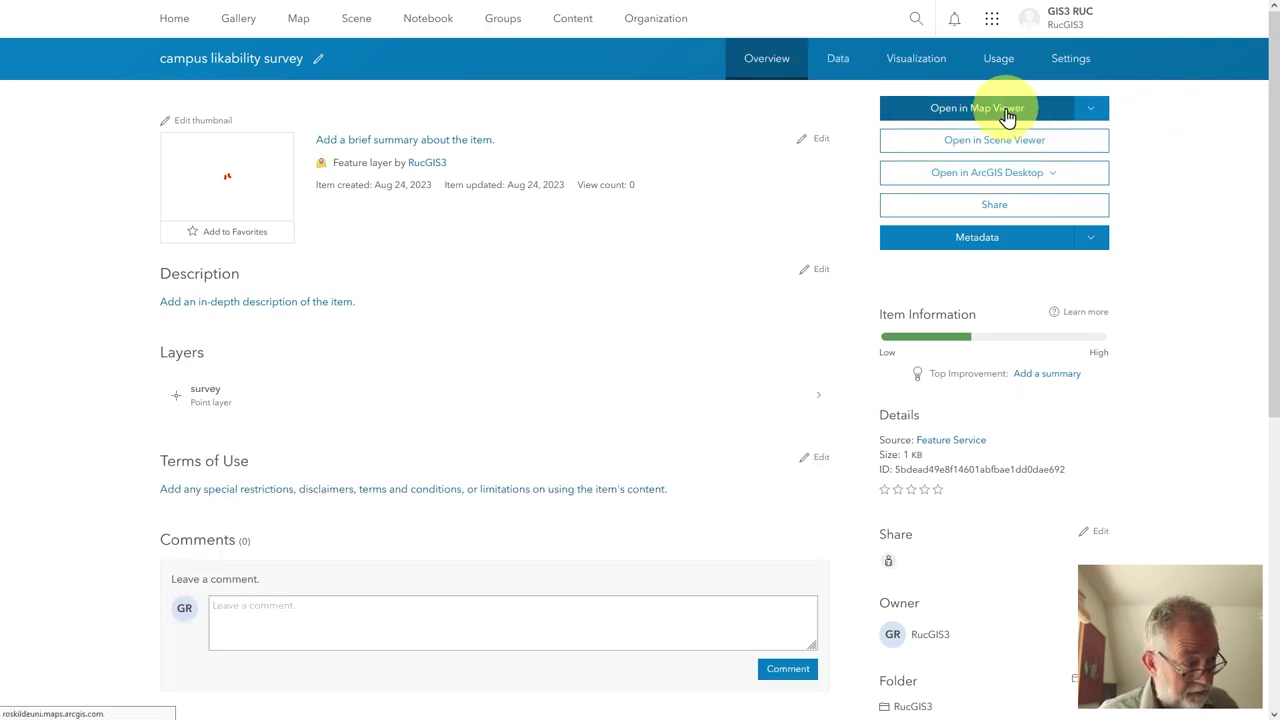
click(1010, 118)
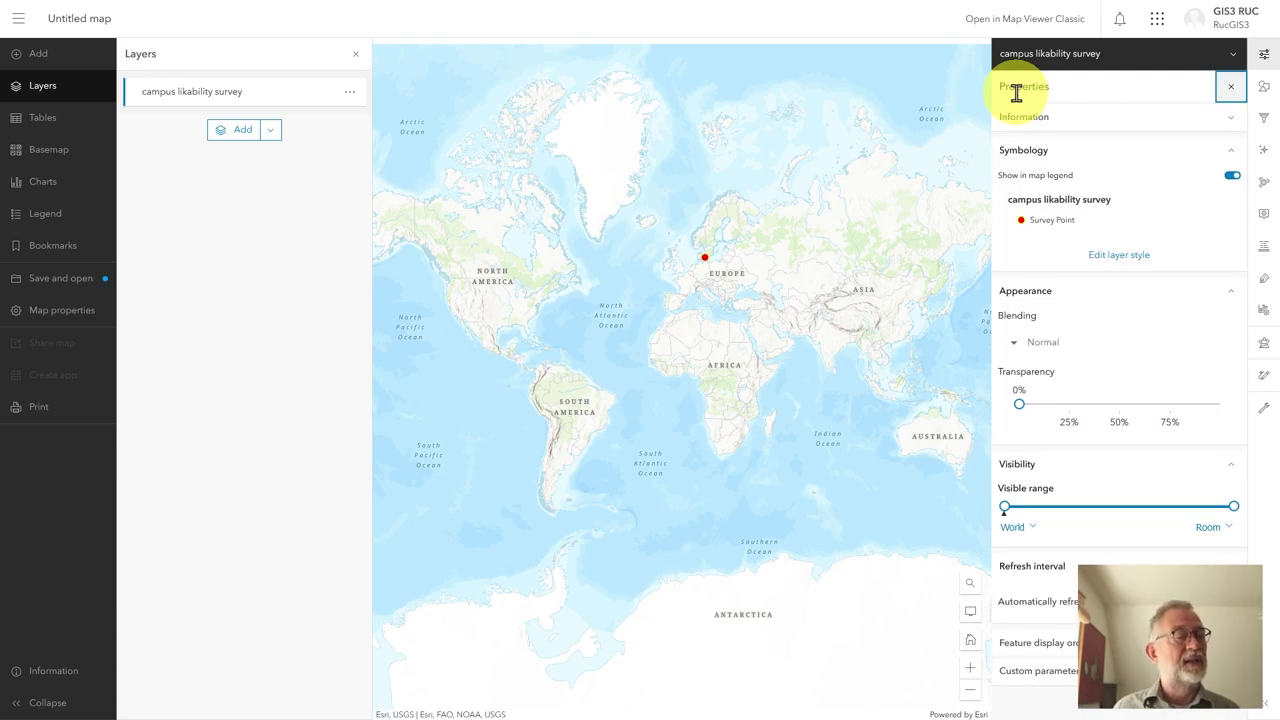
scroll(706, 262, up, 3)
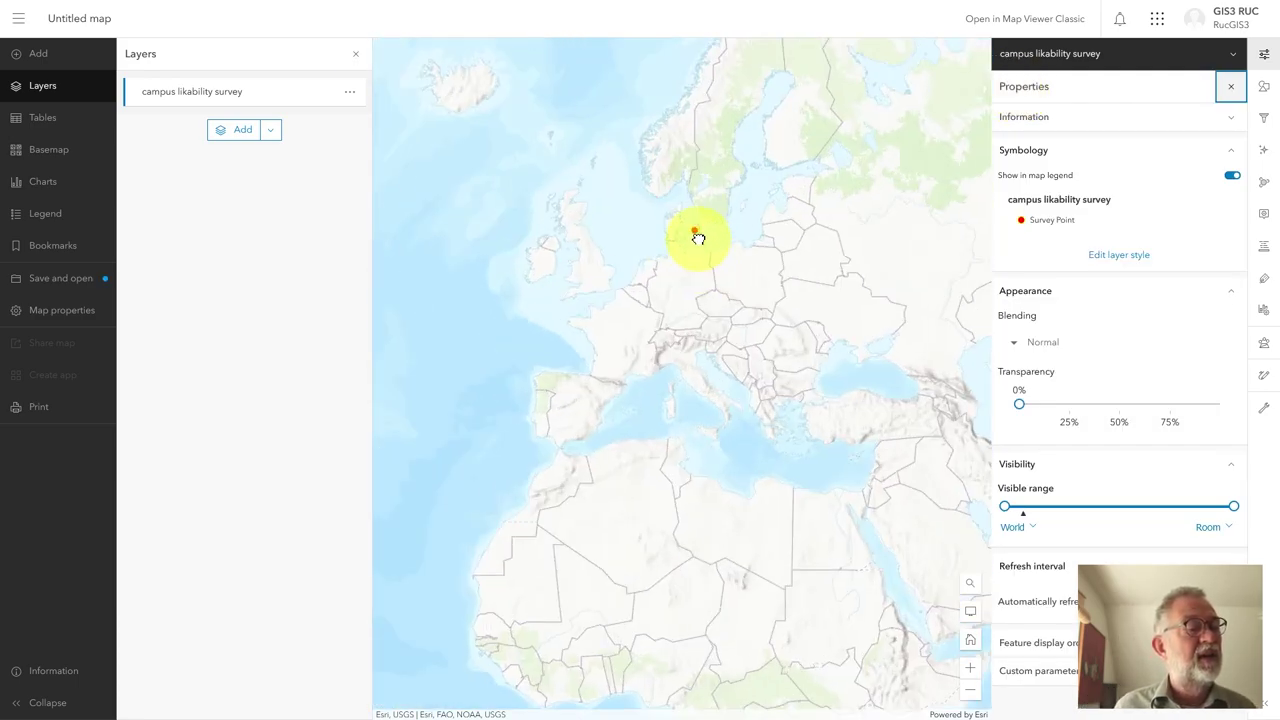
scroll(698, 238, up, 2)
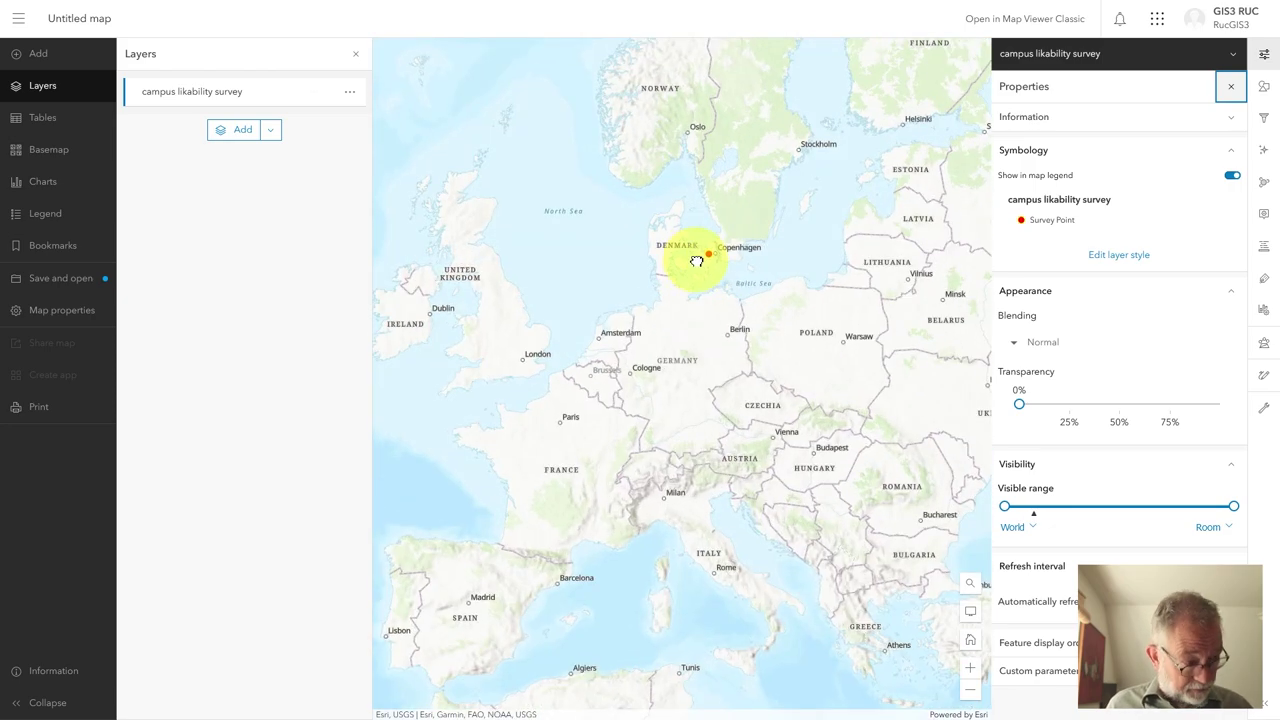
scroll(700, 252, up, 3)
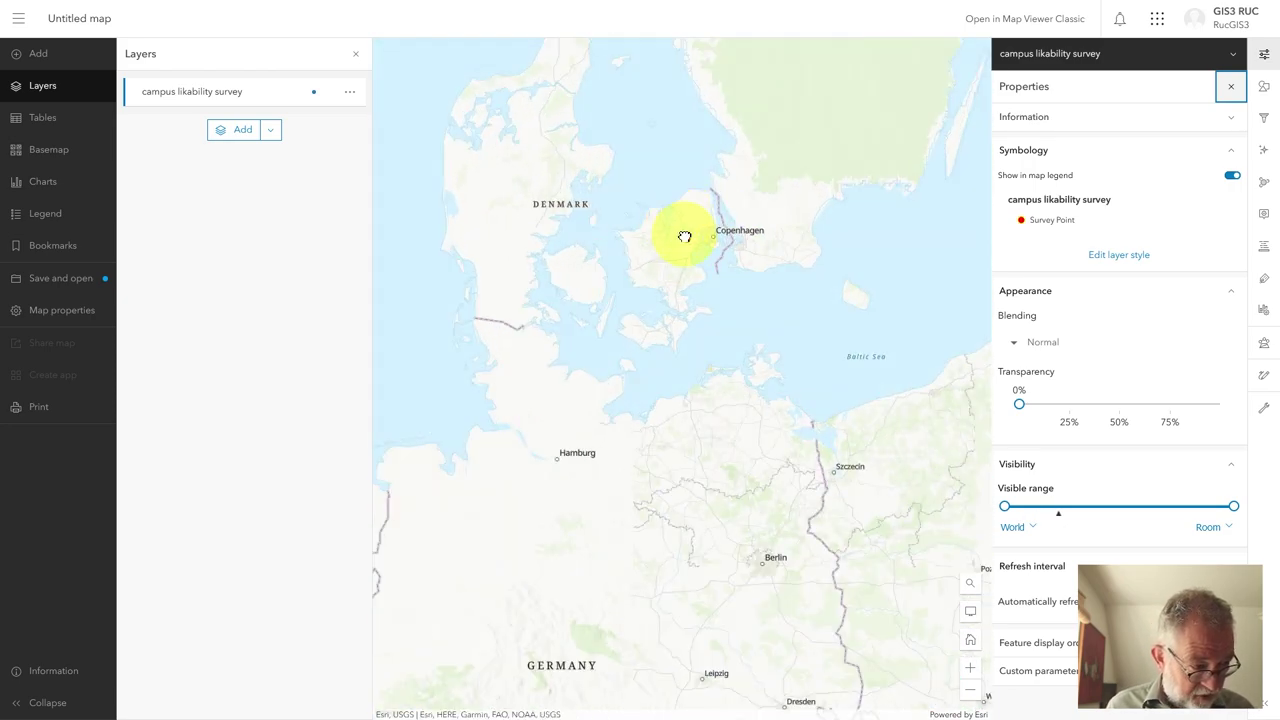
scroll(684, 237, up, 4)
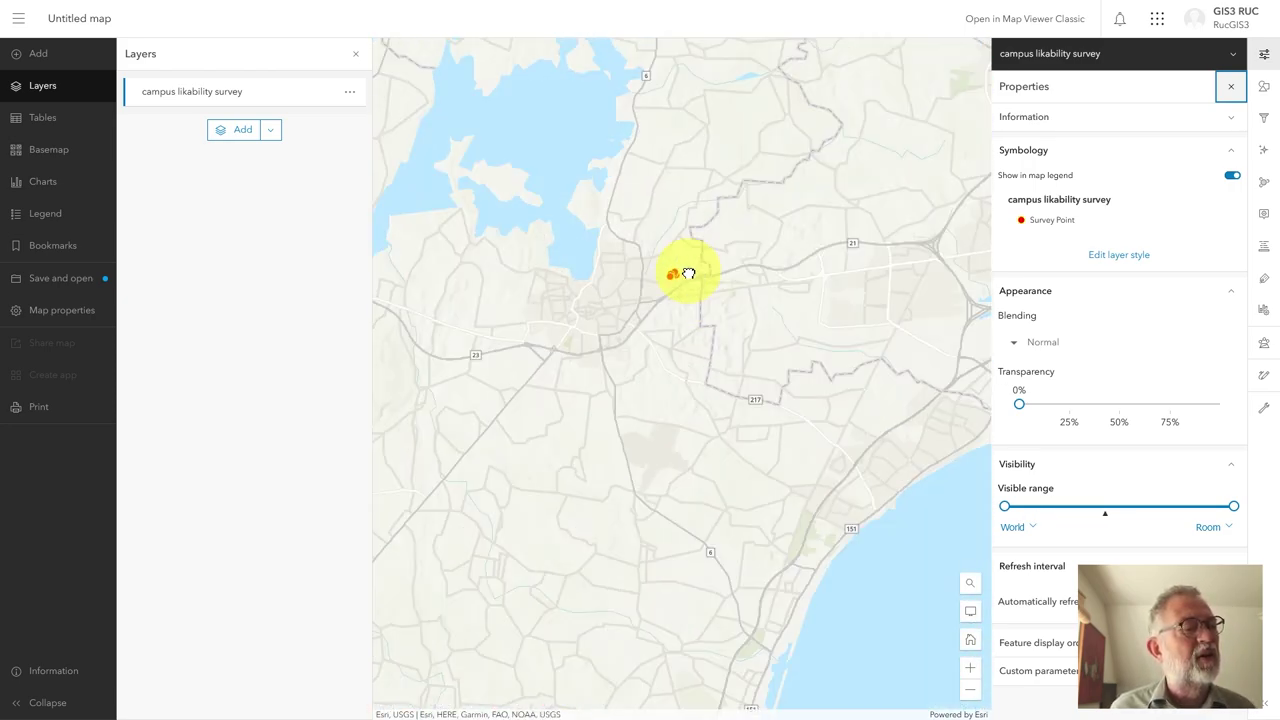
scroll(688, 273, up, 4)
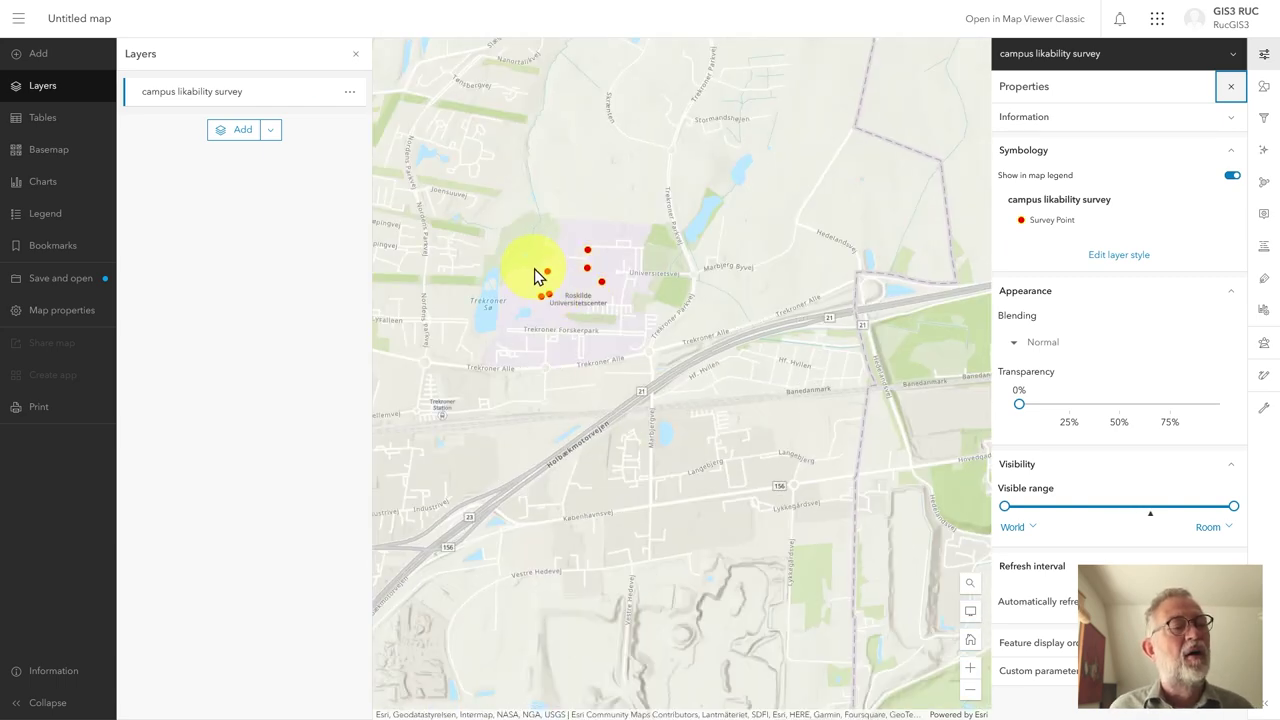
drag(535, 275, 669, 331)
scroll(691, 351, up, 2)
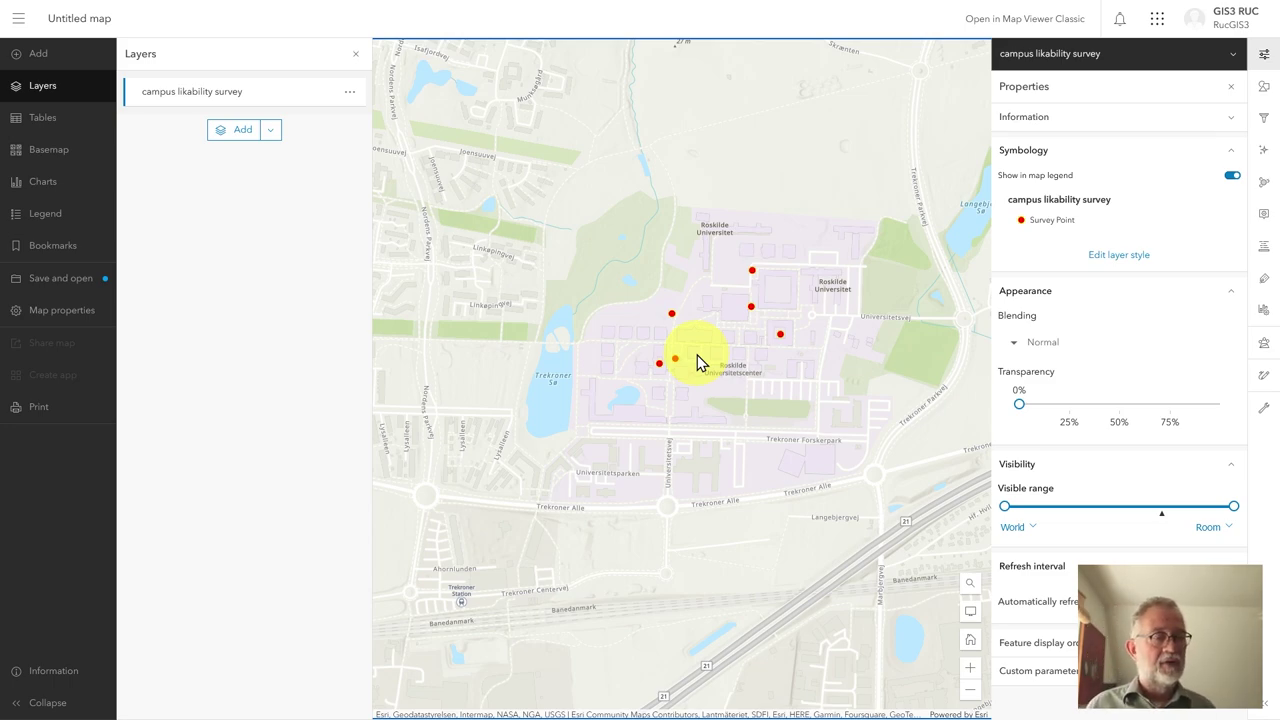
Inspect the pop-ups of the "Nice shade and apples" and "These empty buildings make me sad." survey points.
click(781, 342)
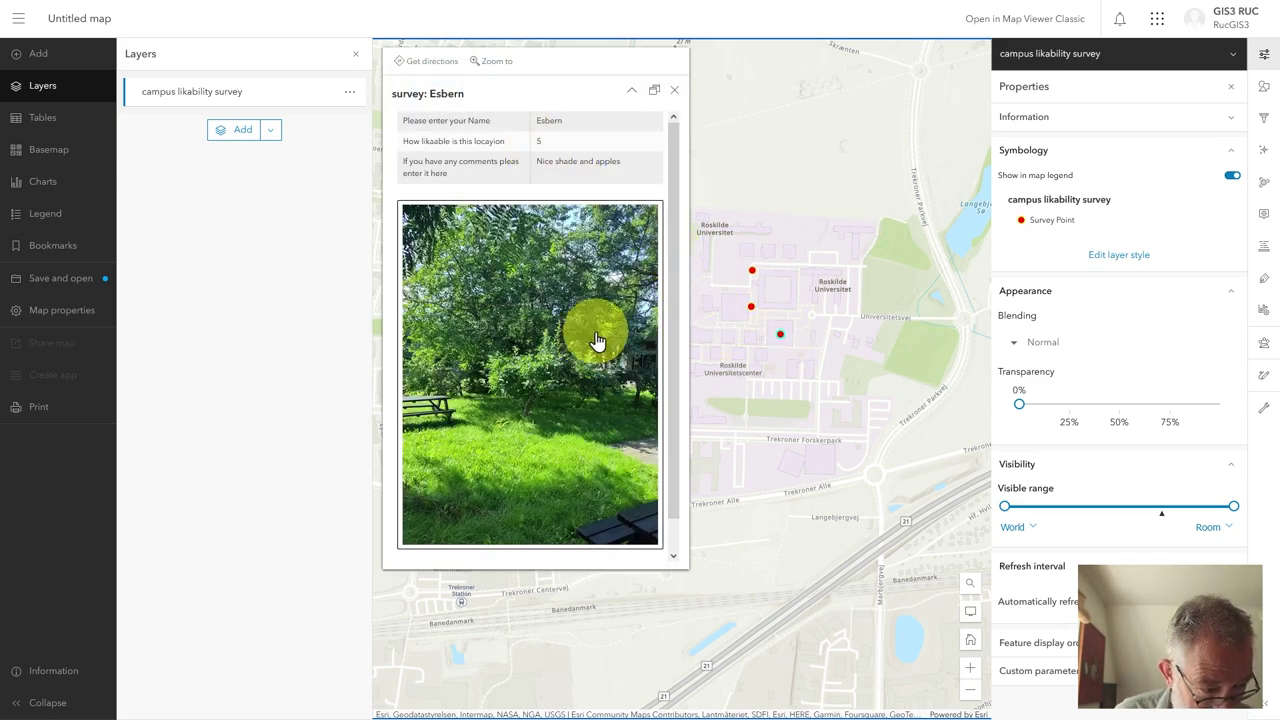
click(675, 91)
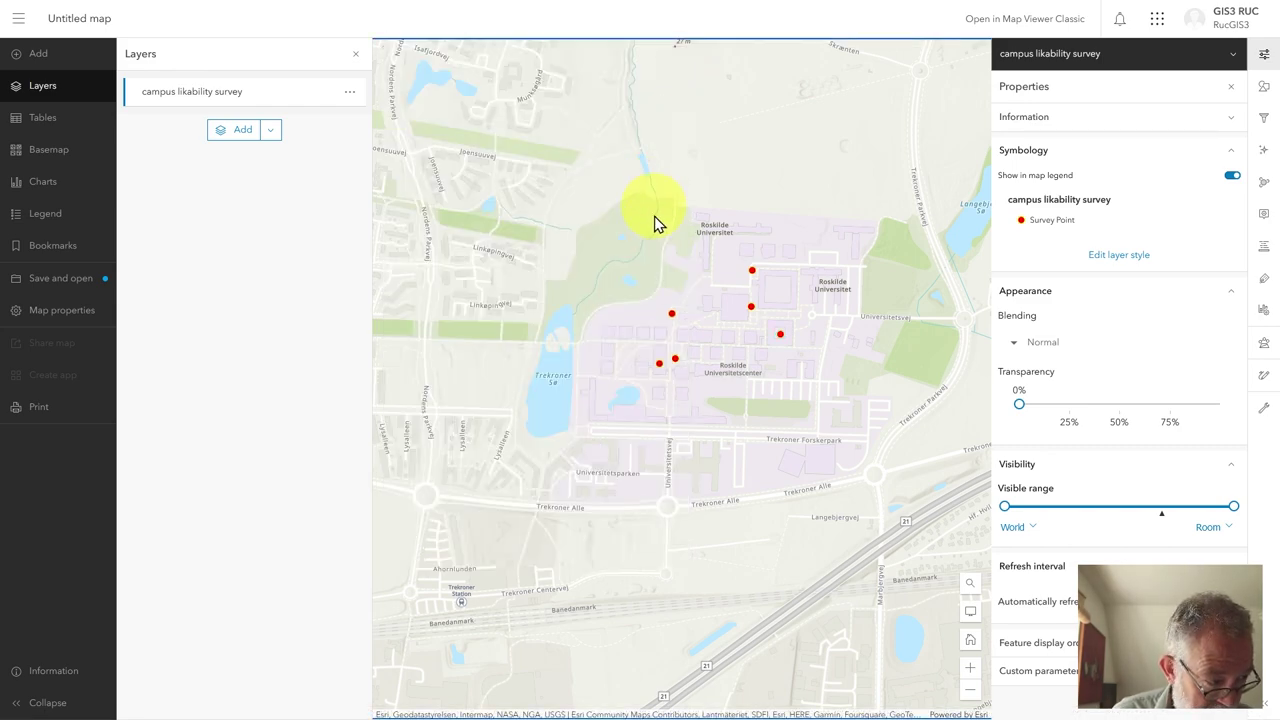
click(661, 366)
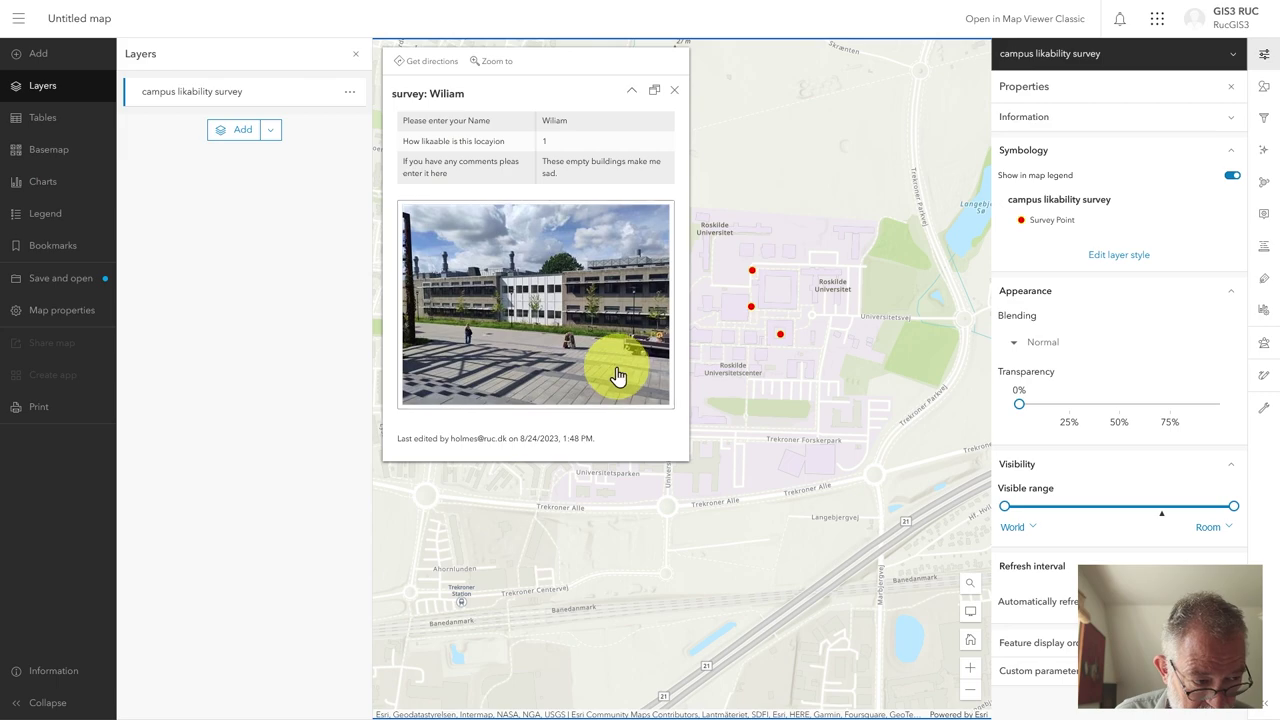
click(675, 94)
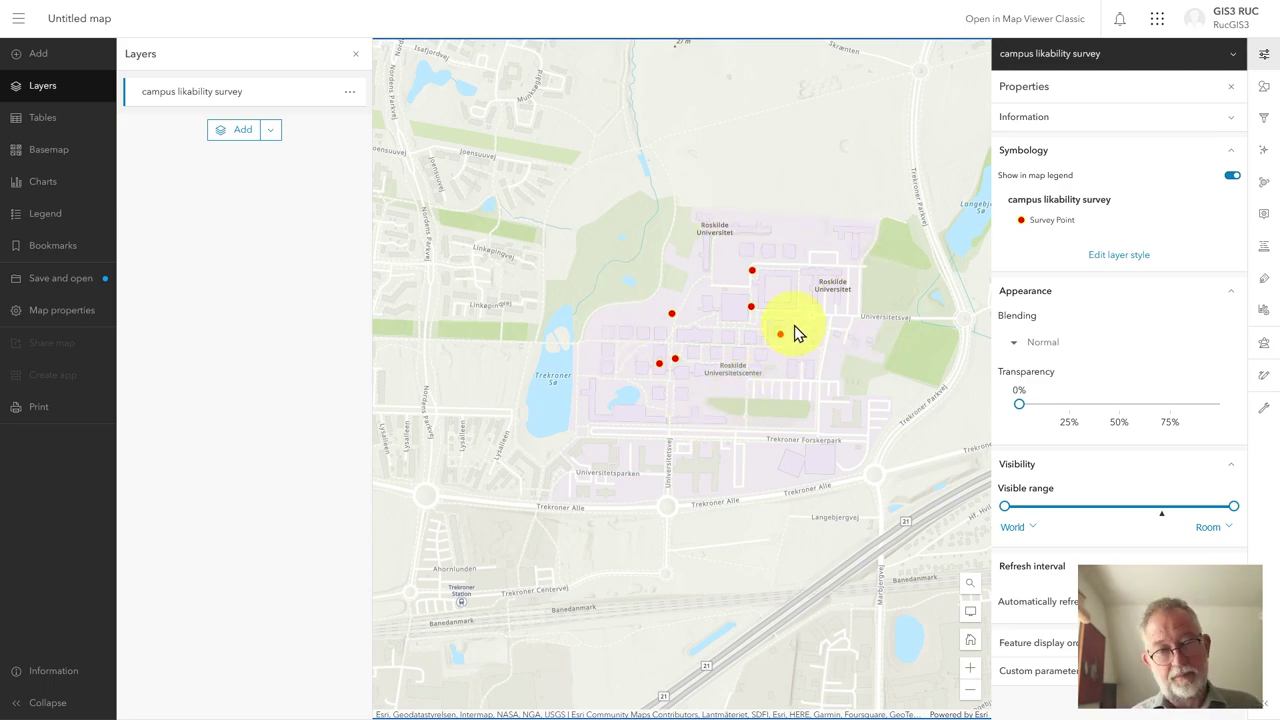
Style the campus likability survey layer by the "How likaable is this locayion" field.
click(236, 94)
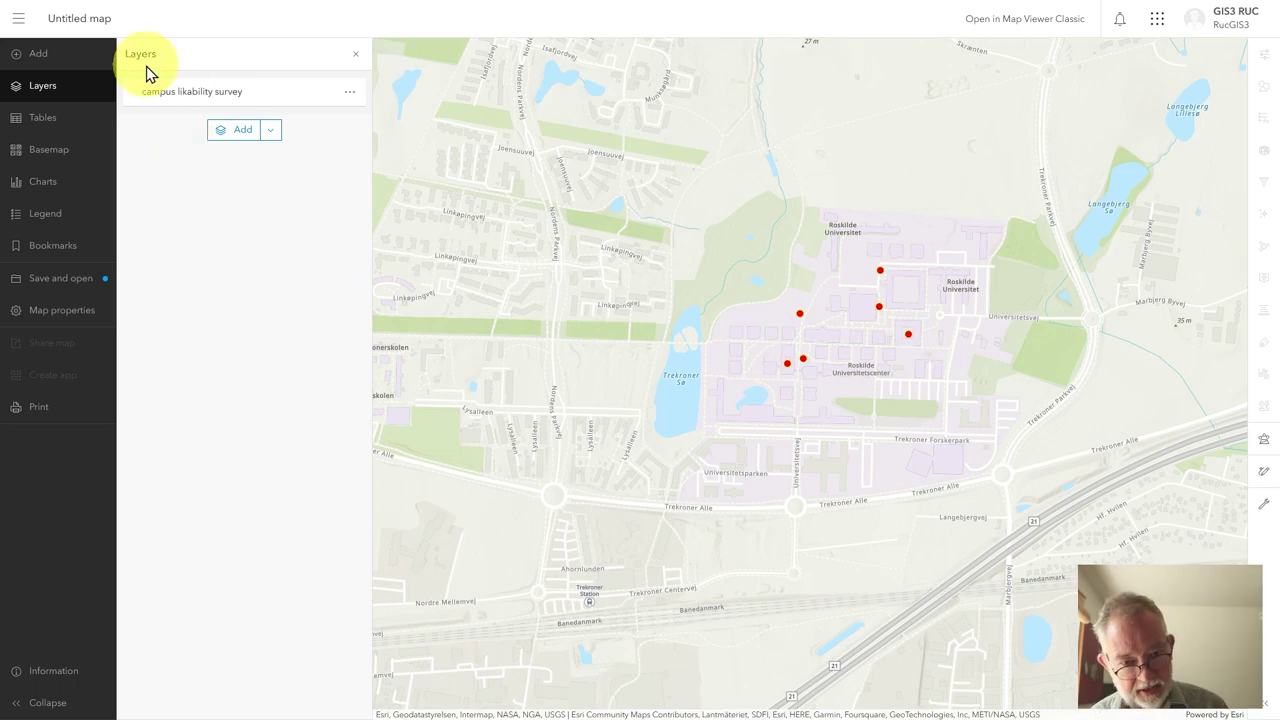
mouse_move(1276, 30)
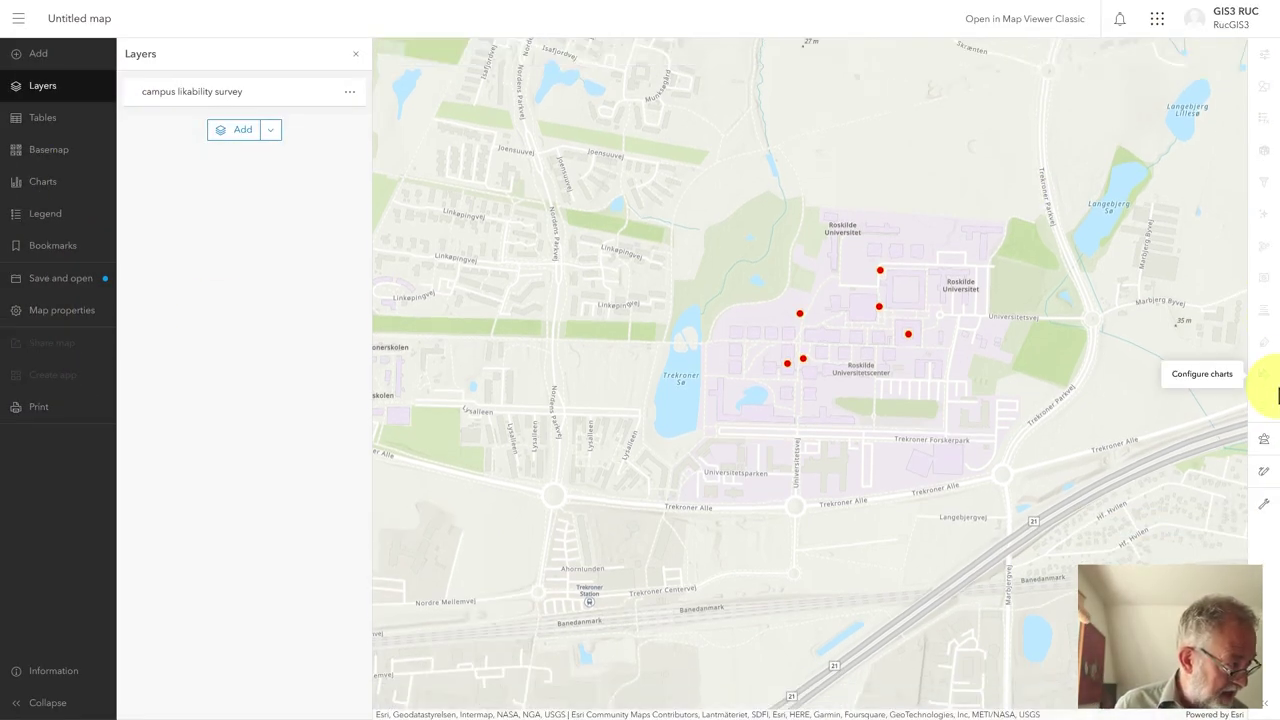
click(318, 98)
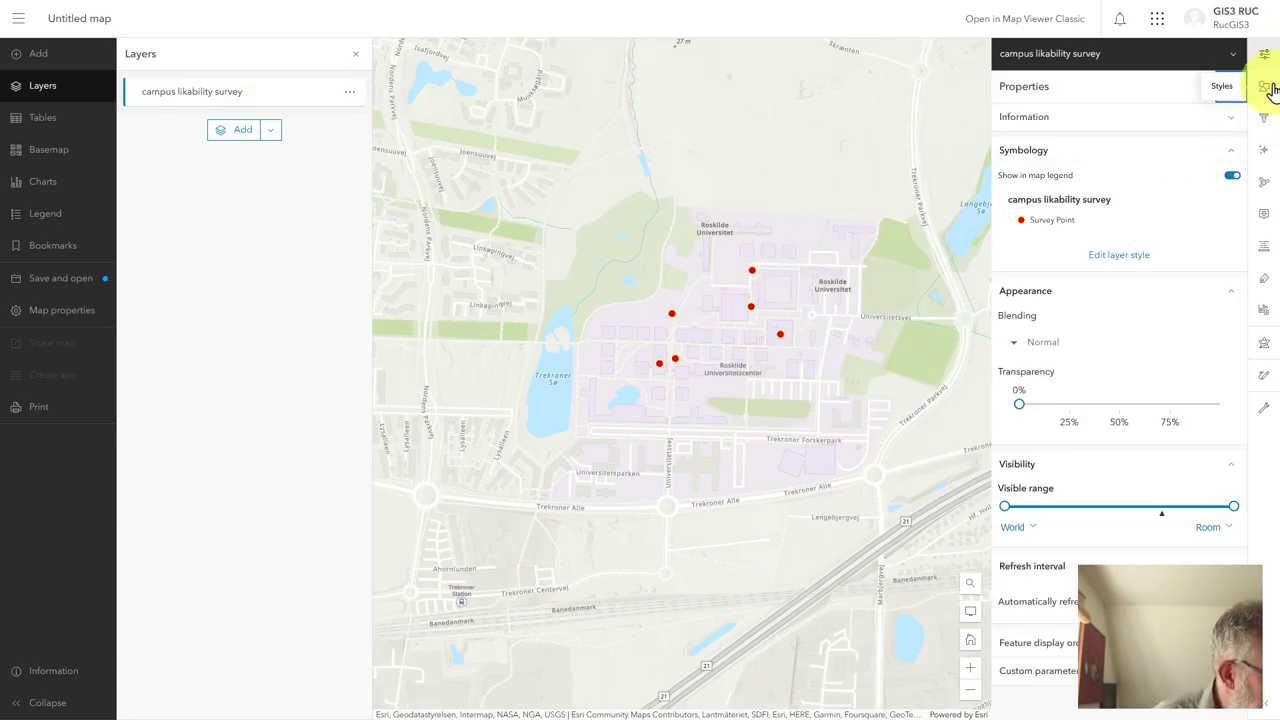
click(1266, 88)
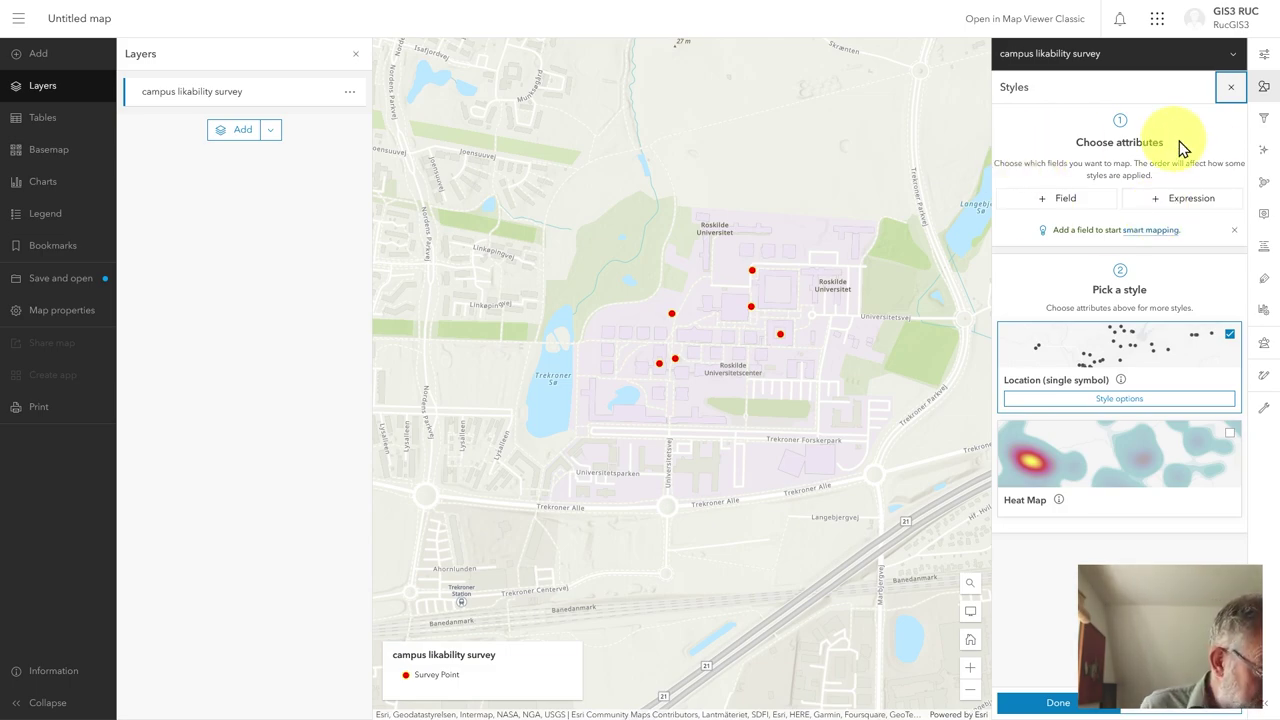
click(1049, 206)
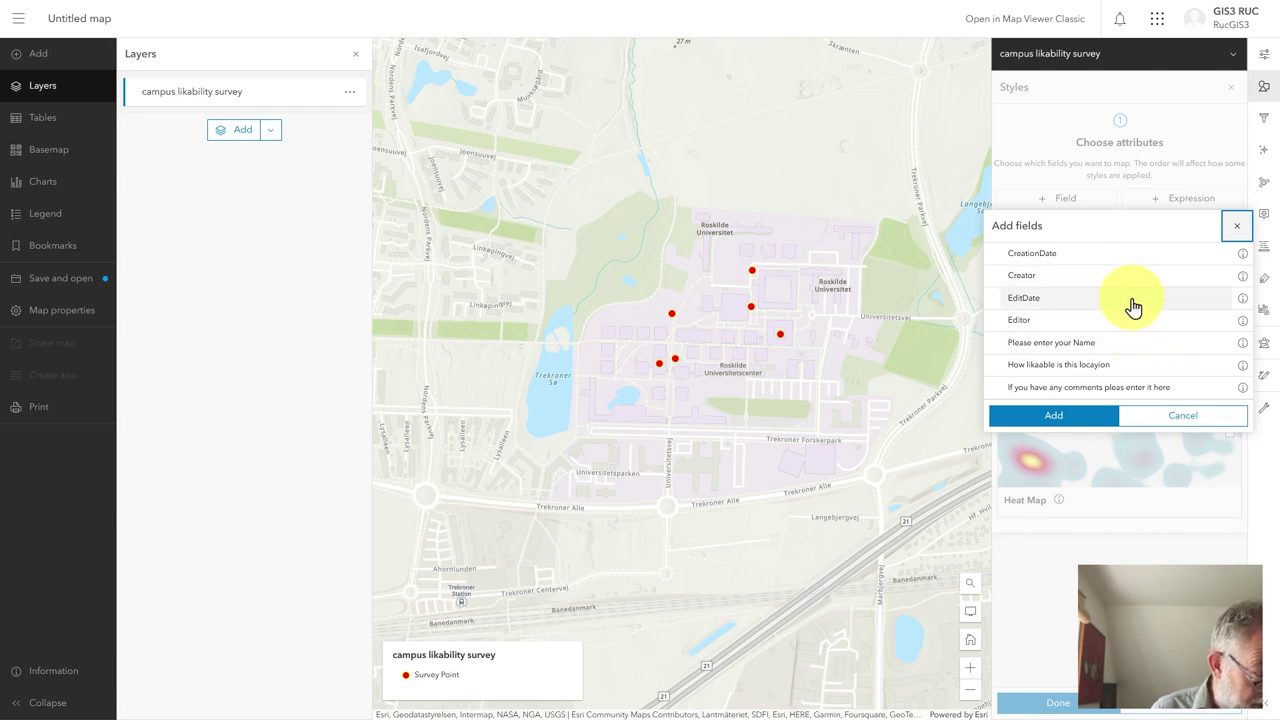
click(1107, 366)
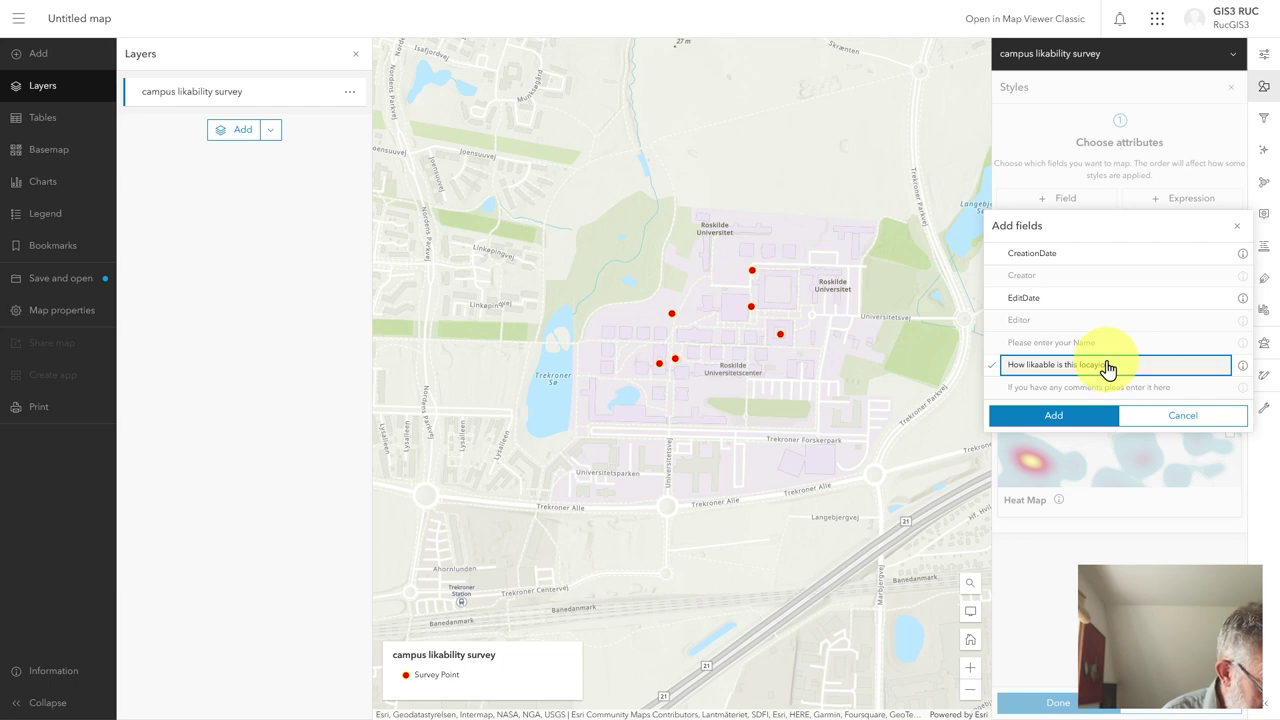
click(1065, 418)
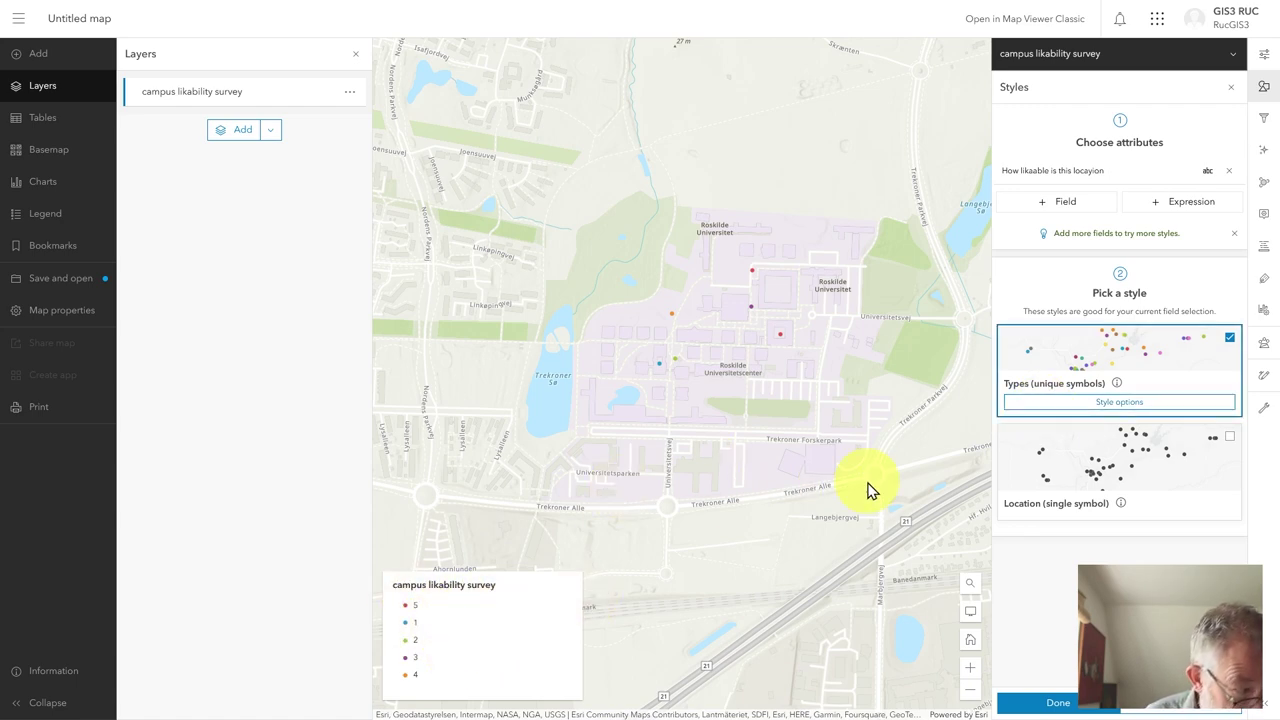
In the Types (unique symbols) style options, move category 5 to the end so the ratings run from 1 to 5.
click(1104, 410)
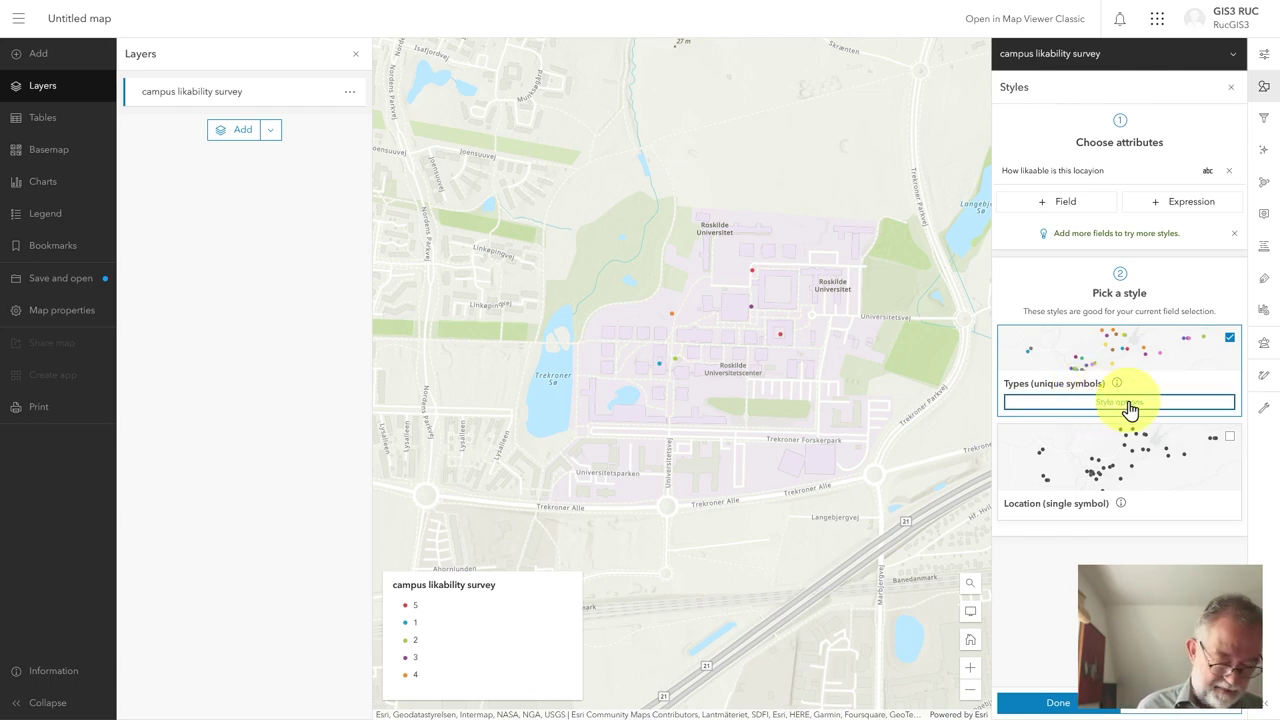
click(1129, 402)
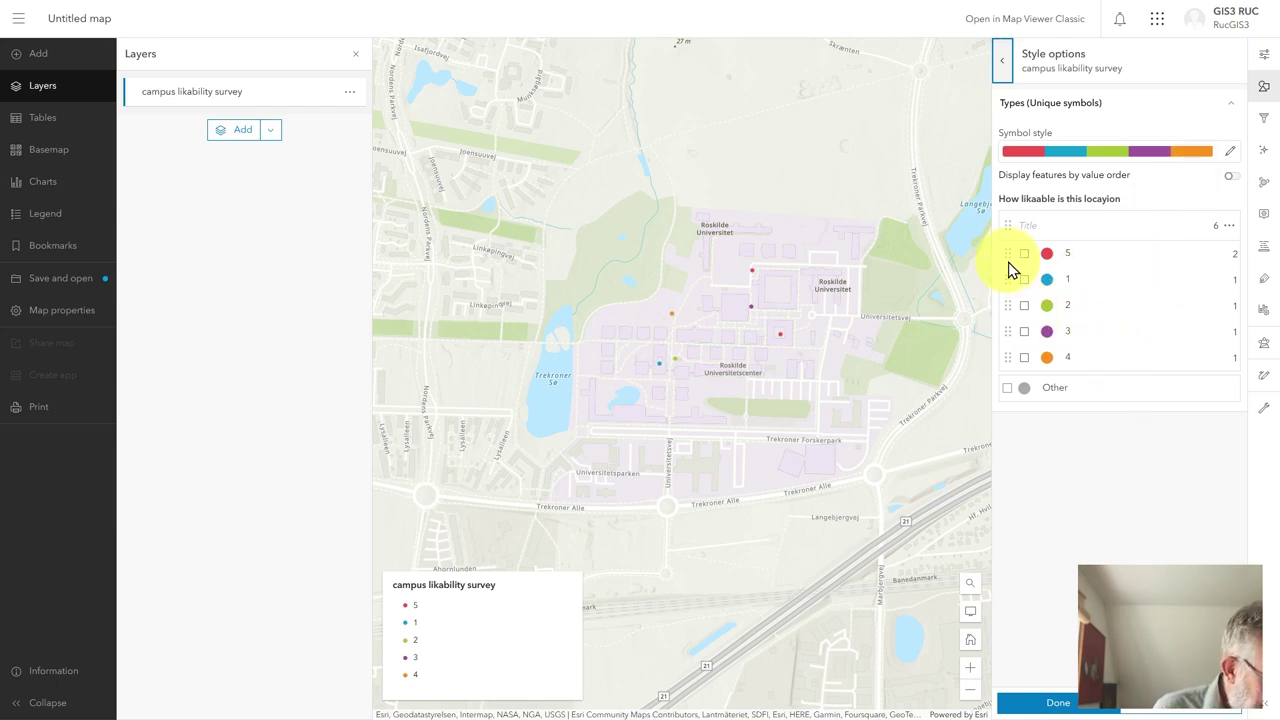
drag(1007, 251, 1012, 375)
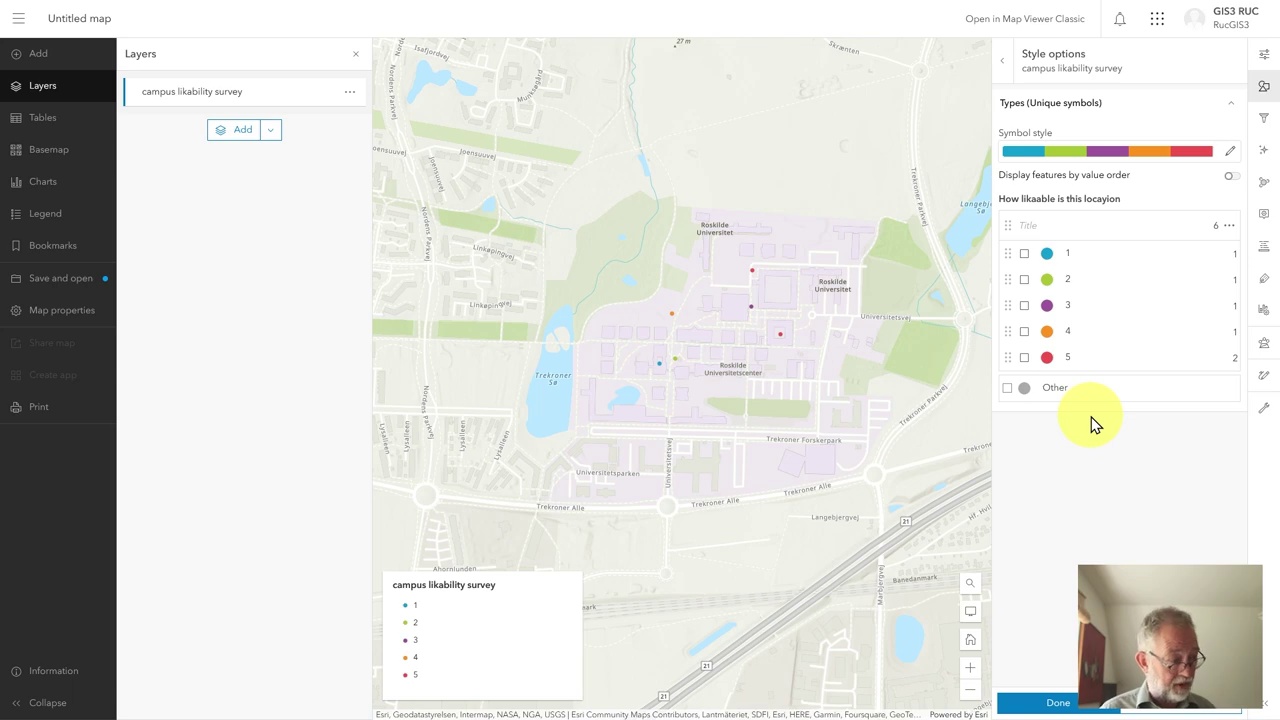
click(1047, 256)
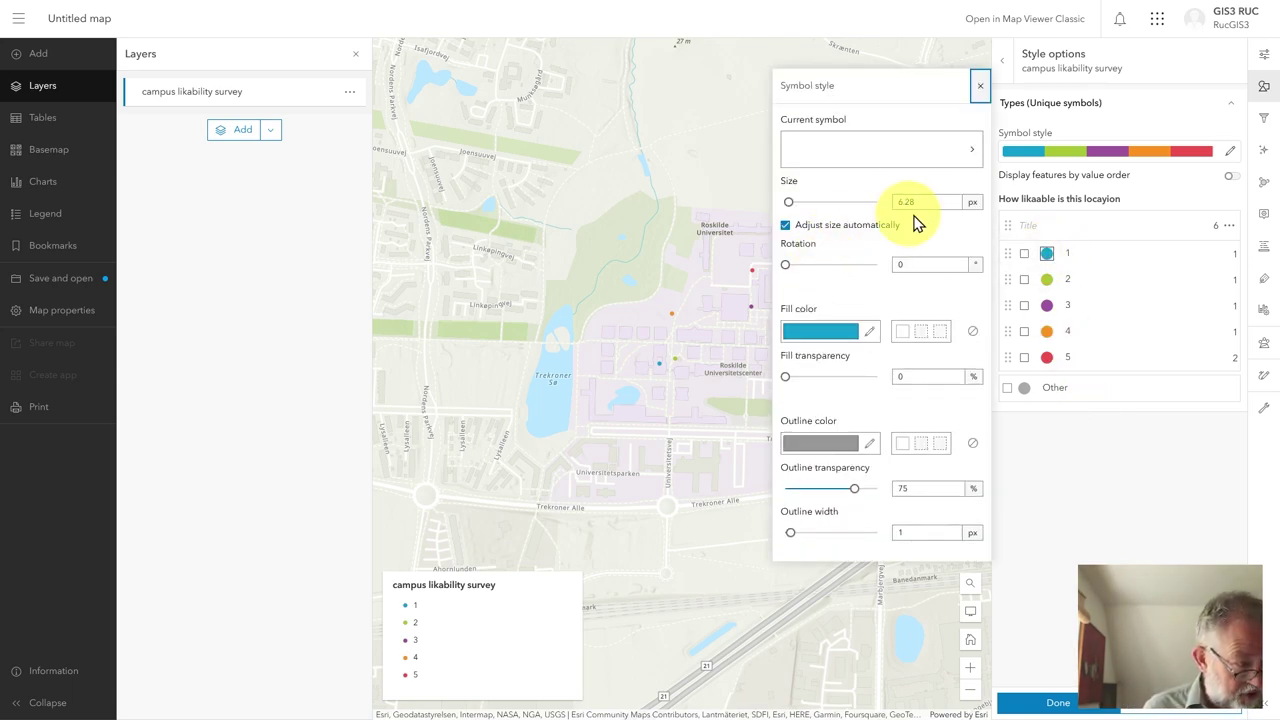
click(980, 92)
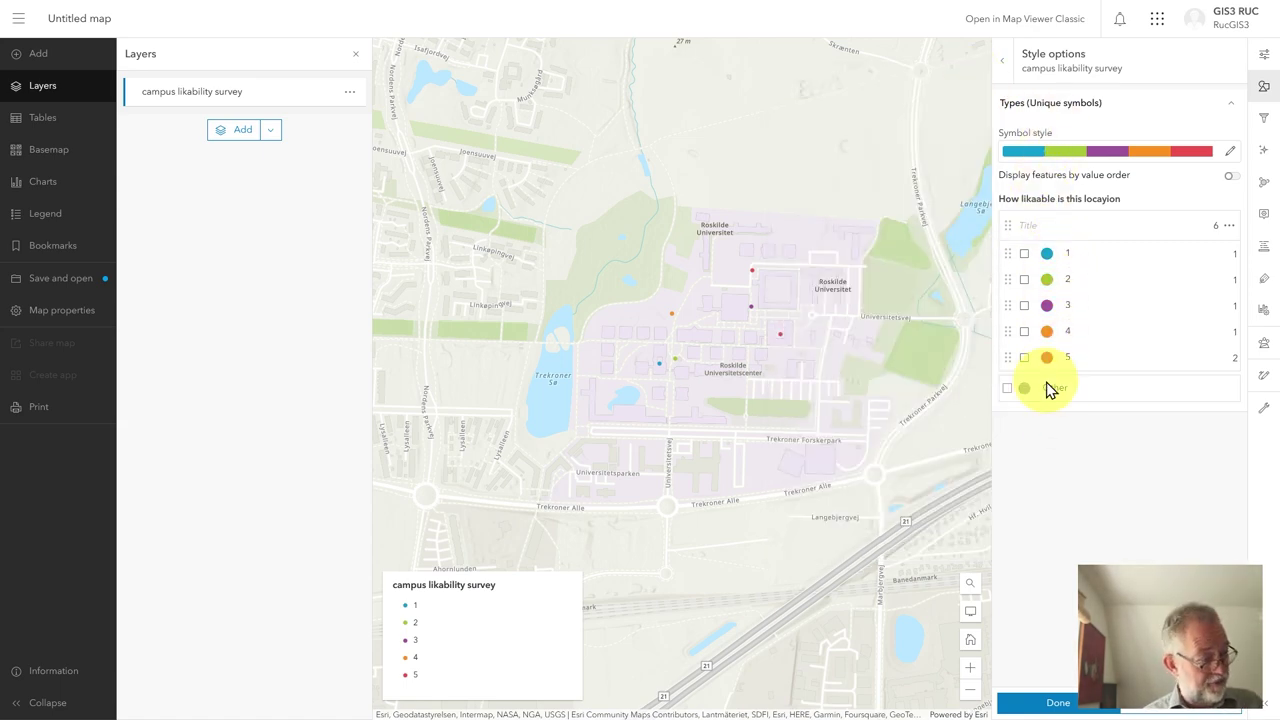
Apply a color ramp running from blue through purple to pinkish red as the fill of all rating symbols.
click(1205, 157)
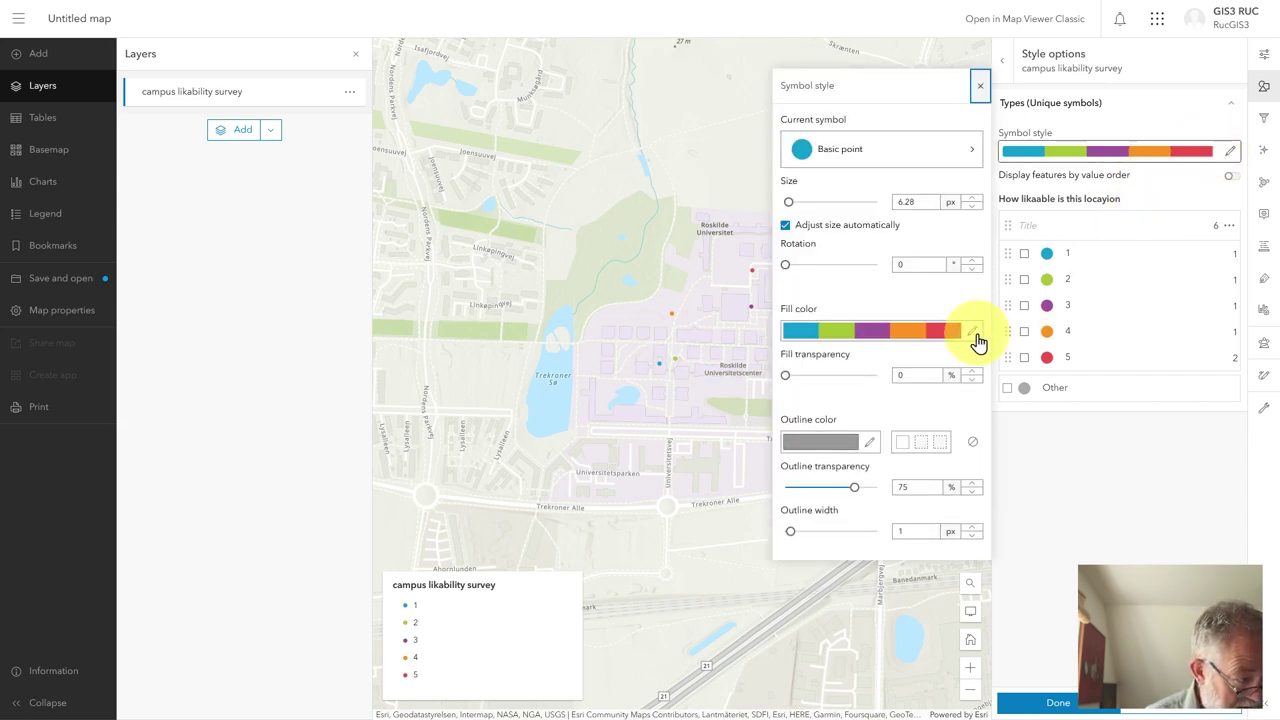
click(974, 340)
scroll(968, 290, down, 2)
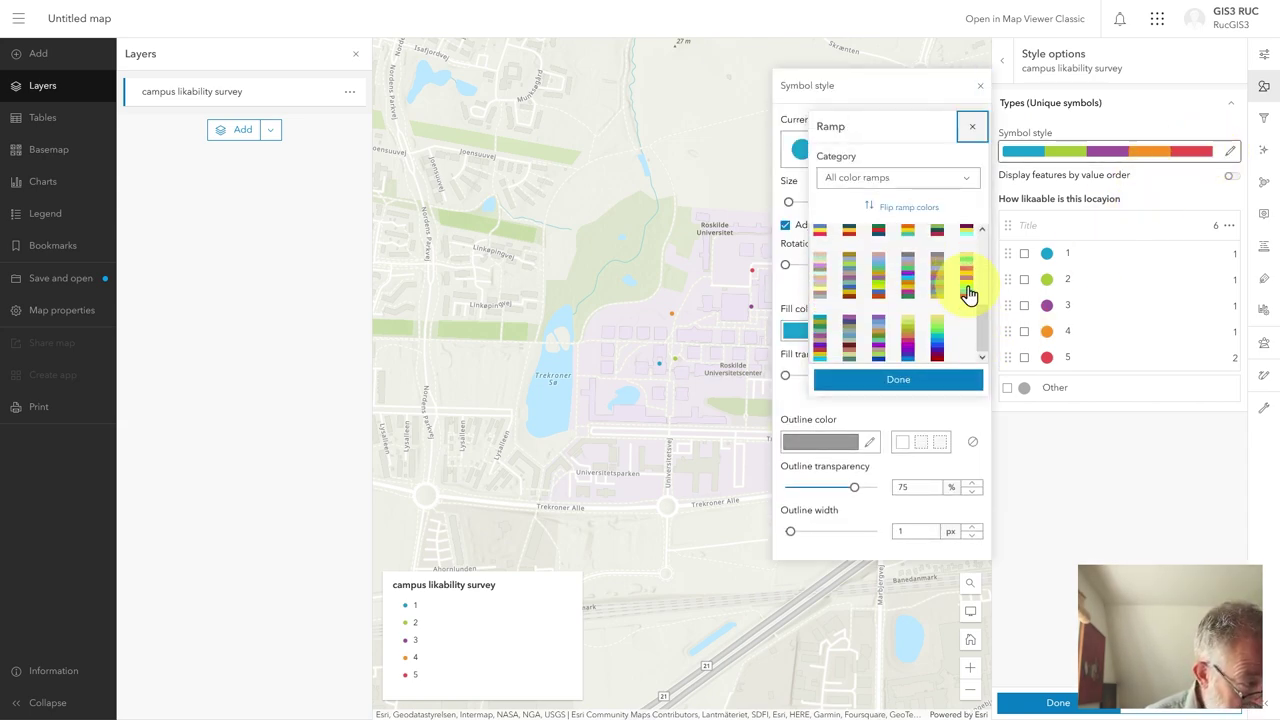
click(907, 345)
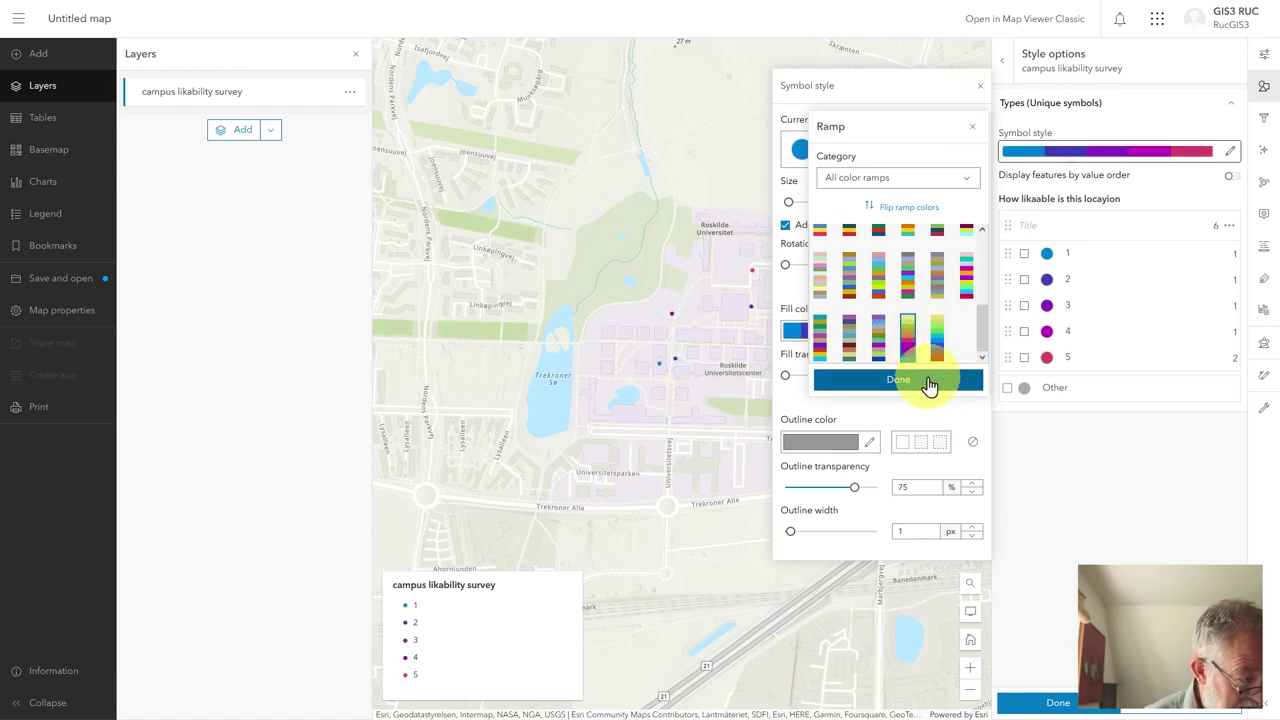
click(937, 343)
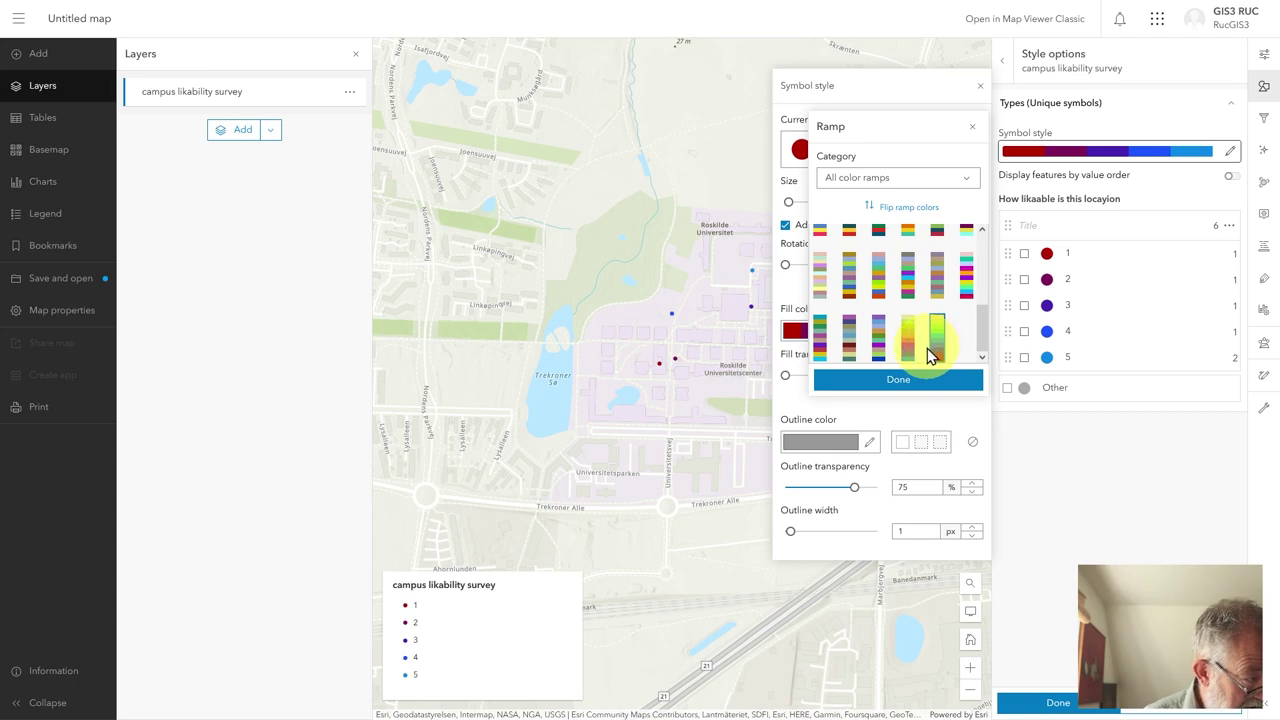
click(910, 345)
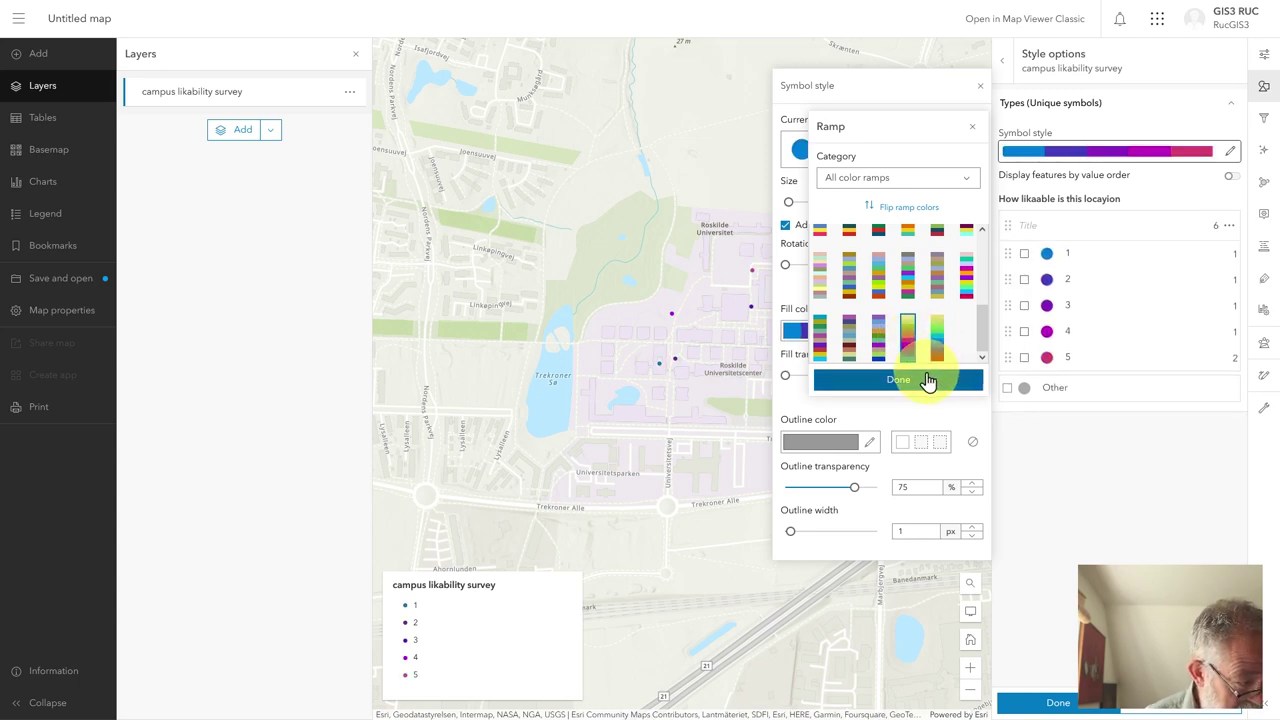
click(925, 379)
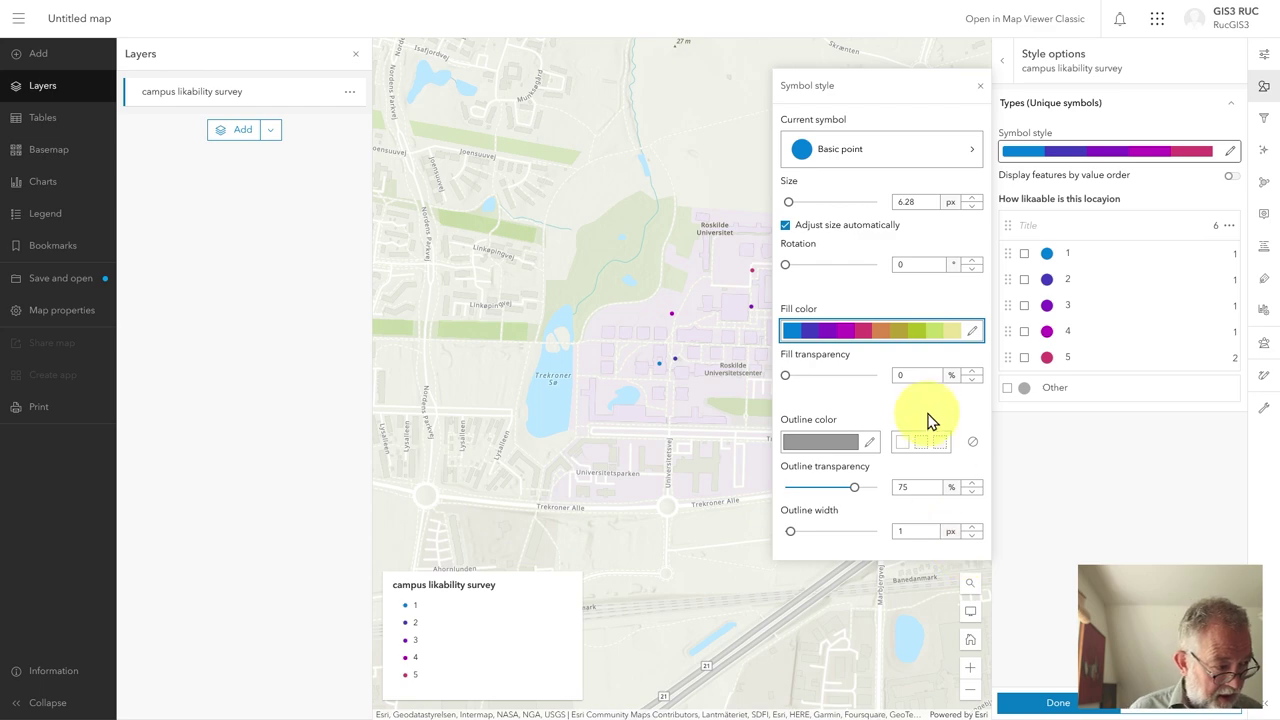
click(980, 86)
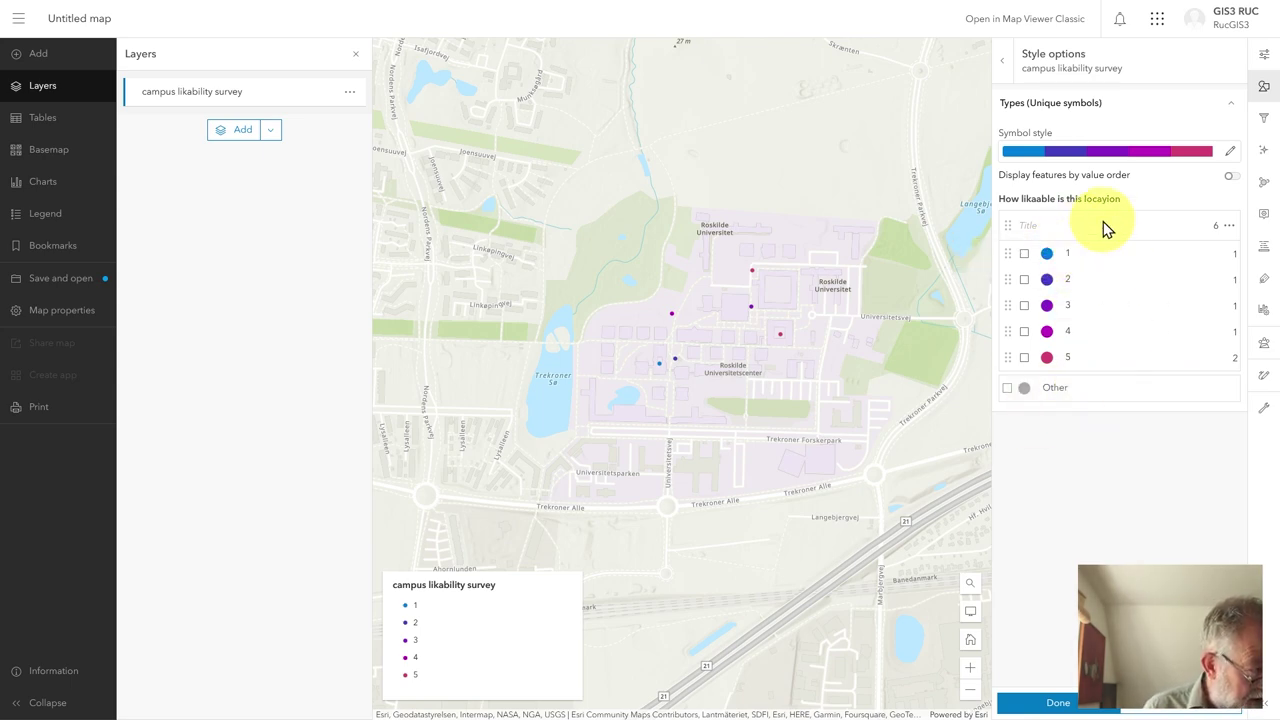
Enlarge the survey point symbols of all rating categories to 20 px.
click(1230, 151)
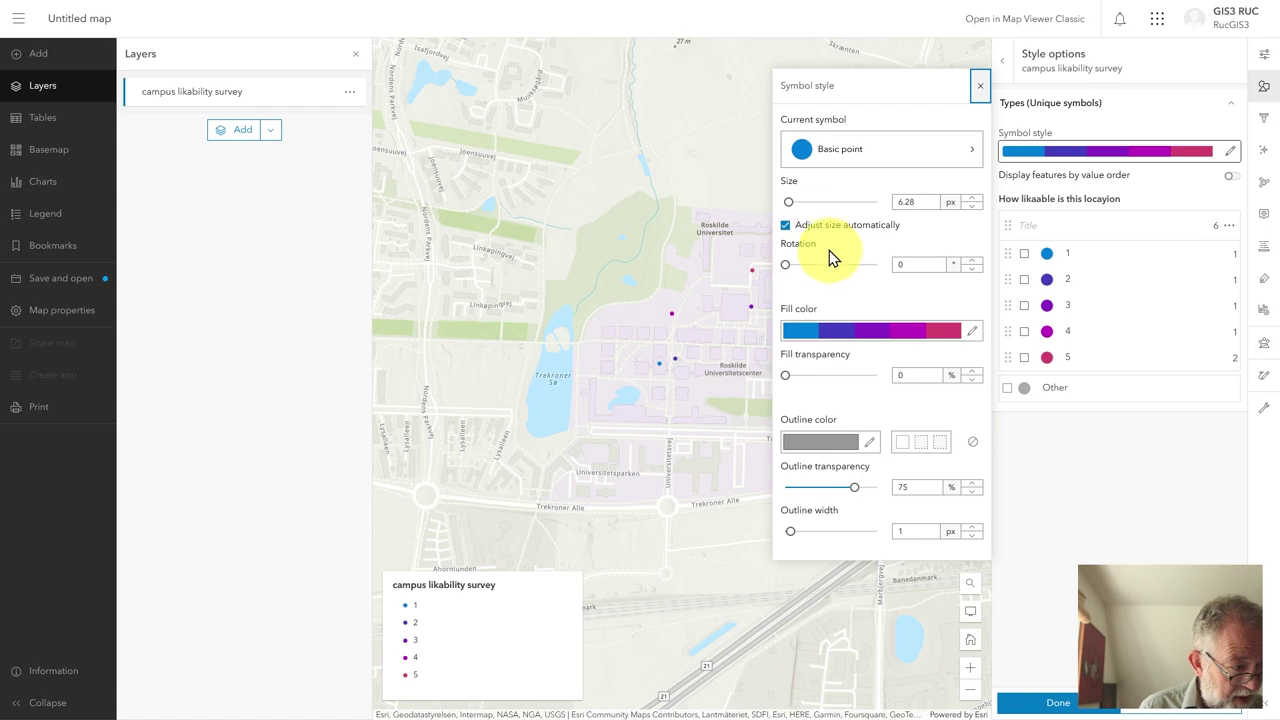
drag(795, 207, 797, 210)
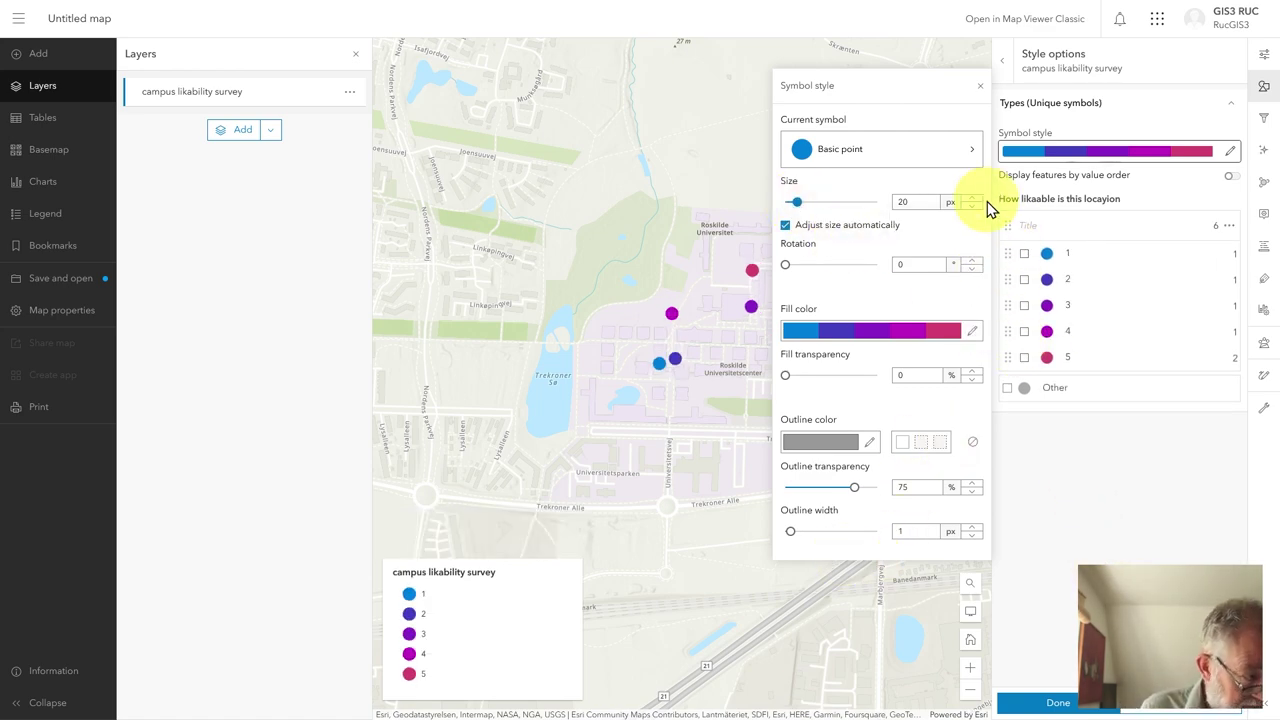
click(981, 86)
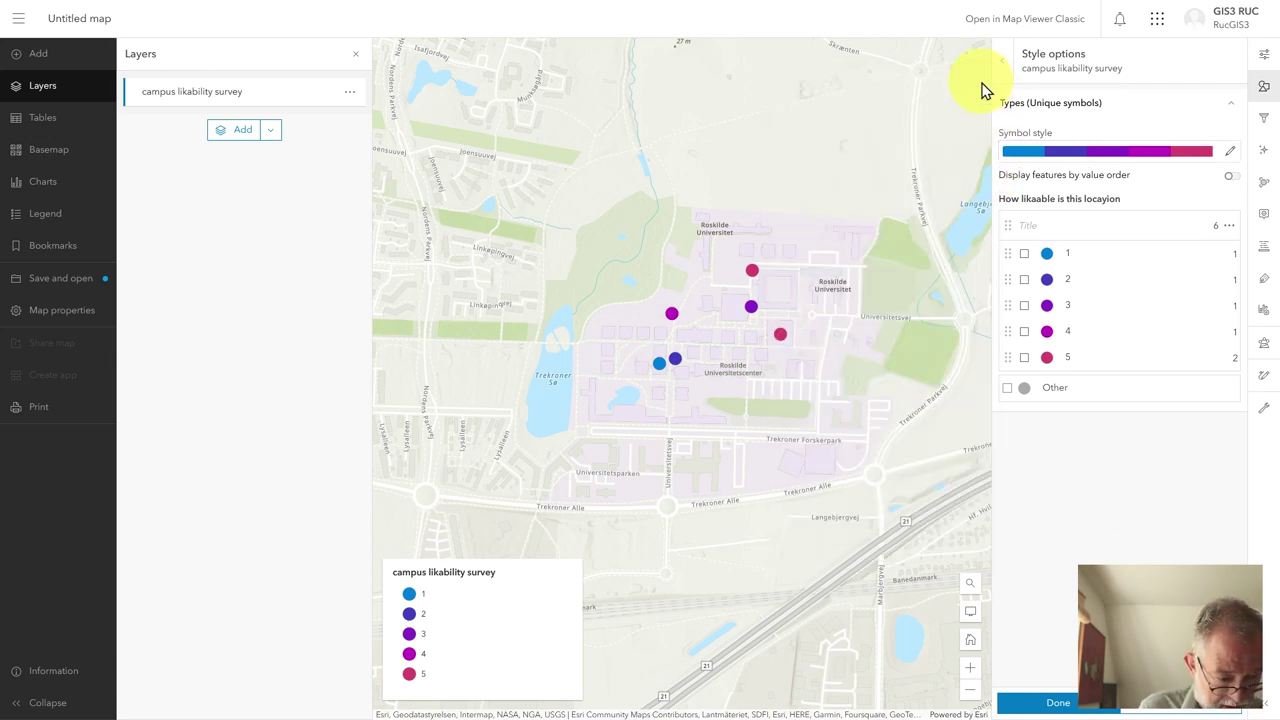
Relabel rating category 1 as "1 Not so nice" and category 5 as "5 Wery nice", and finish the style options.
click(1071, 258)
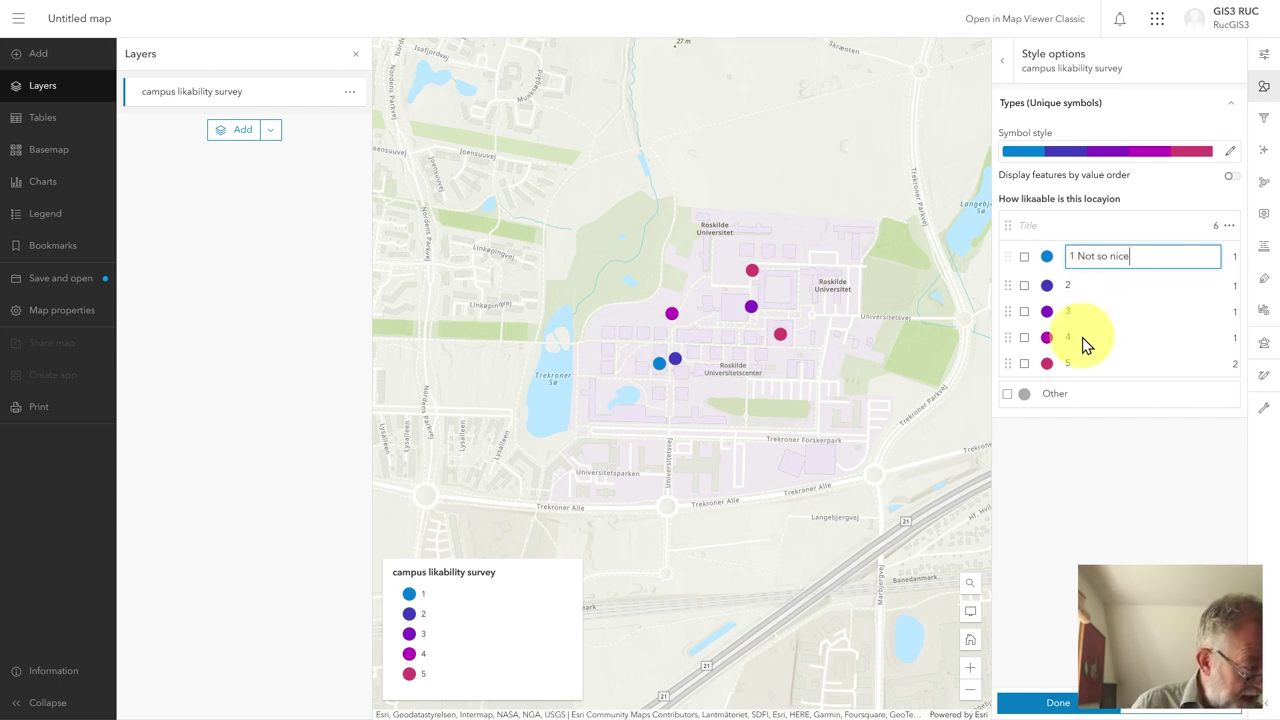
click(1088, 372)
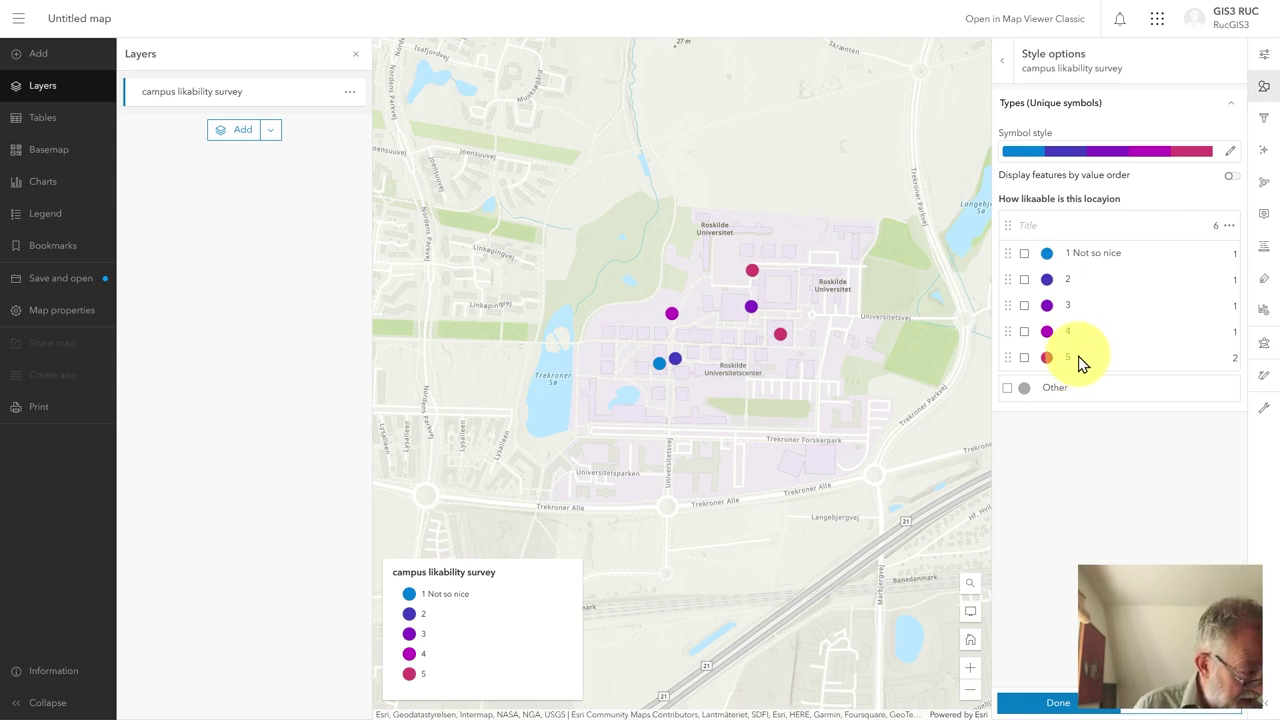
click(1095, 361)
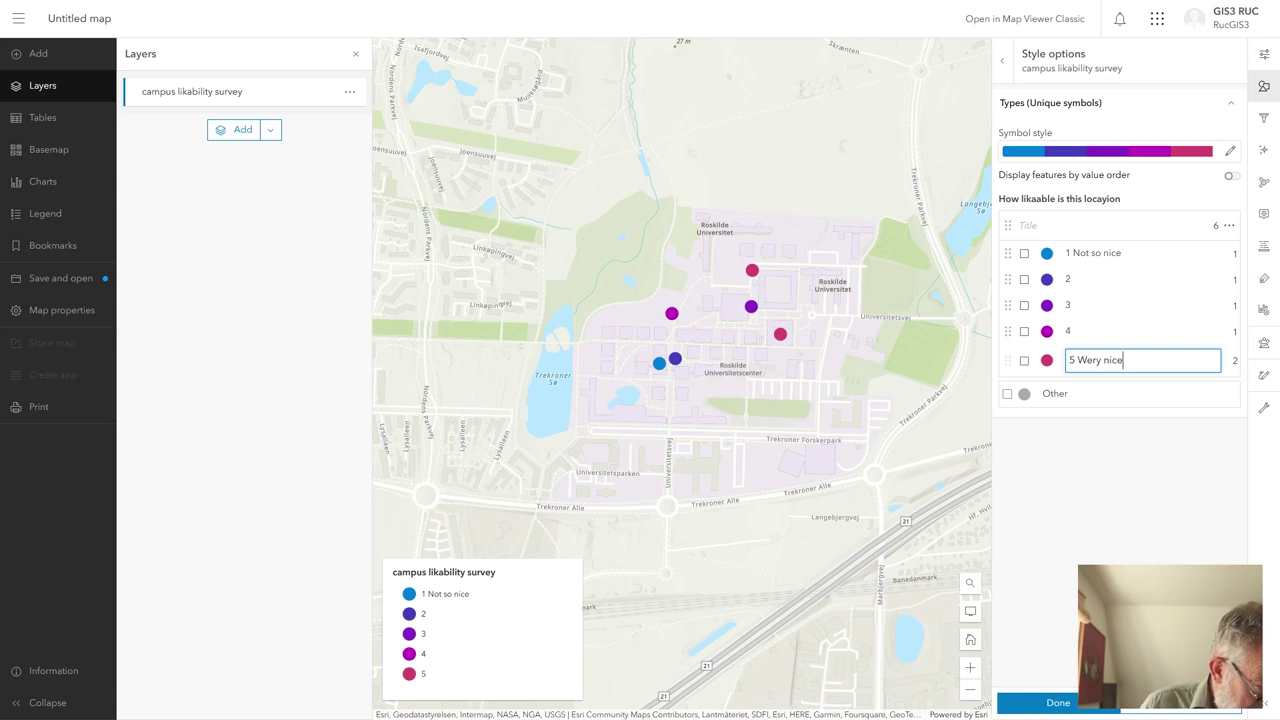
click(1082, 705)
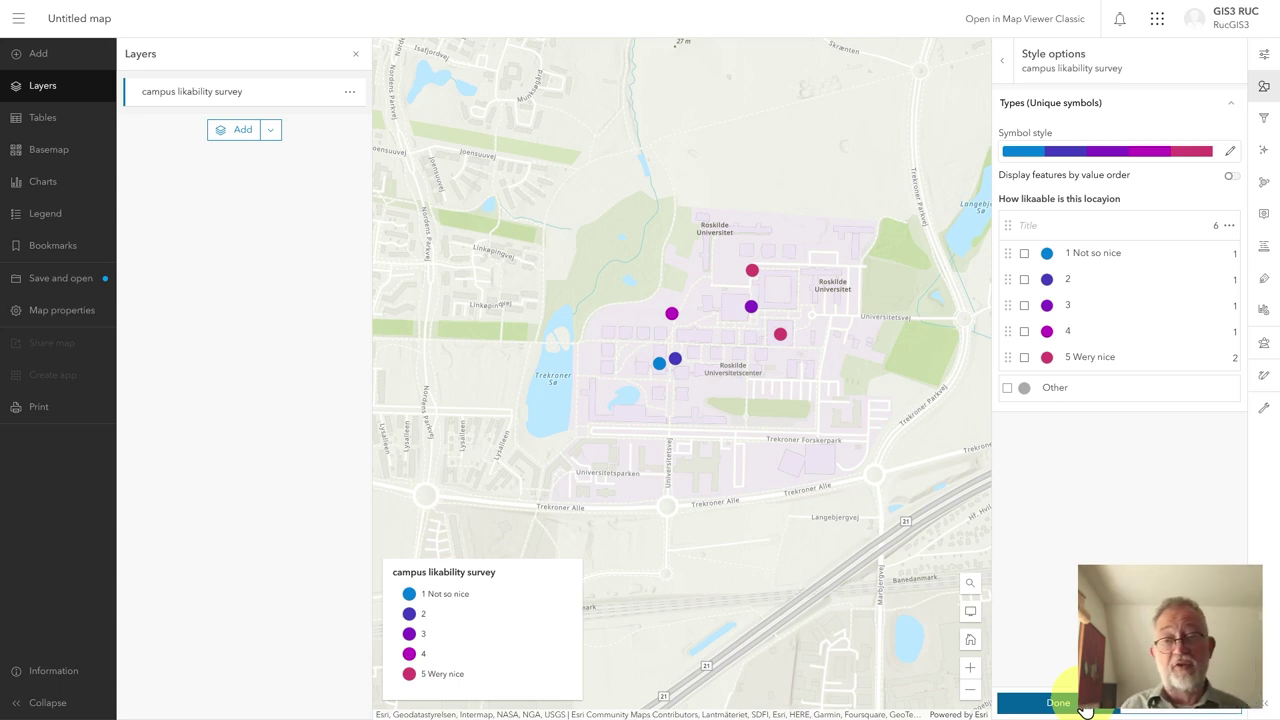
click(1060, 703)
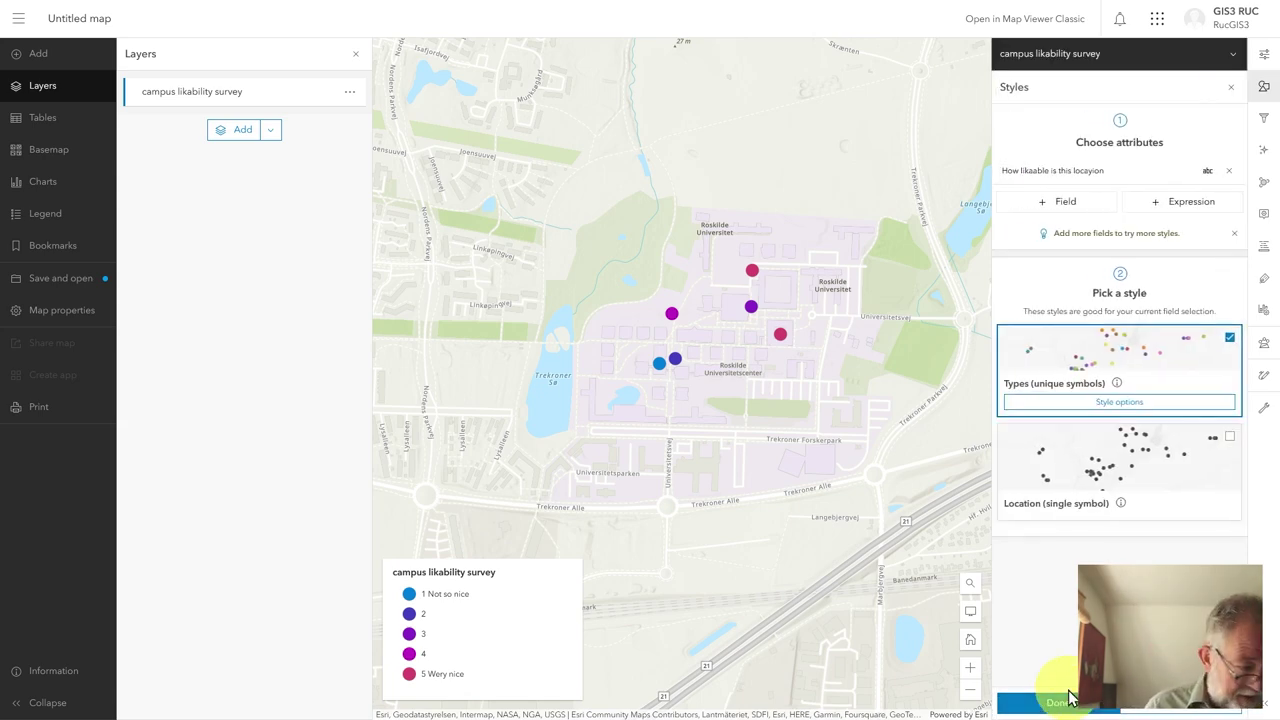
Save the map with the title "Scaled likability map" in the RucGIS3 folder.
click(62, 280)
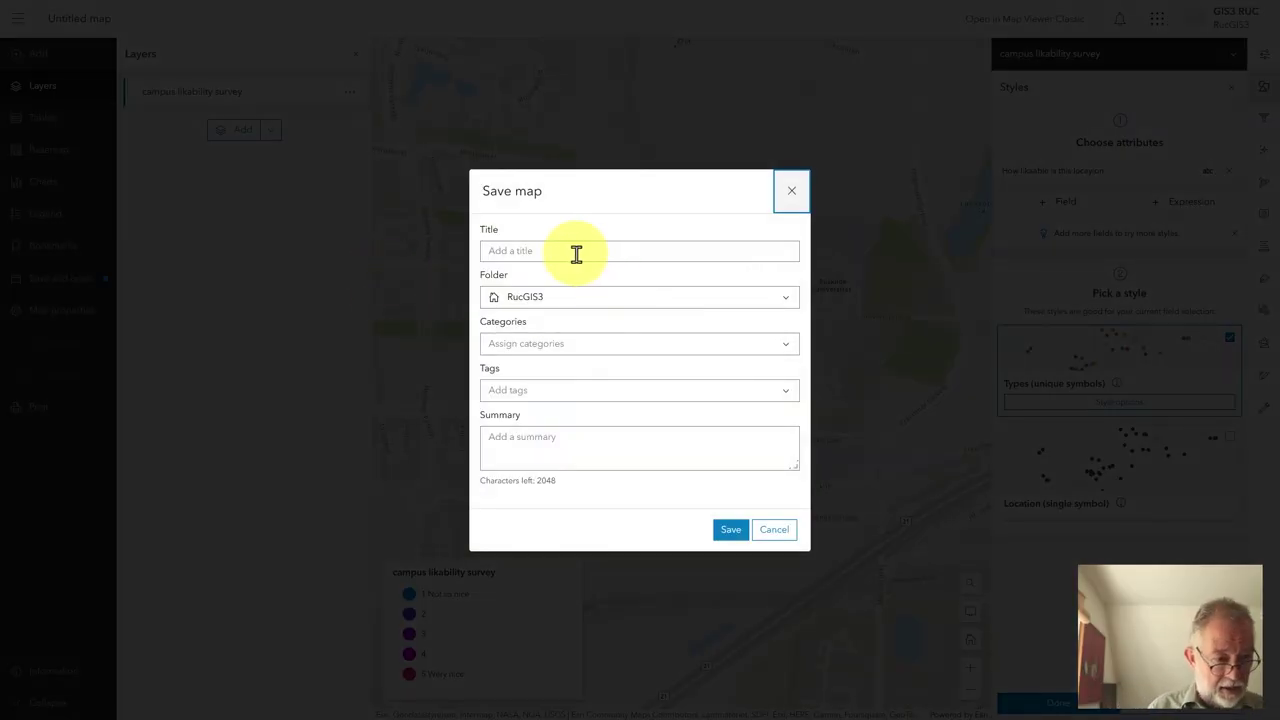
click(666, 255)
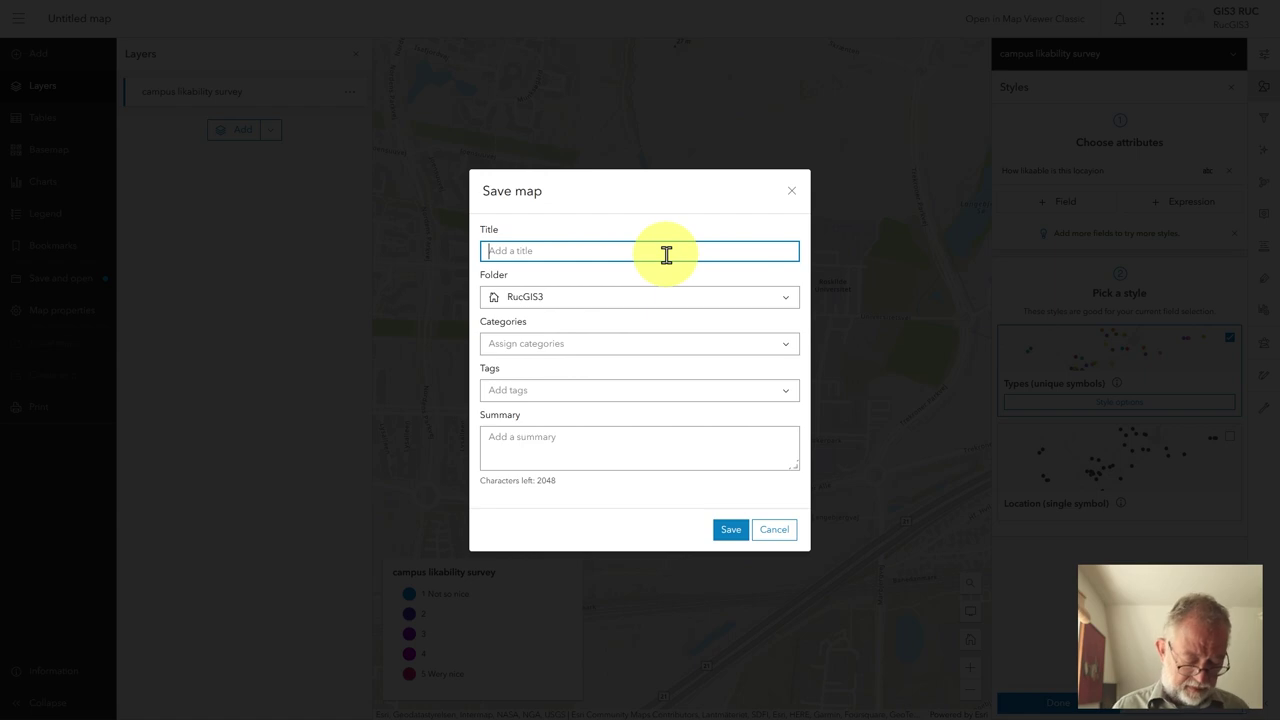
text(Scaled likability map)
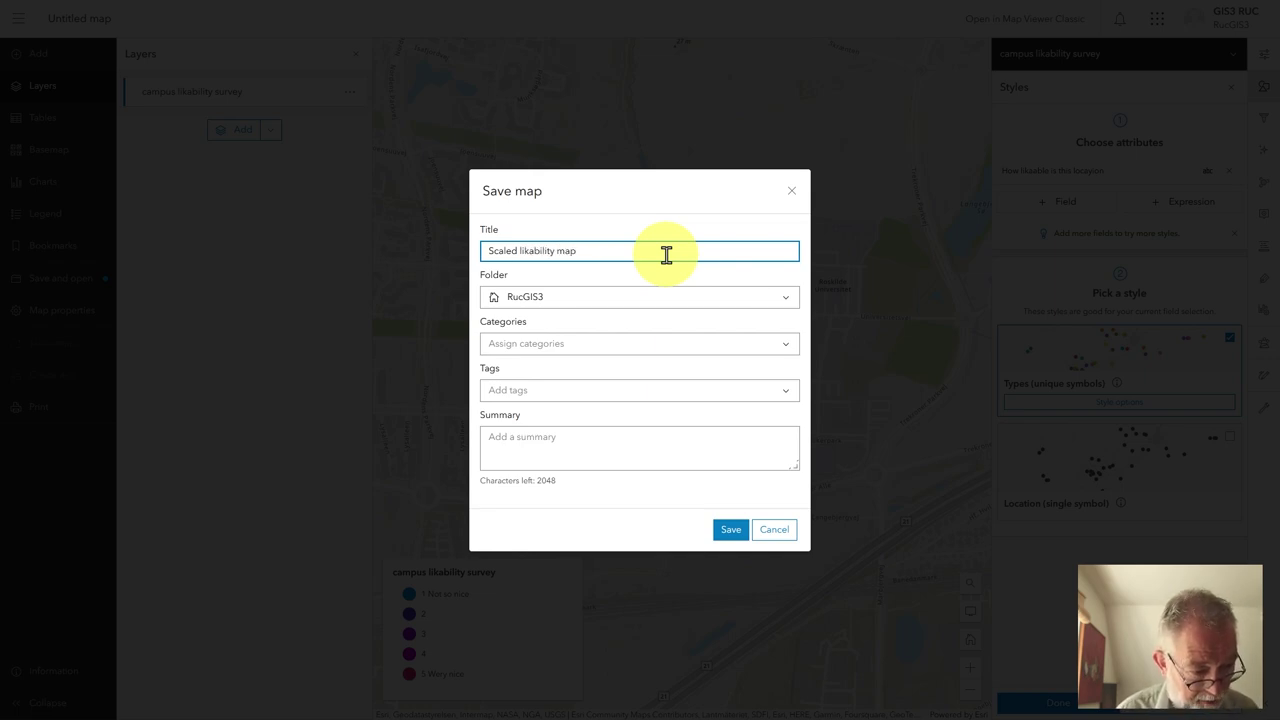
click(735, 530)
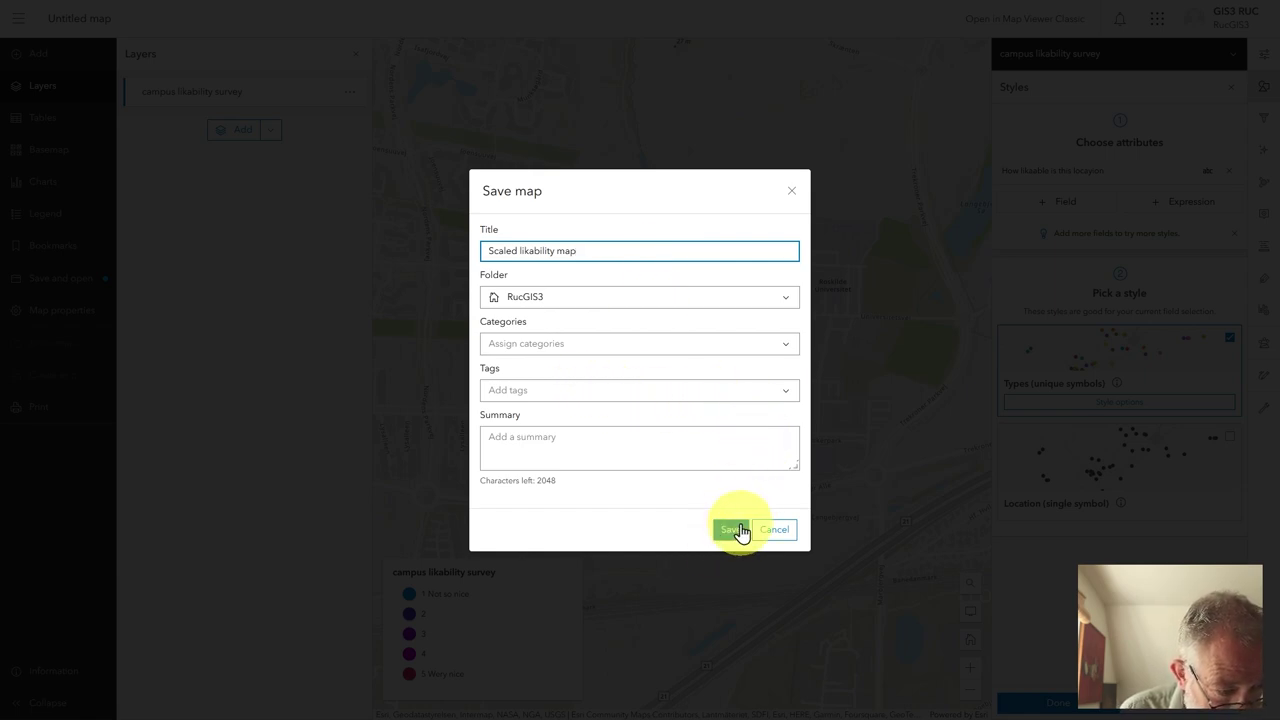
click(733, 531)
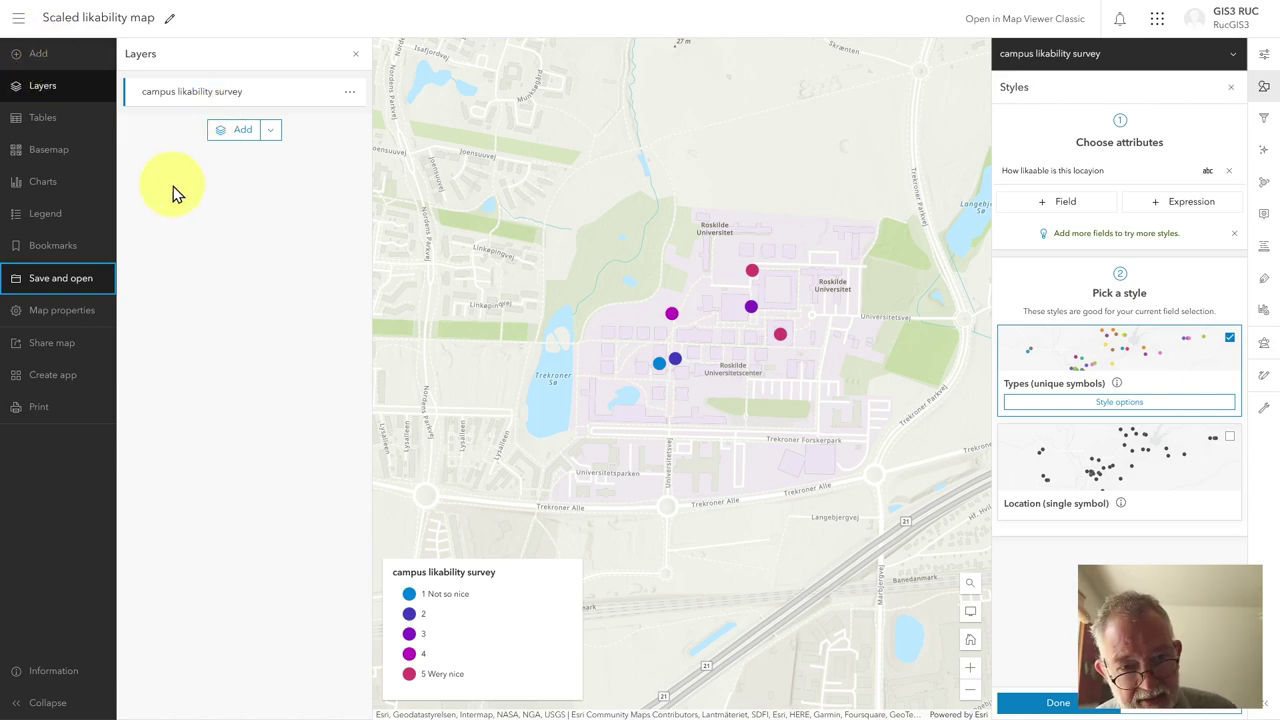
Leave the map and go to the content page listing the RucGIS3 items.
click(18, 16)
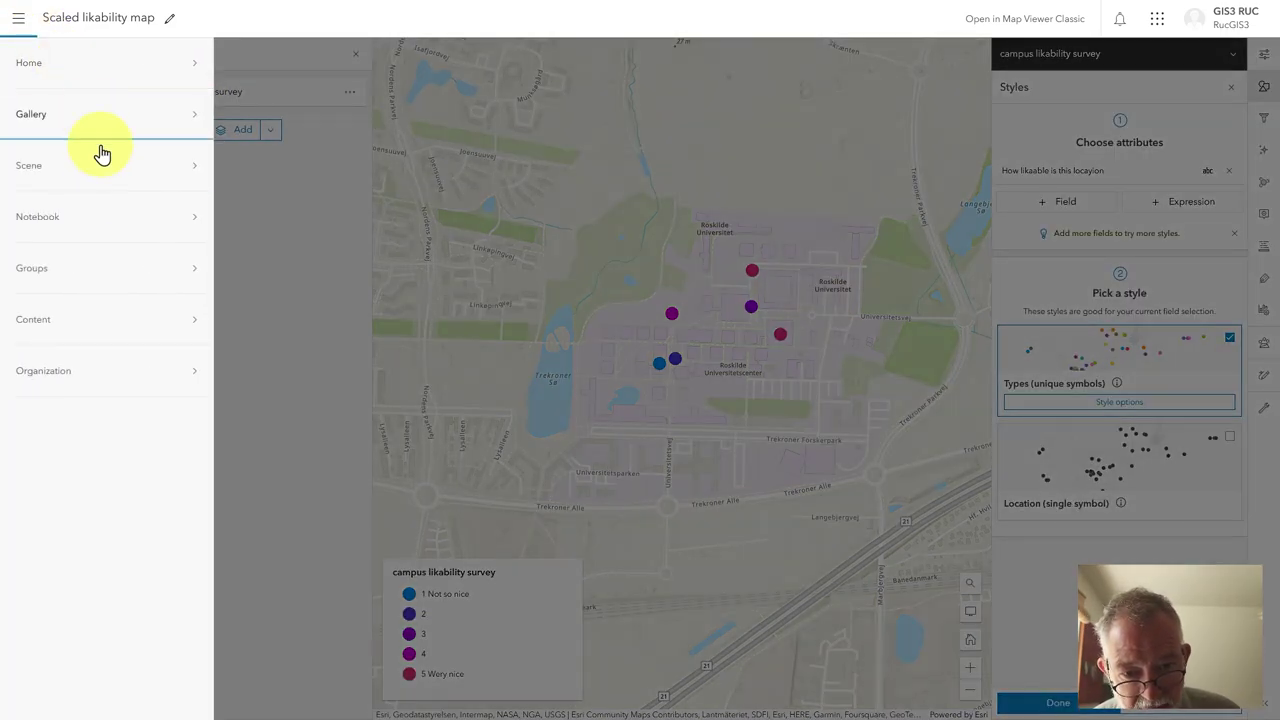
click(70, 318)
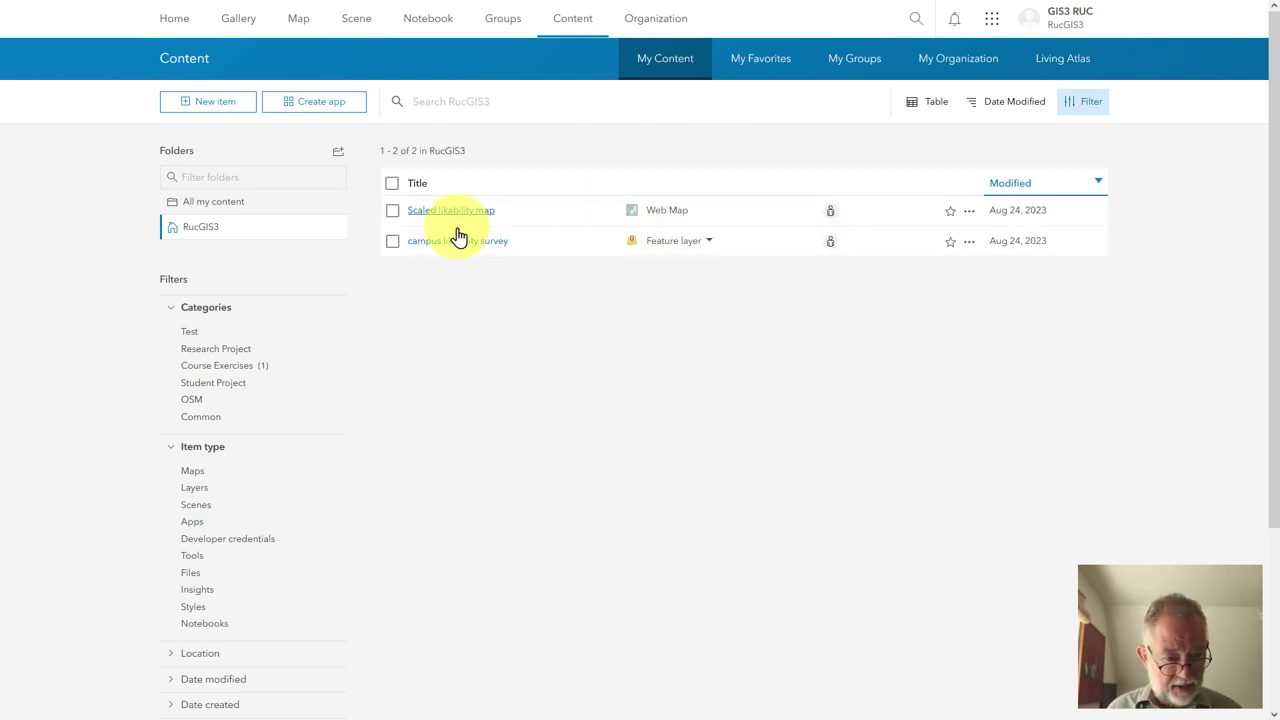
click(338, 152)
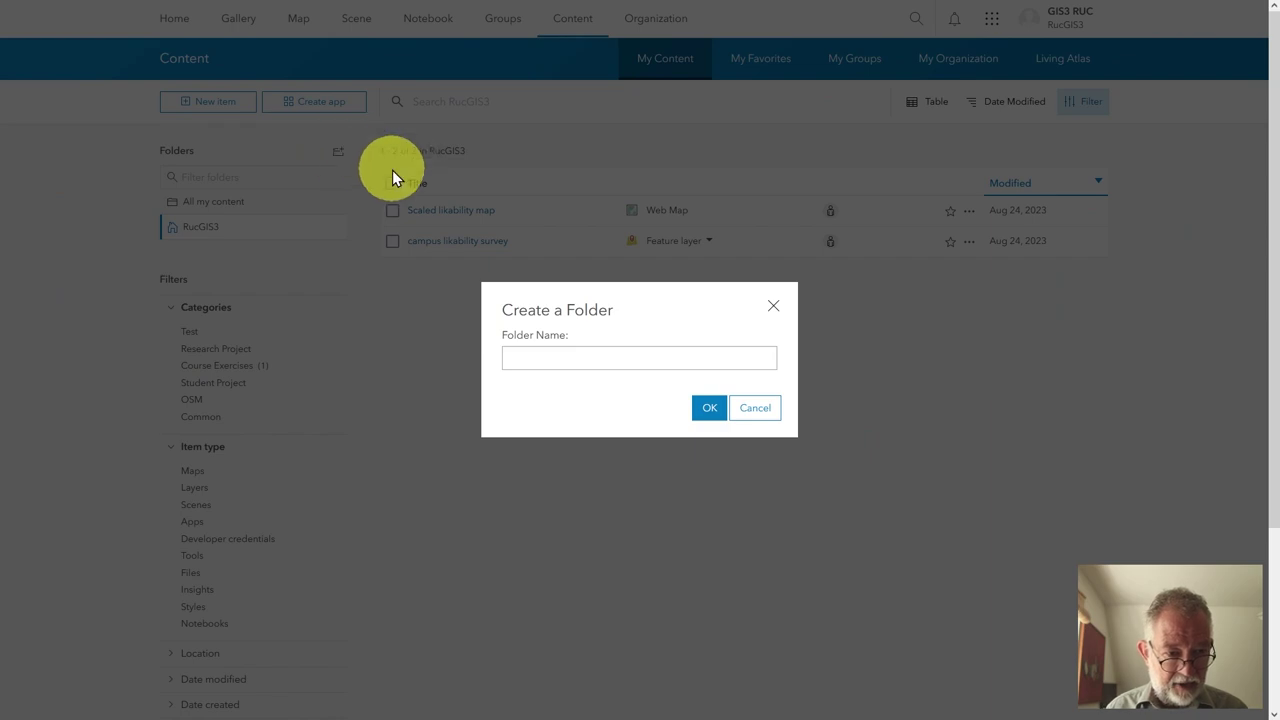
click(603, 357)
click(755, 408)
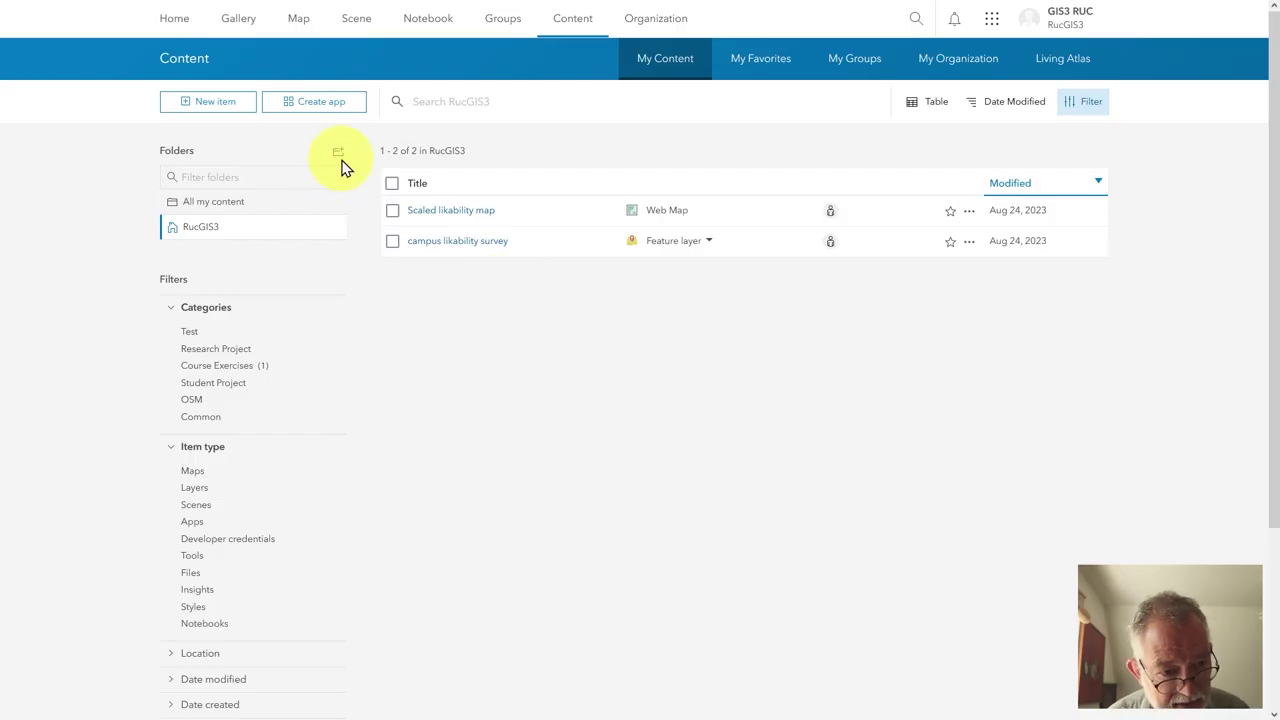
Create a content folder named "Story_map Surrvay" followed by the author's first name.
click(340, 151)
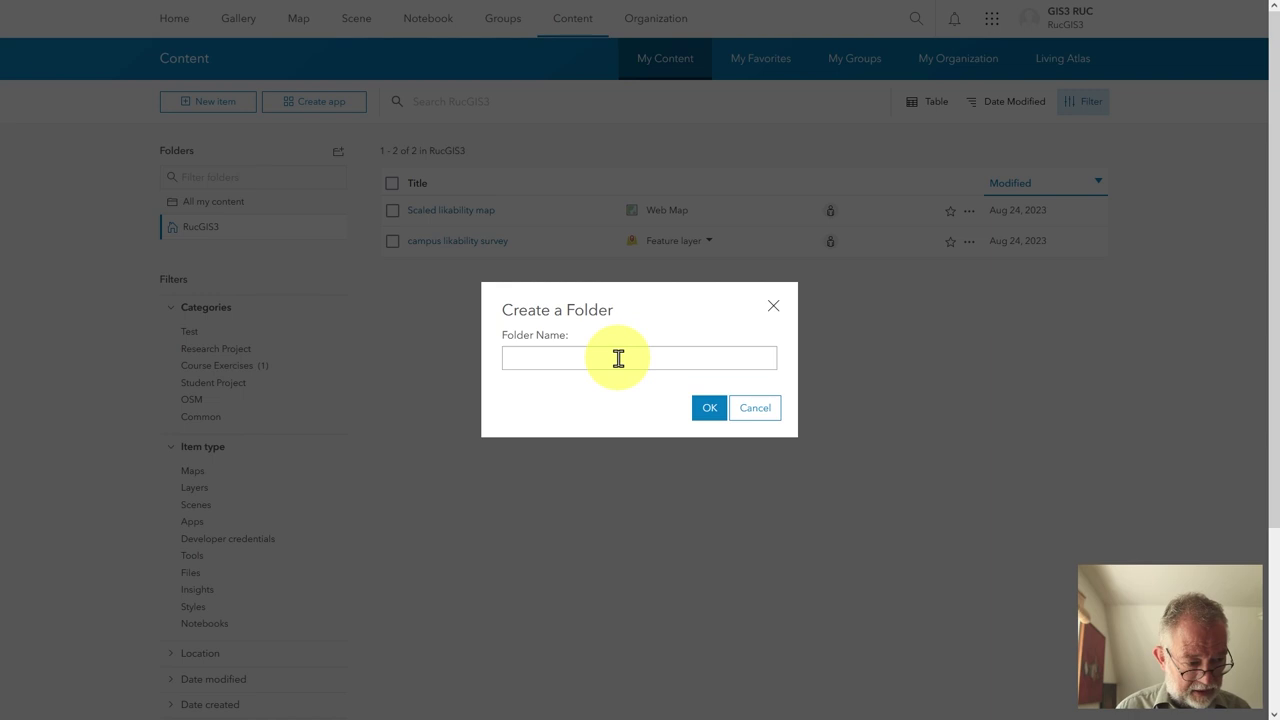
click(619, 358)
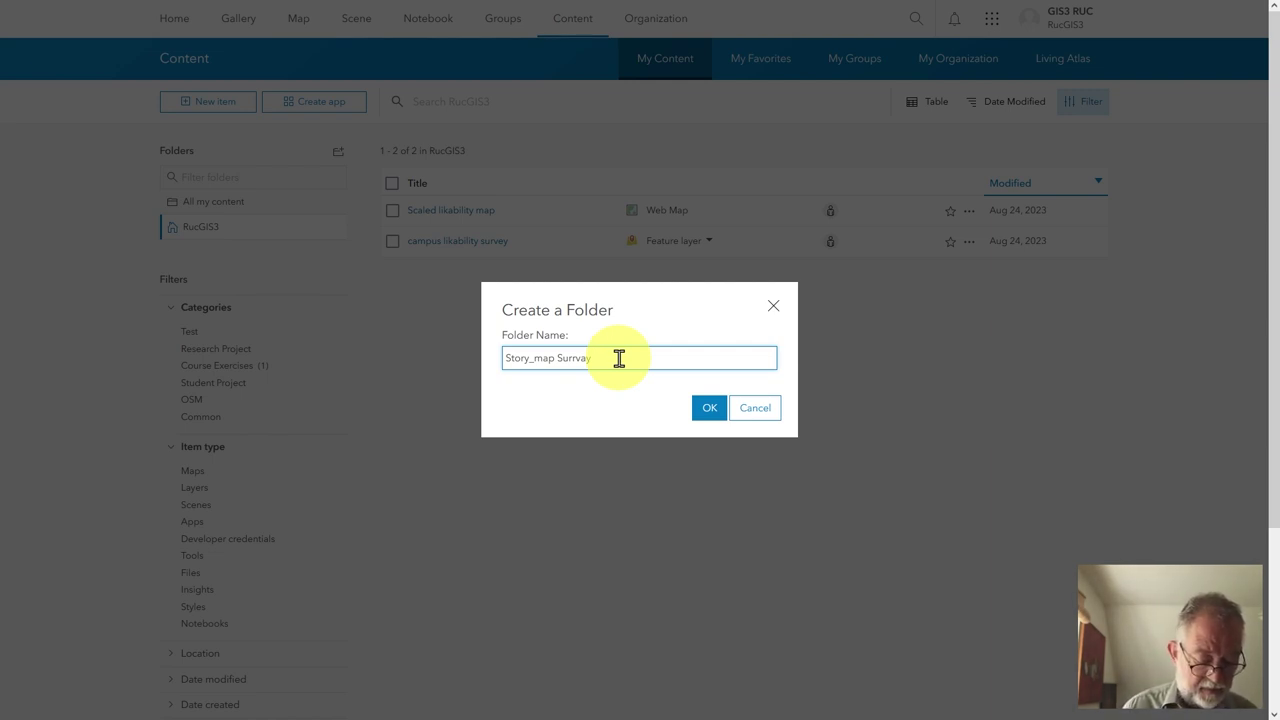
text(rn)
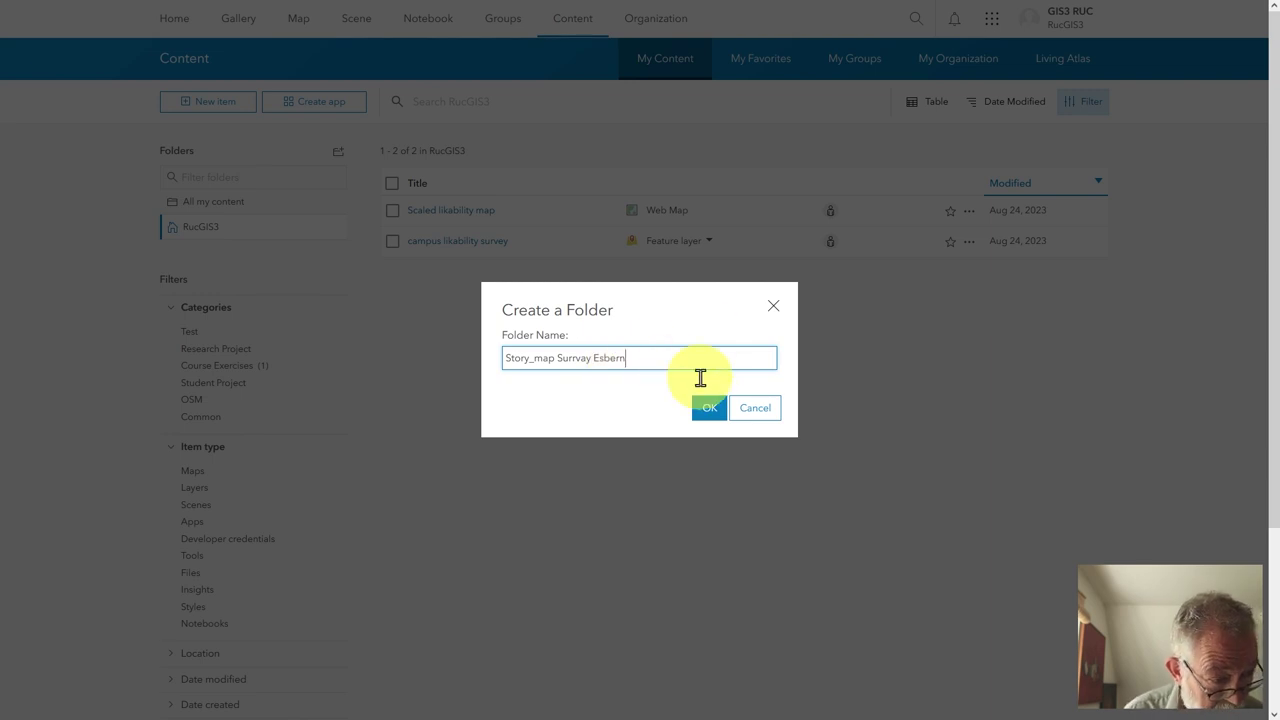
click(709, 408)
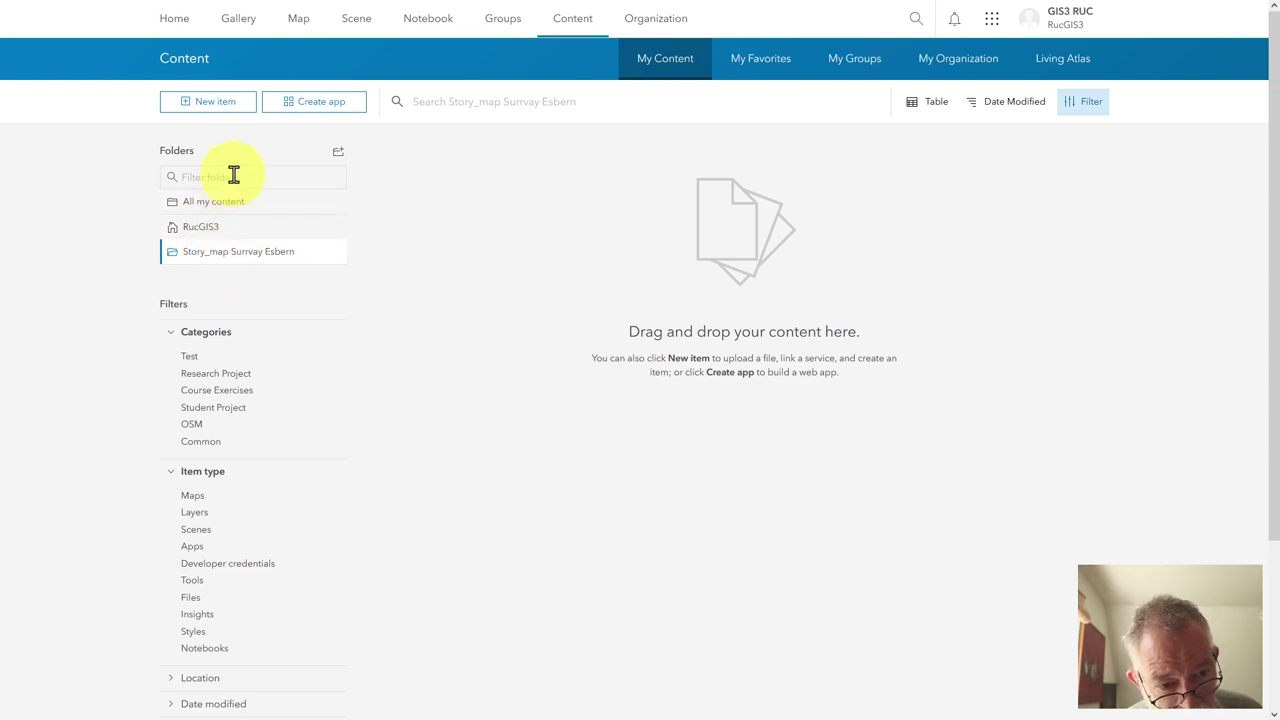
Move the Scaled likability map and the campus likability survey layer from RucGIS3 into the new Story_map Surrvay folder.
click(199, 230)
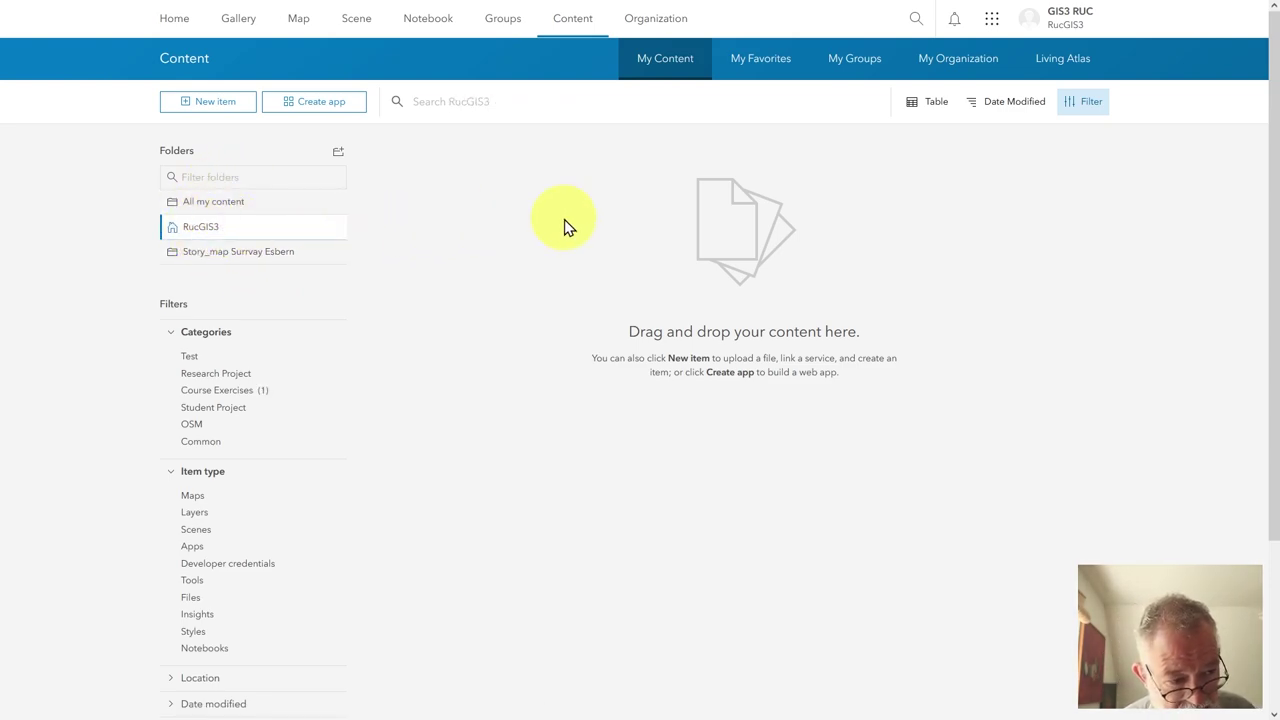
click(393, 210)
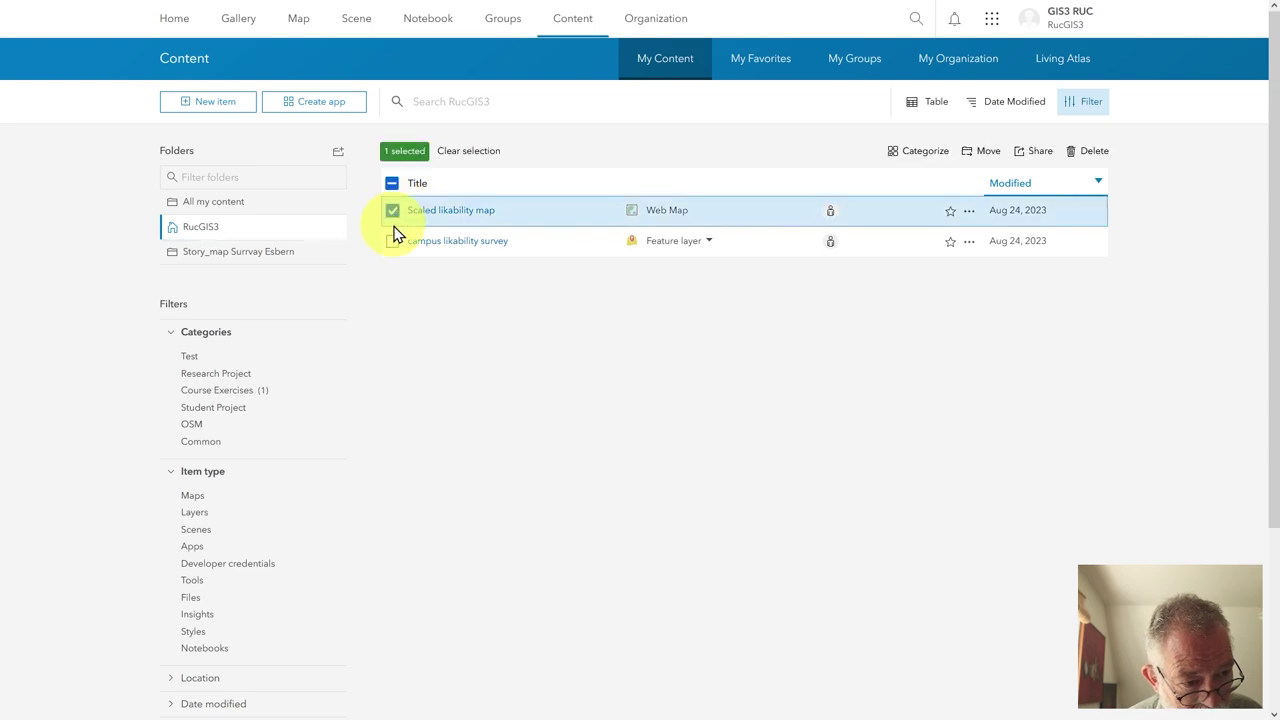
click(392, 241)
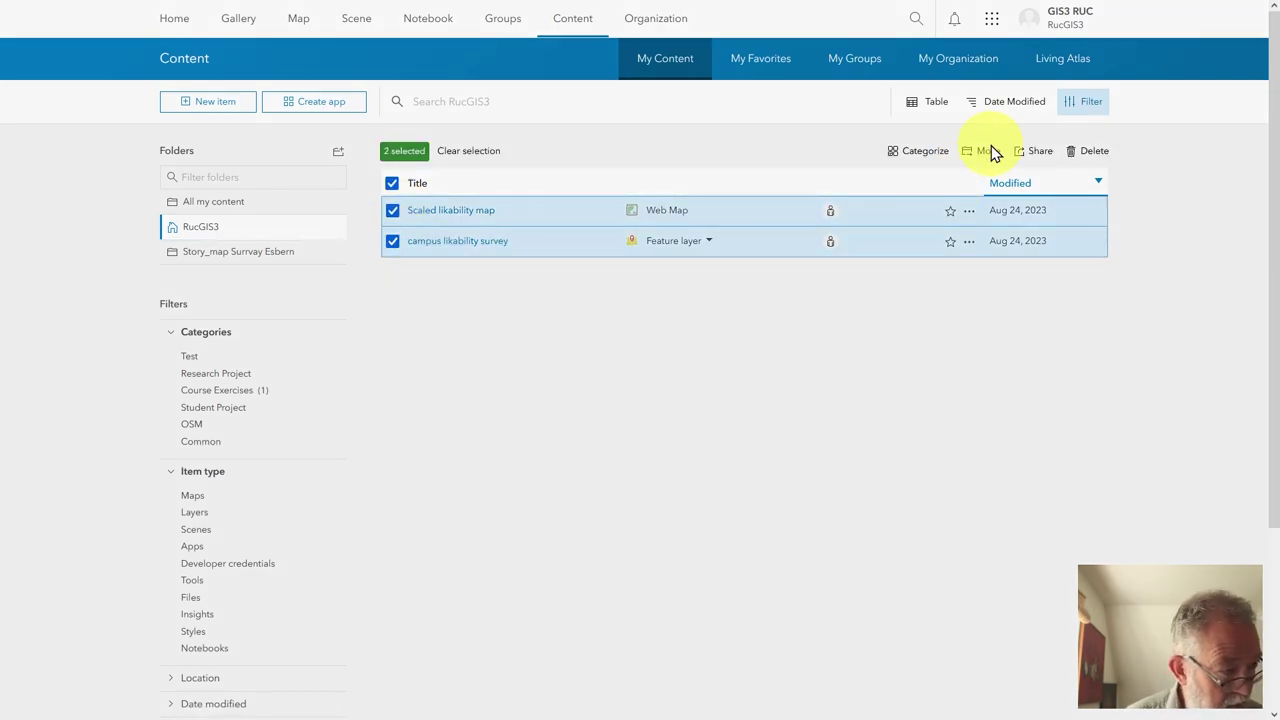
click(988, 151)
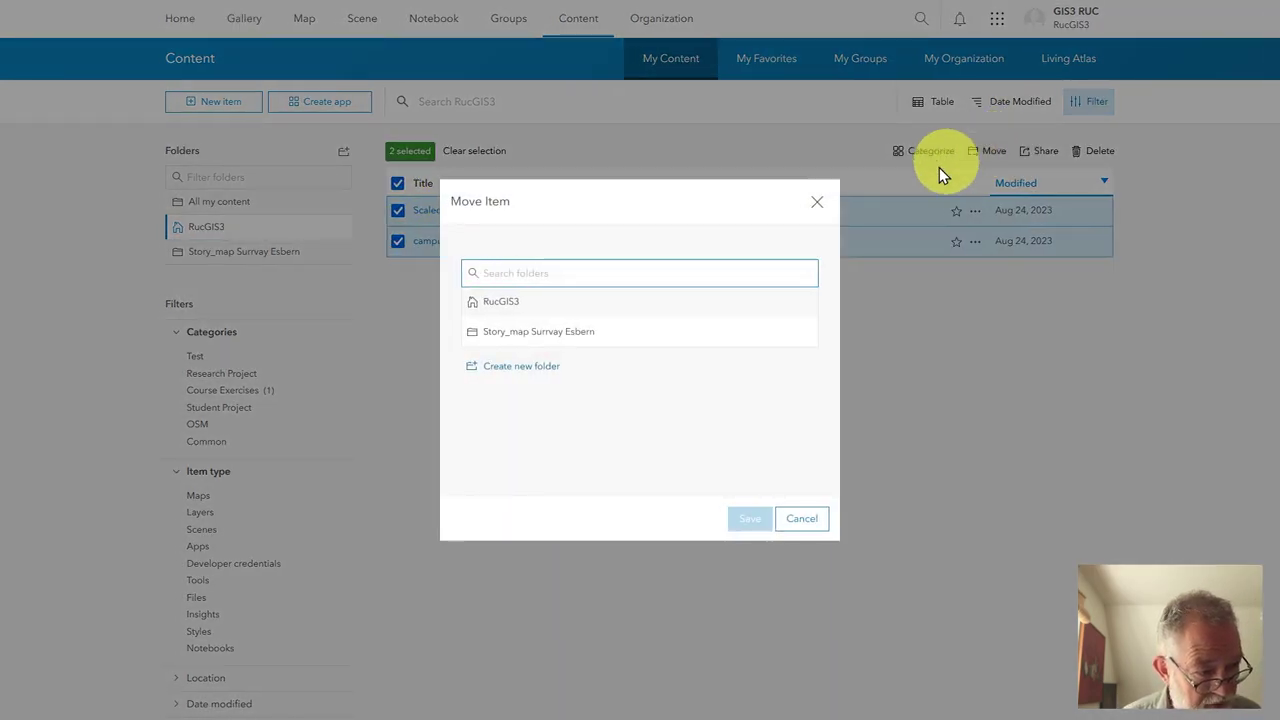
click(527, 336)
click(749, 522)
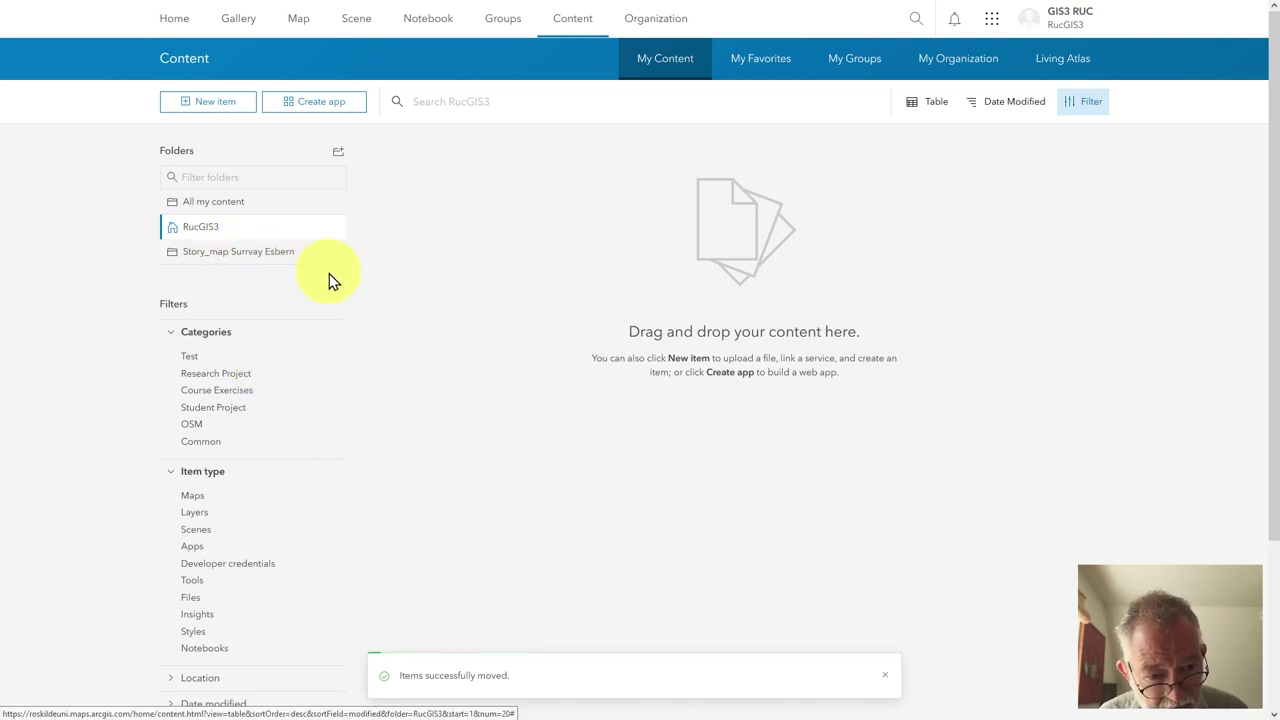
Open the campus likability survey feature layer from the Story_map Surrvay folder in a new Map Viewer map.
click(240, 265)
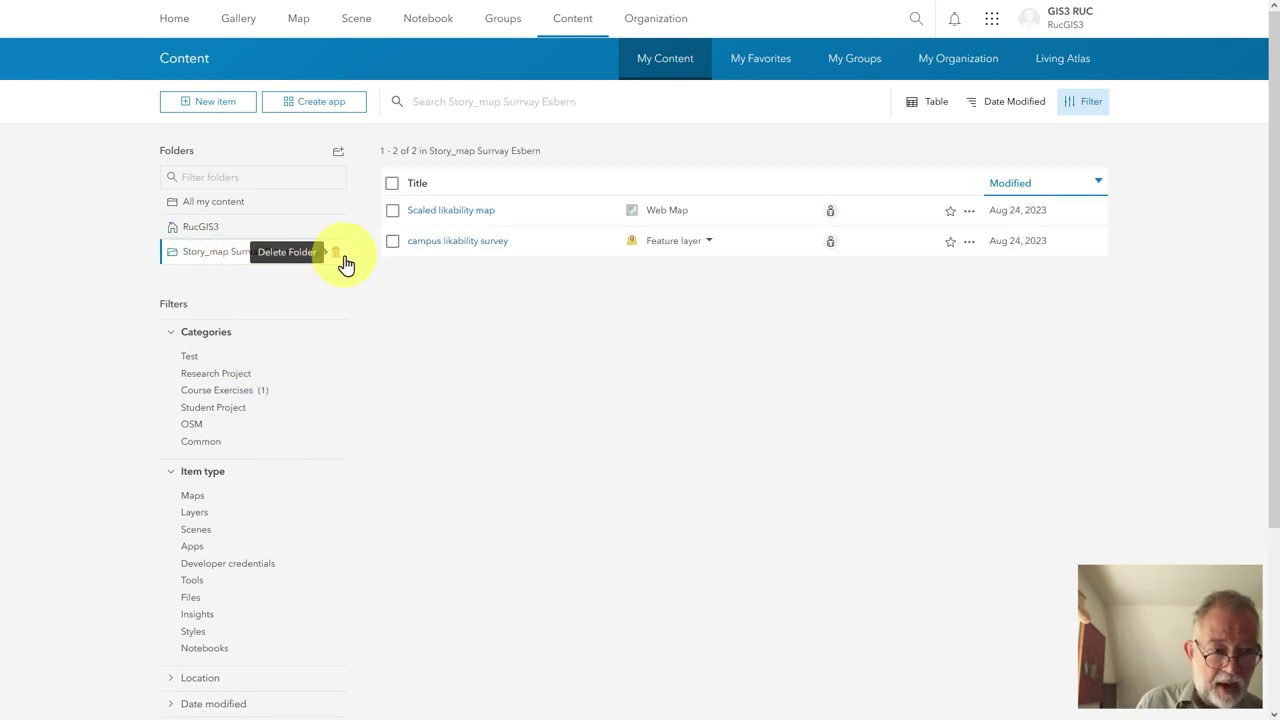
click(475, 243)
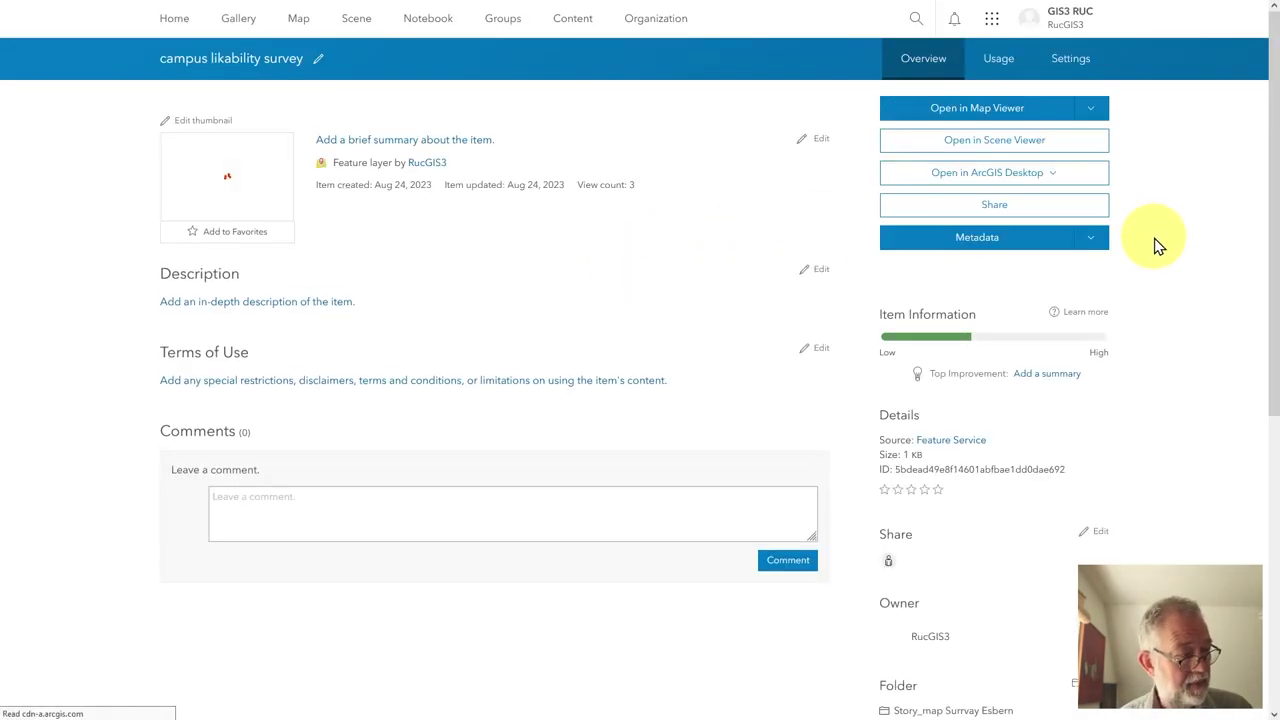
click(1030, 119)
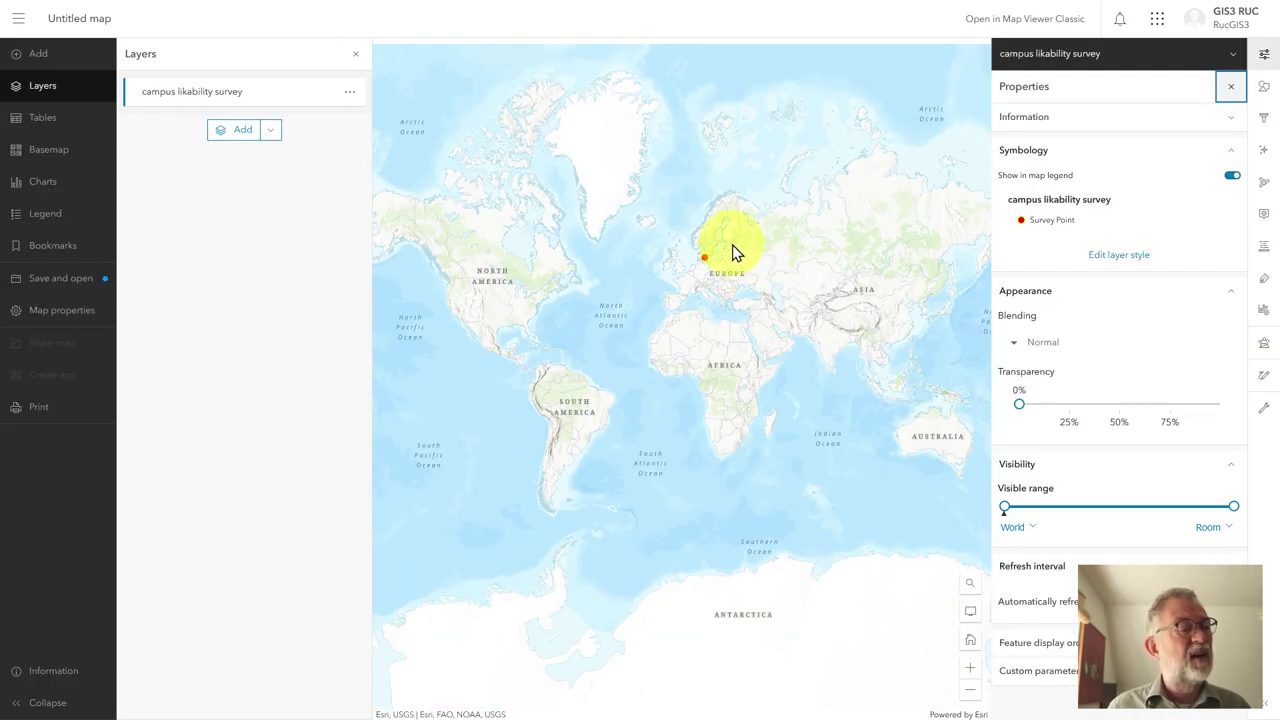
scroll(705, 260, up, 5)
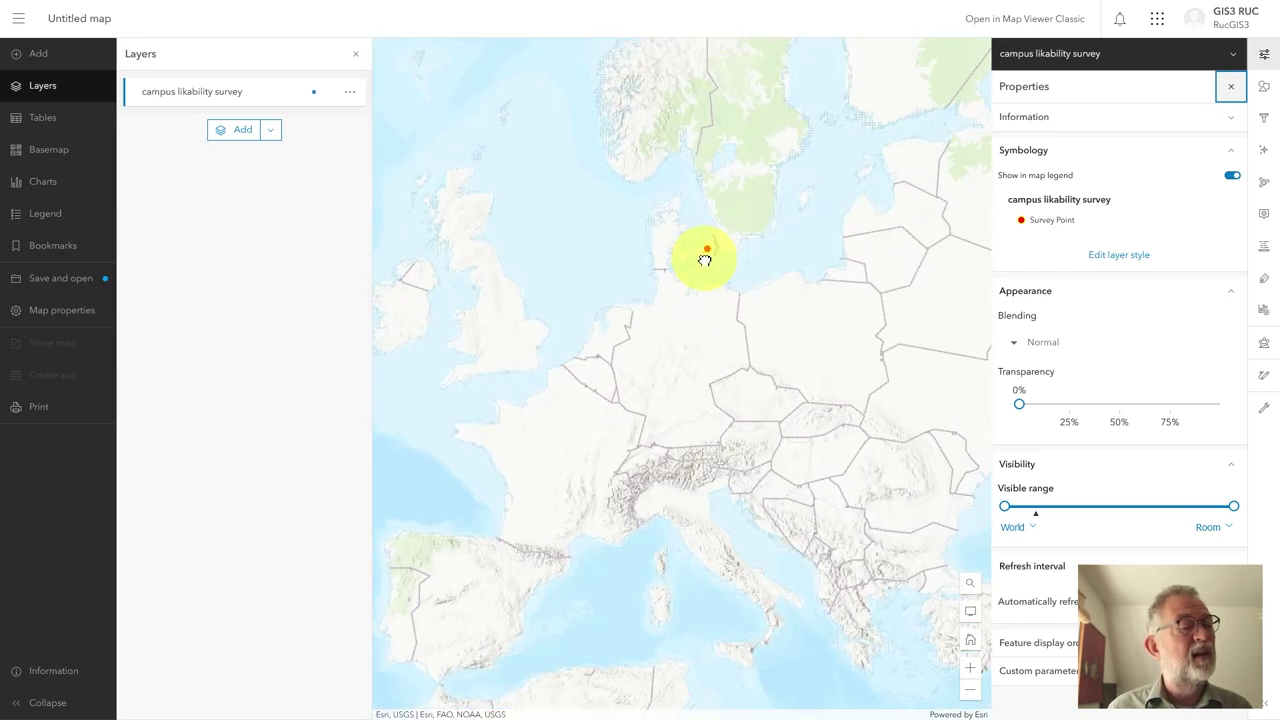
scroll(706, 258, up, 5)
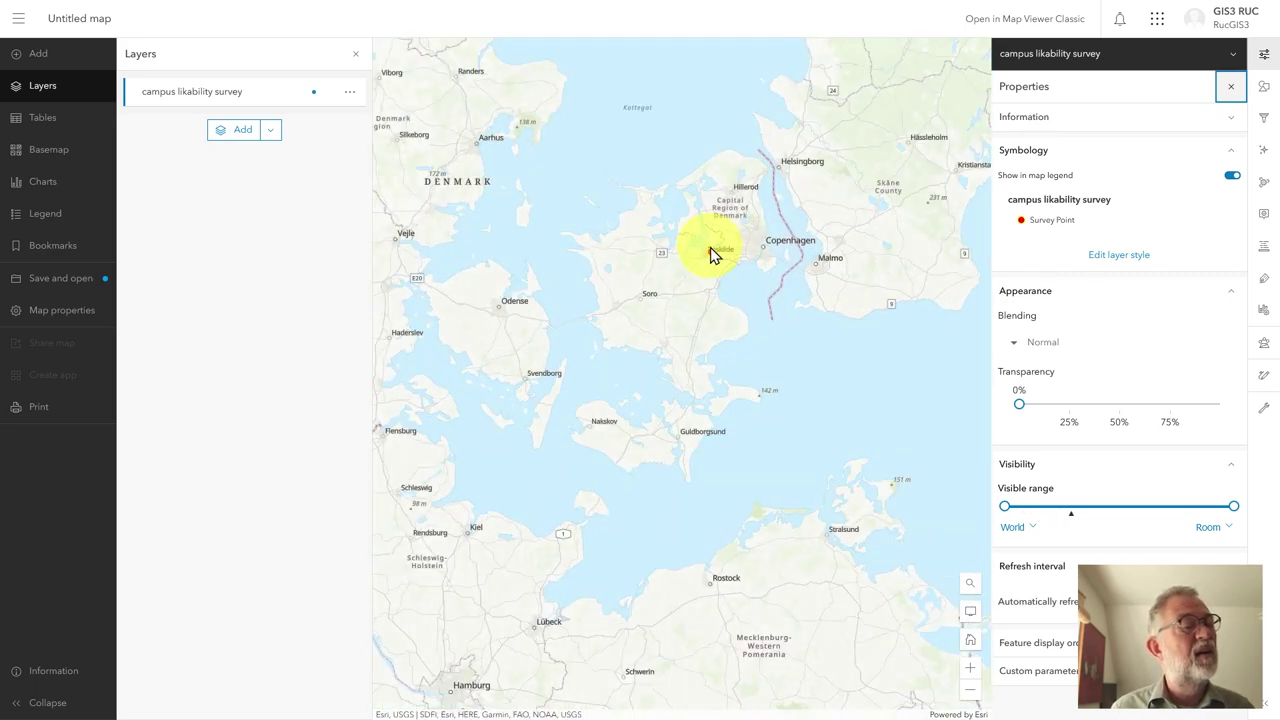
scroll(712, 256, up, 5)
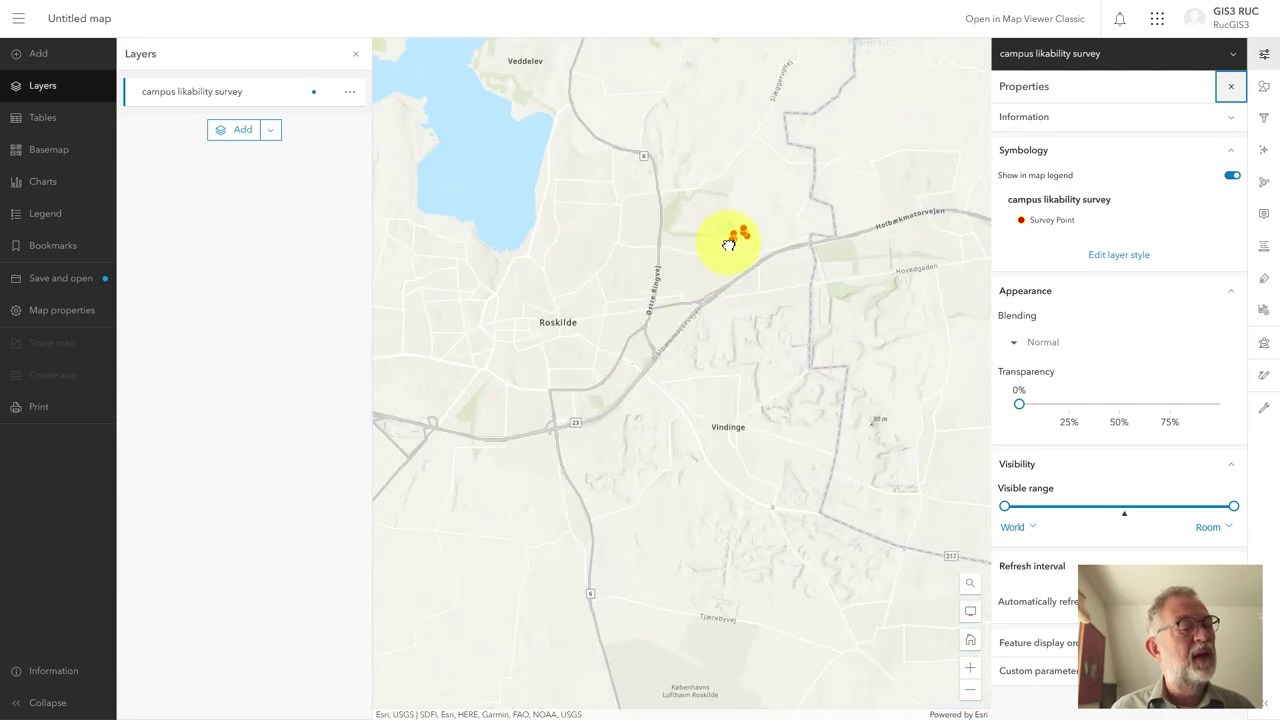
scroll(728, 244, up, 3)
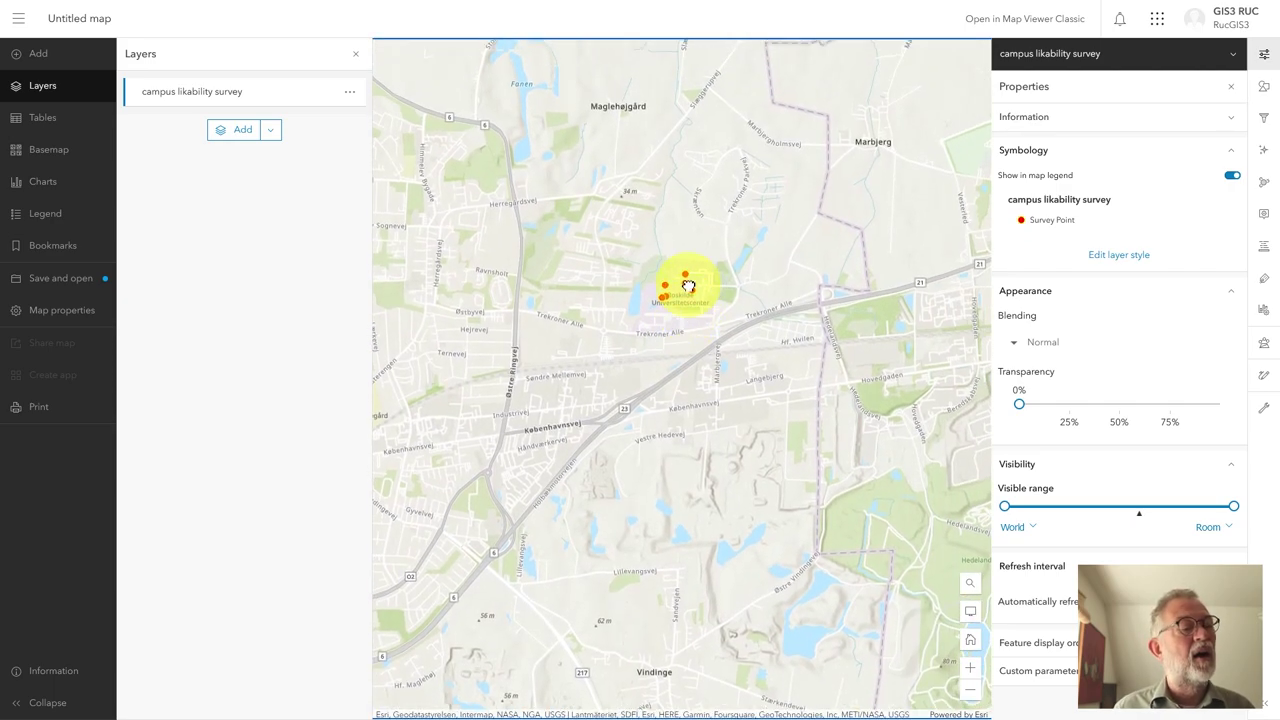
scroll(688, 286, up, 3)
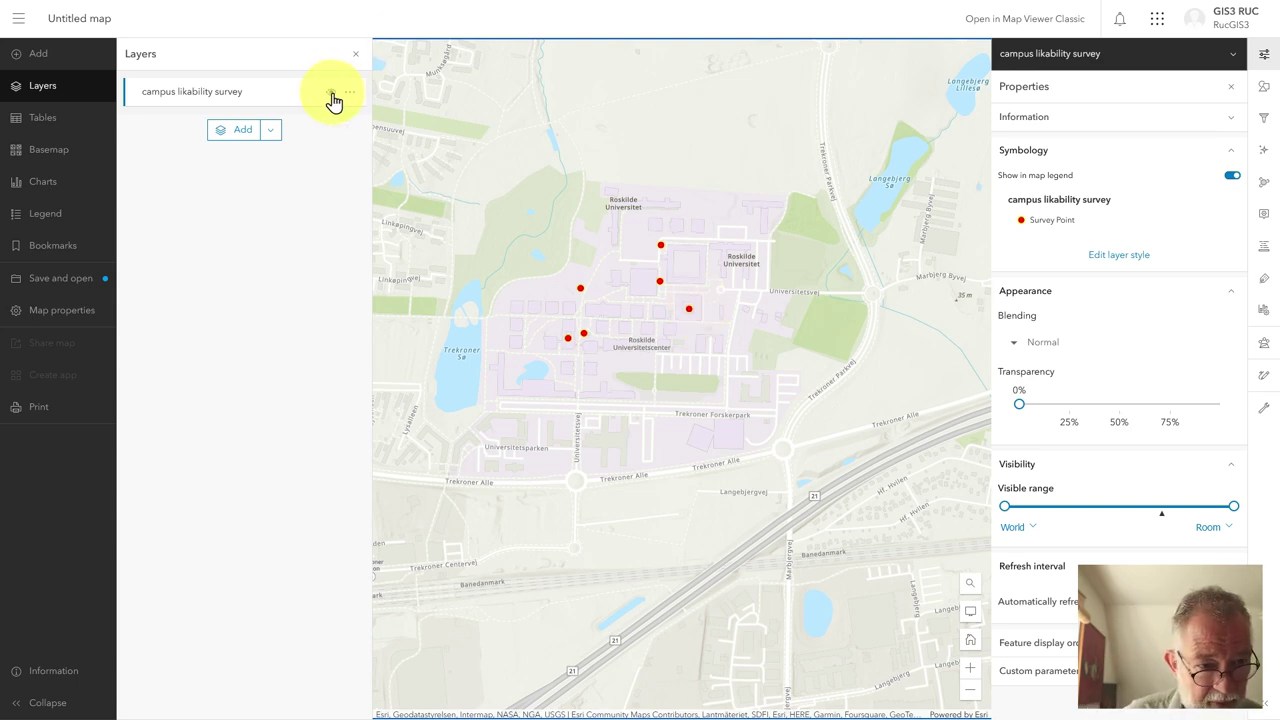
Add a filter expression to the campus likability survey layer using the "How likaable is this locayion" field.
click(279, 97)
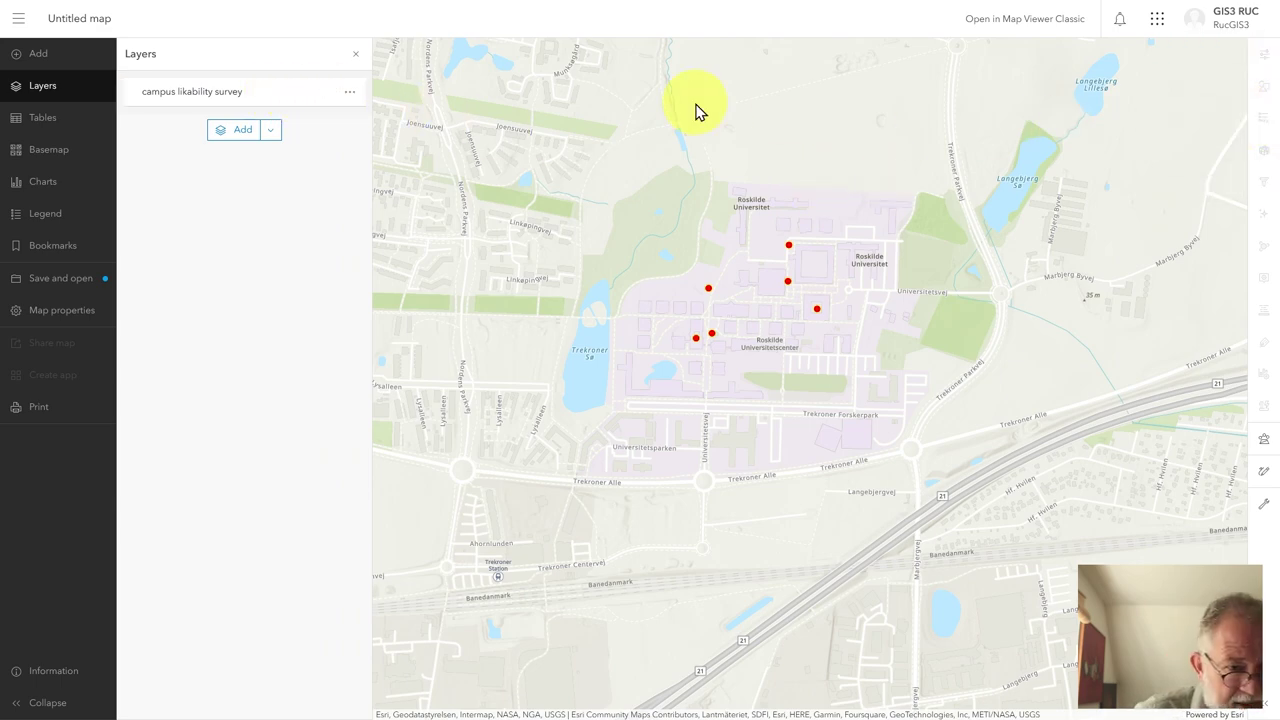
click(299, 103)
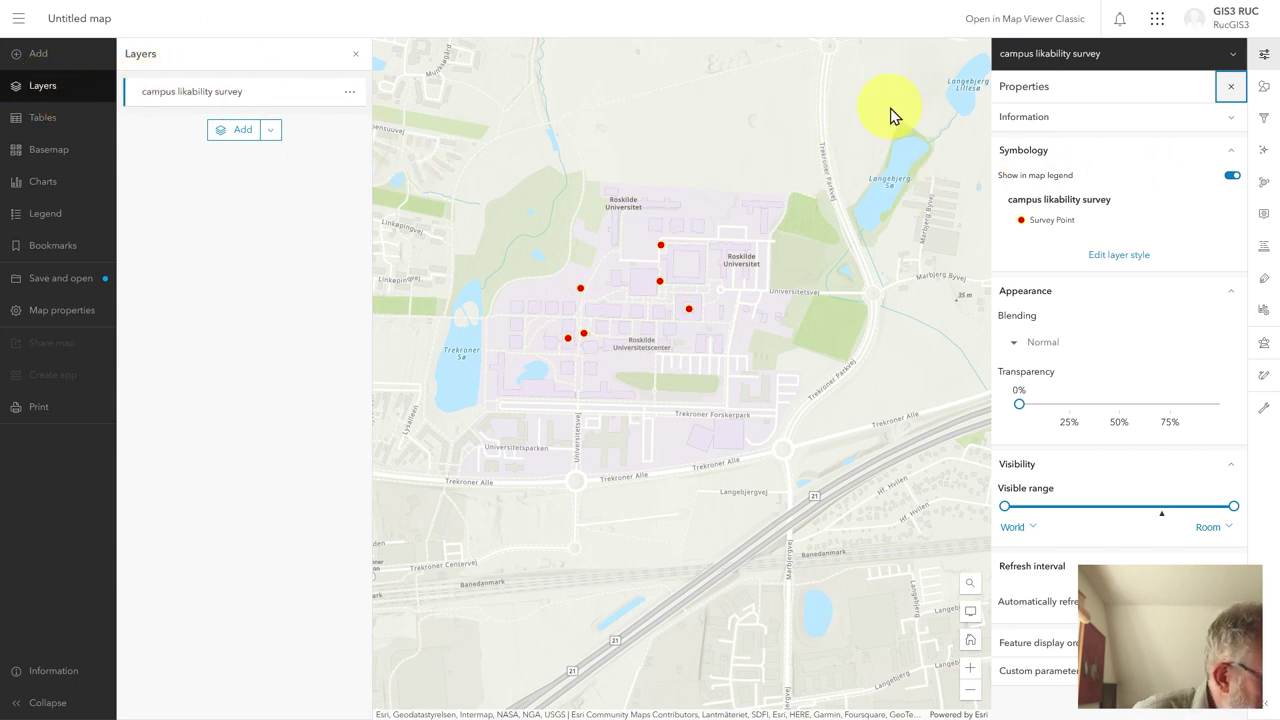
click(1267, 122)
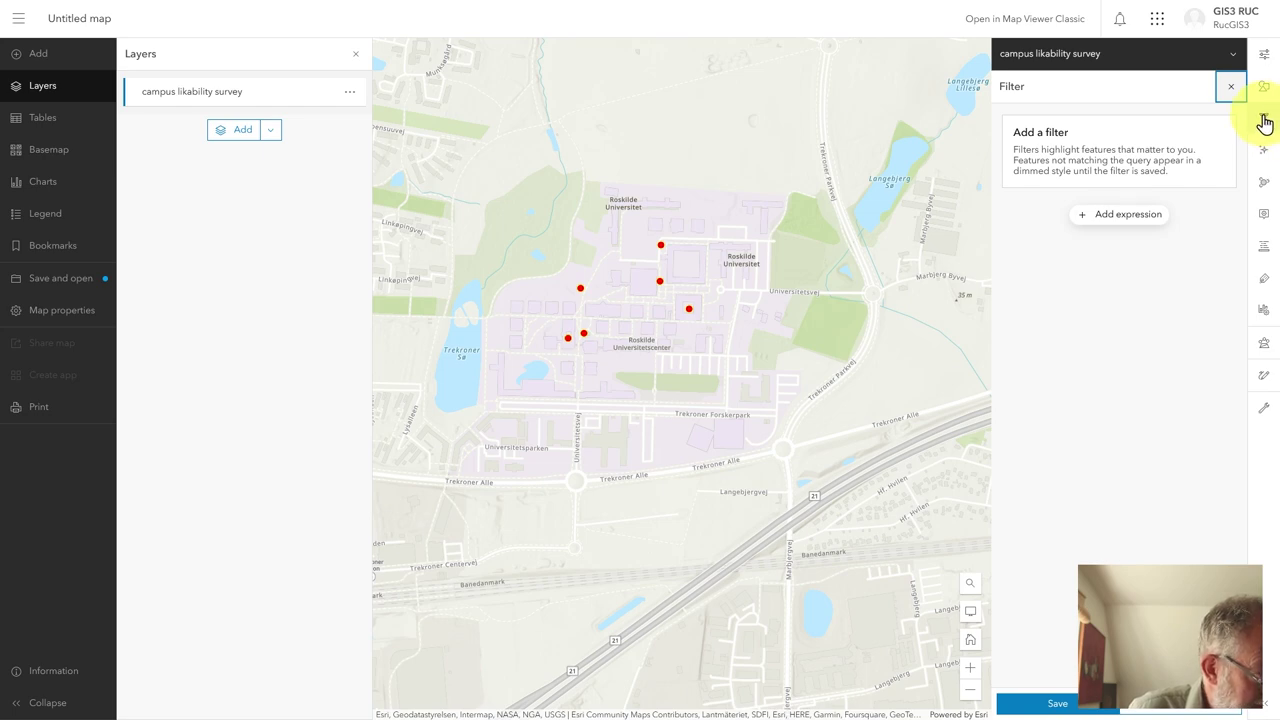
click(1130, 218)
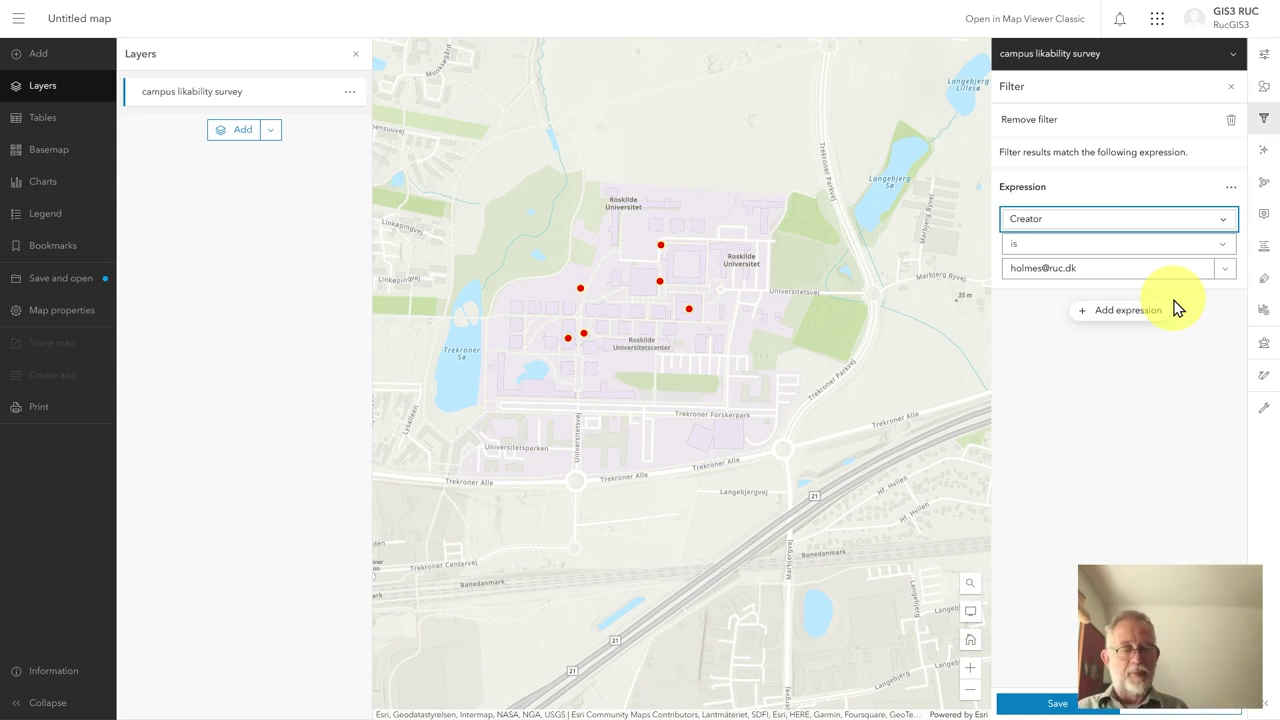
click(1232, 226)
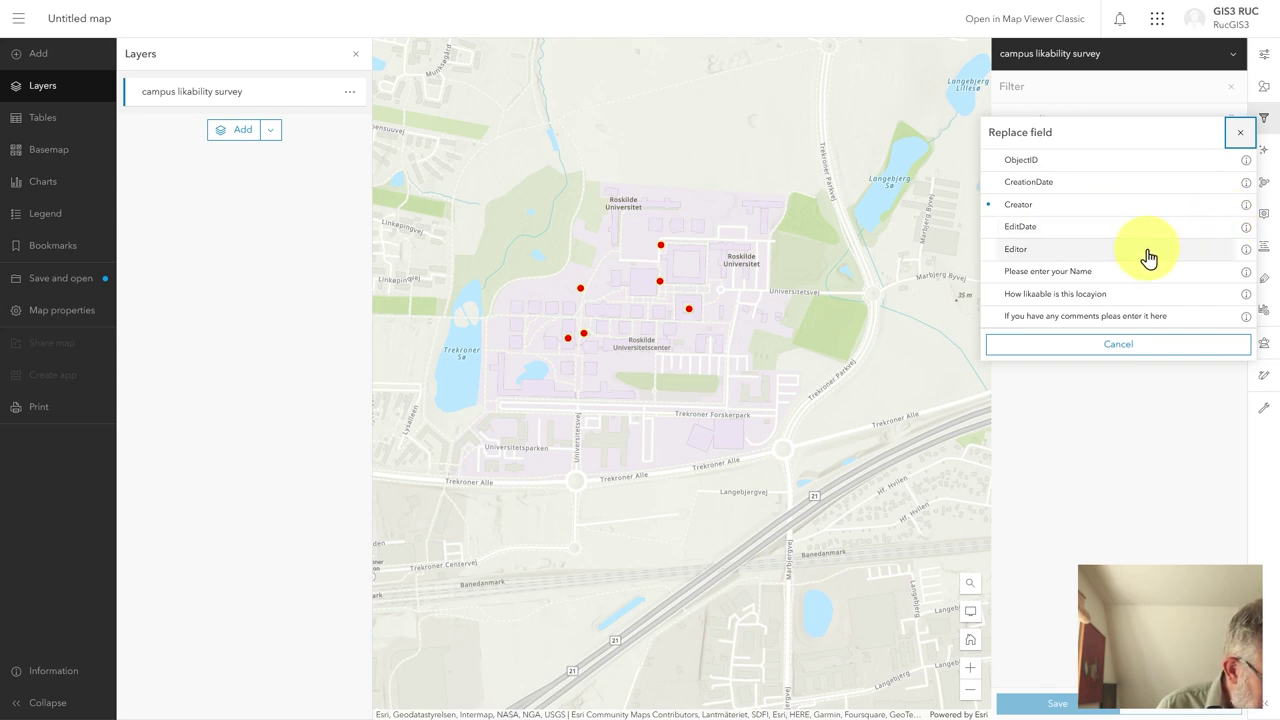
click(1128, 298)
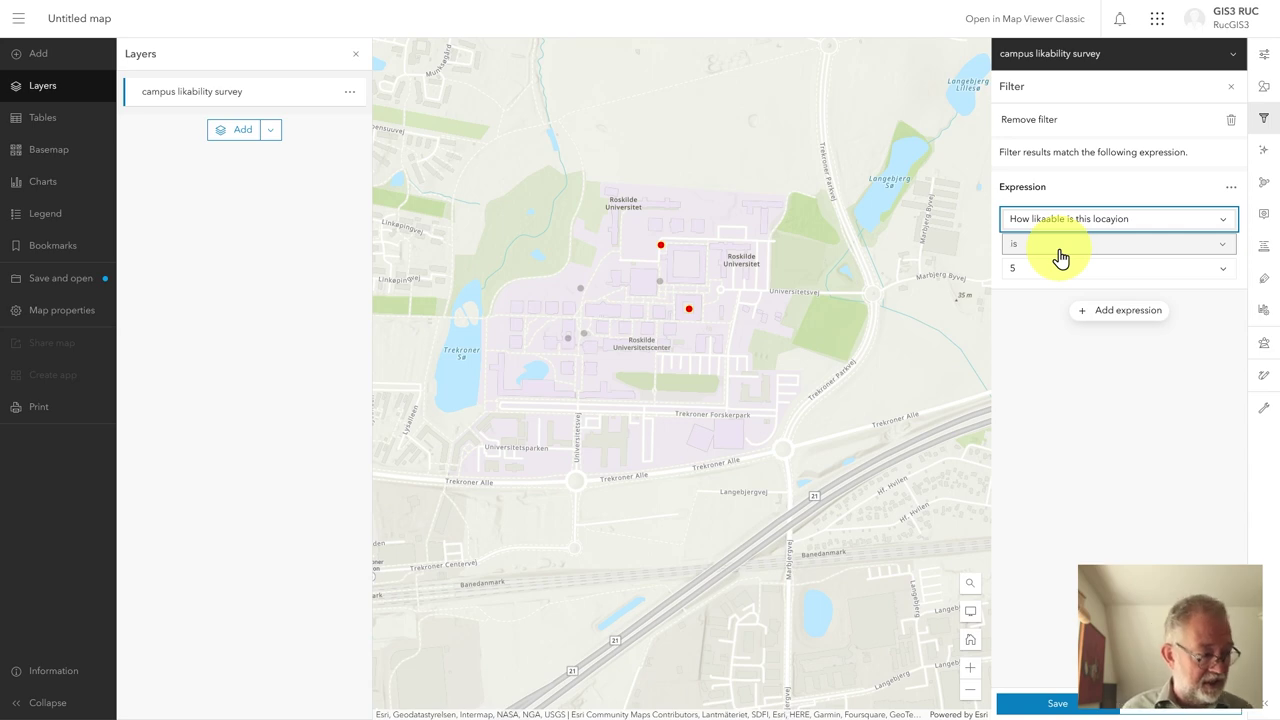
Set the filter condition to includes with the values 5 and 4, and save the filter.
click(1043, 260)
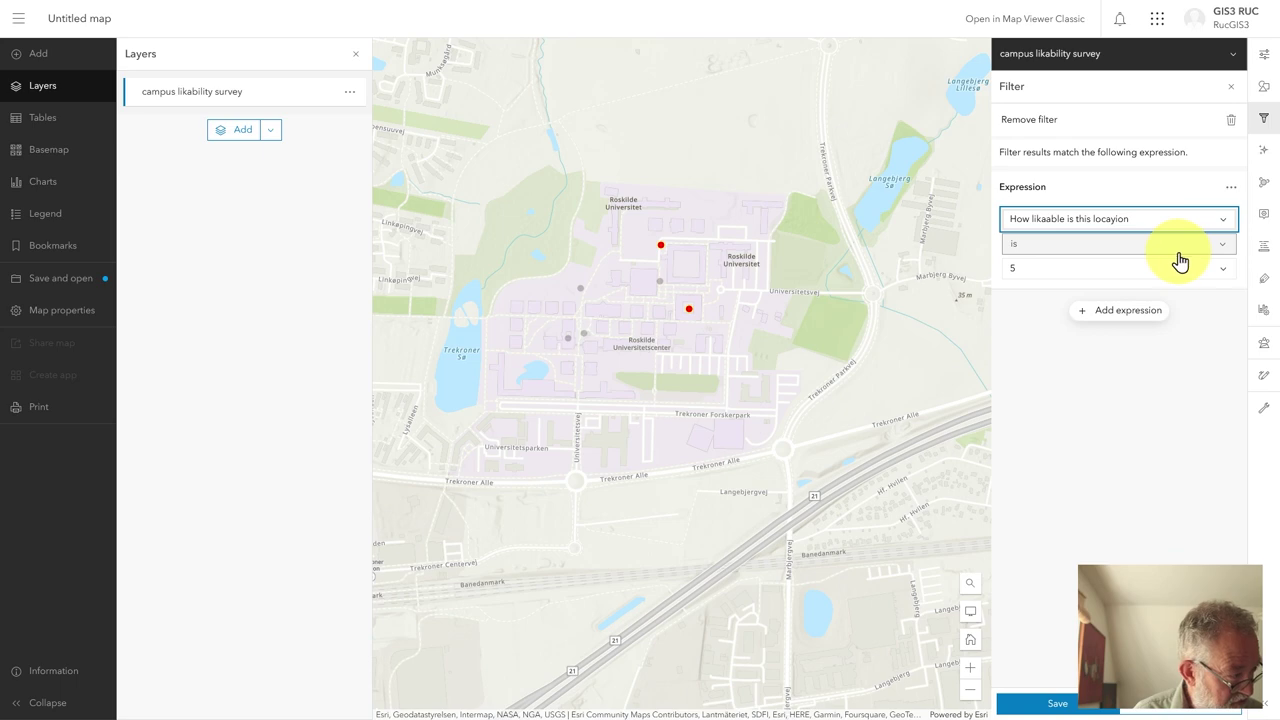
click(1220, 250)
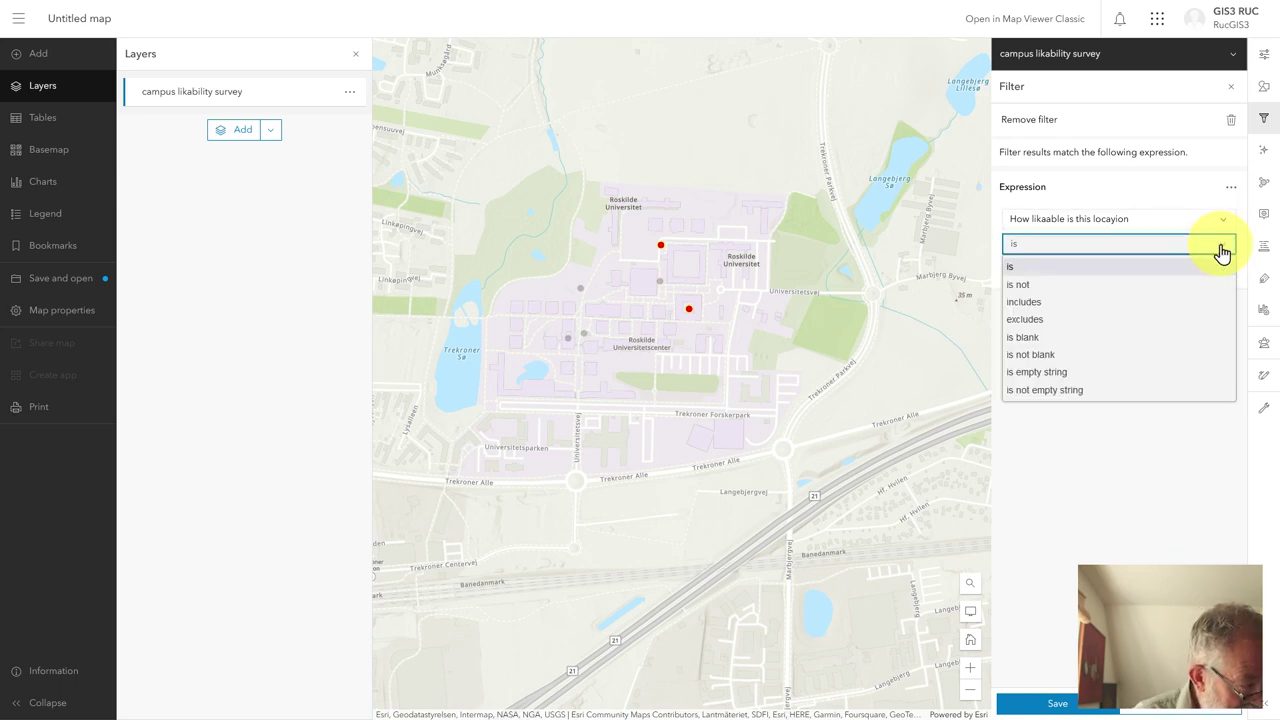
click(1103, 303)
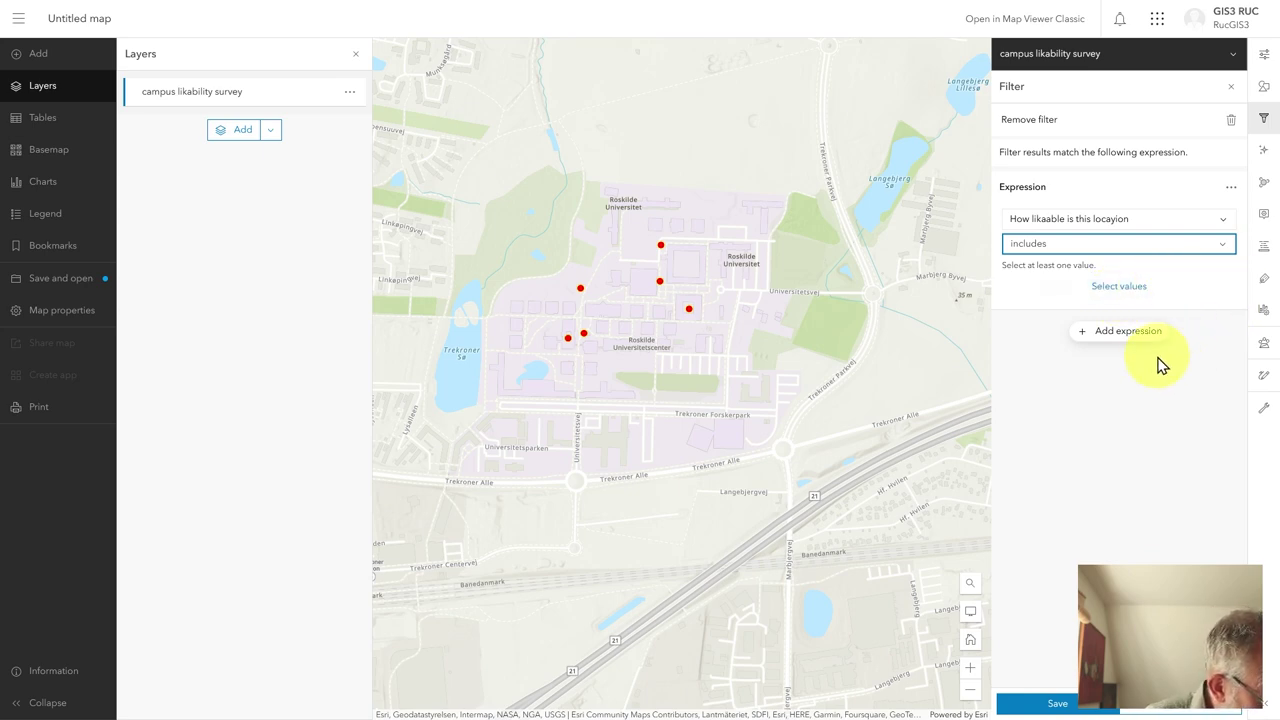
click(1136, 298)
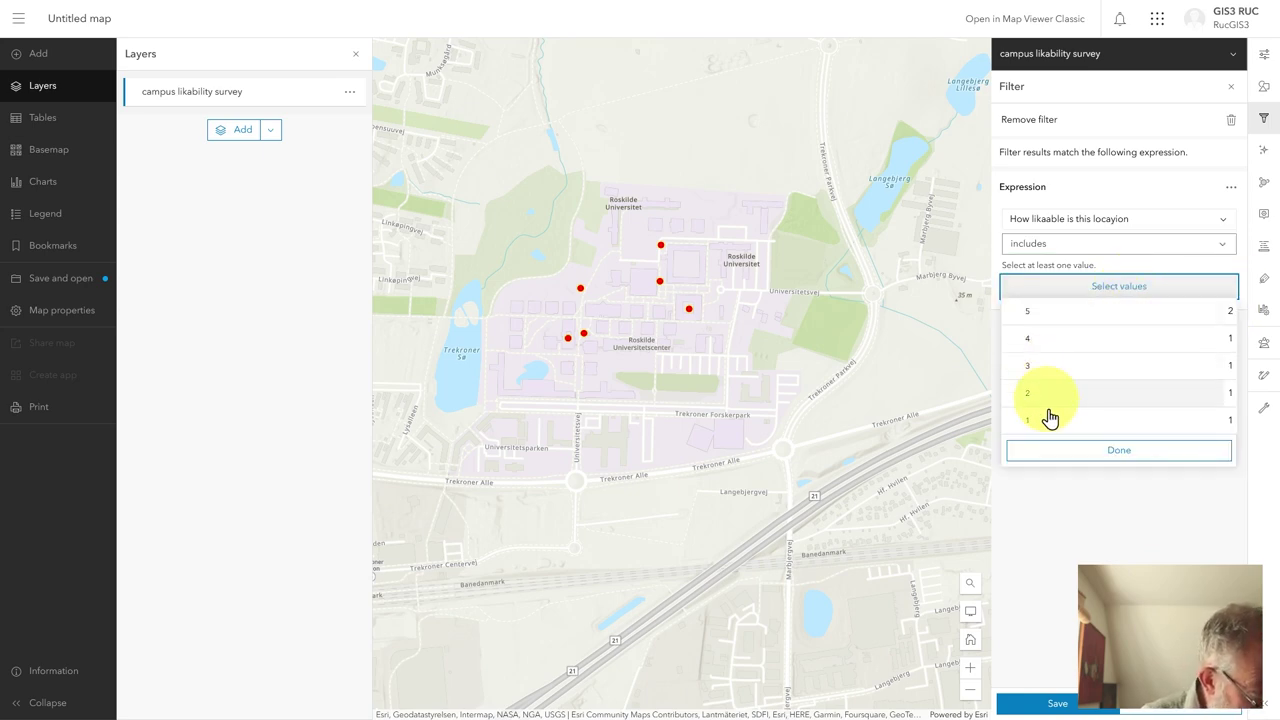
click(1014, 318)
click(1010, 340)
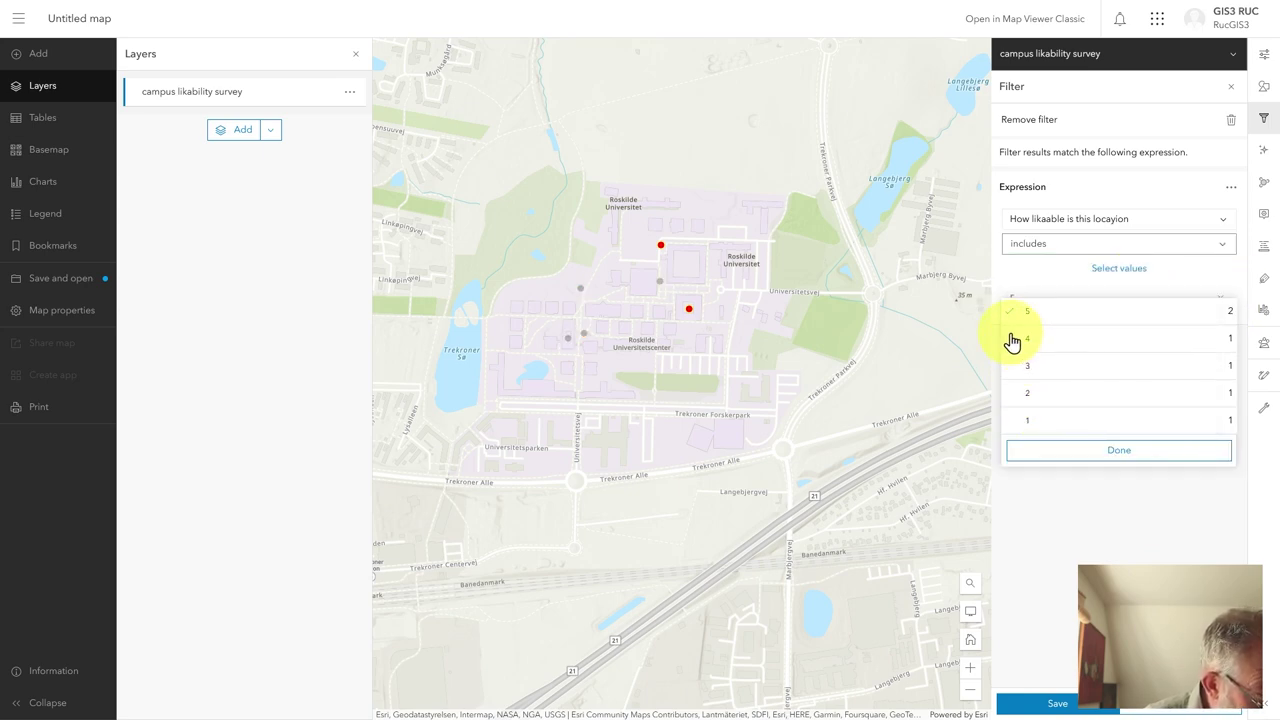
click(1127, 464)
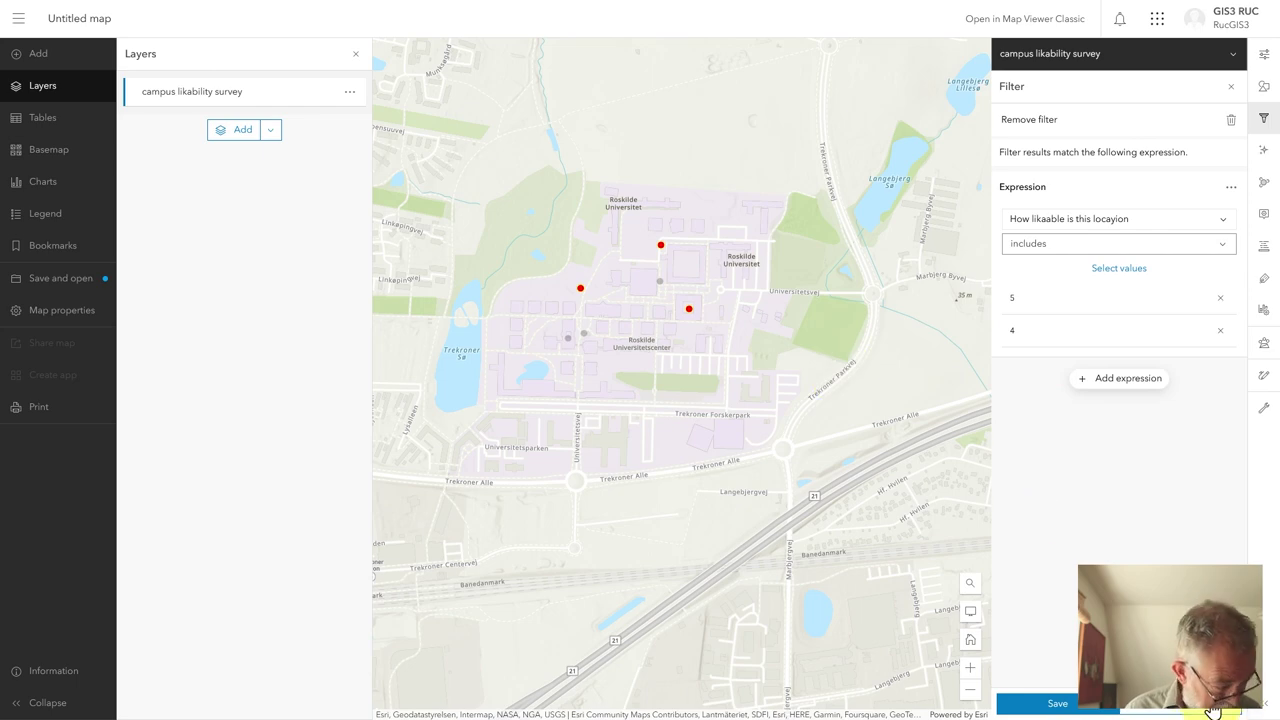
click(1078, 710)
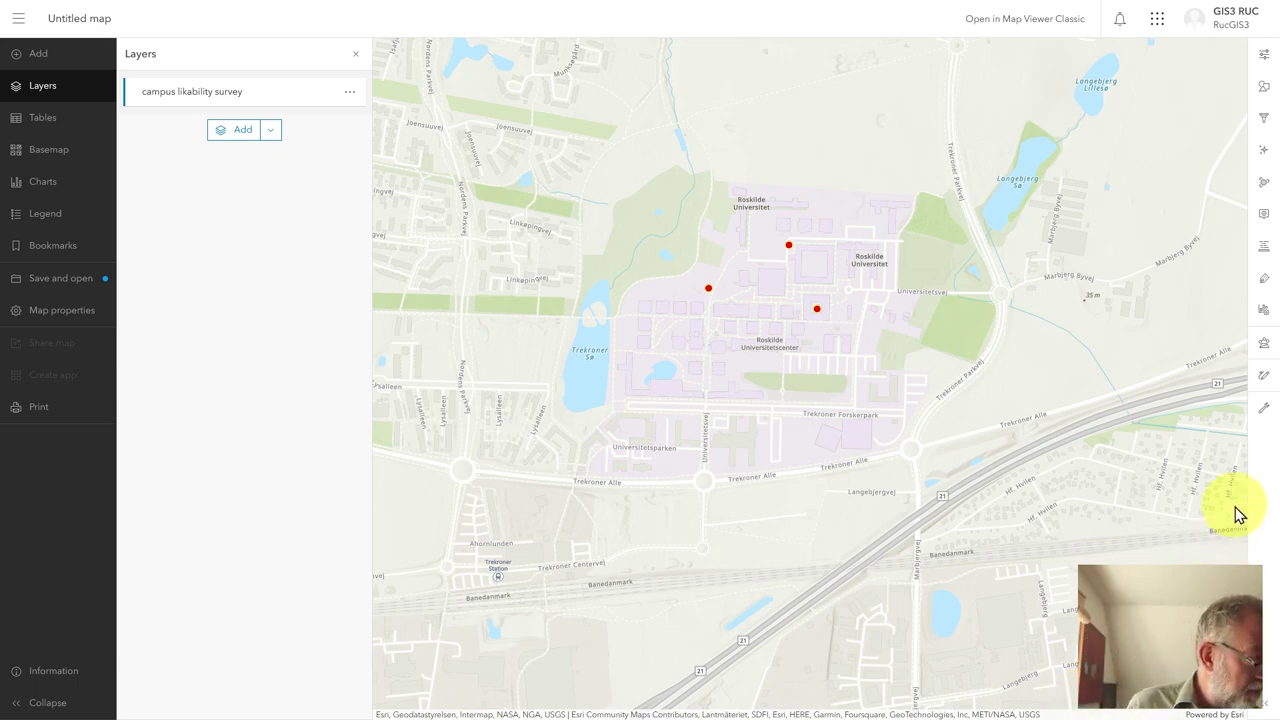
Apply the Heat Map style to the campus likability survey layer and open its style options.
click(1266, 88)
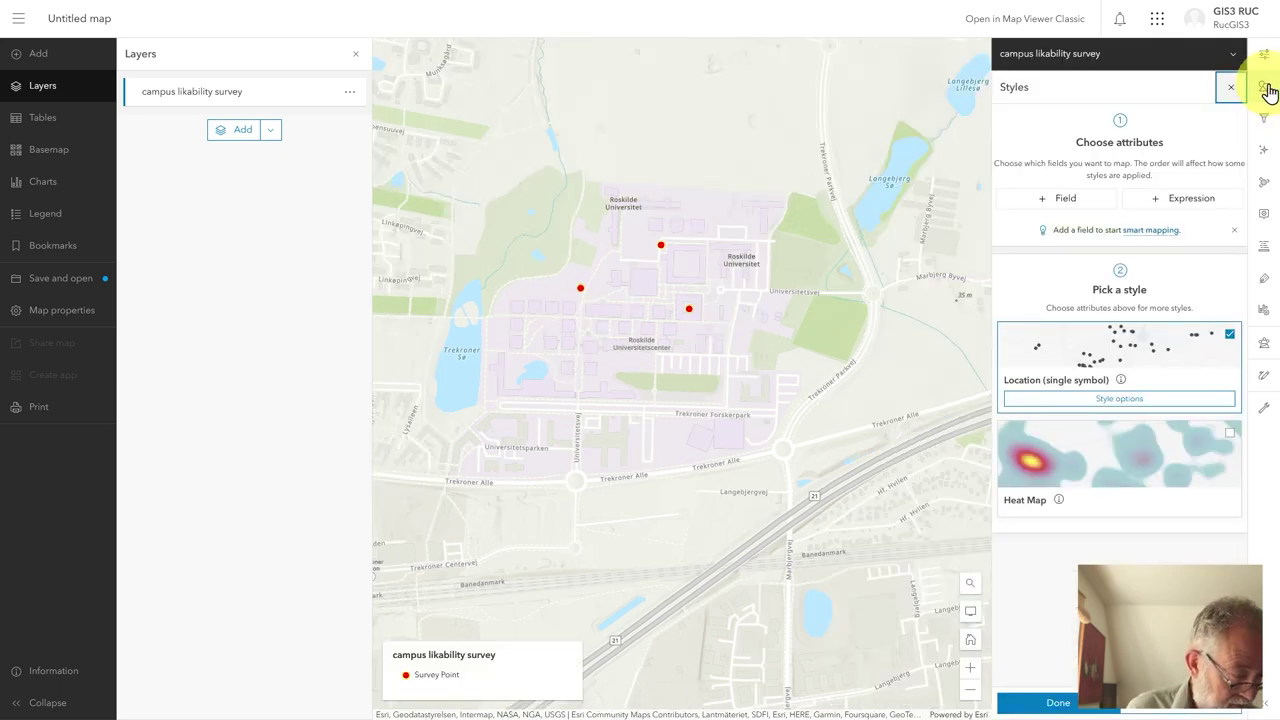
click(1086, 466)
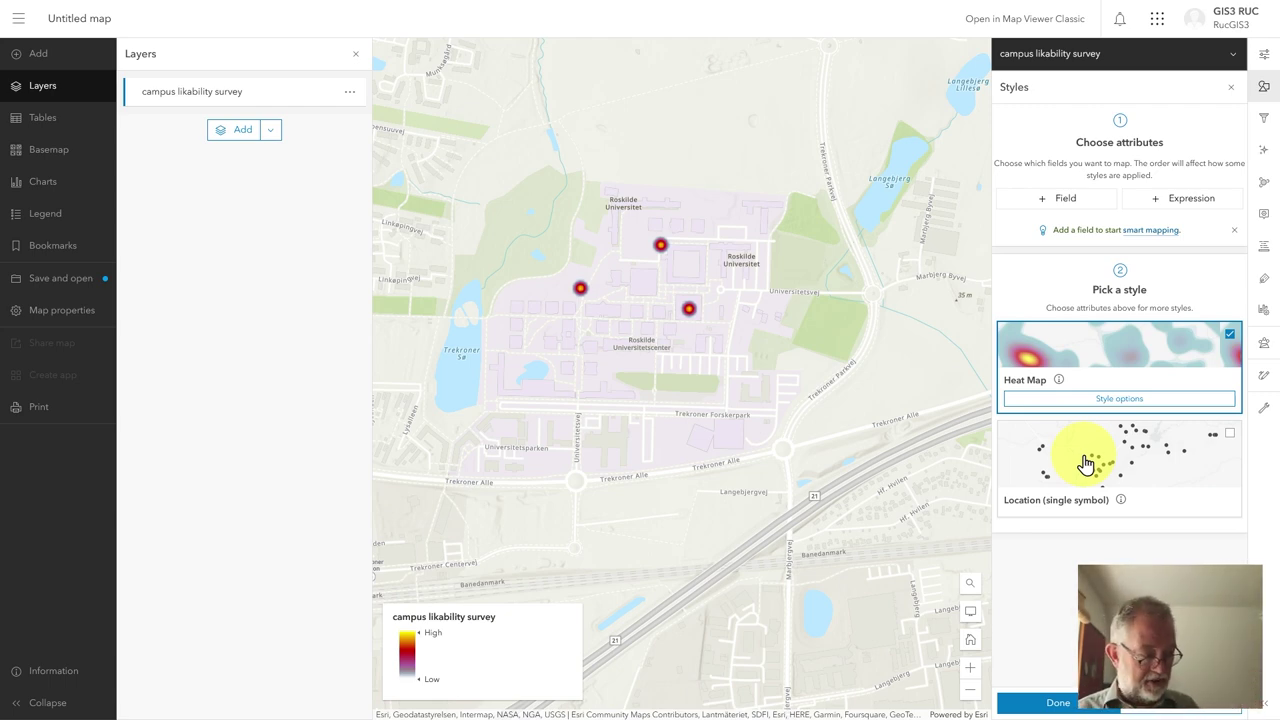
click(1124, 408)
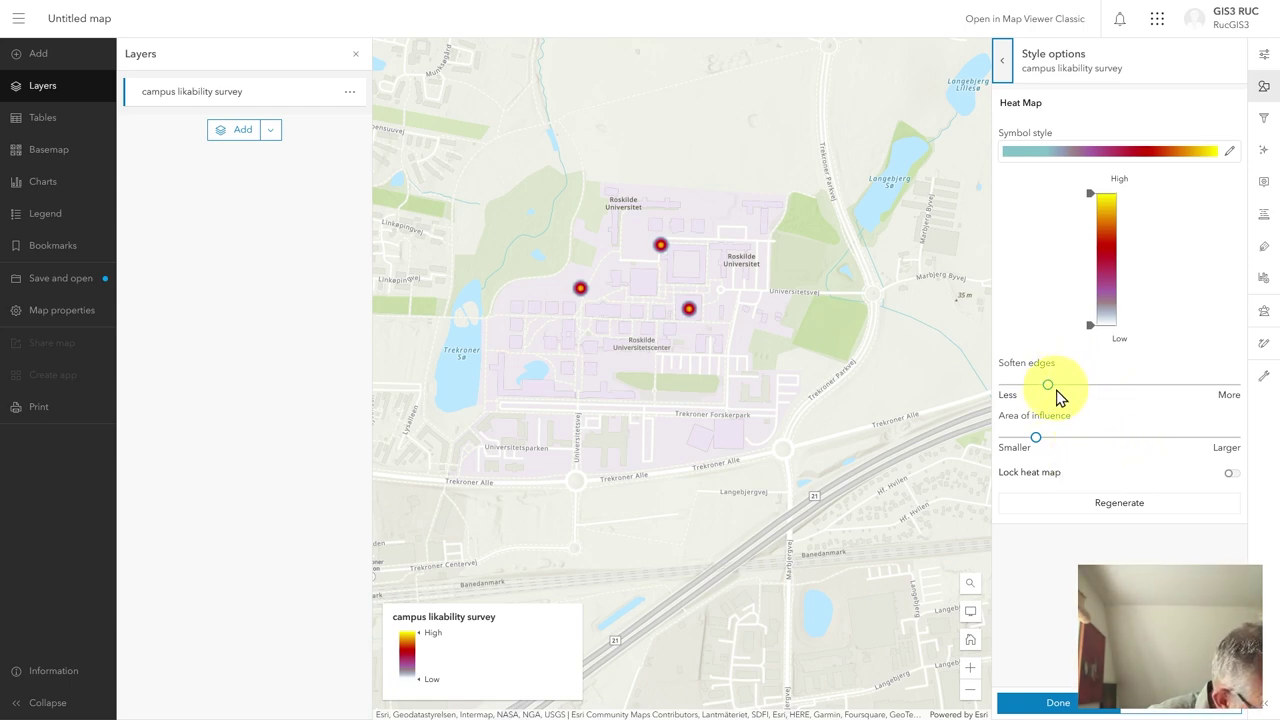
Try a heat map with minimal edge softening, the largest area of influence and the upper color ramp handle lowered close to Low.
mouse_move(1049, 383)
mouse_down()
mouse_move(1086, 384)
mouse_move(1074, 386)
mouse_up()
drag(1044, 441, 1205, 440)
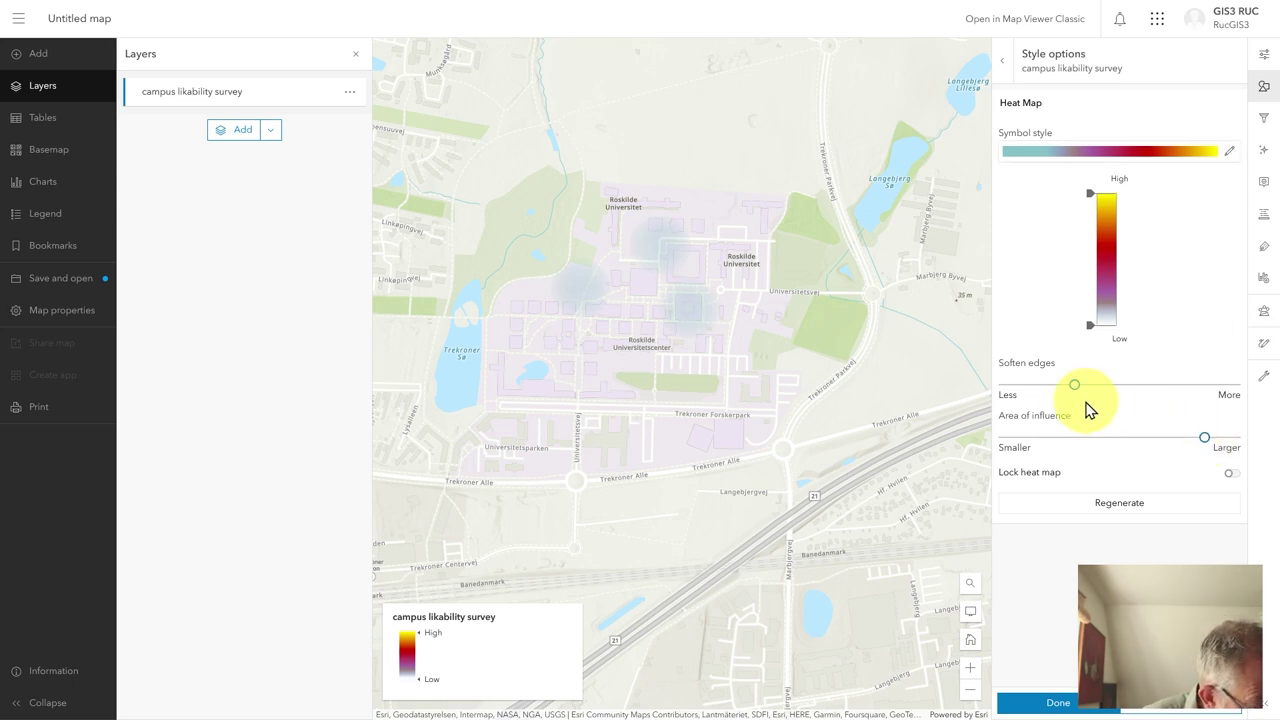
mouse_move(1074, 385)
mouse_down()
mouse_move(1003, 397)
mouse_move(1010, 389)
mouse_up()
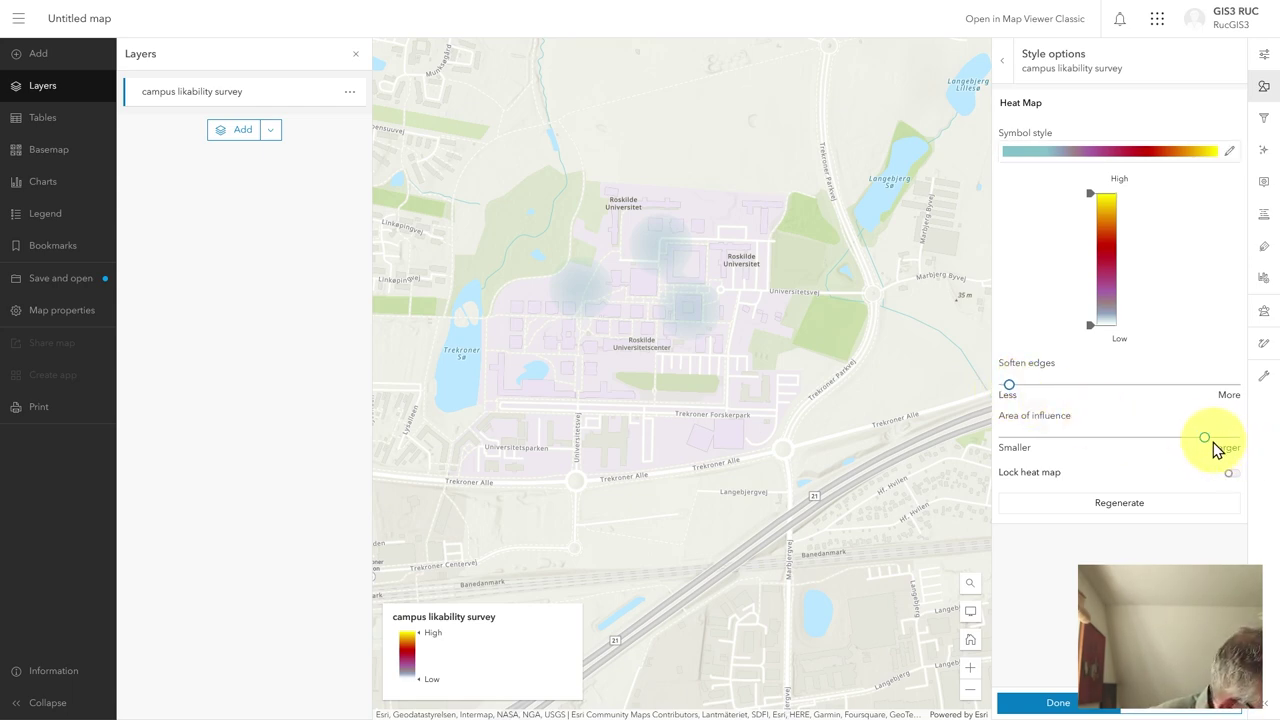
drag(1207, 440, 1229, 437)
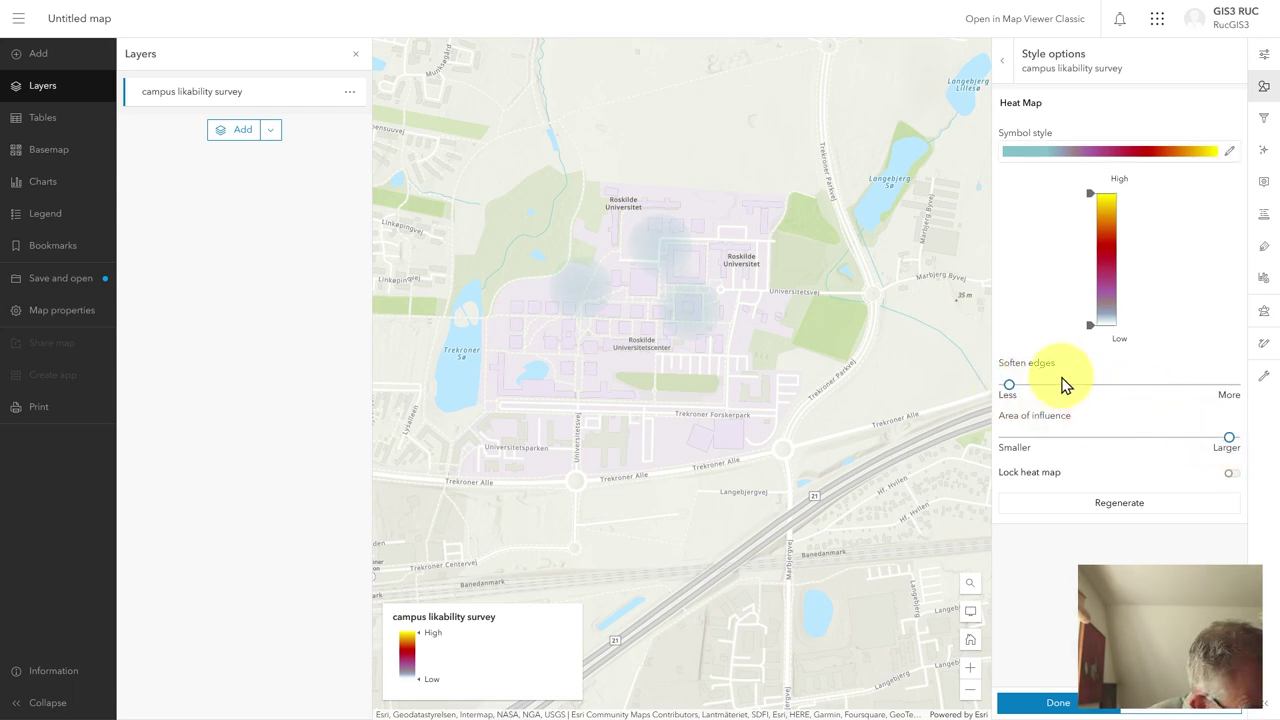
mouse_move(1009, 385)
mouse_down()
mouse_move(1151, 383)
mouse_move(1000, 386)
mouse_up()
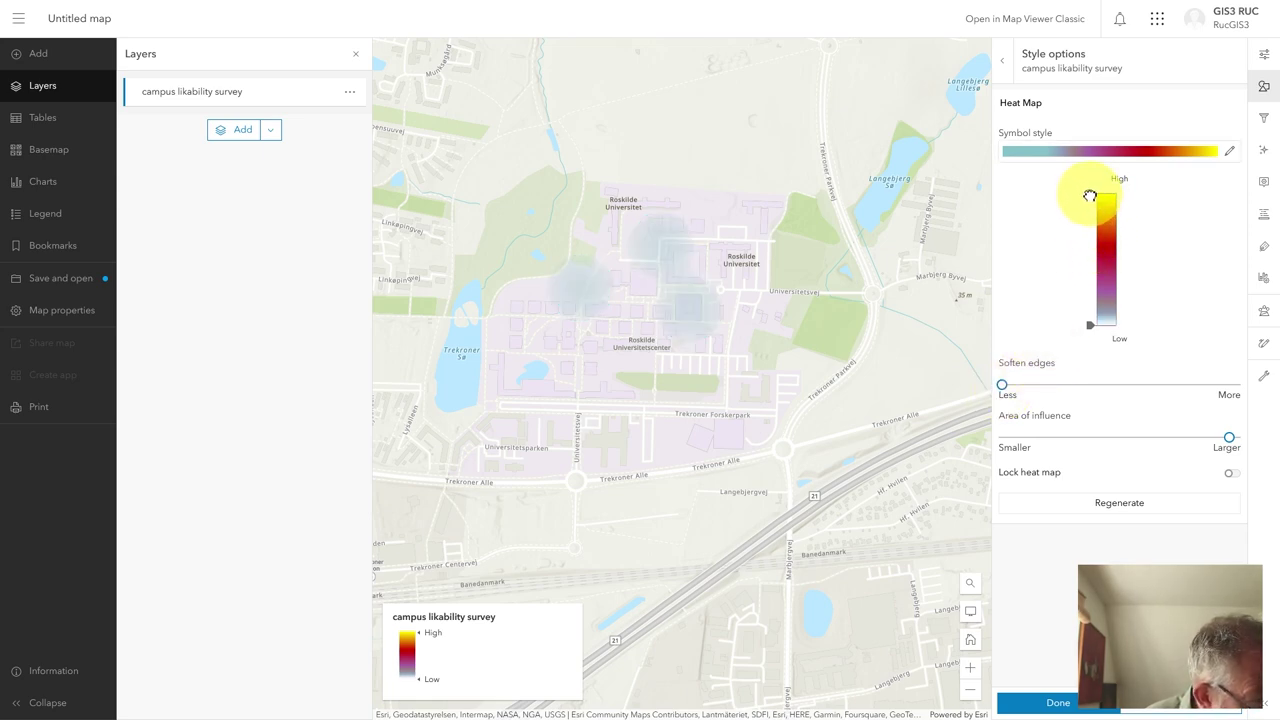
drag(1089, 194, 1090, 305)
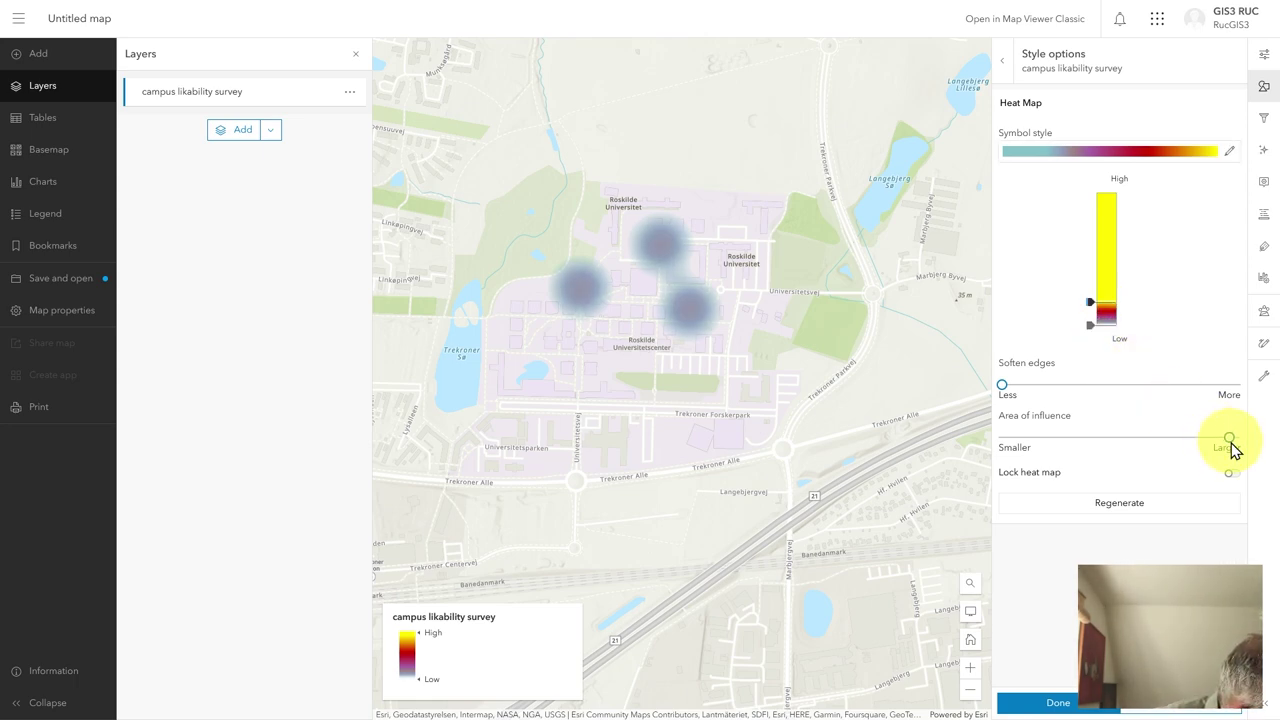
drag(1231, 438, 1241, 437)
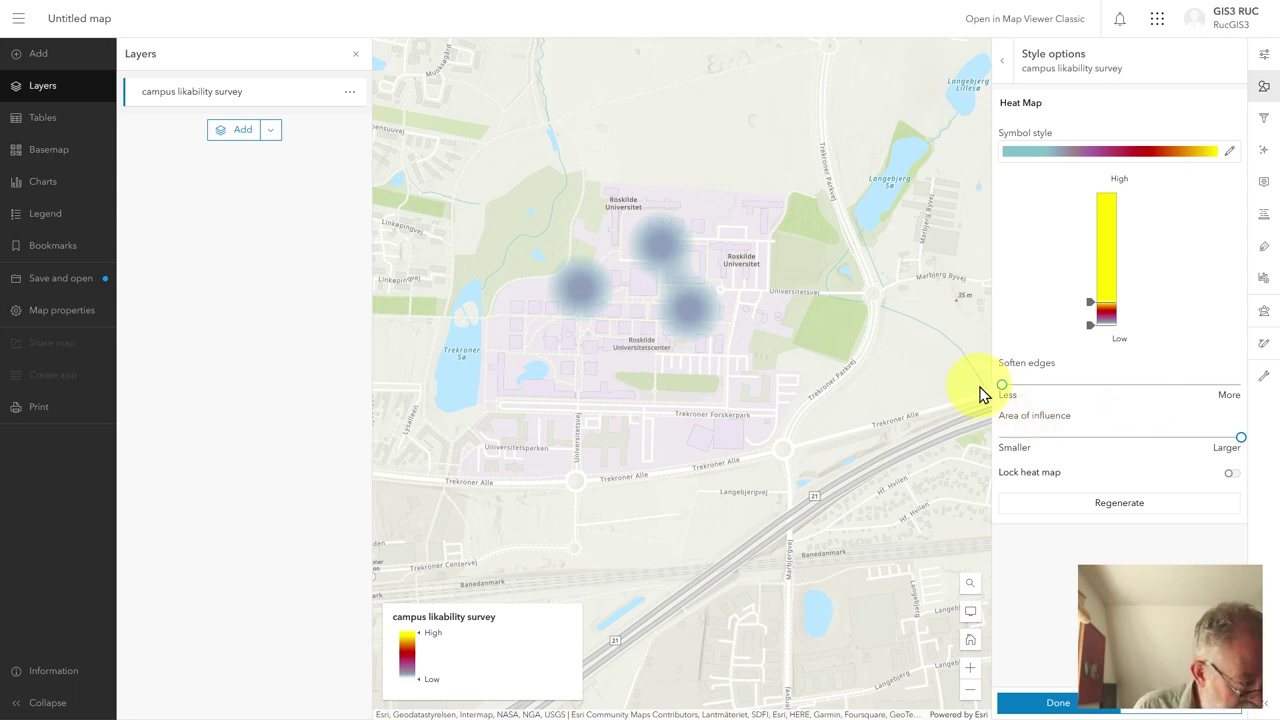
Try stronger edge softening with a smaller area of influence and a raised upper color ramp handle on the heat map.
drag(1000, 386, 1082, 384)
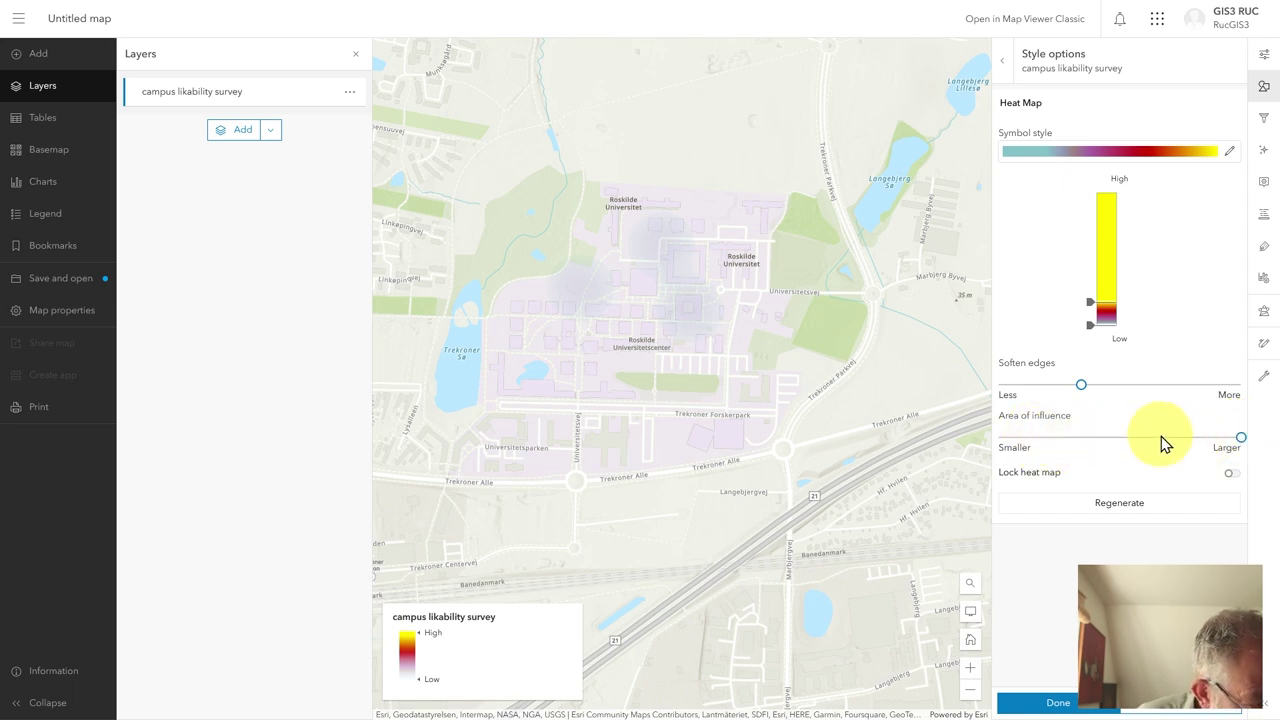
drag(1240, 440, 1069, 440)
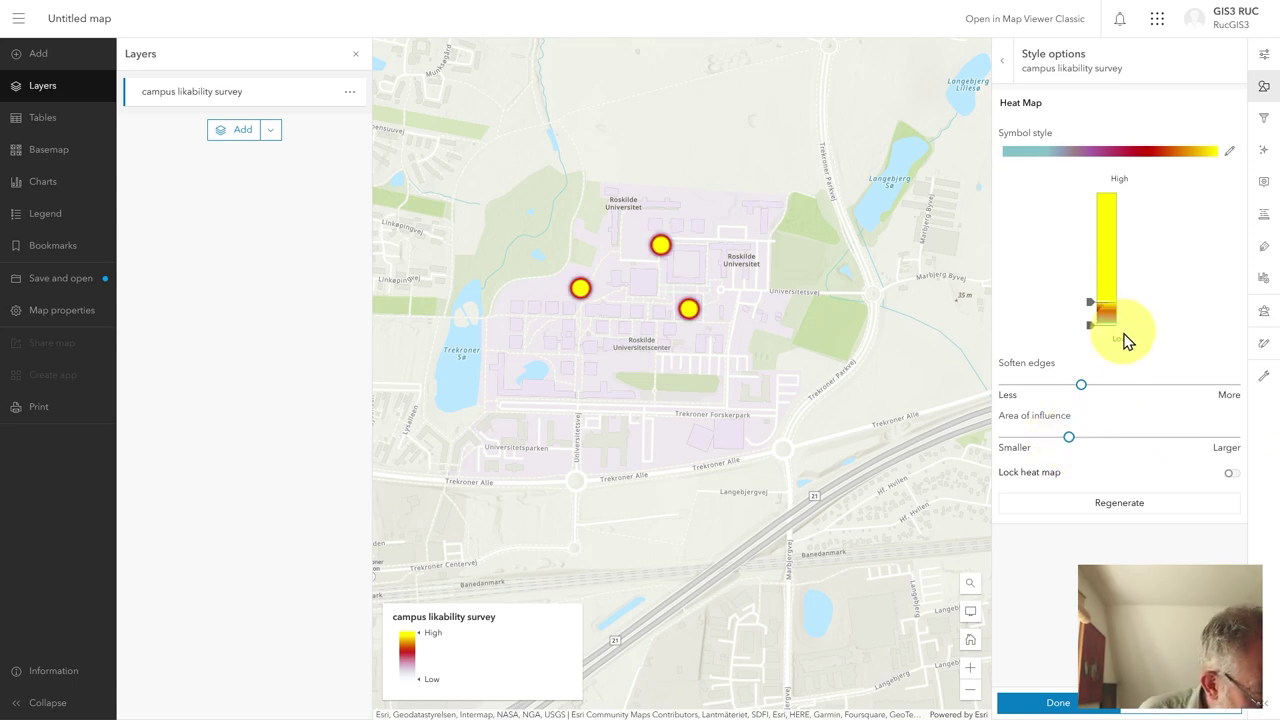
drag(1089, 297, 1089, 228)
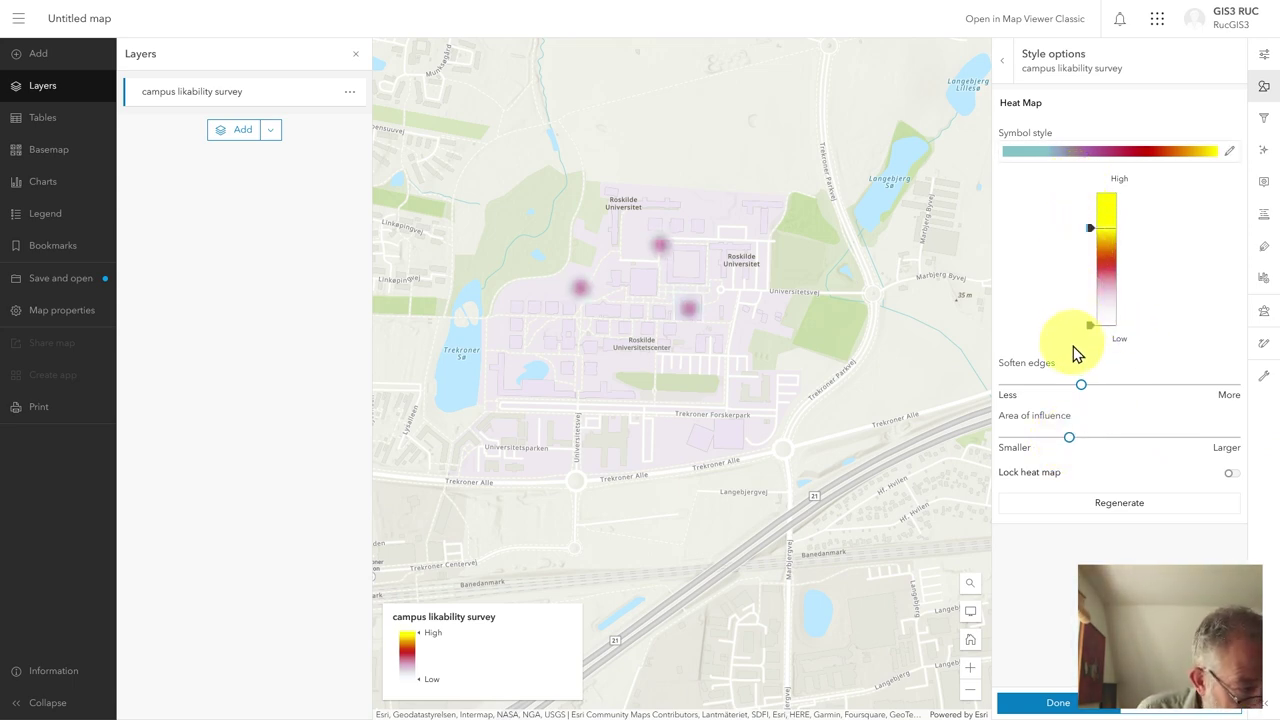
drag(1088, 396, 1217, 386)
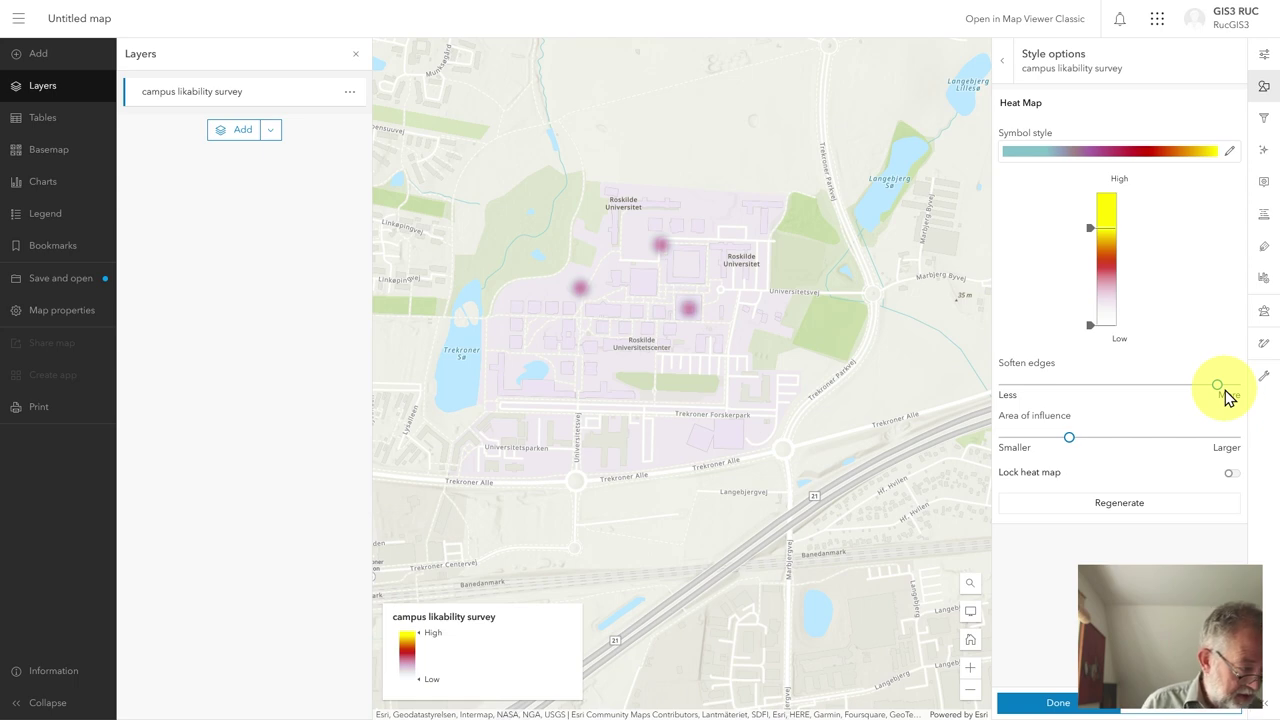
Set the heat map's area of influence to the largest and edge softening near the least, lower the upper color handle close to Low, and finish.
drag(1070, 438, 1241, 438)
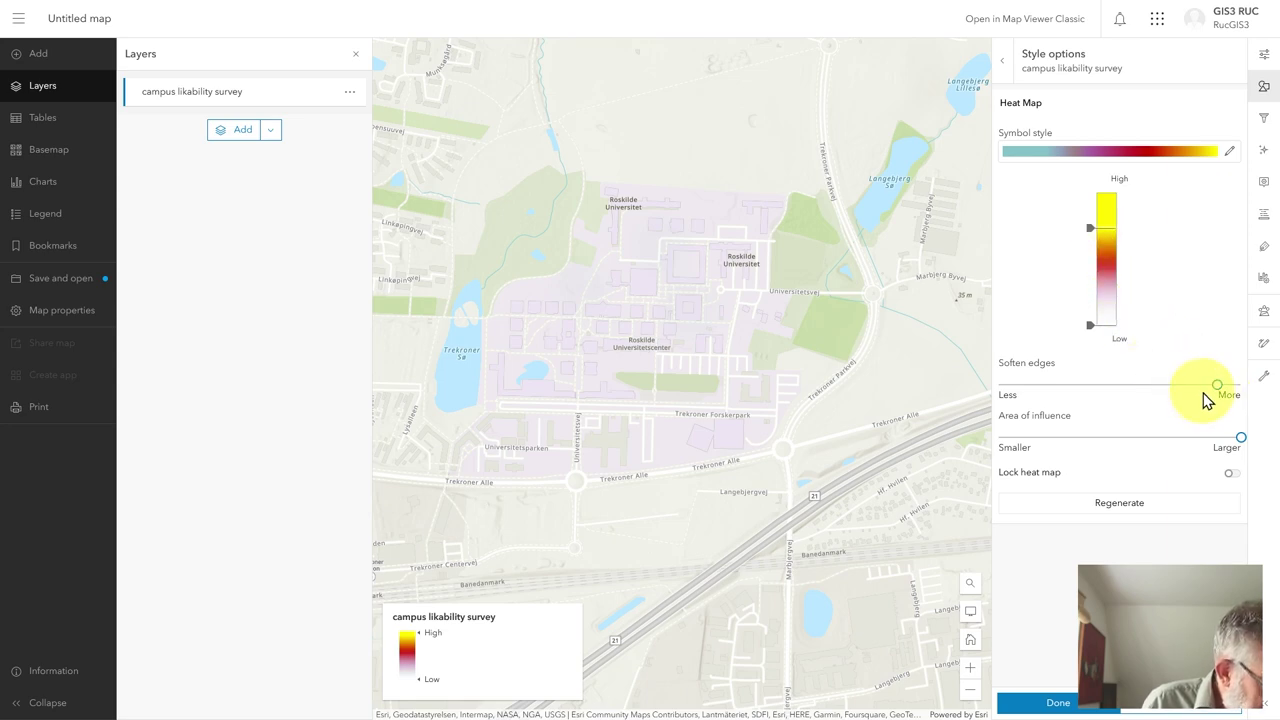
drag(1219, 385, 1013, 400)
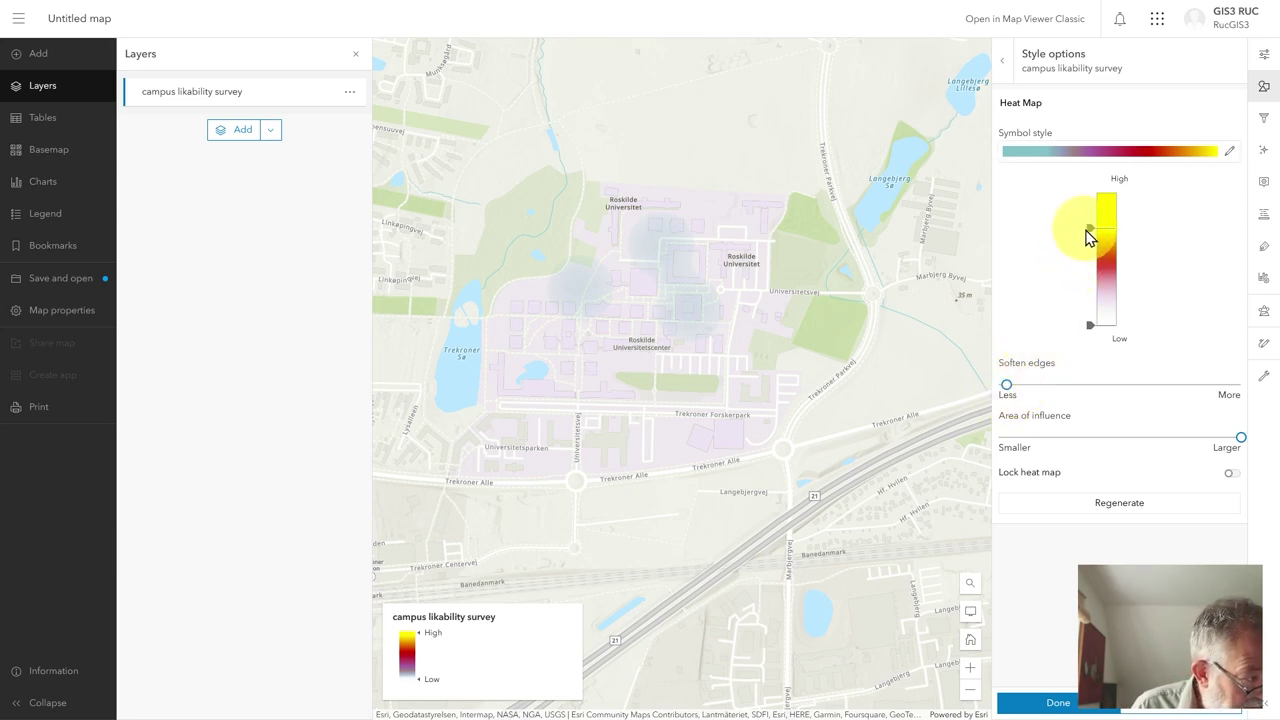
drag(1090, 232, 1083, 305)
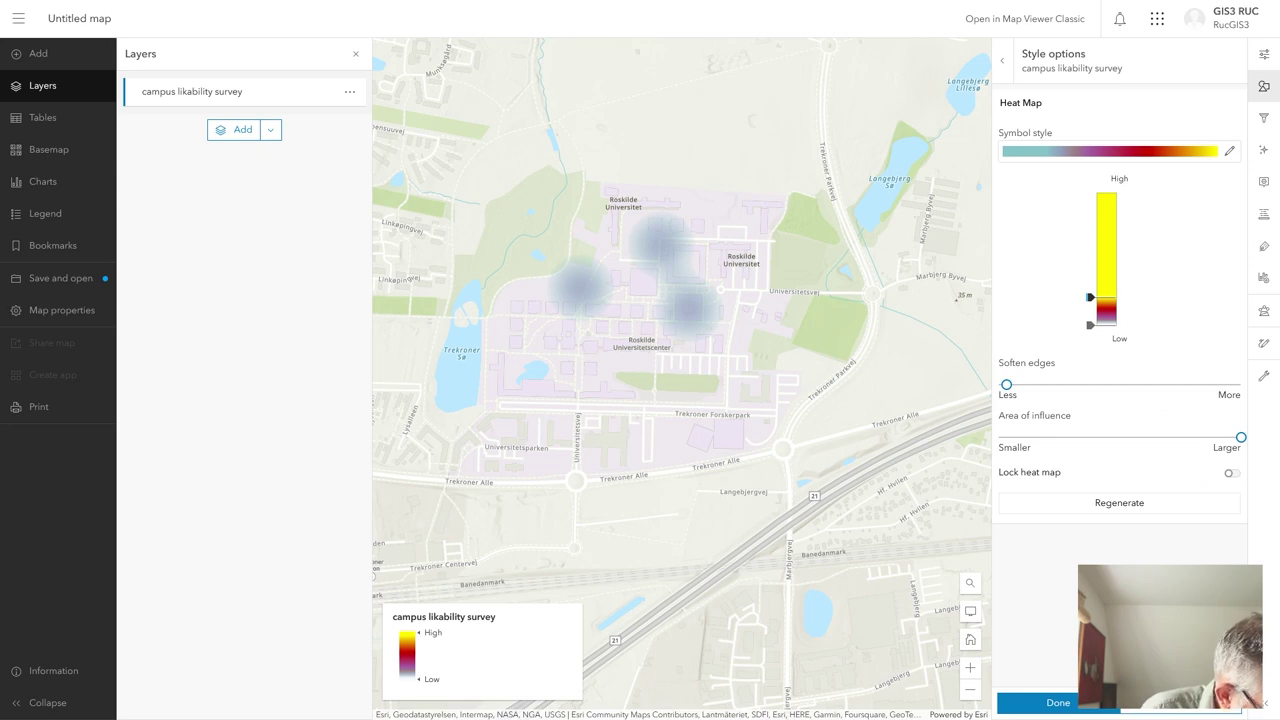
click(1082, 708)
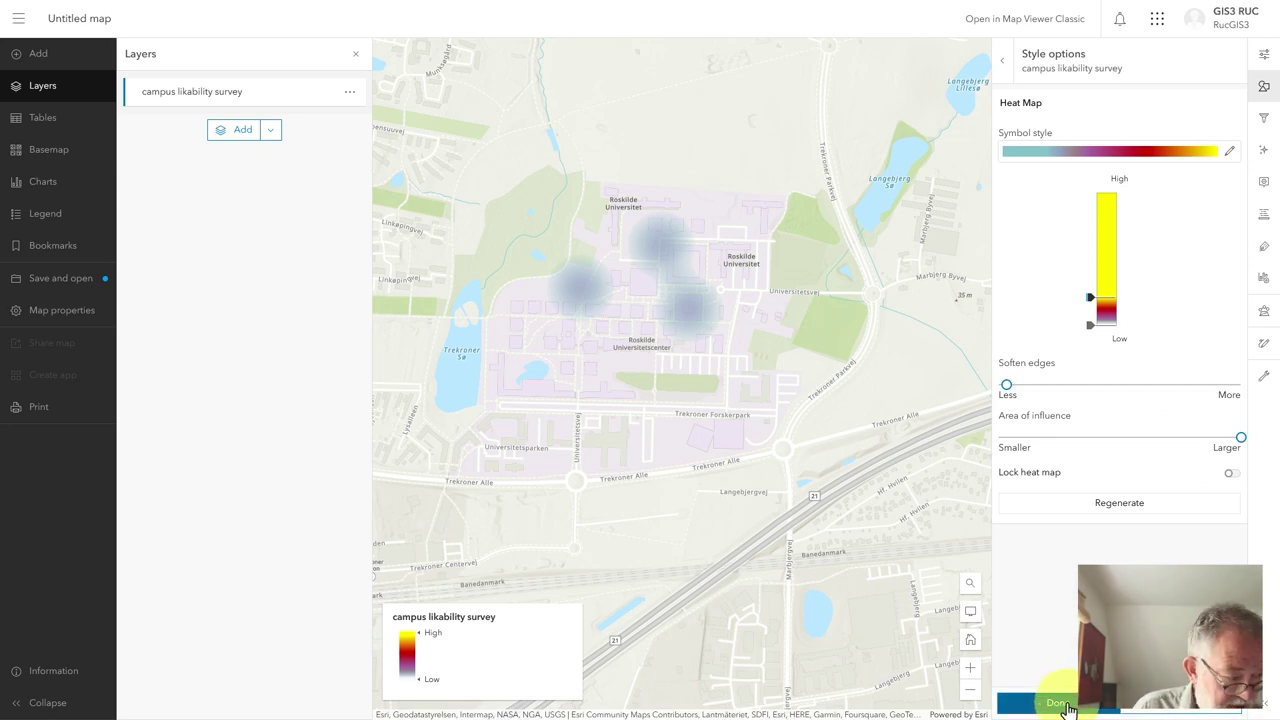
click(1068, 708)
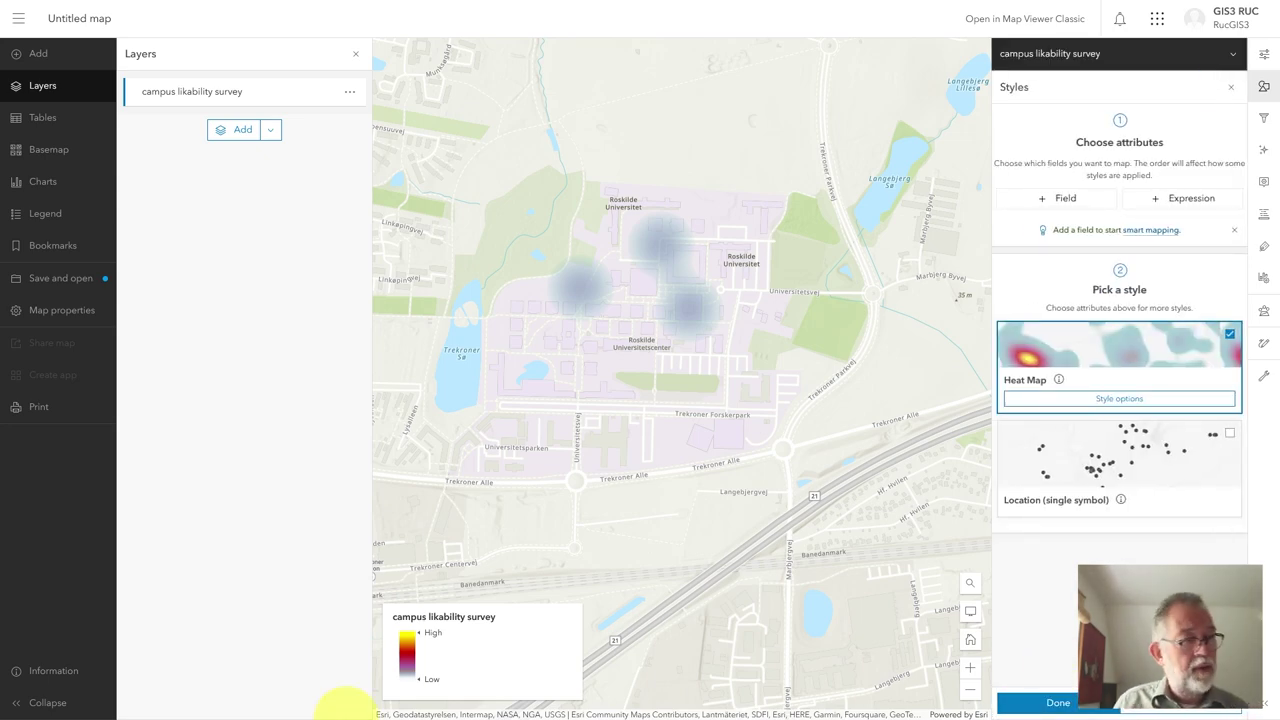
Save the map with the title Heatmap in the Story_map Surrvay folder under the category Course Exercises / Deoms.
click(58, 279)
click(180, 284)
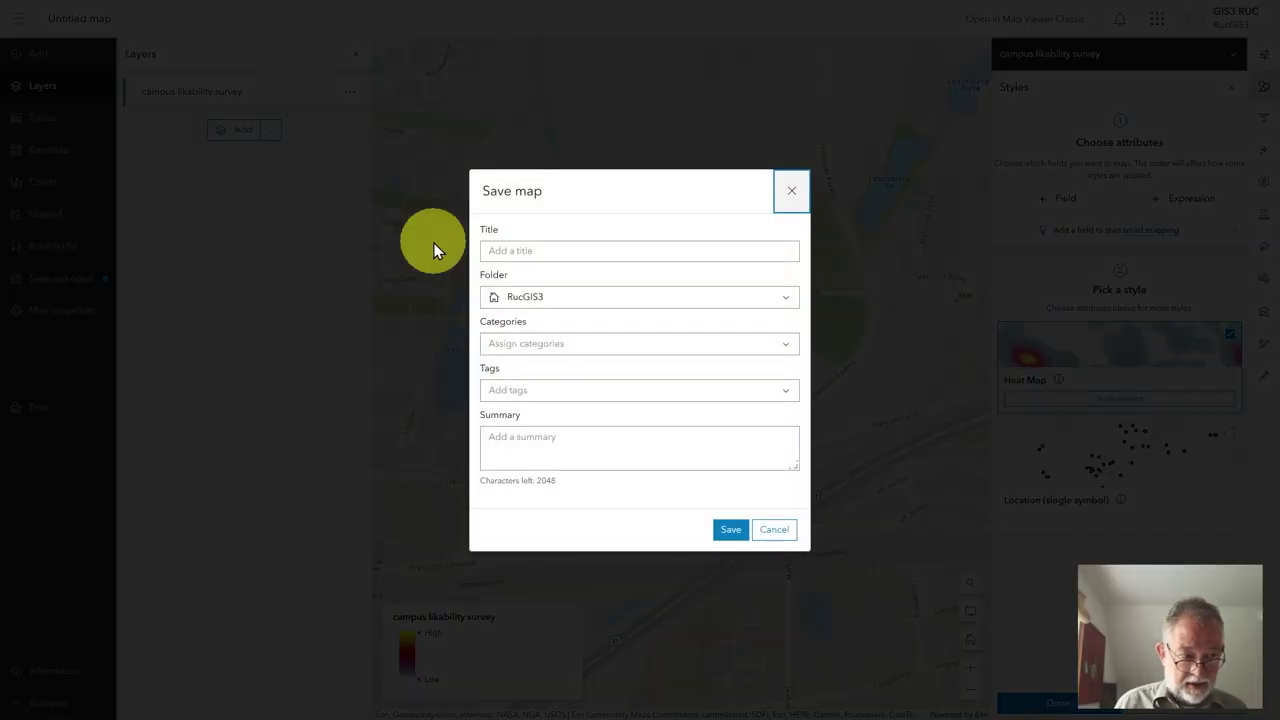
click(575, 257)
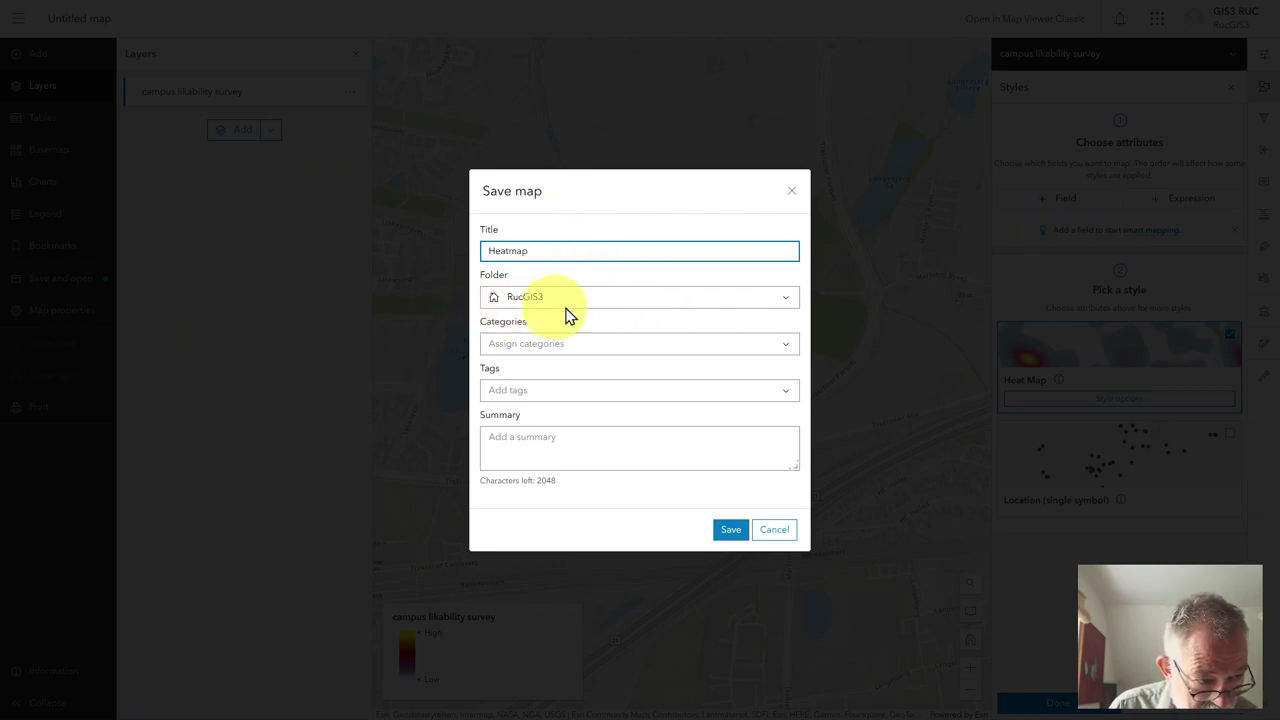
click(782, 298)
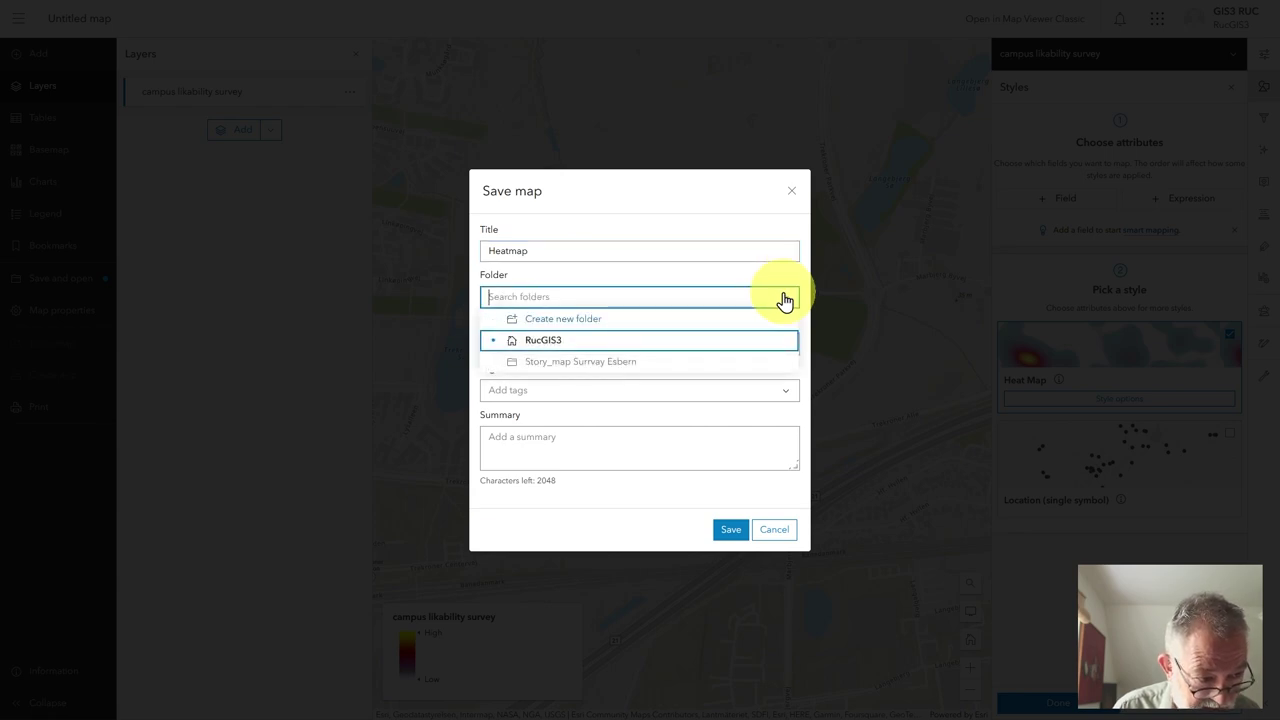
click(626, 362)
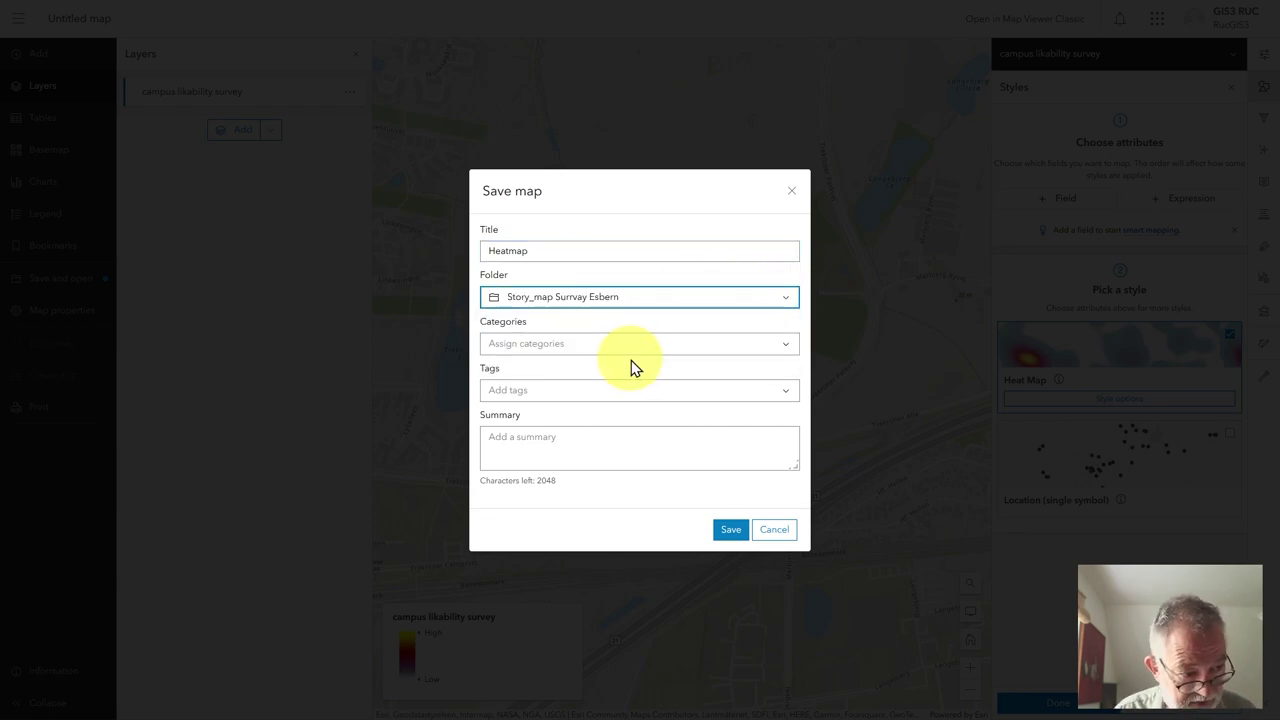
click(526, 344)
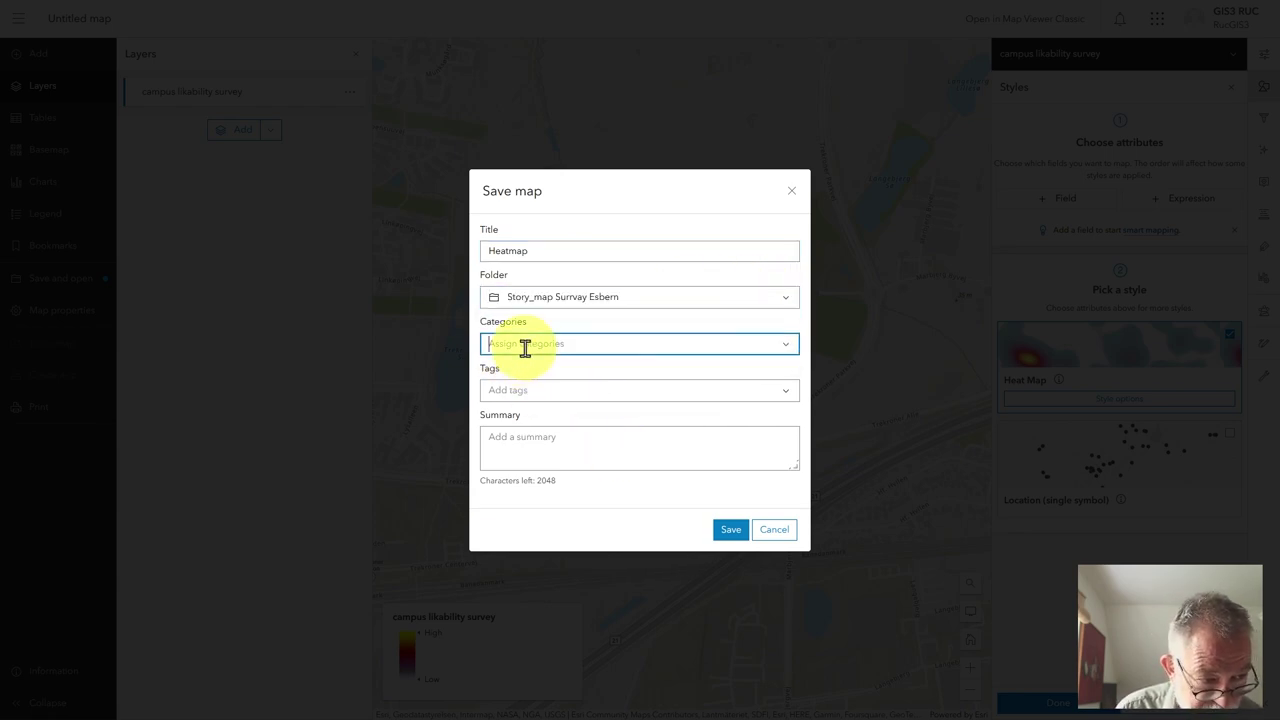
text(de)
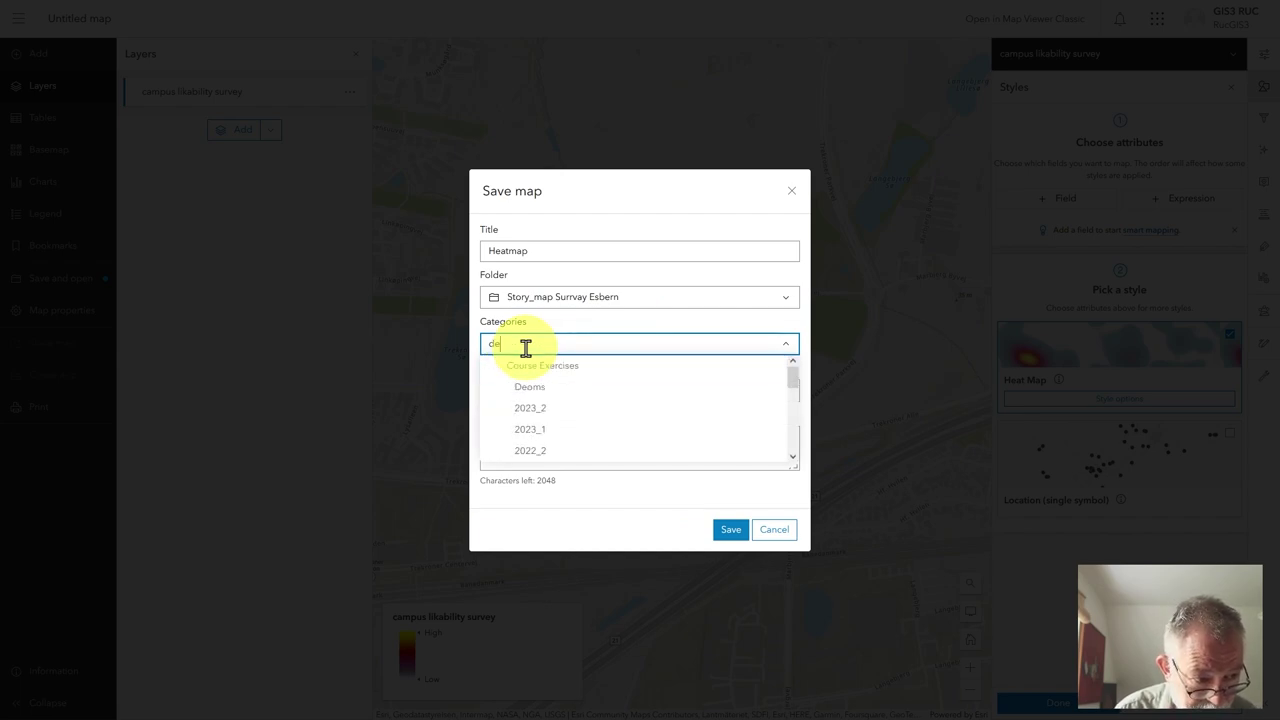
click(551, 396)
click(651, 545)
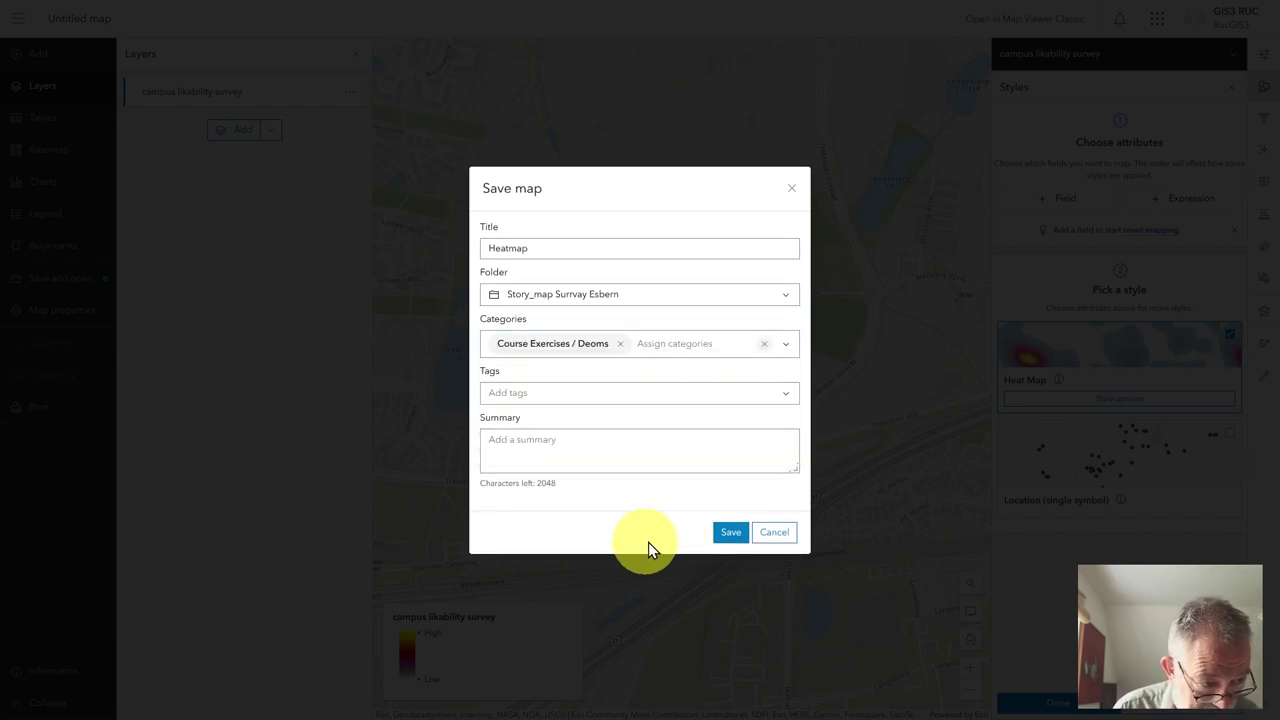
click(727, 536)
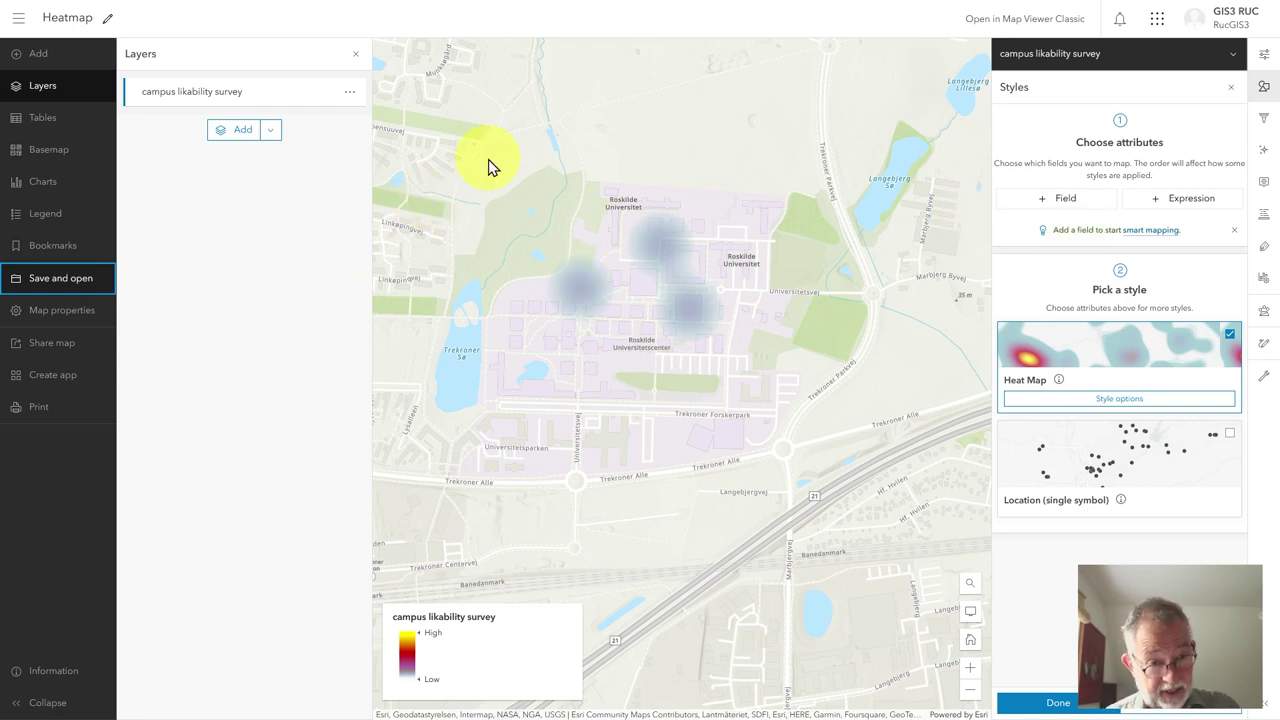
Try the excludes condition on the layer's rating filter, compare it with includes, and return the condition to includes.
click(1266, 119)
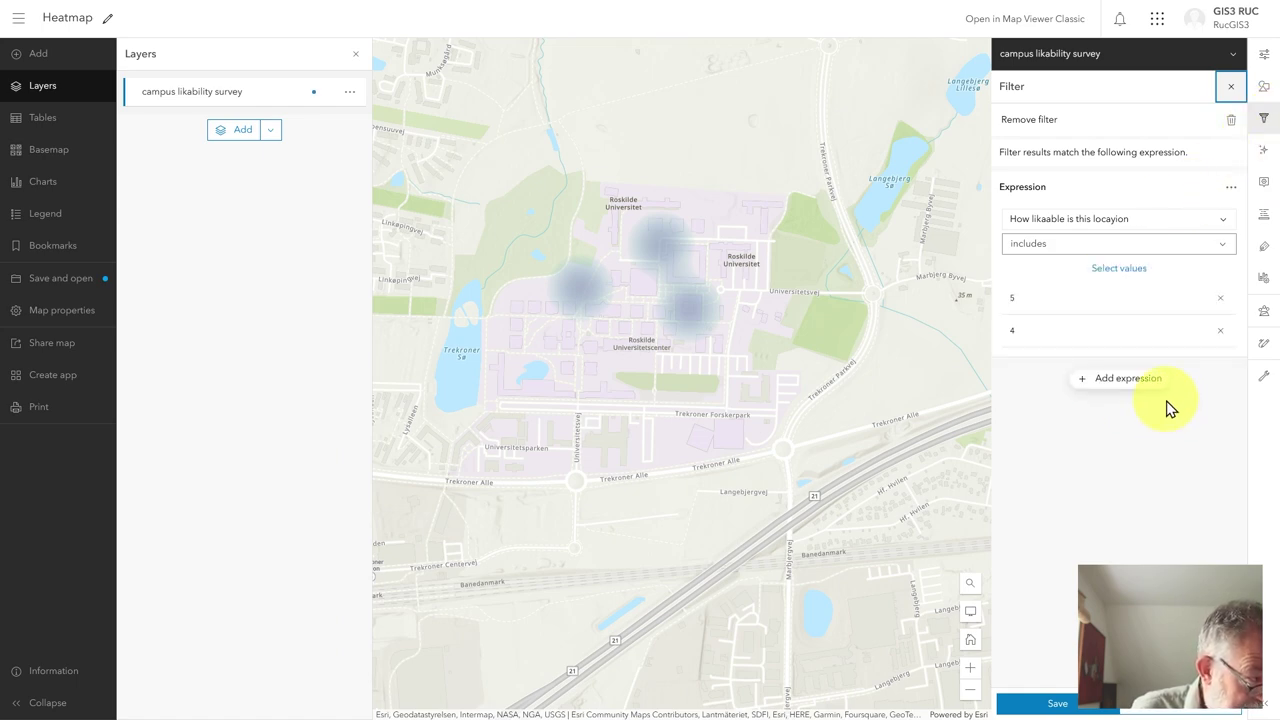
click(1066, 250)
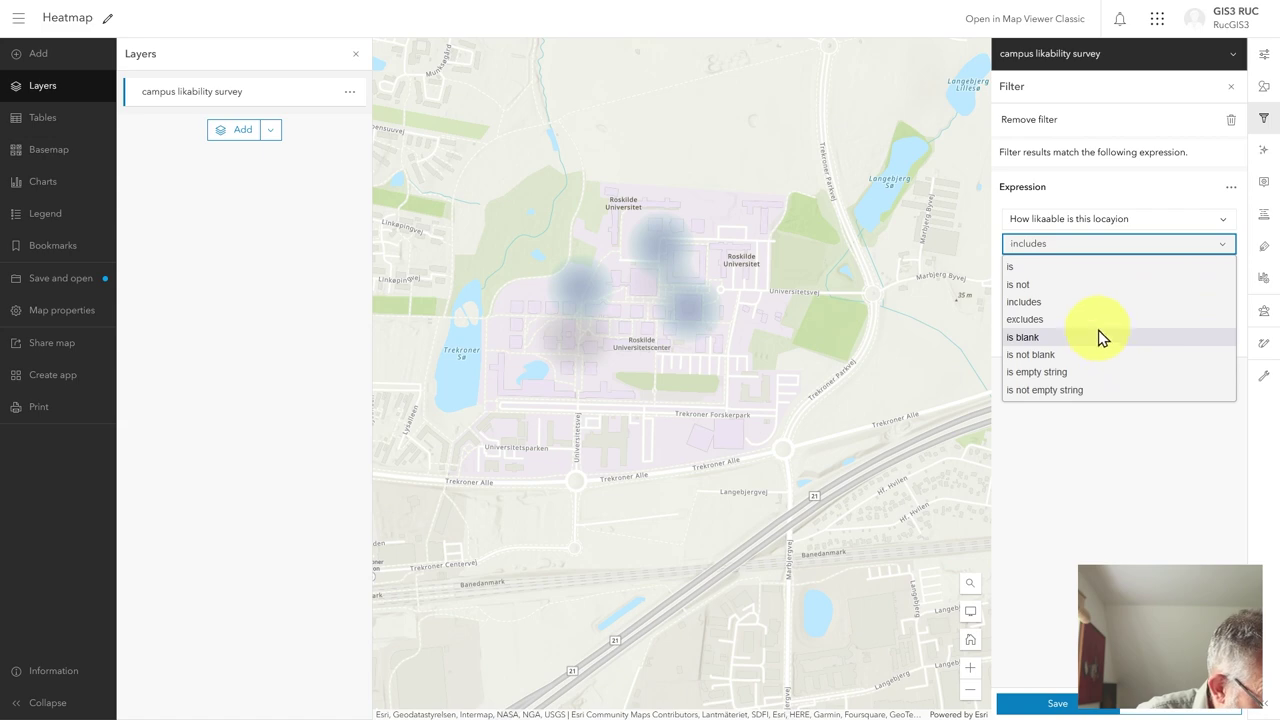
click(1089, 320)
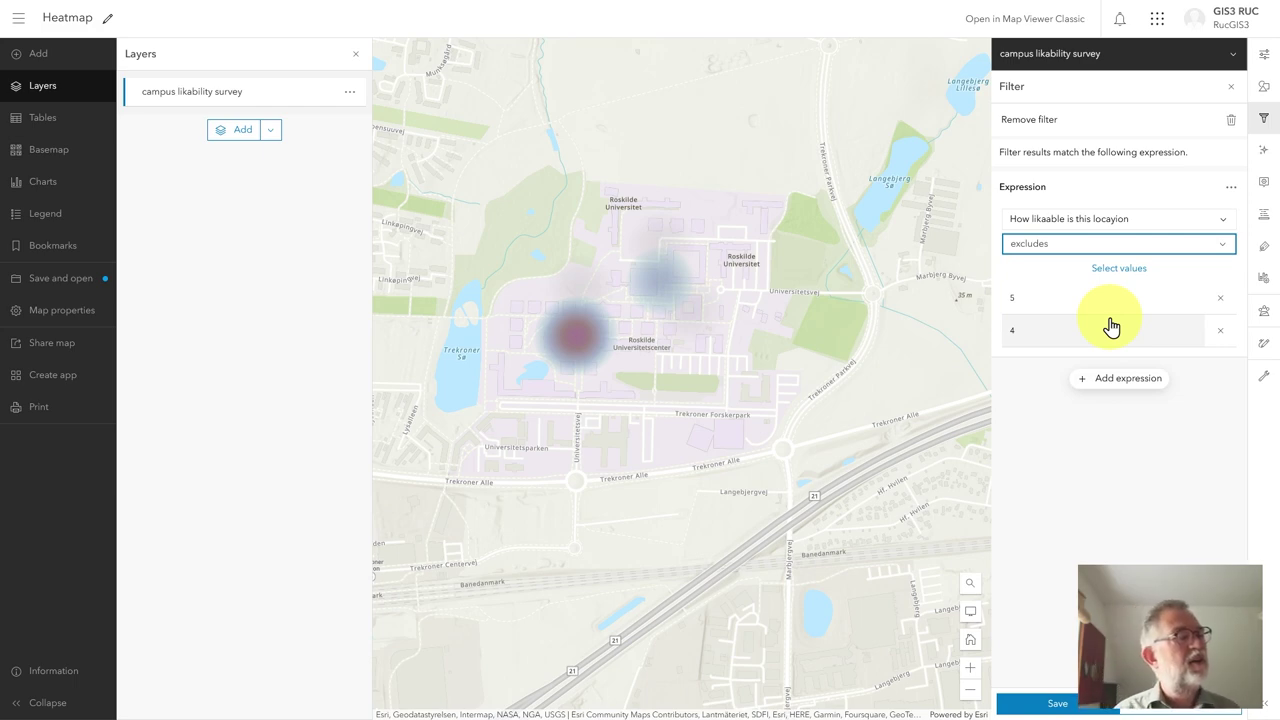
click(1029, 251)
click(1040, 301)
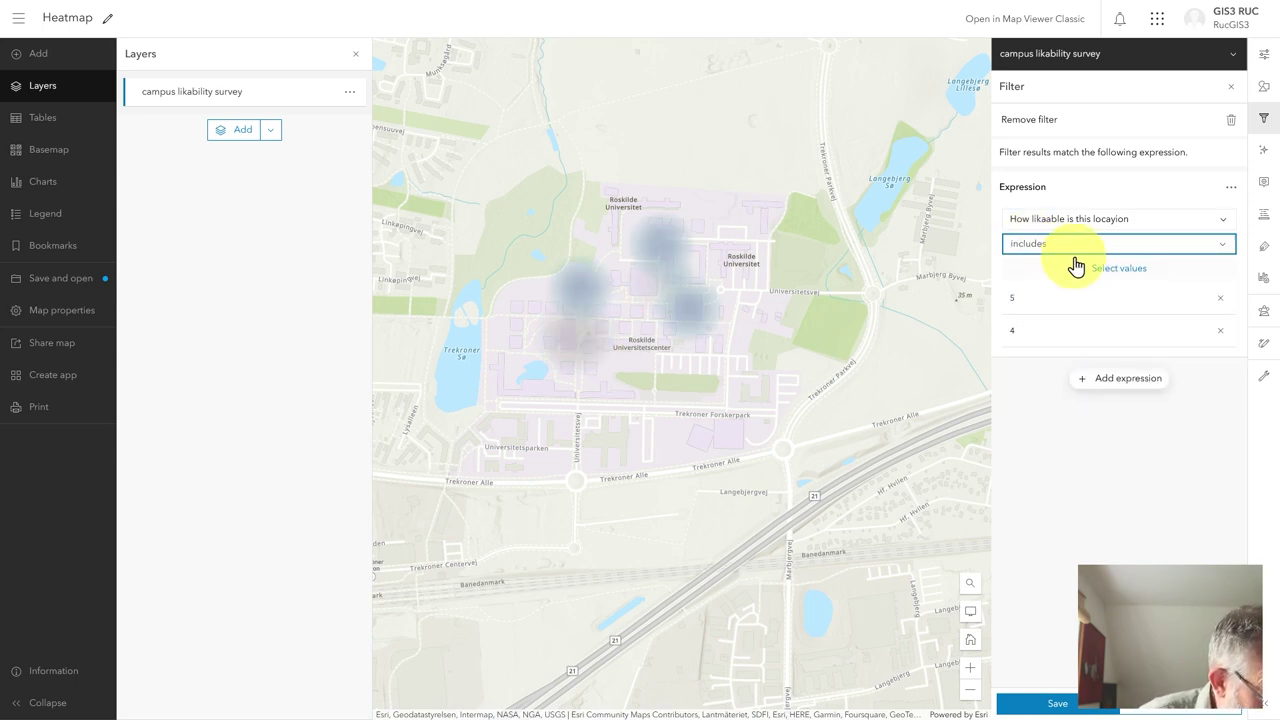
click(1070, 248)
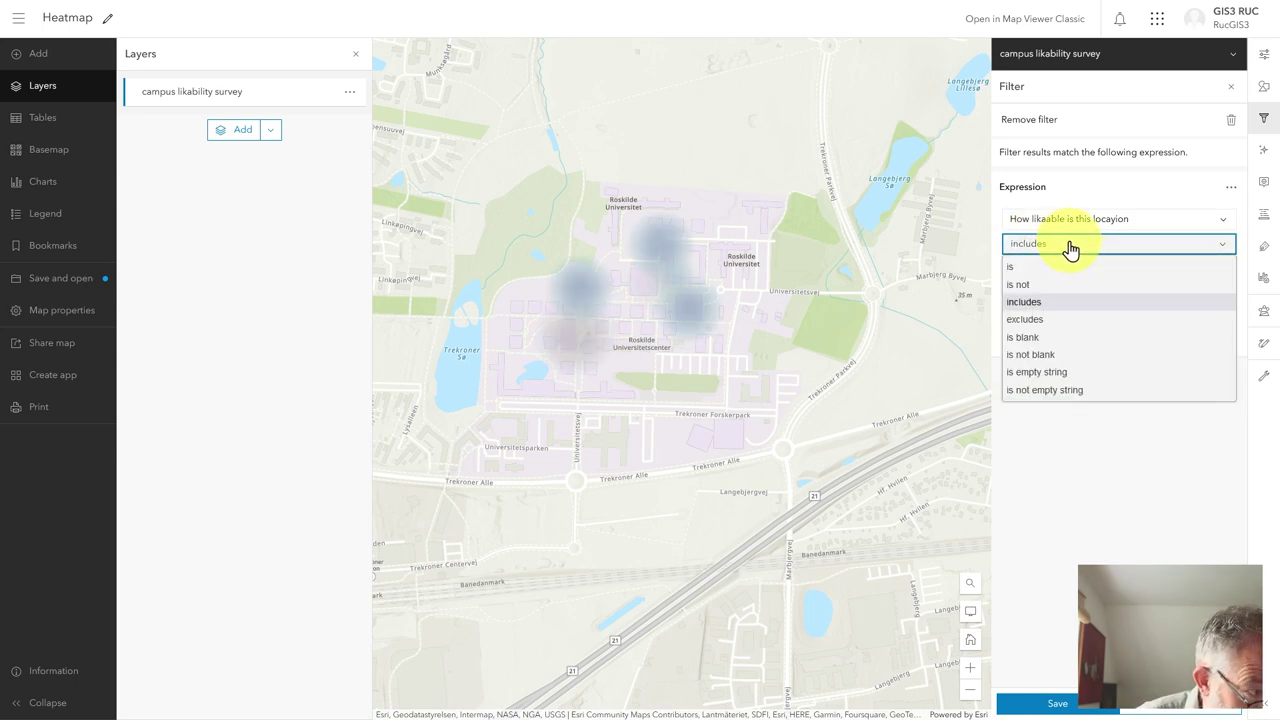
click(1060, 320)
click(1105, 253)
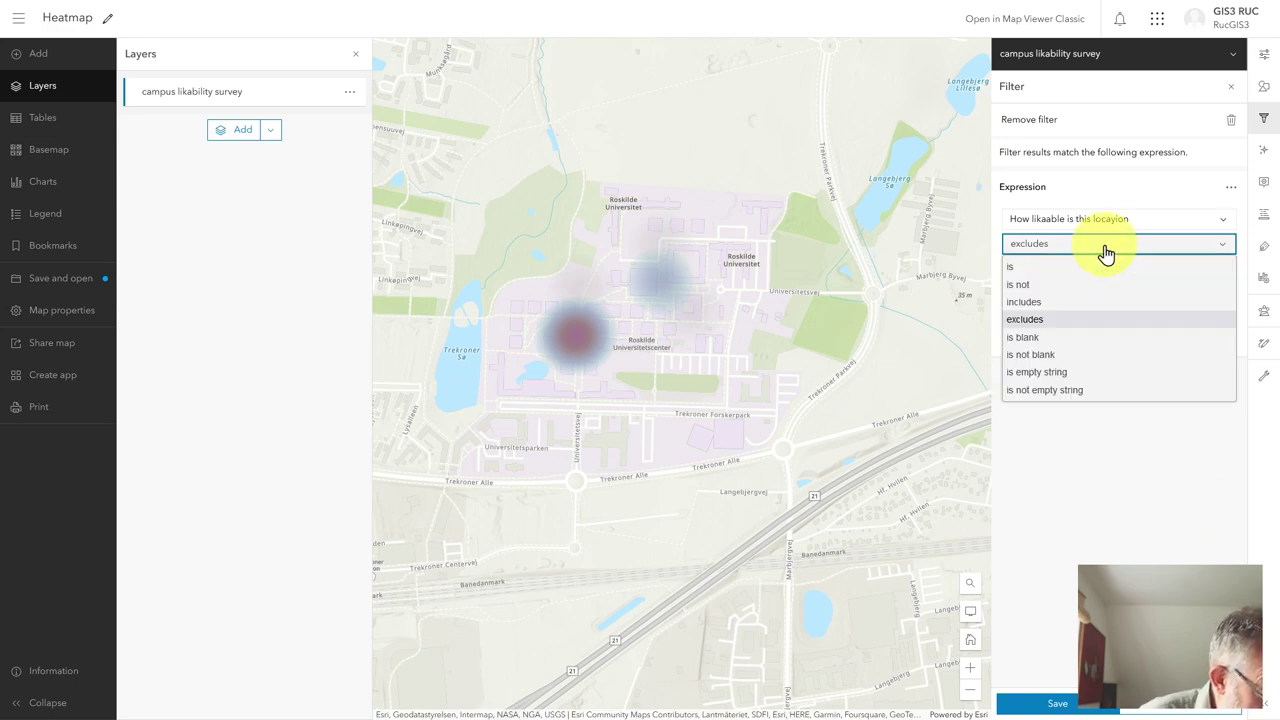
click(1080, 302)
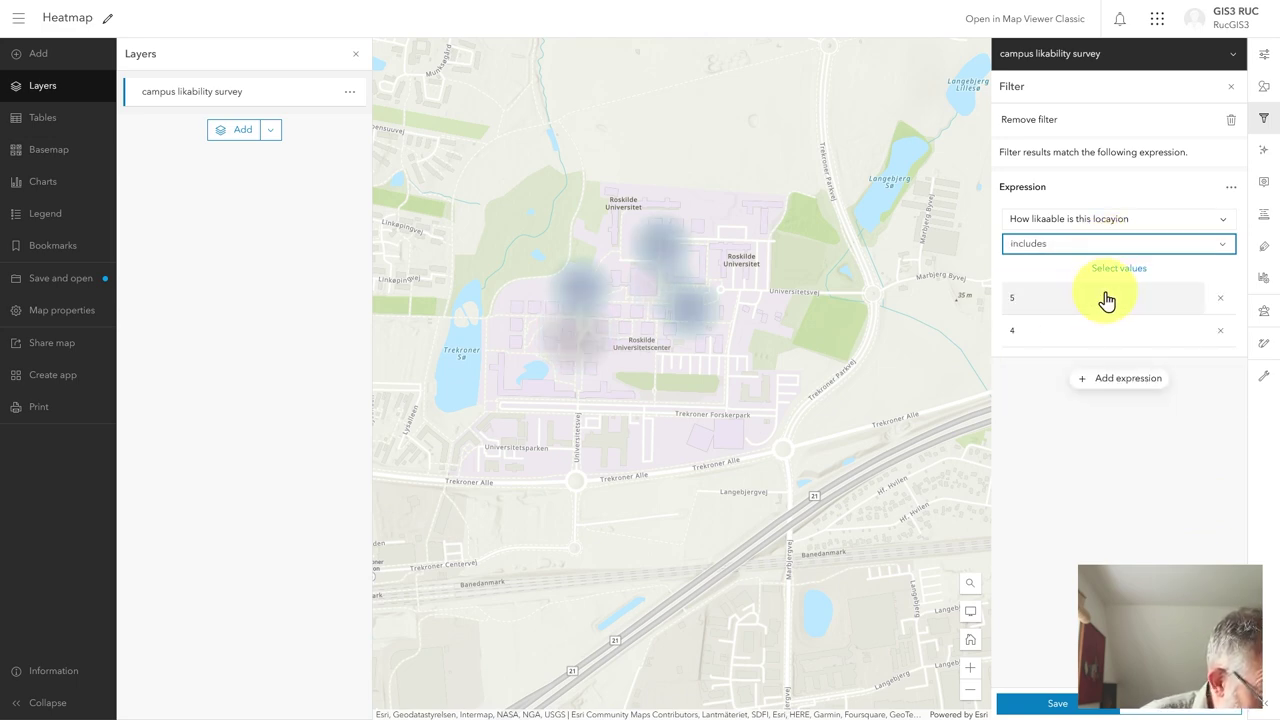
Replace the rating filter's included values 5 and 4 with 2 and 1 and save the filter.
click(1134, 272)
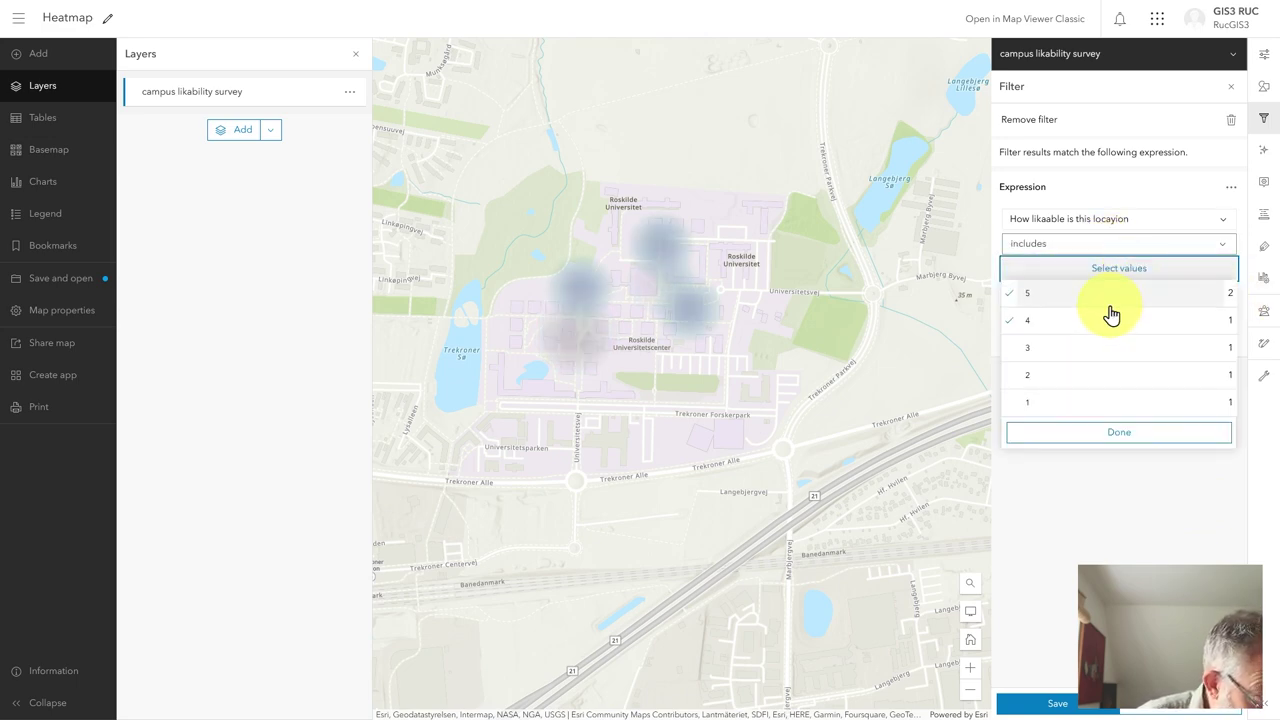
click(1008, 292)
click(1007, 322)
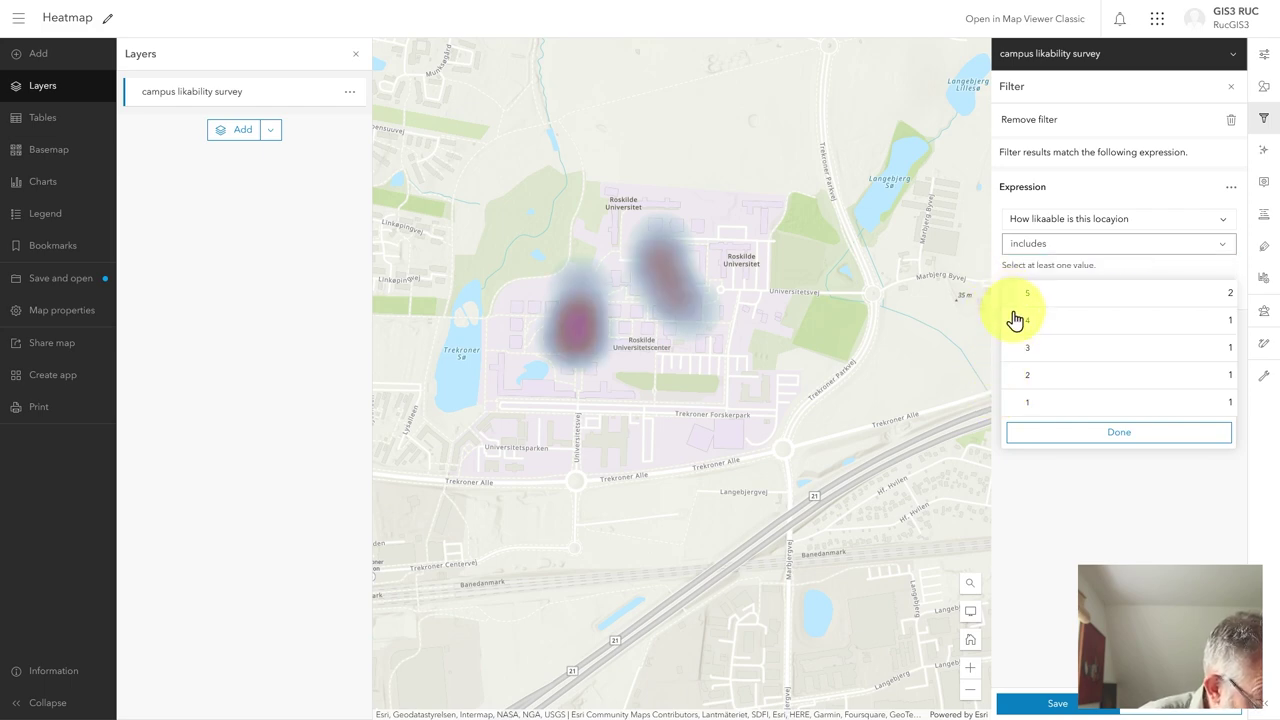
click(1015, 384)
click(1020, 404)
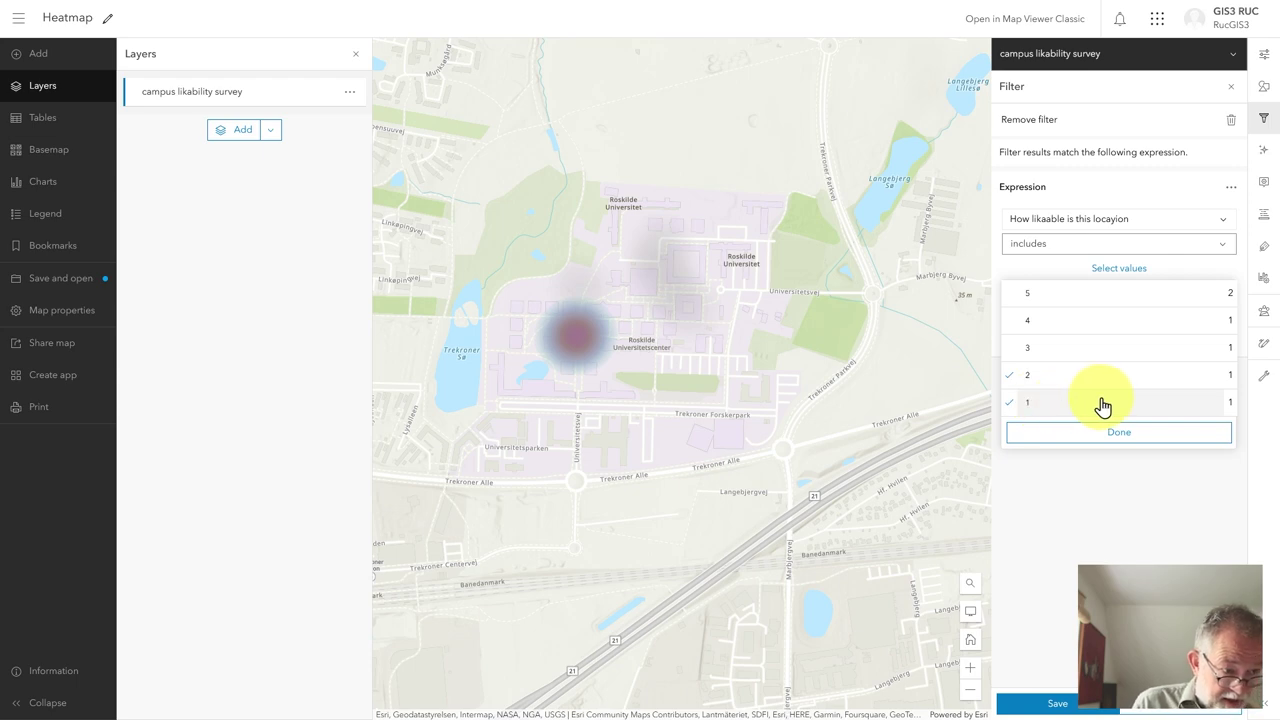
click(1131, 440)
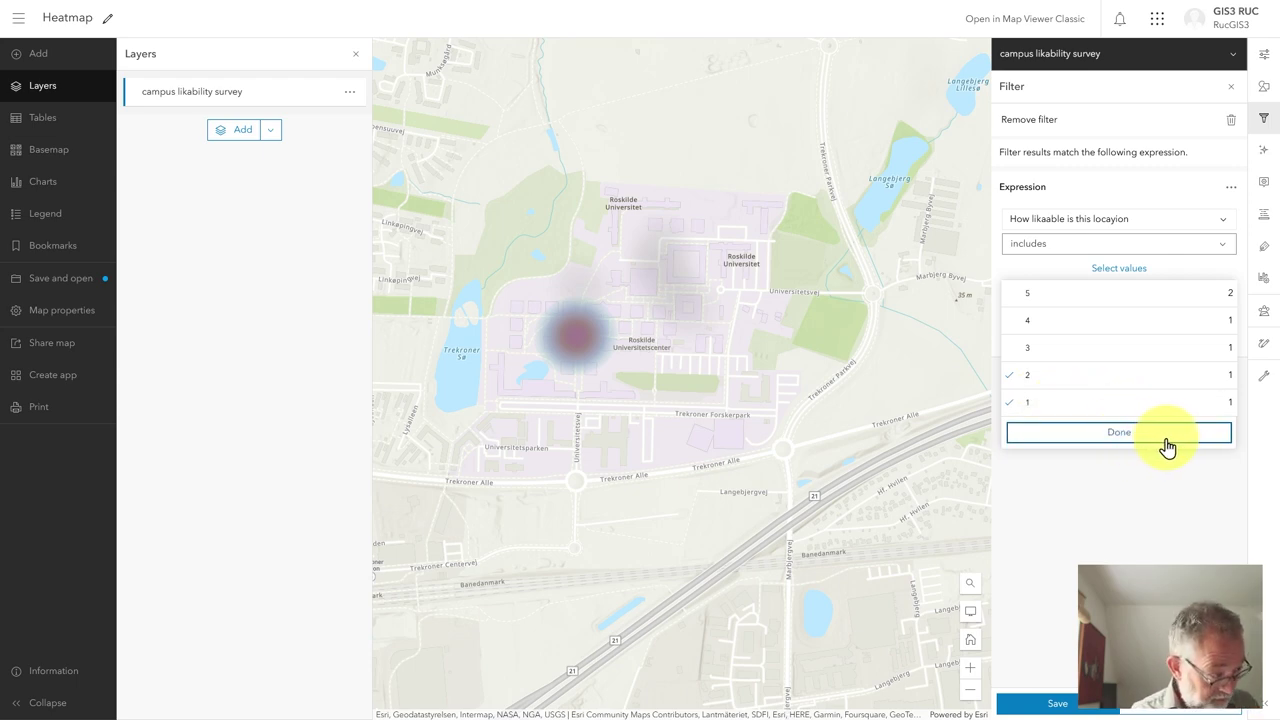
click(1131, 440)
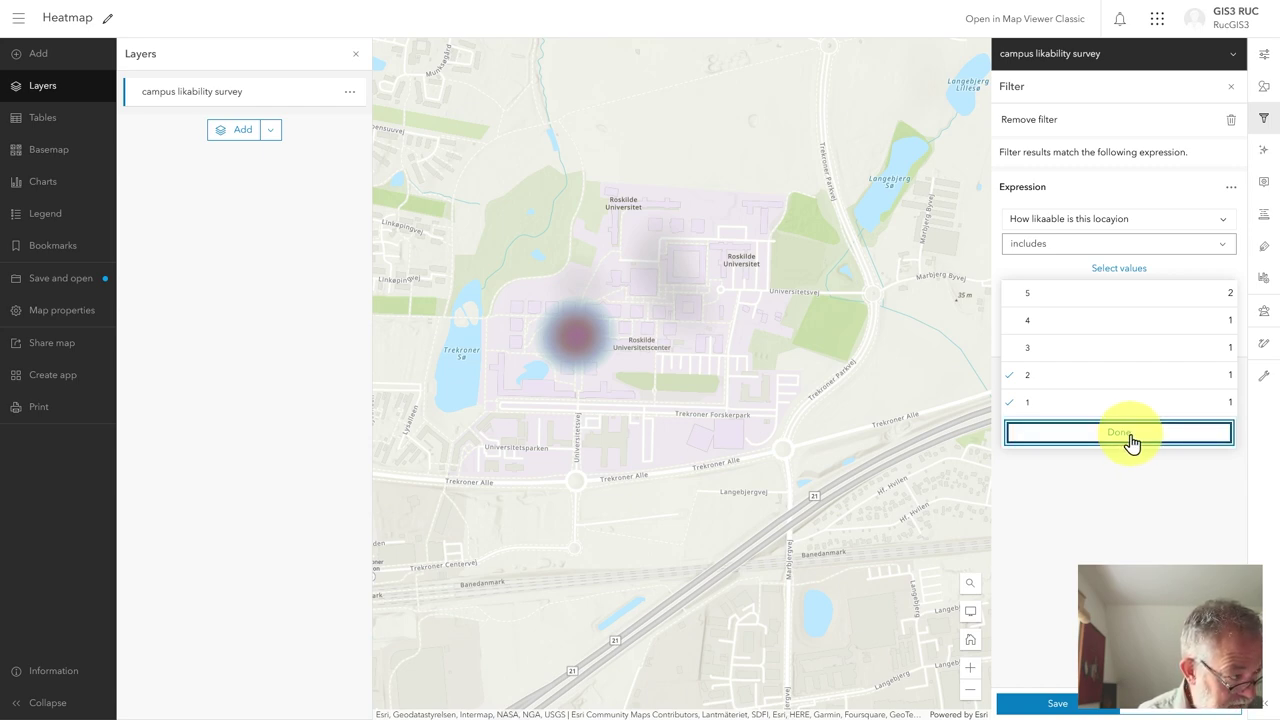
click(1131, 440)
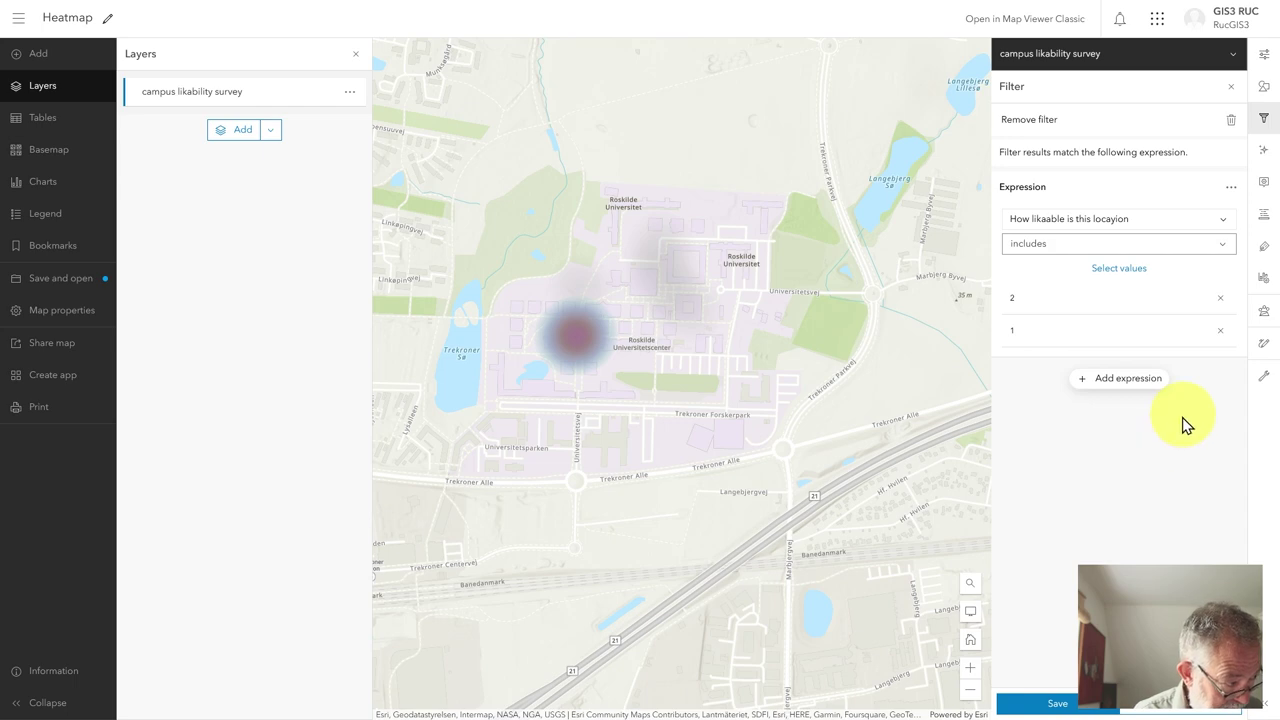
click(1064, 705)
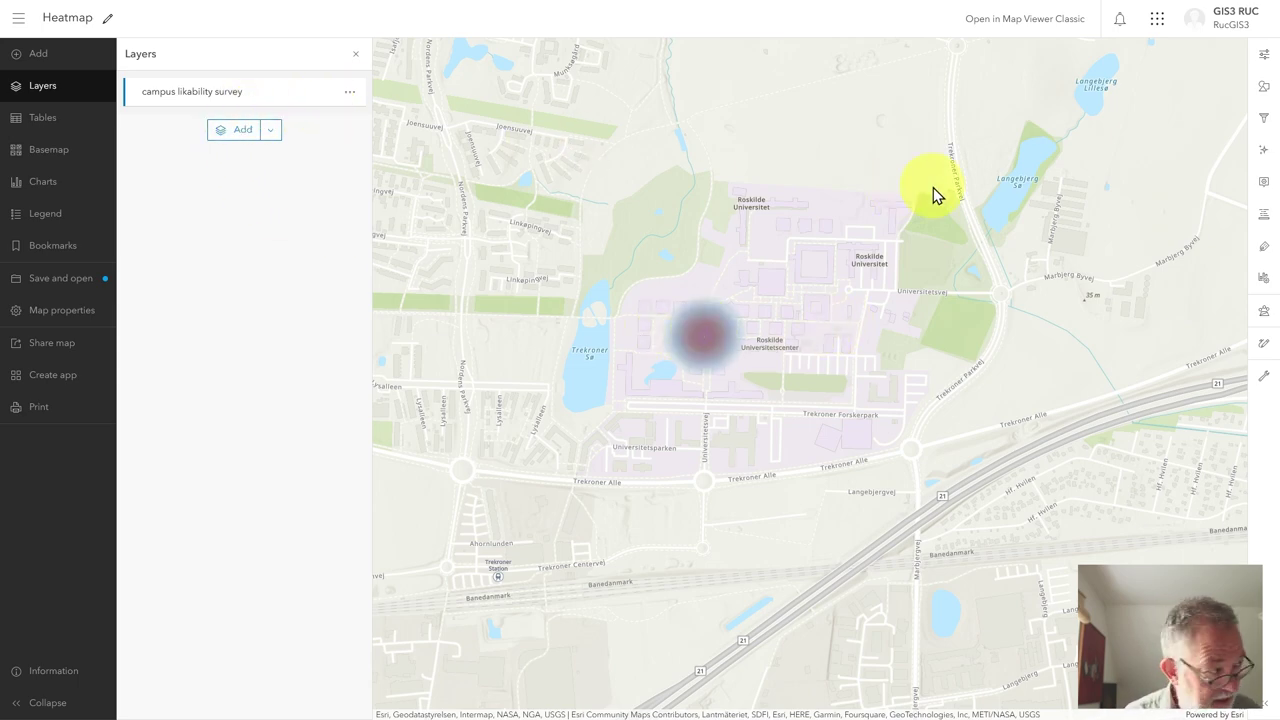
Restyle the heat map with a smaller area of influence, medium edge softening and a slightly raised upper color ramp handle, and finish.
click(1265, 88)
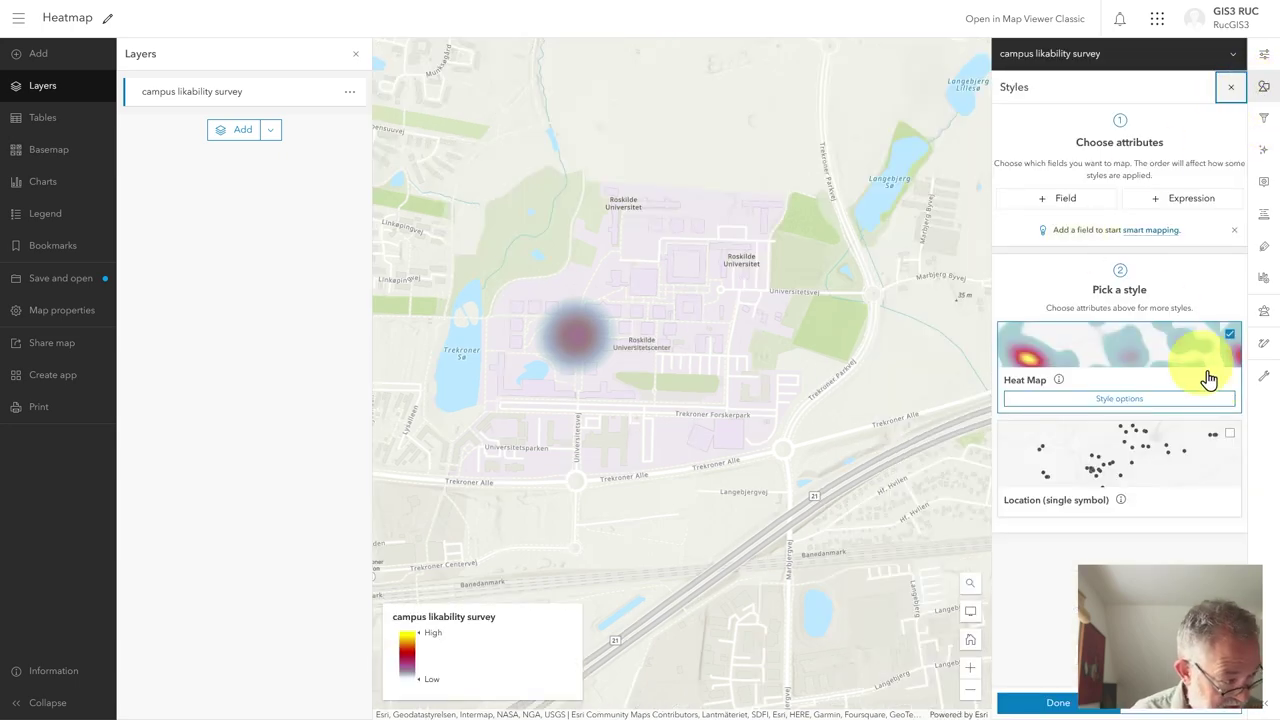
click(1110, 398)
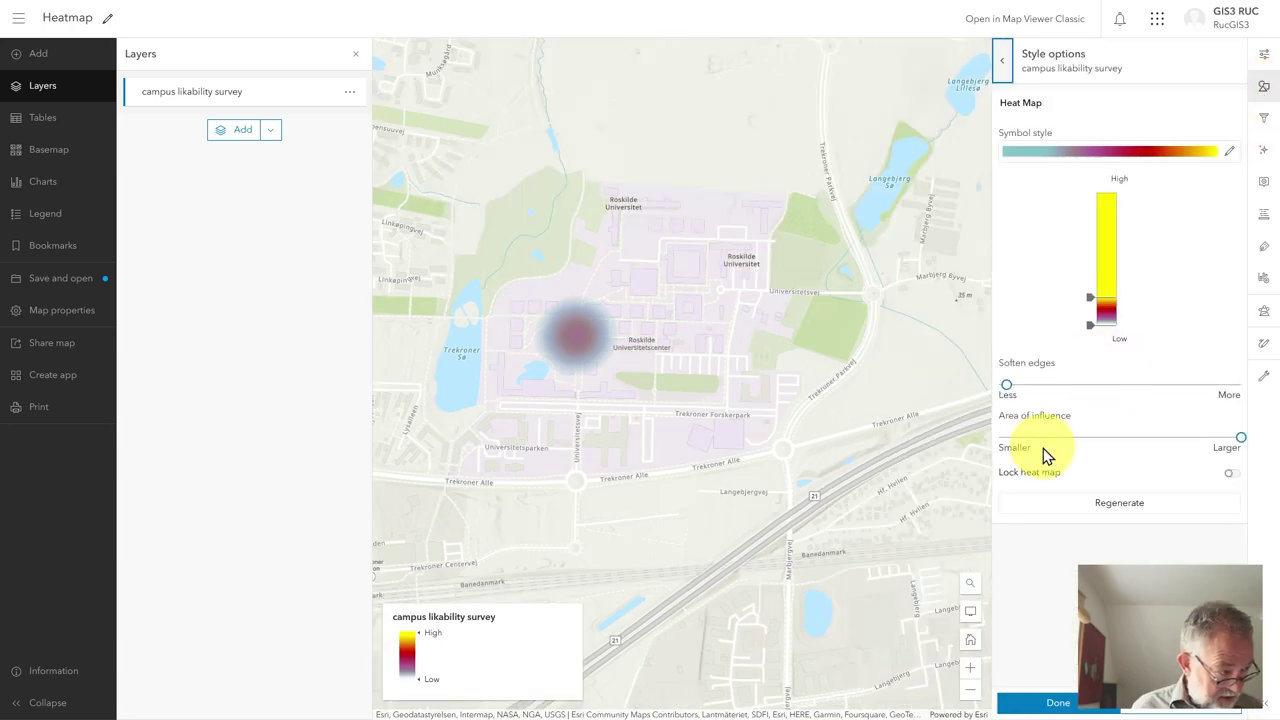
drag(1240, 437, 1068, 437)
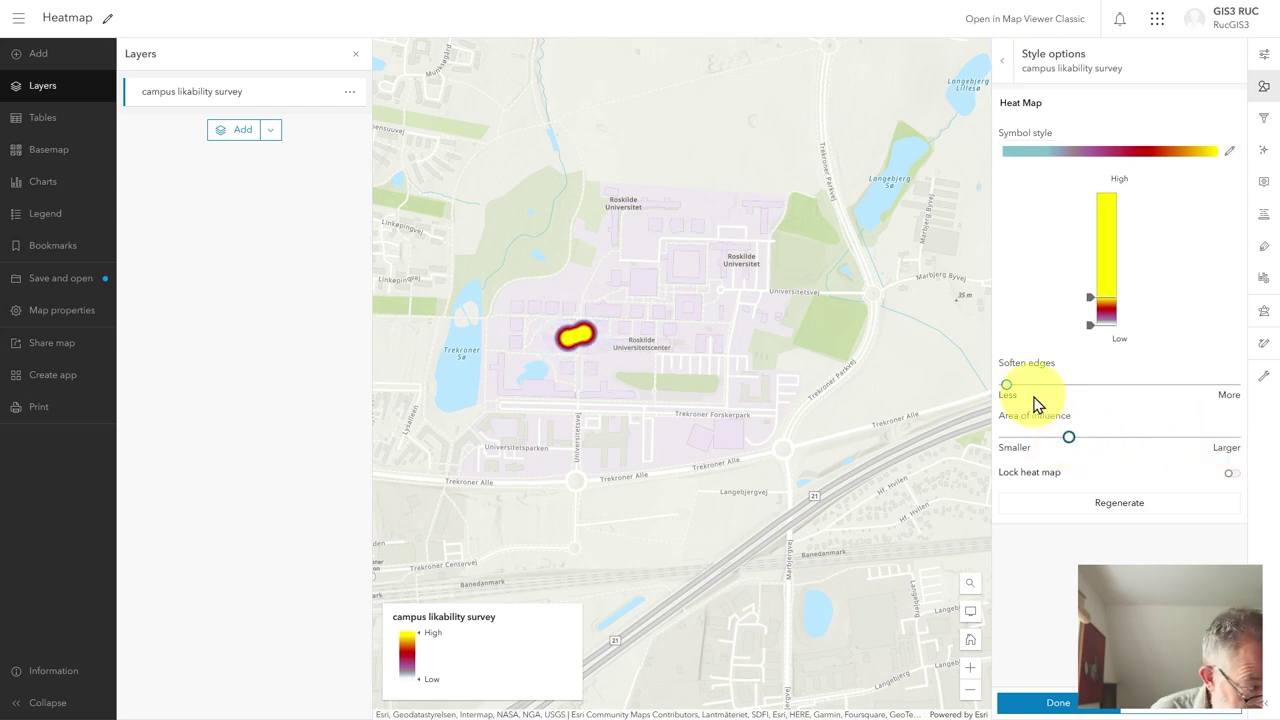
mouse_move(1090, 297)
mouse_down()
mouse_move(1088, 240)
mouse_move(1096, 284)
mouse_up()
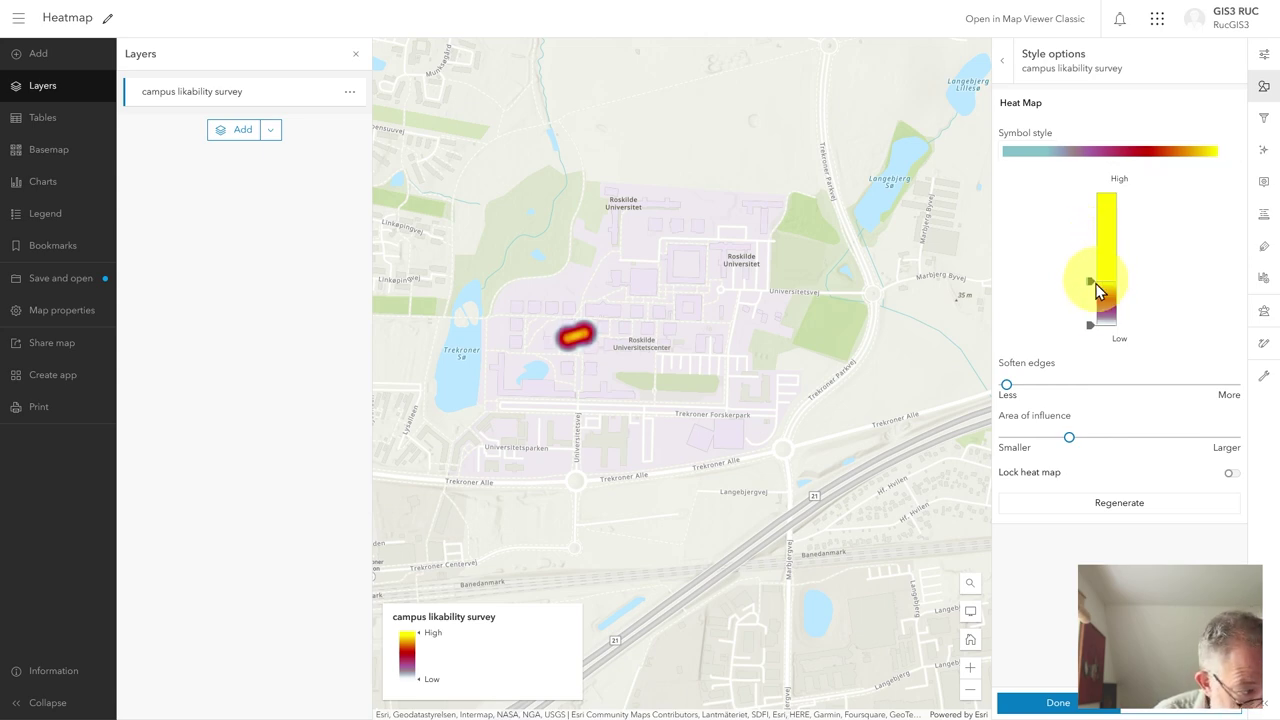
drag(1014, 387, 1118, 393)
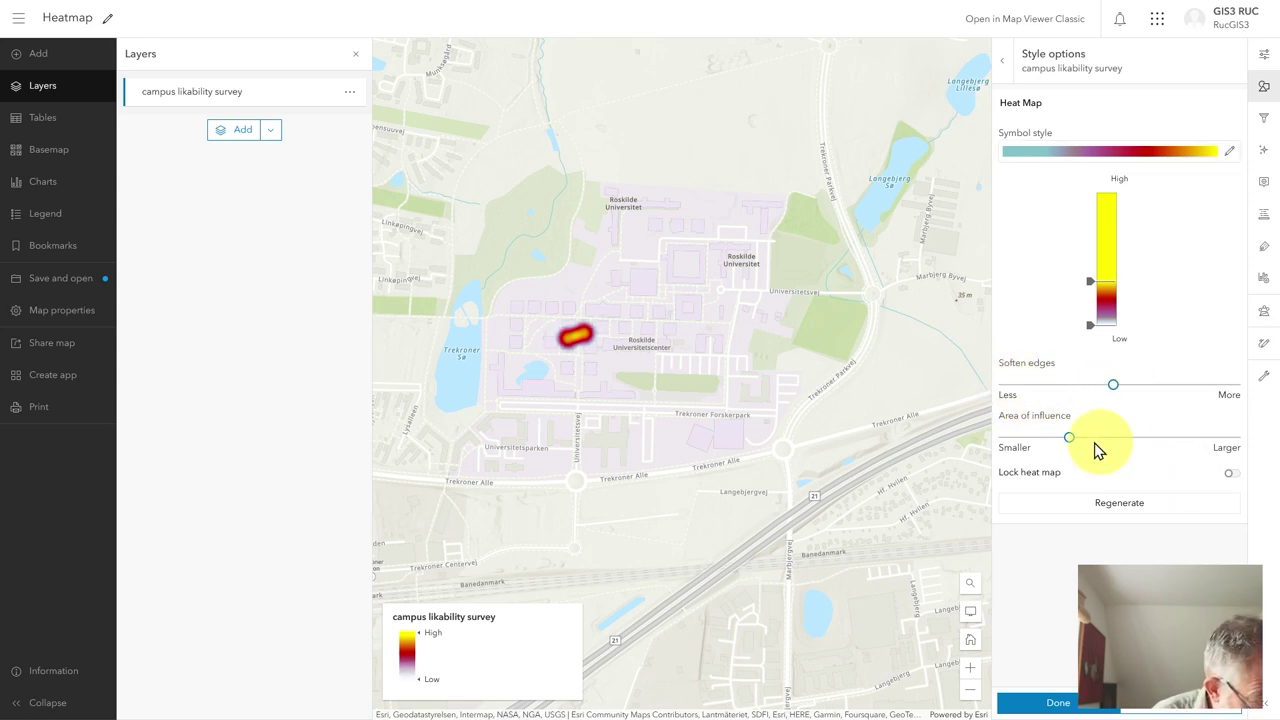
drag(1072, 442, 1086, 437)
click(1096, 288)
mouse_move(1093, 281)
mouse_down()
mouse_move(1089, 251)
mouse_move(1090, 280)
mouse_up()
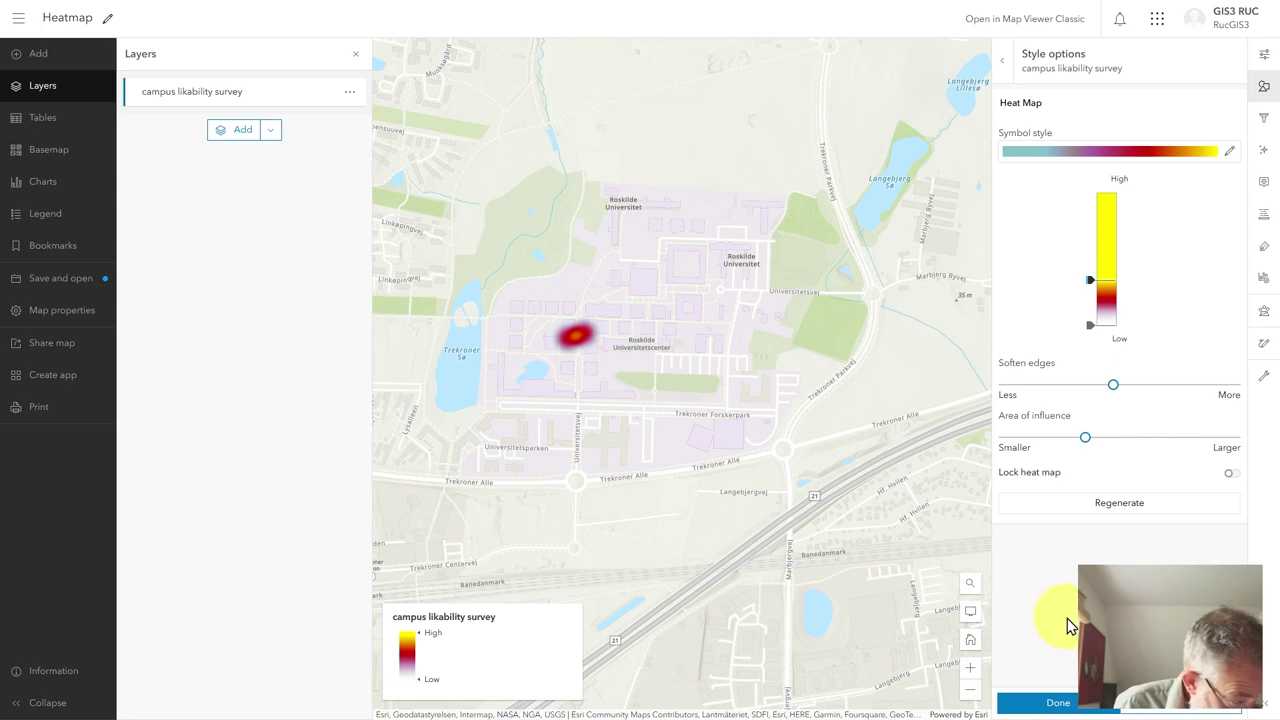
click(1063, 702)
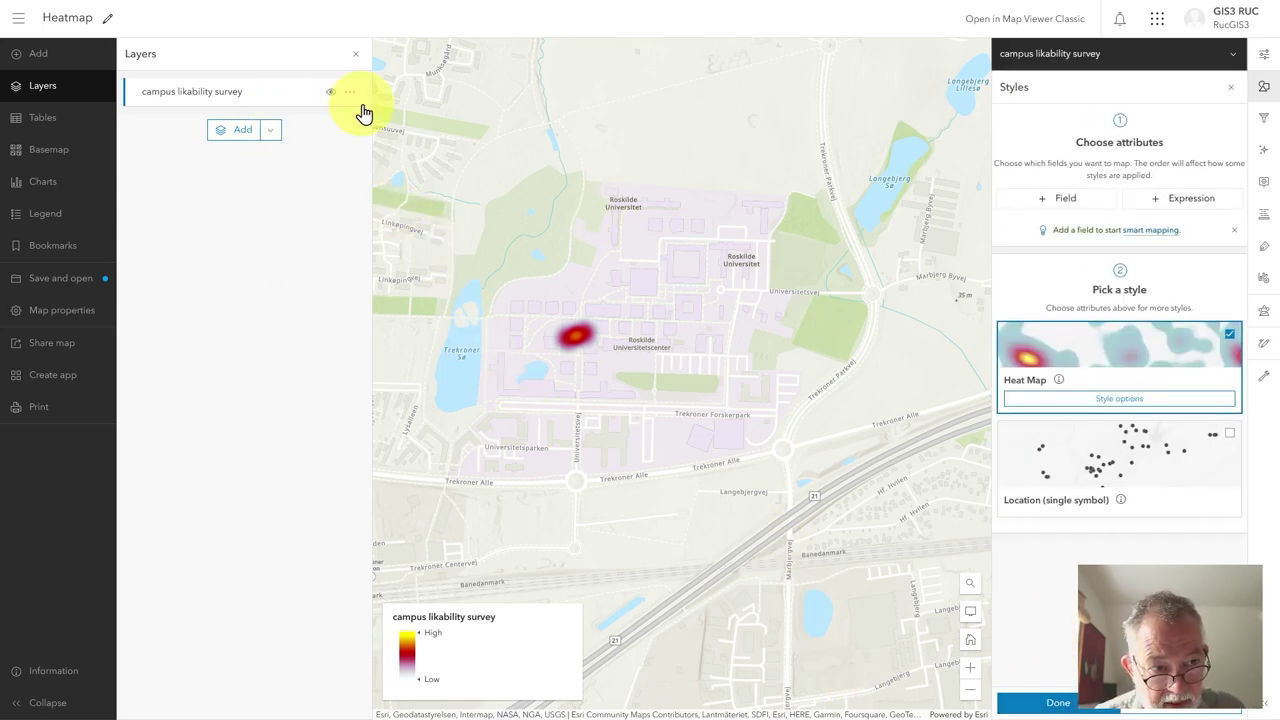
click(1057, 702)
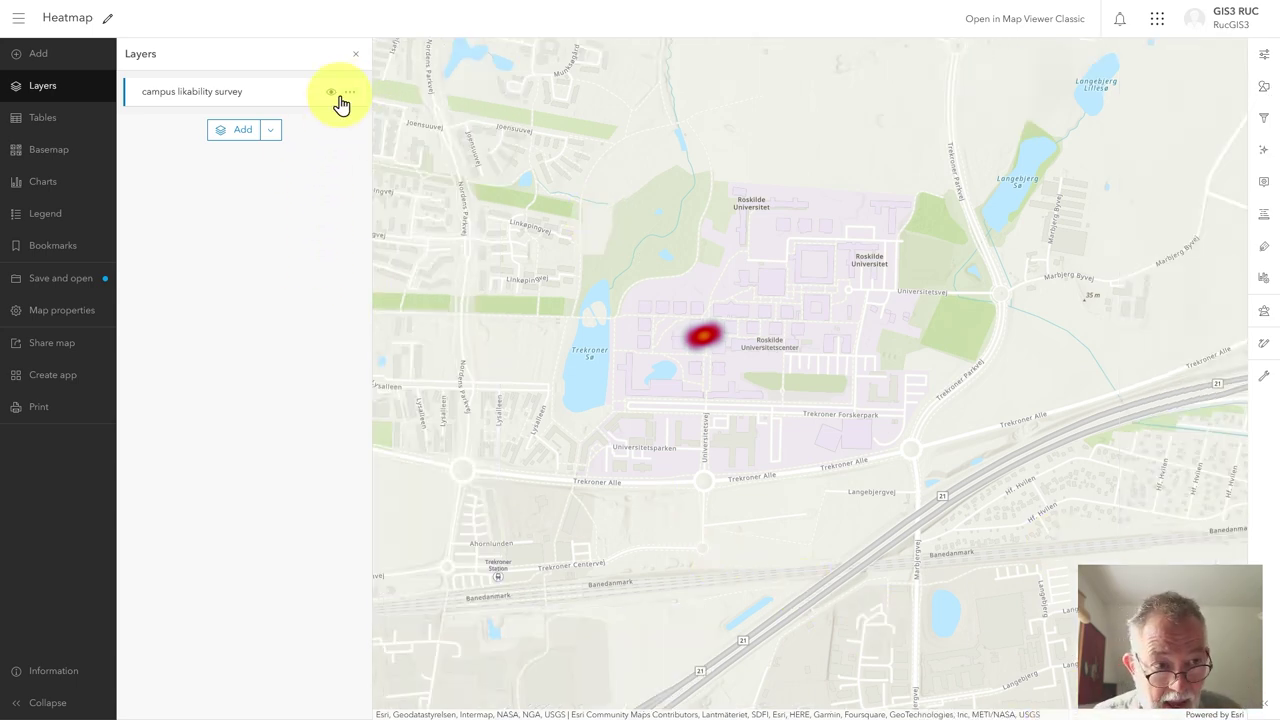
Duplicate the campus likability survey layer and give the copy the Location (single symbol) style.
click(350, 93)
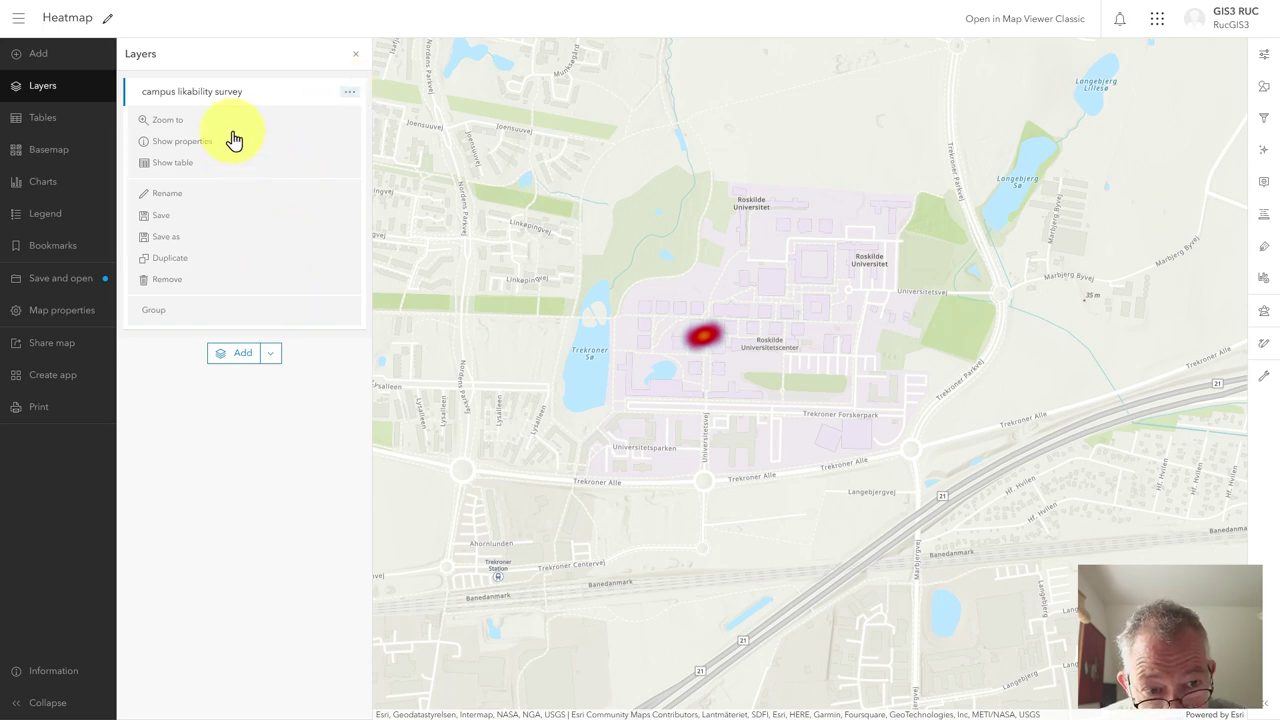
click(218, 258)
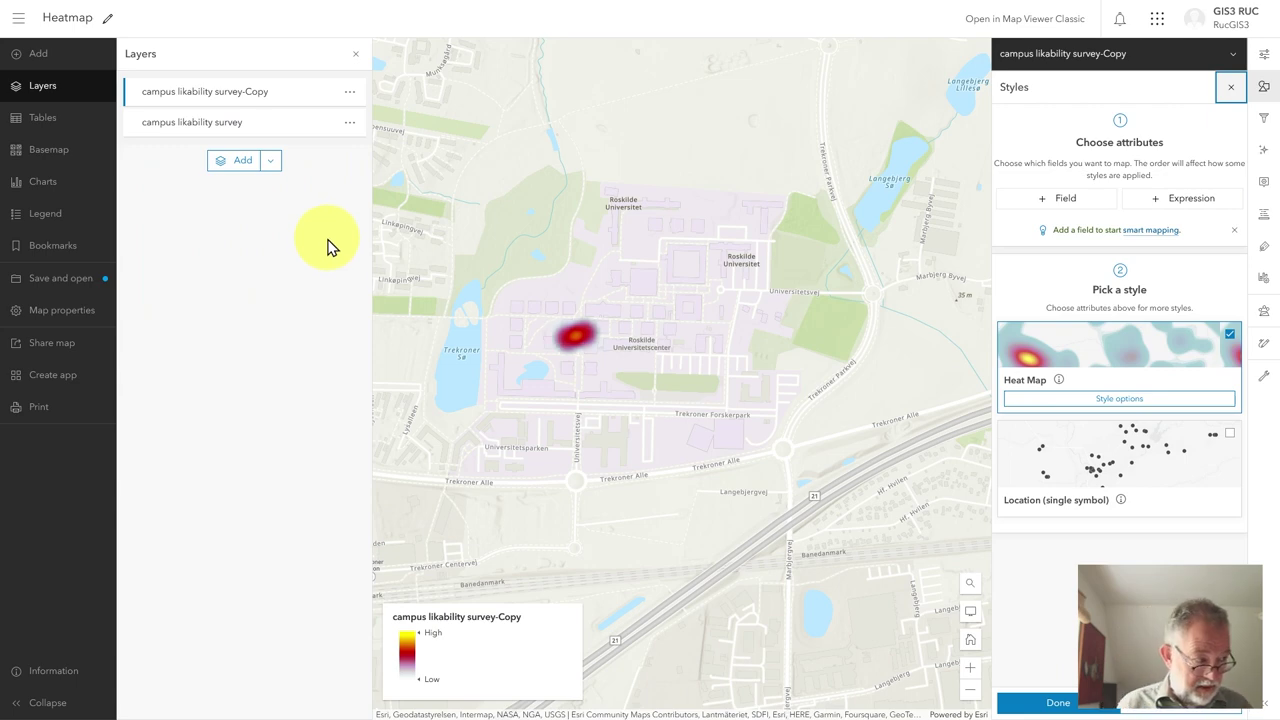
click(1136, 464)
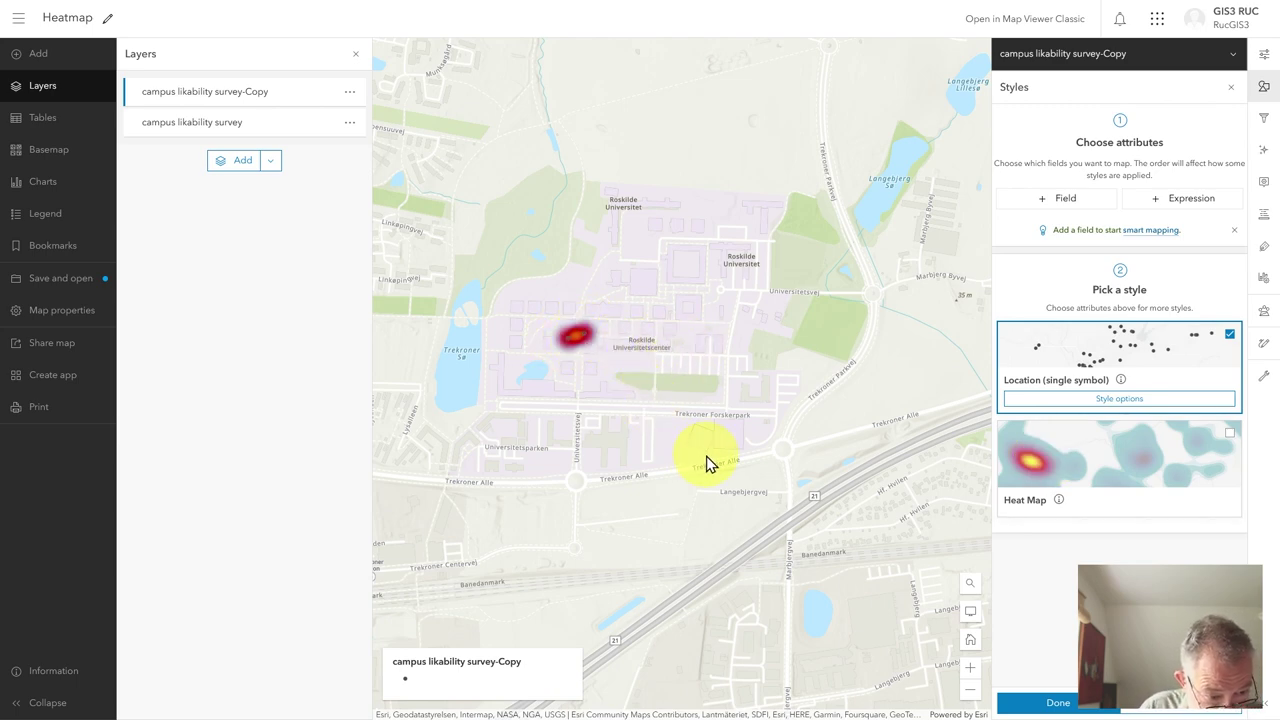
click(1060, 702)
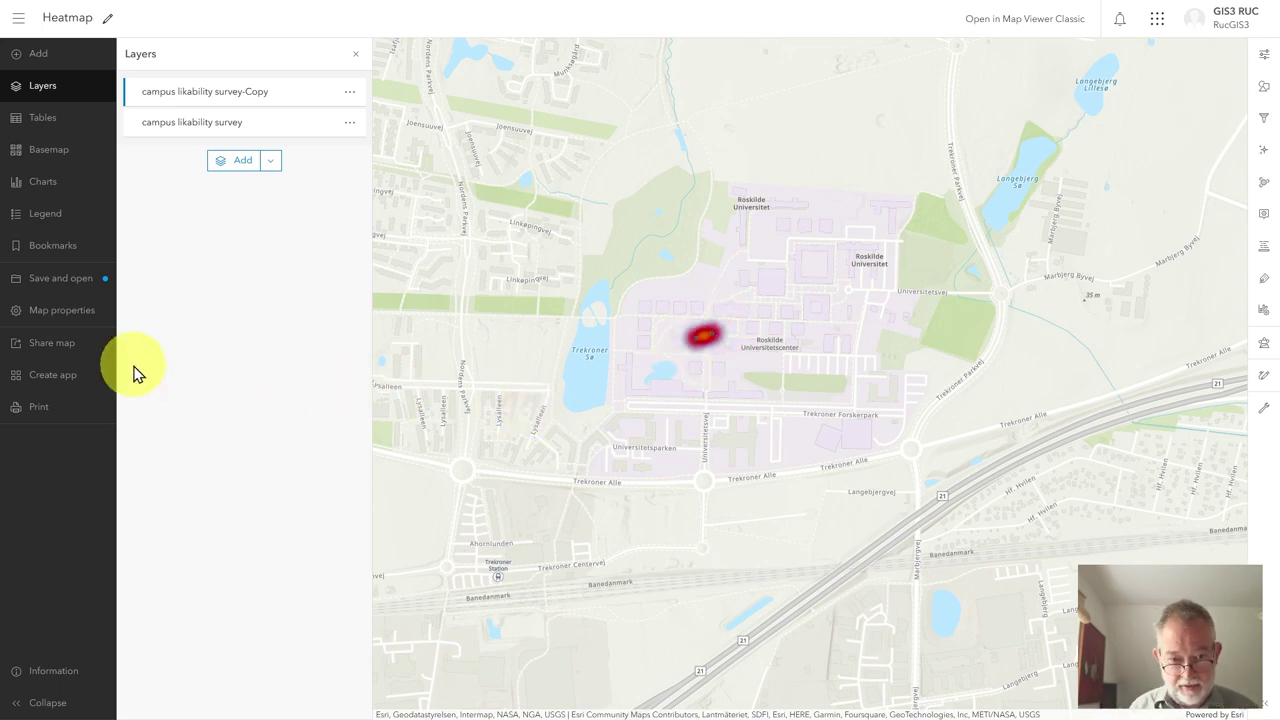
Save the map as a new copy titled Heatmap_not so nice, keeping the proposed folder and category.
click(66, 286)
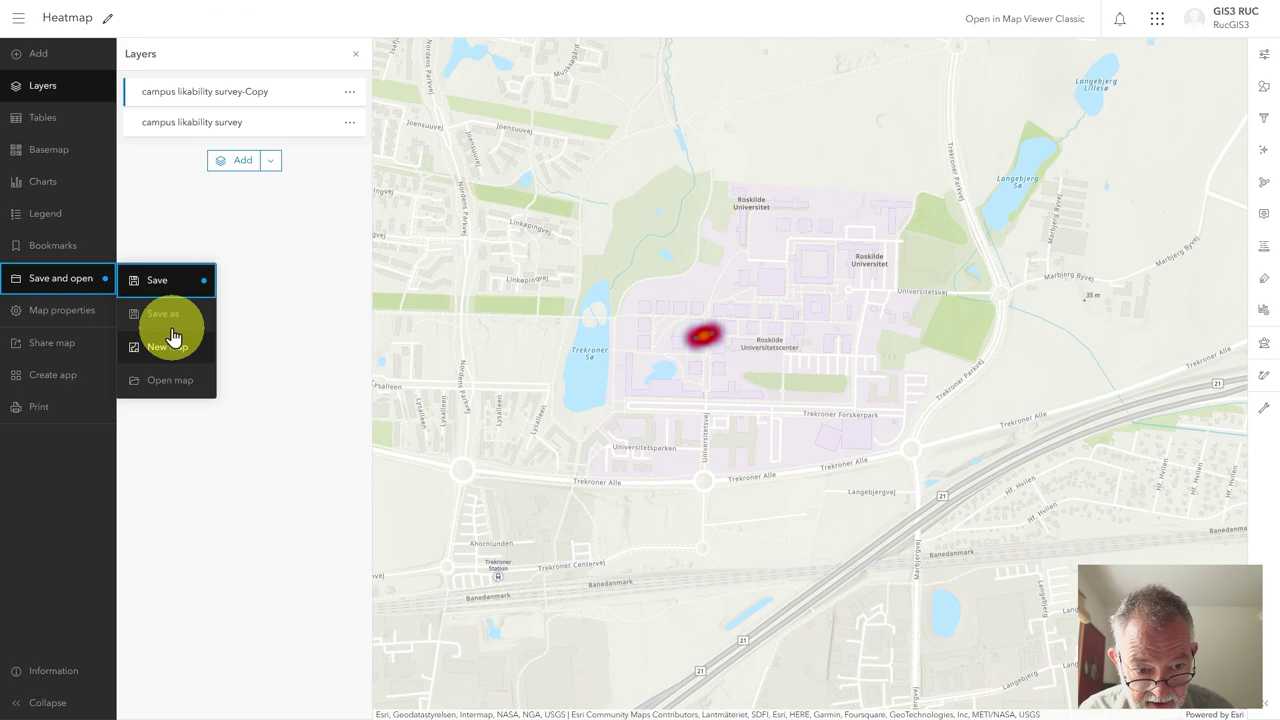
click(170, 317)
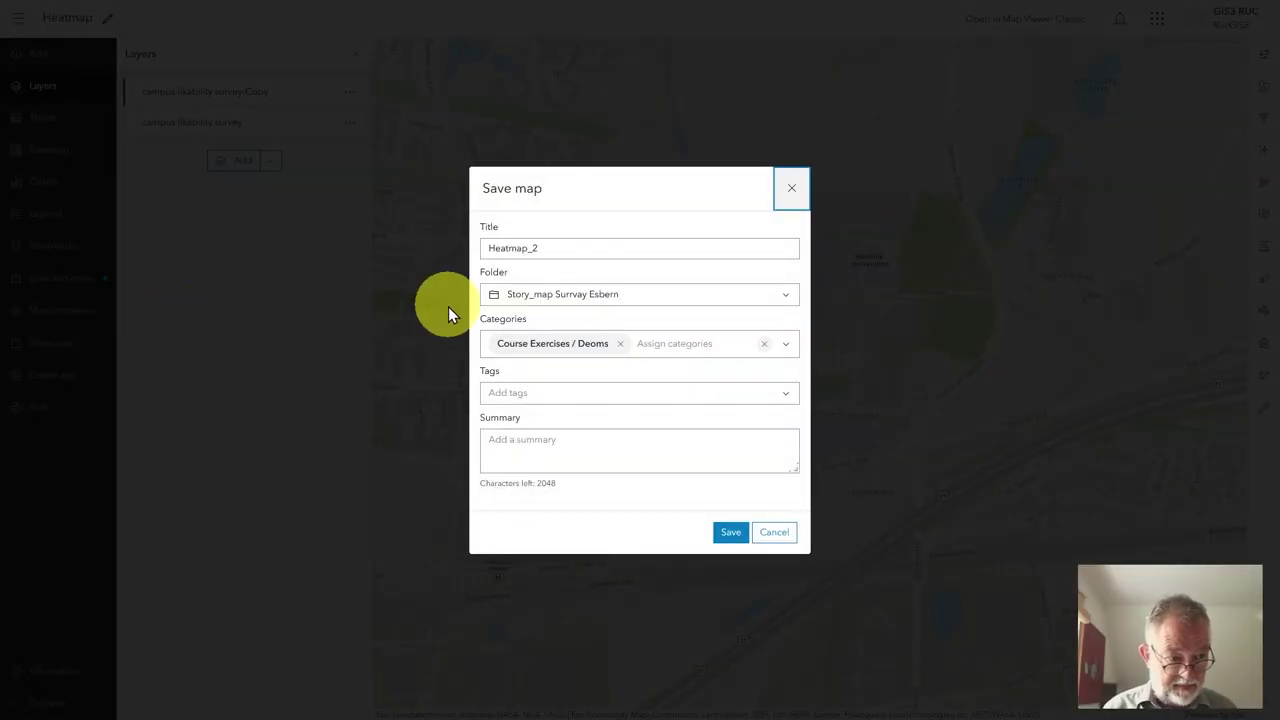
click(562, 248)
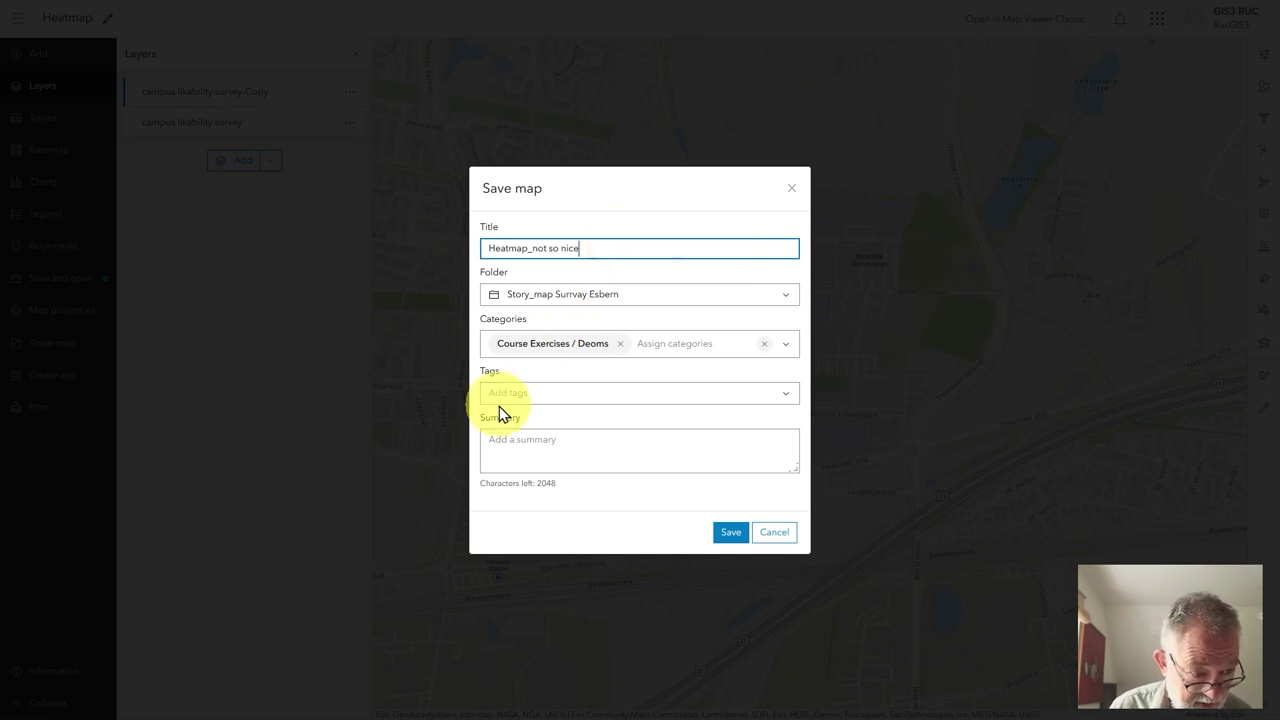
click(731, 536)
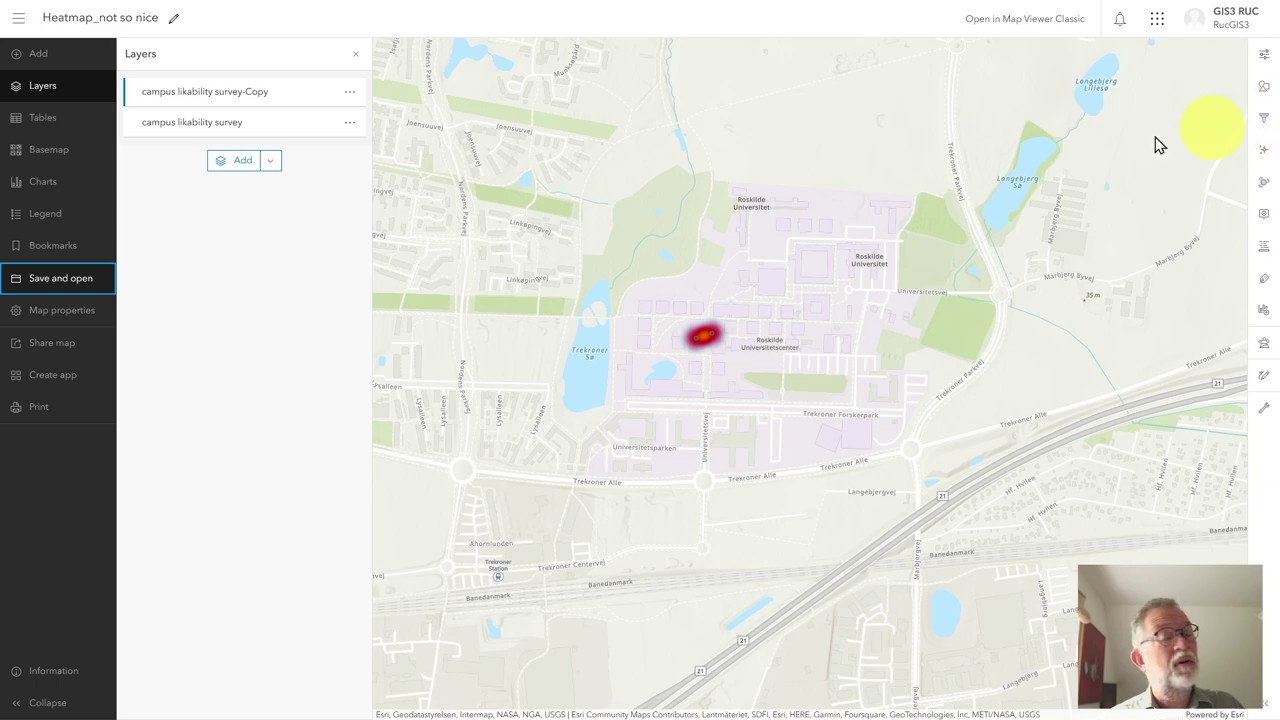
Remove the campus likability survey-Copy layer and give the original survey layer the Location (single symbol) style.
click(350, 96)
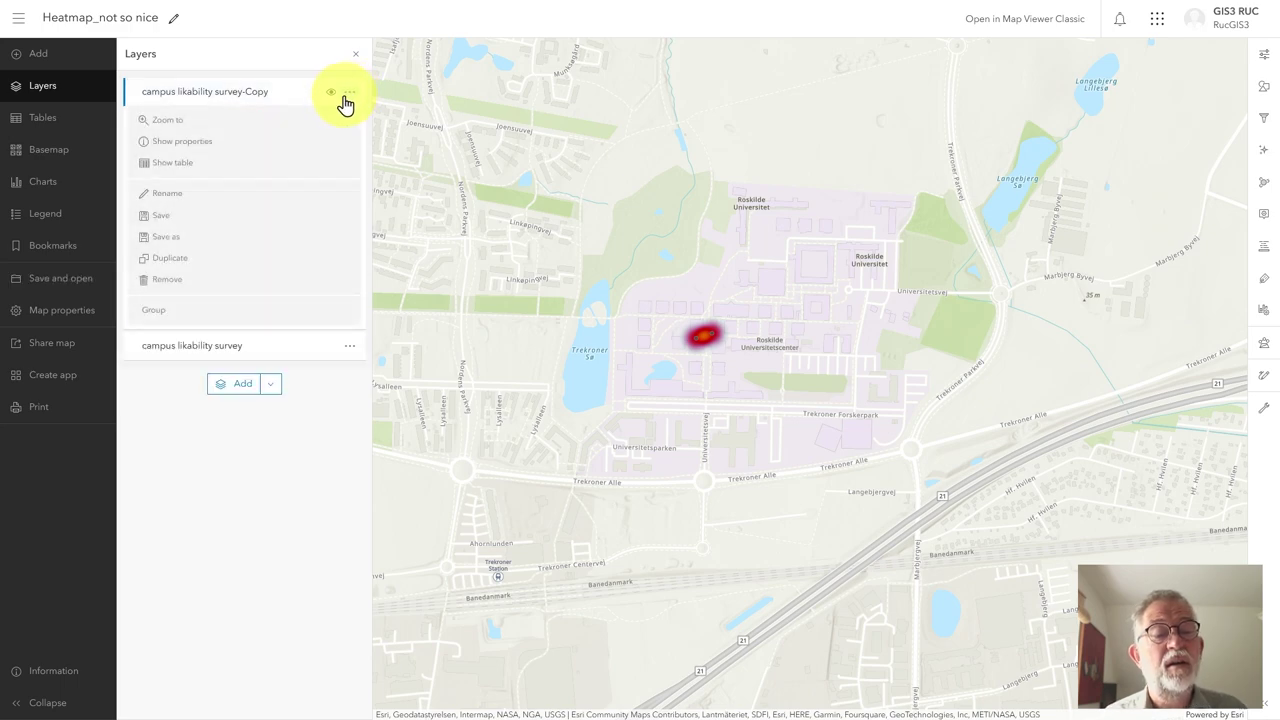
click(160, 284)
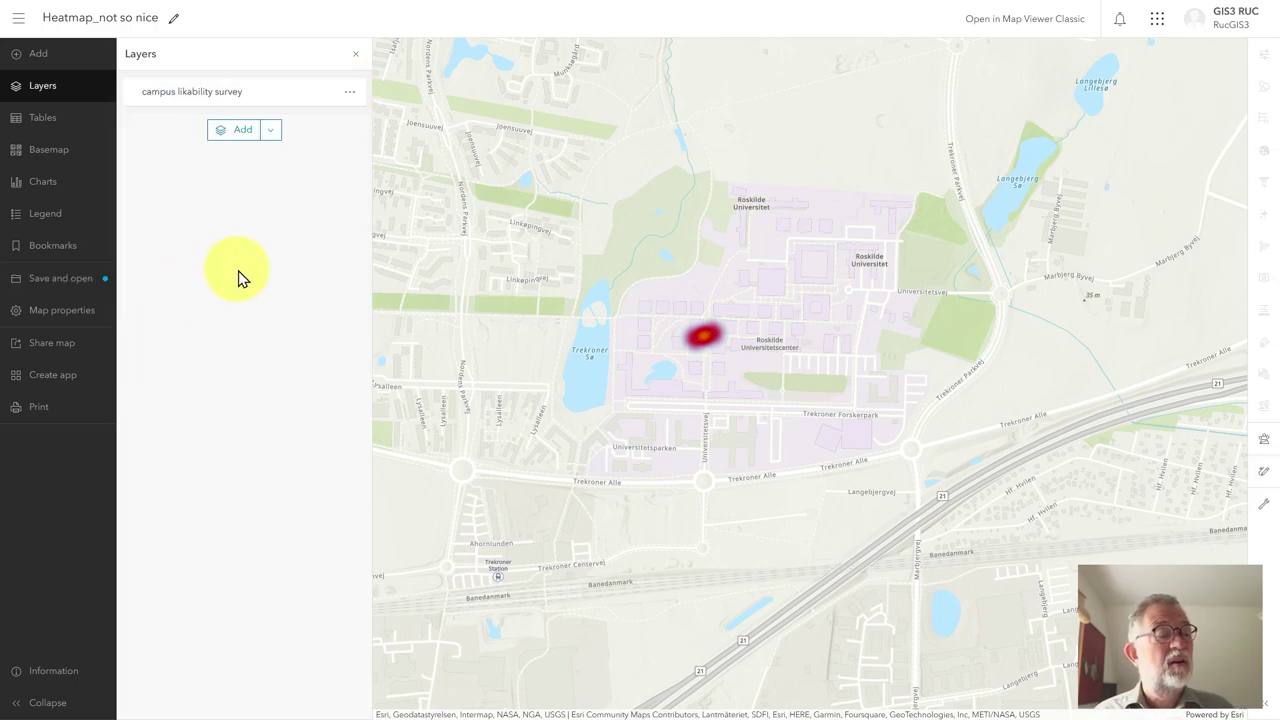
click(300, 100)
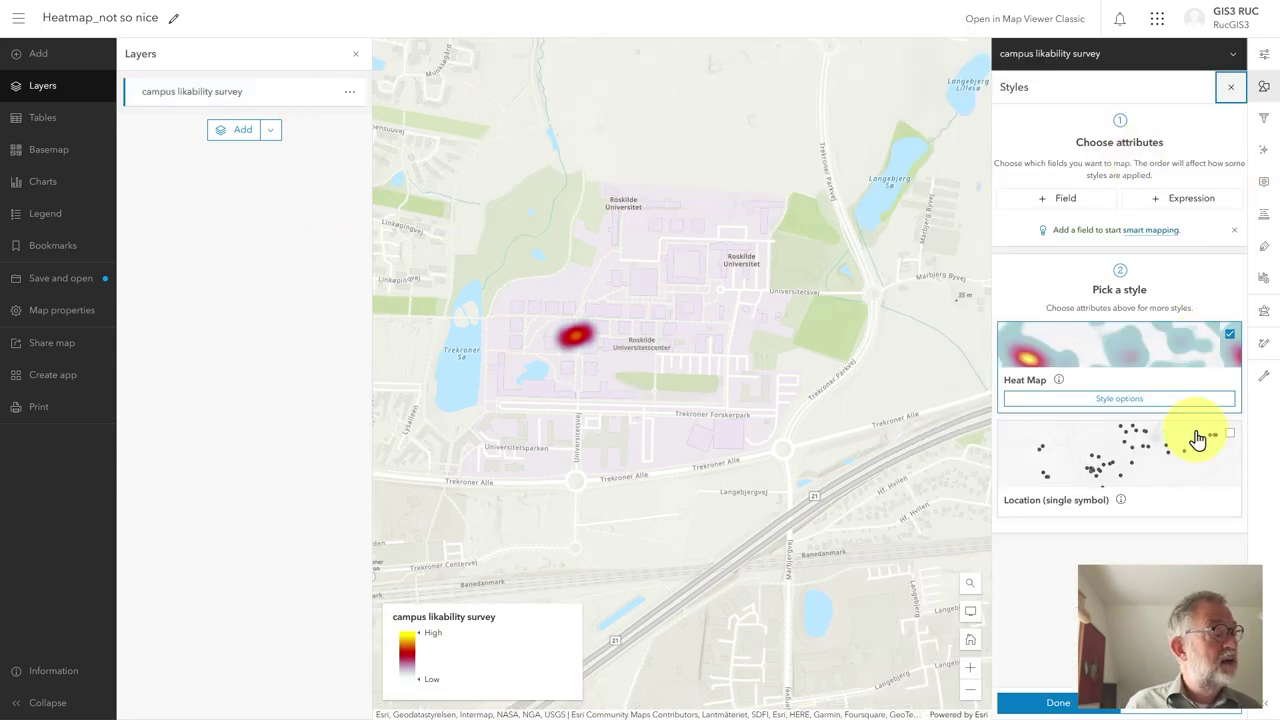
click(1184, 465)
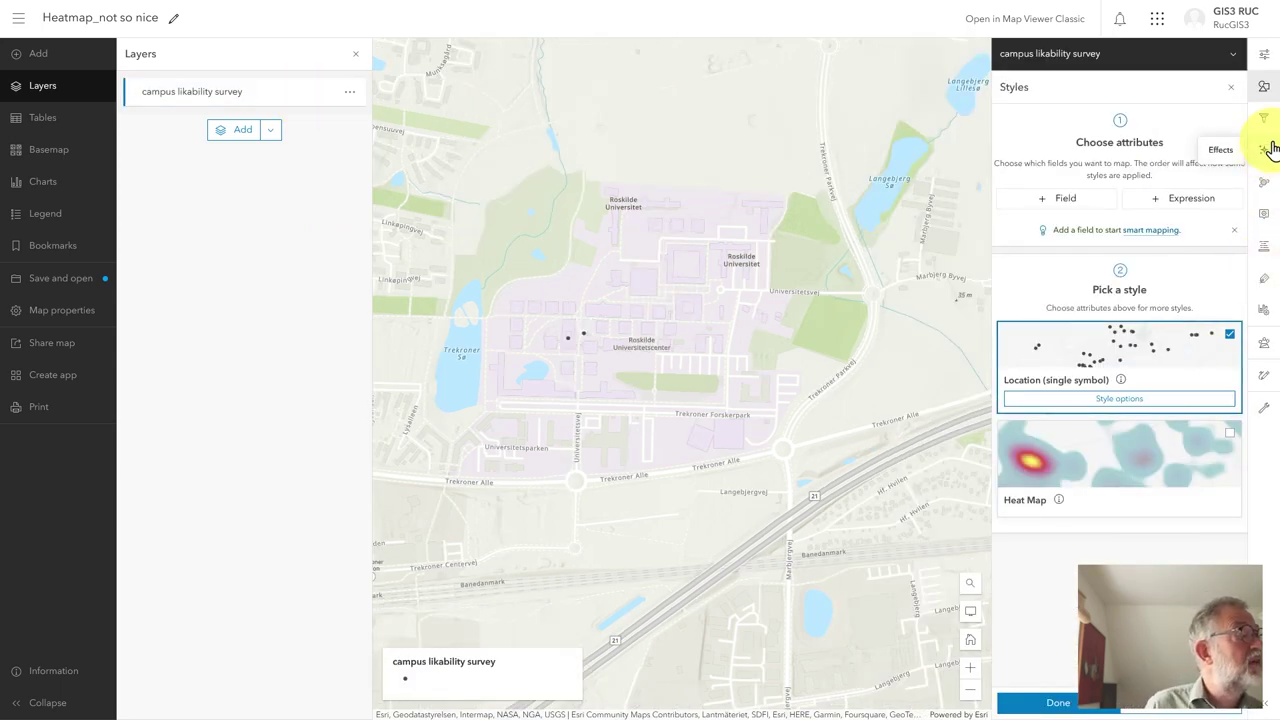
click(1060, 705)
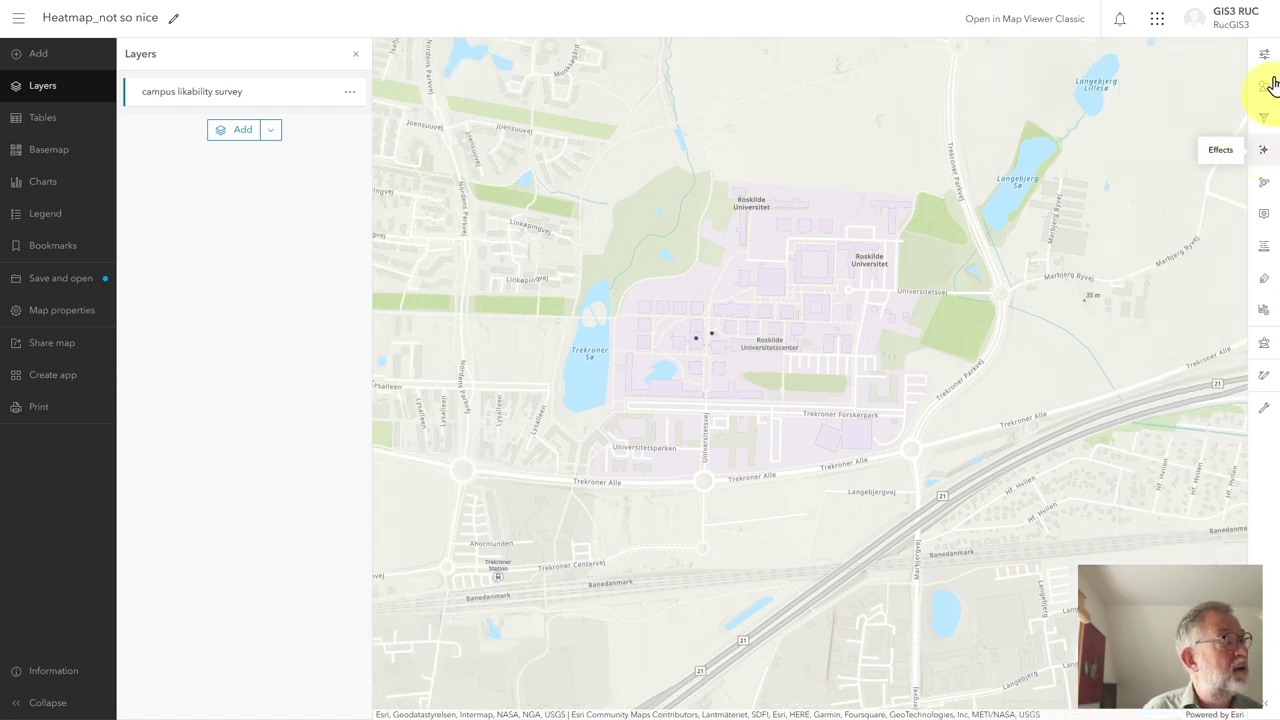
Add rating 3 to the included values in the survey layer's filter.
click(1266, 120)
click(1194, 129)
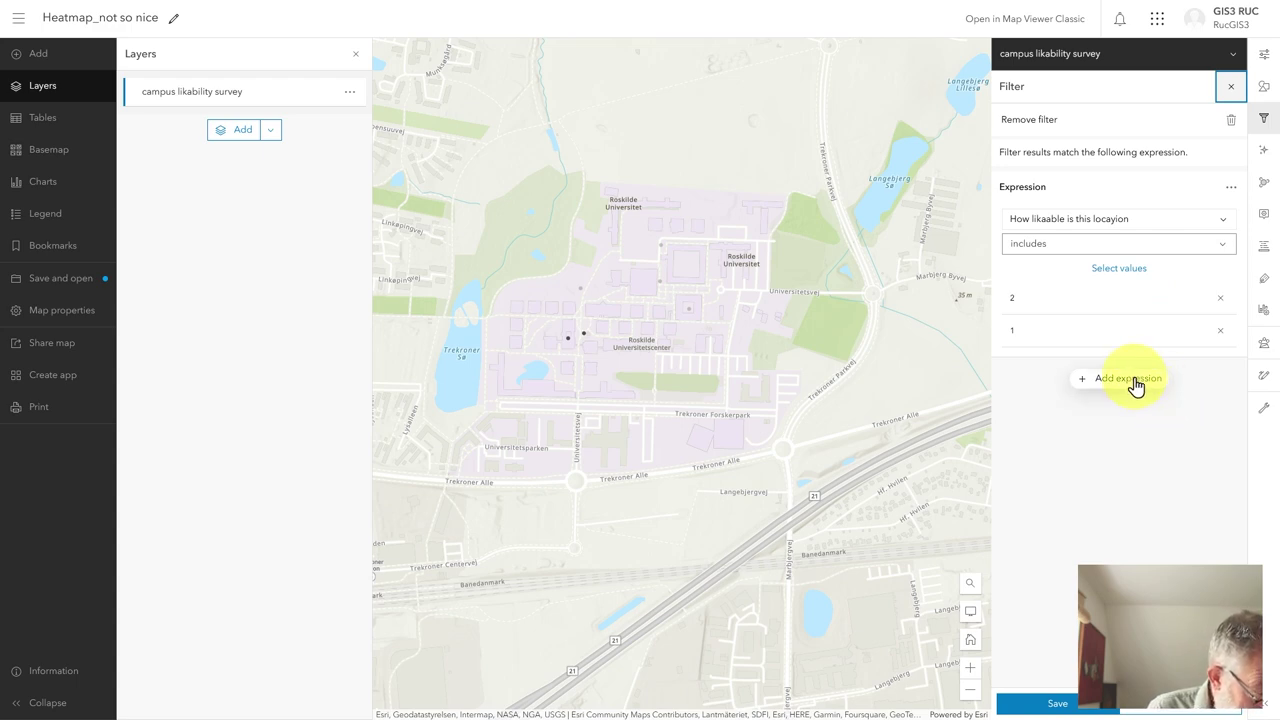
click(1112, 273)
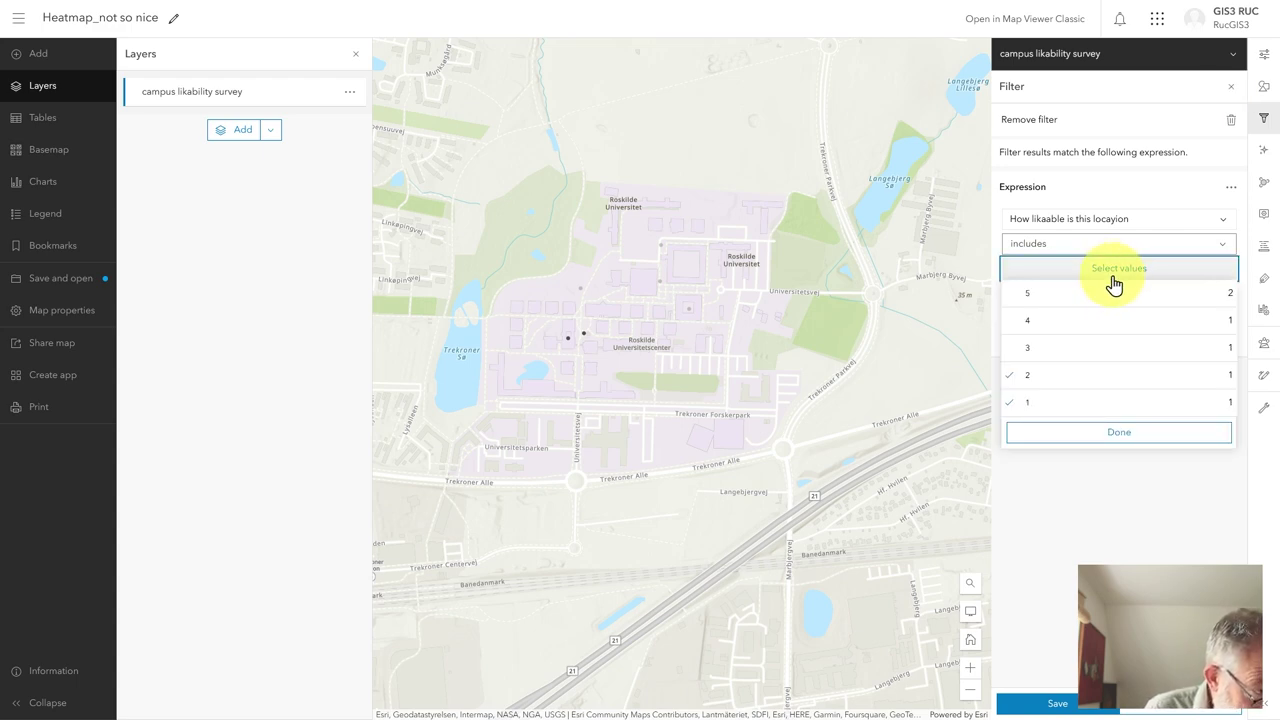
click(1022, 350)
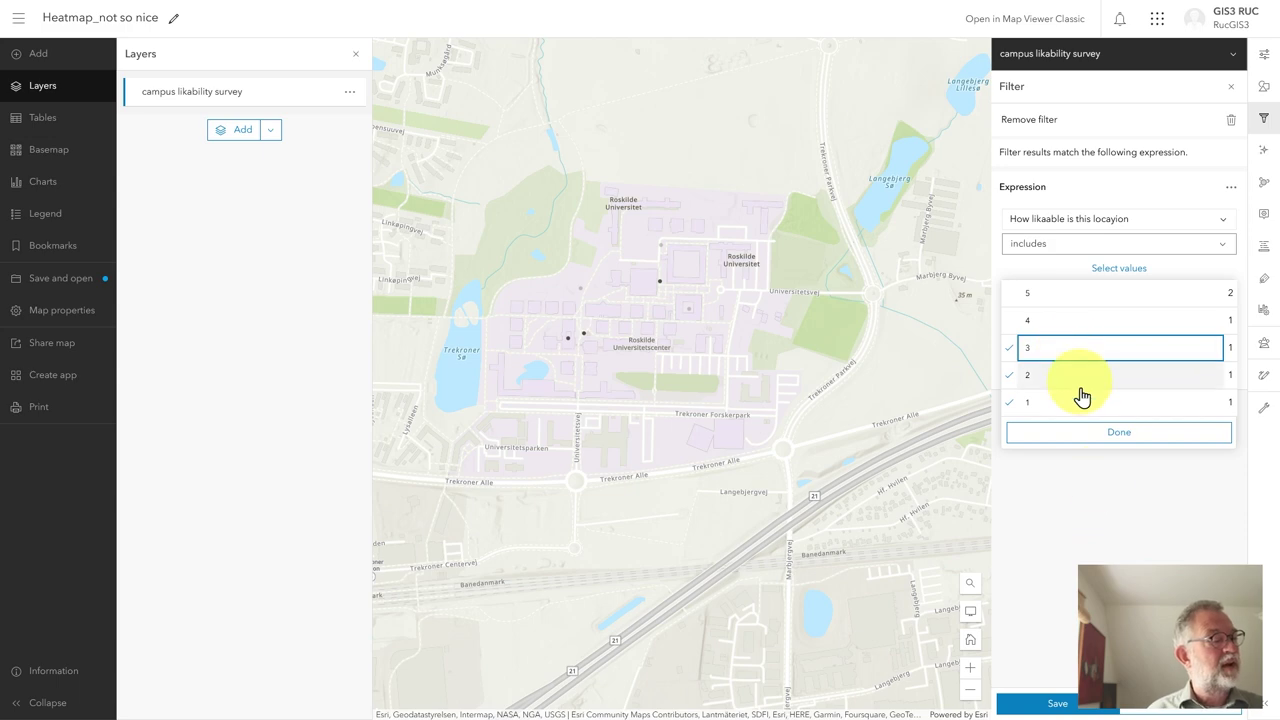
click(1128, 434)
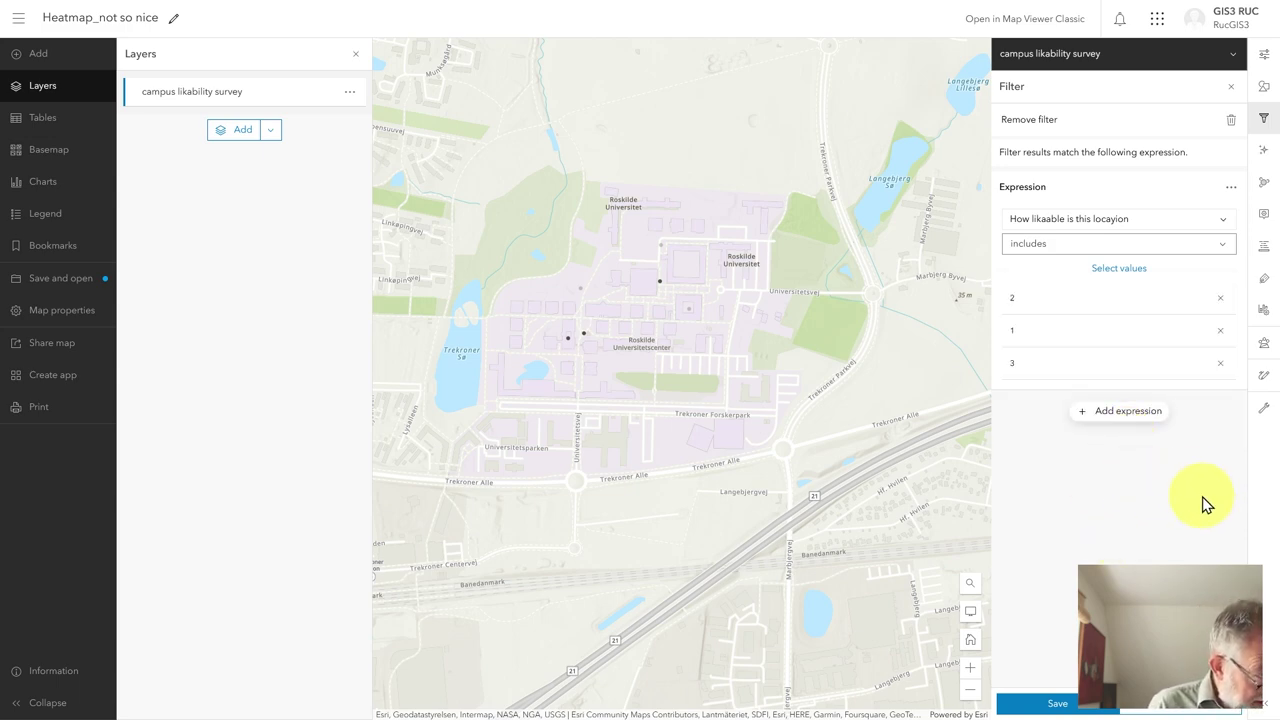
Add a second filter expression based on the Please enter your Name field.
click(1110, 414)
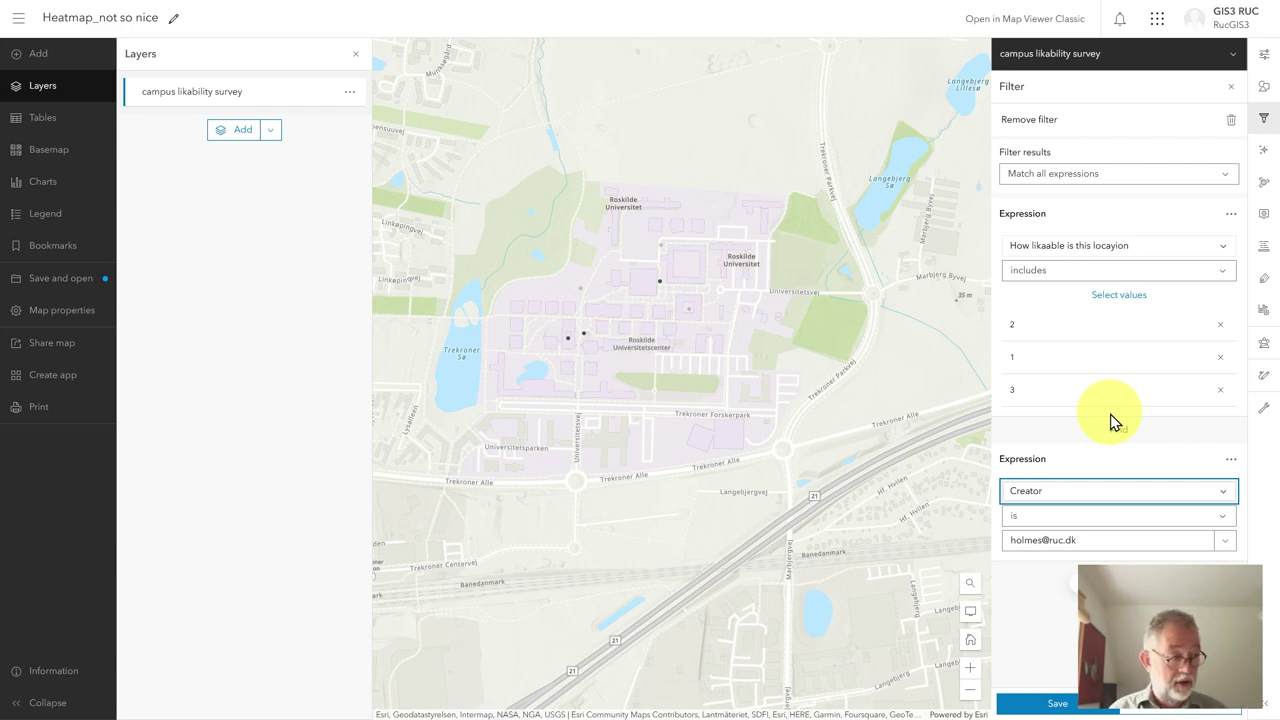
click(1048, 492)
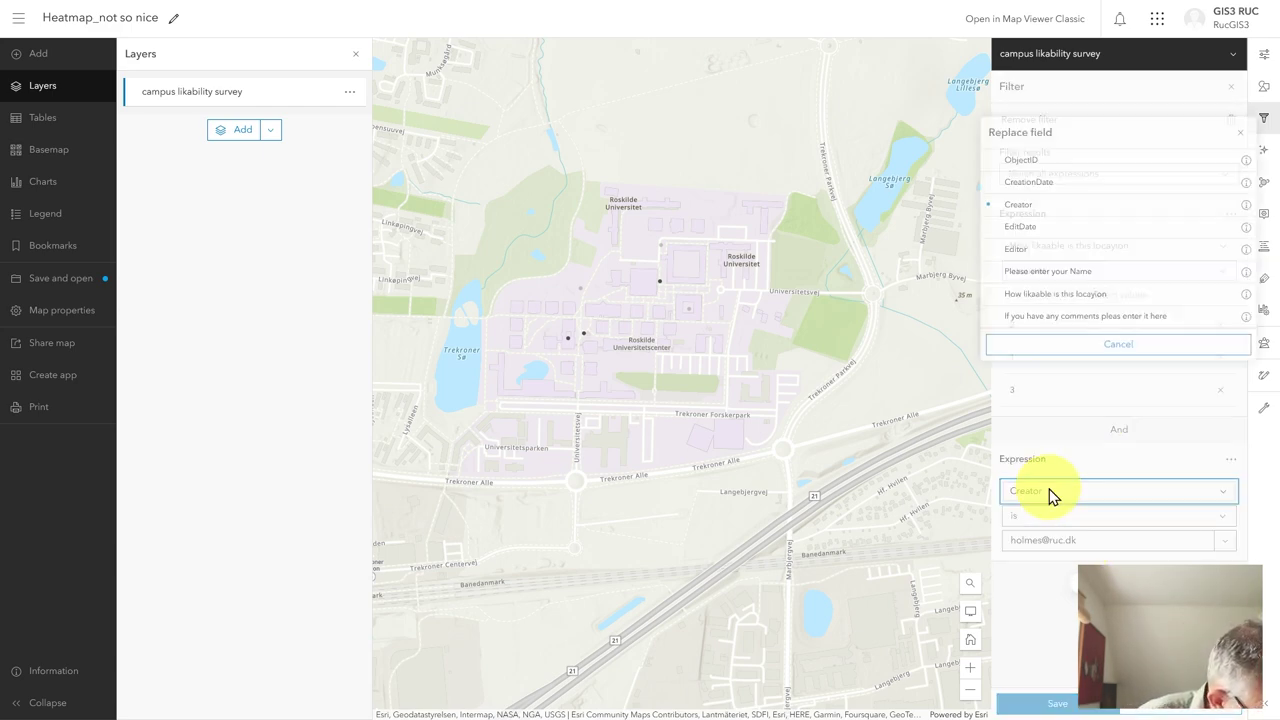
click(1113, 272)
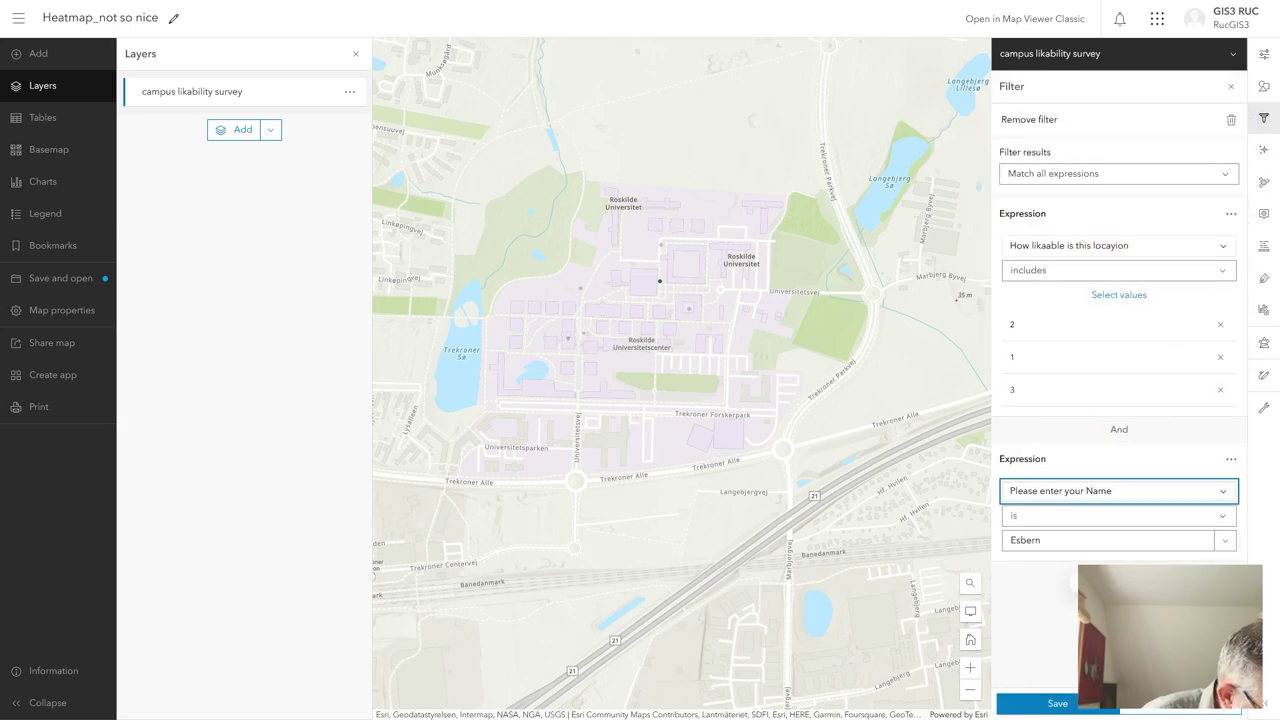
Save the survey layer's two-expression filter, and reopen it to remove the Please enter your Name expression.
click(1062, 704)
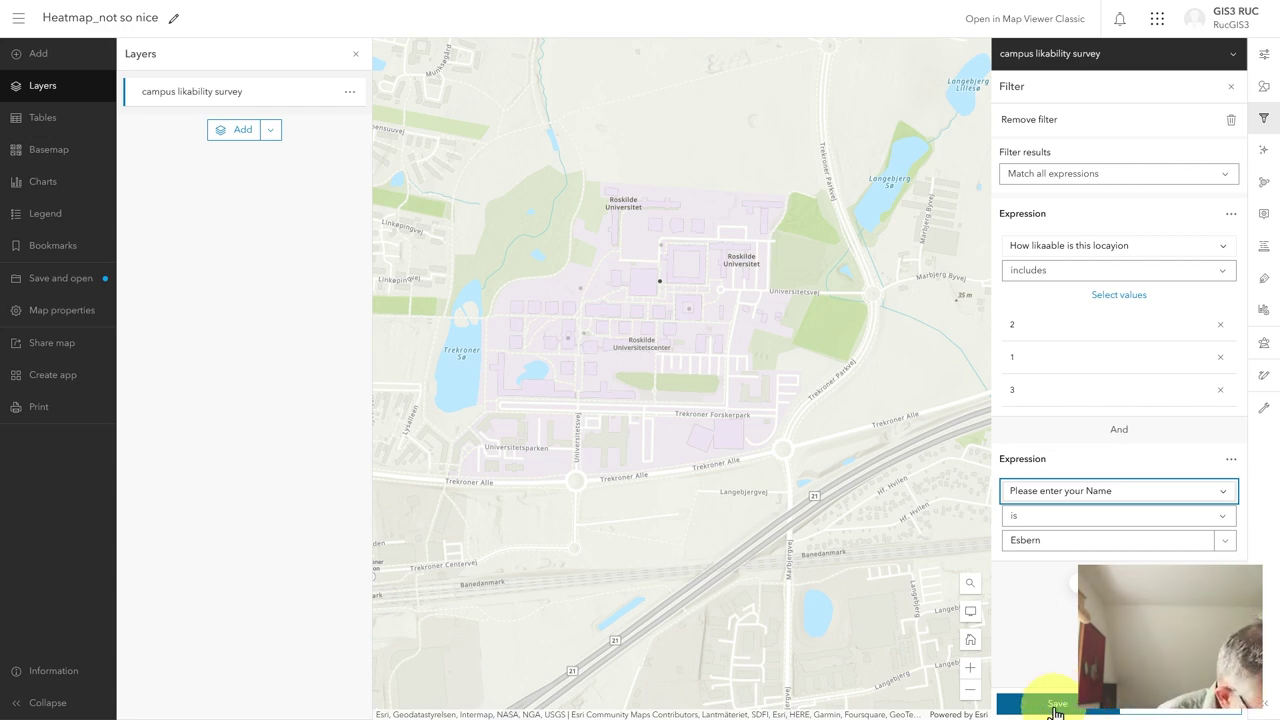
click(1090, 706)
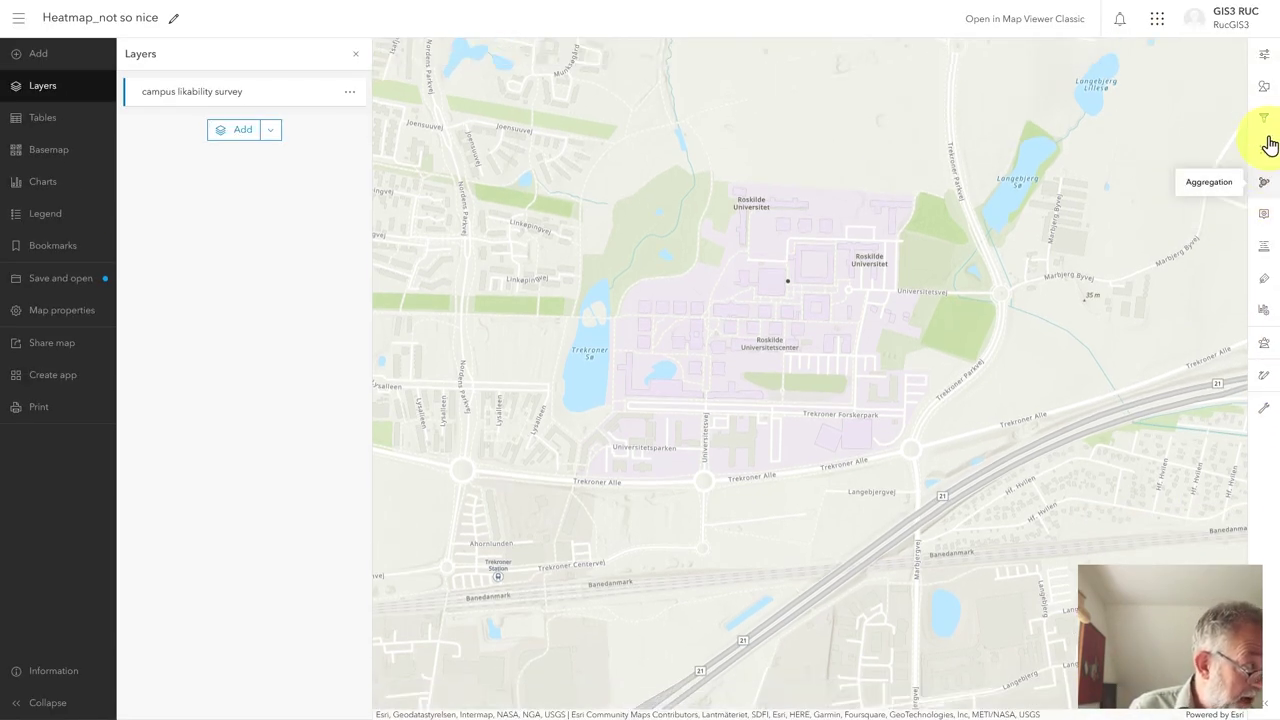
click(1265, 120)
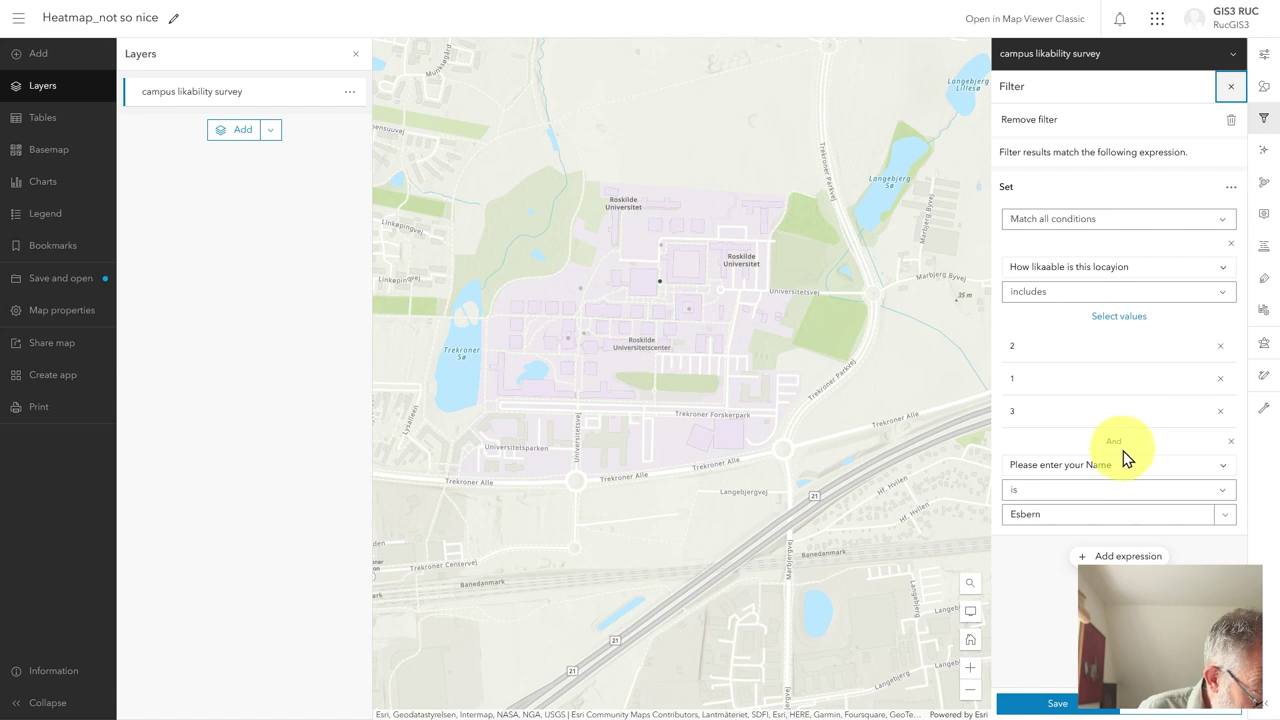
click(1230, 443)
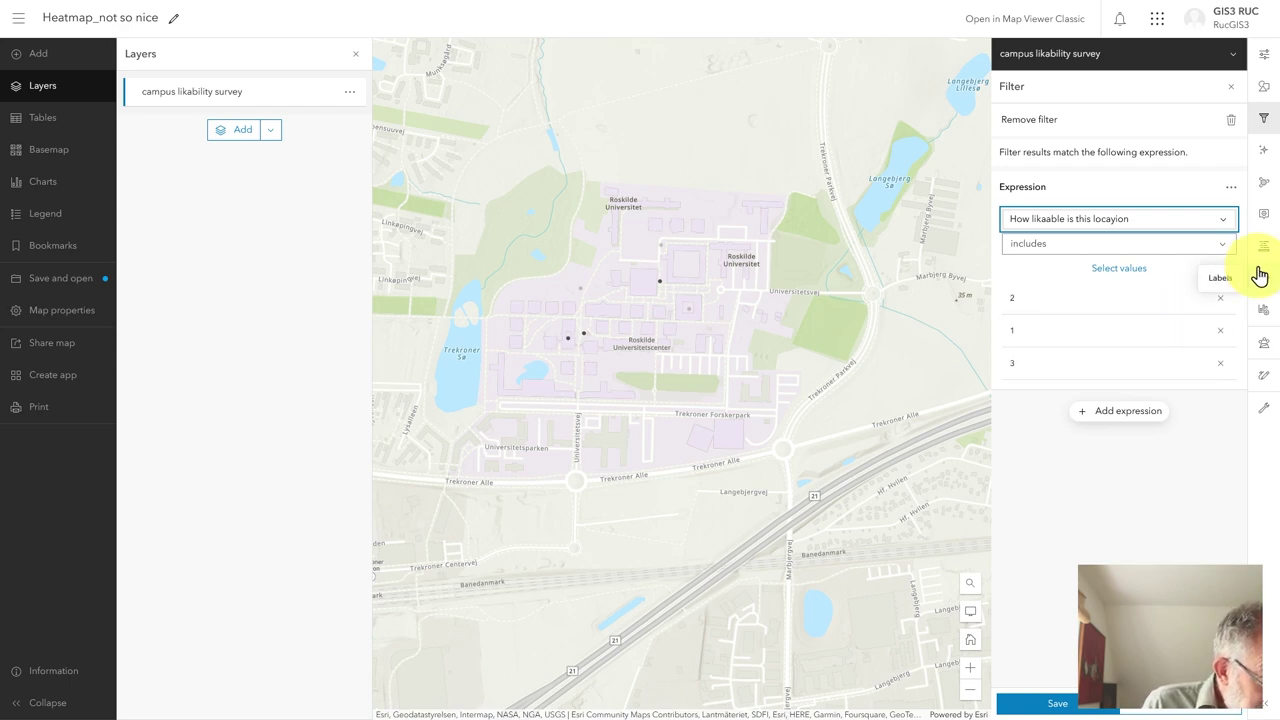
Add a second filter expression on the Creator field and make the filter match at least one expression.
click(1140, 416)
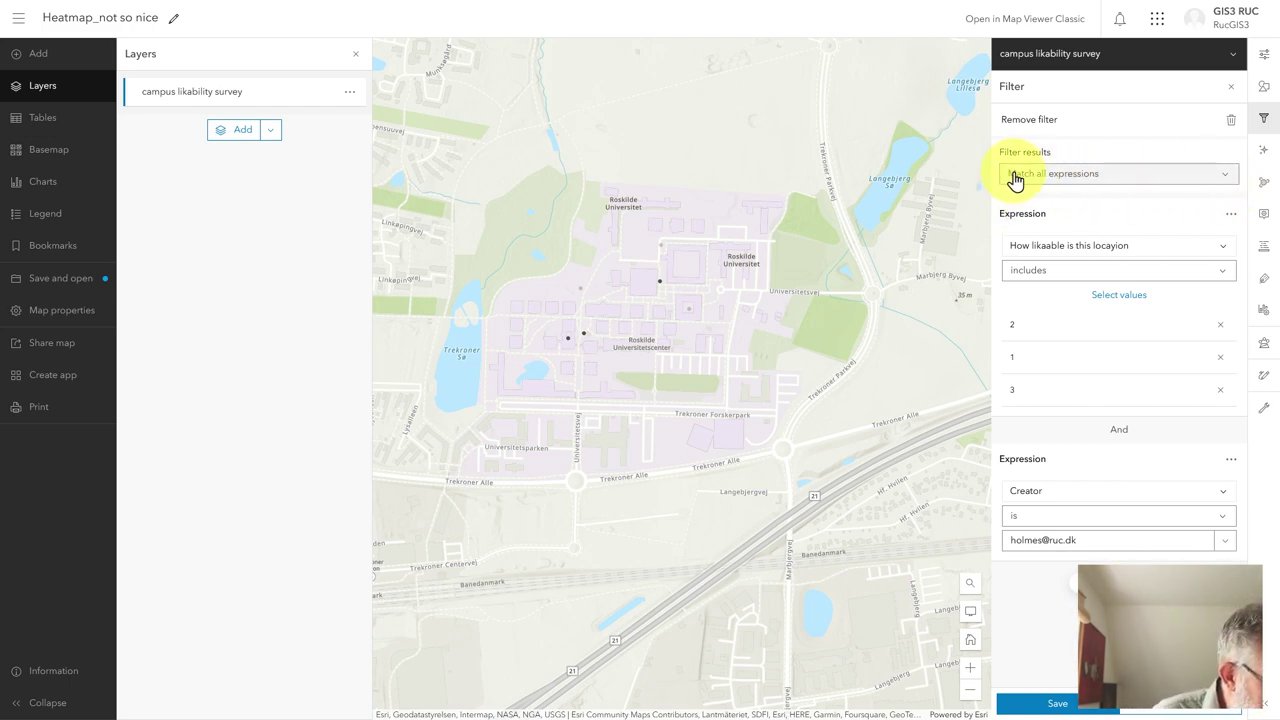
click(1178, 182)
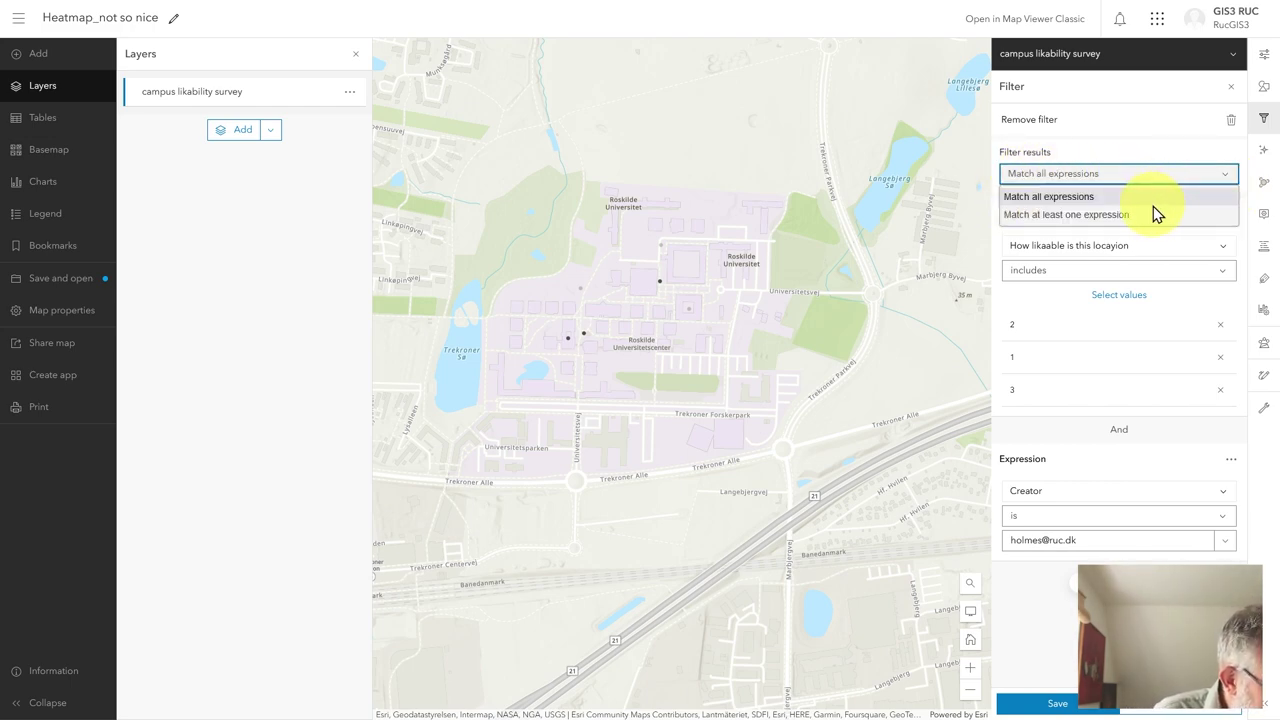
click(1155, 220)
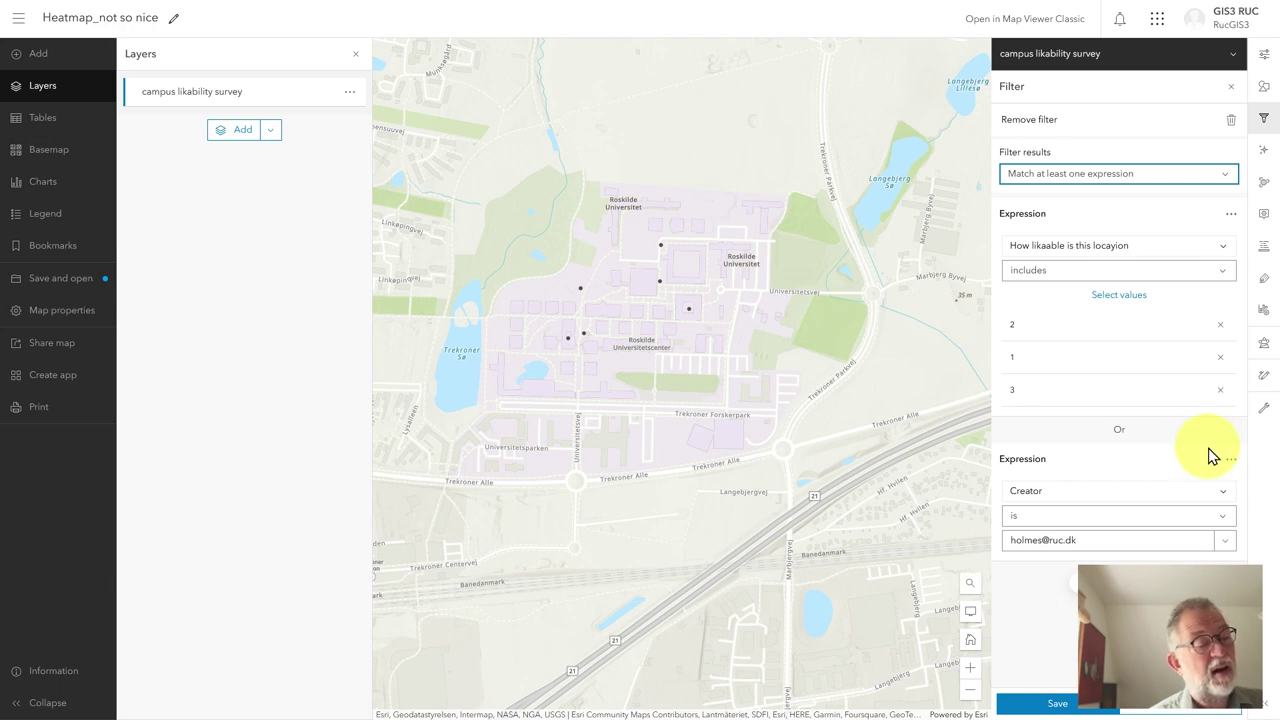
Remove ratings 3 and 1 from the filter's included likability values and save the filter.
click(1221, 390)
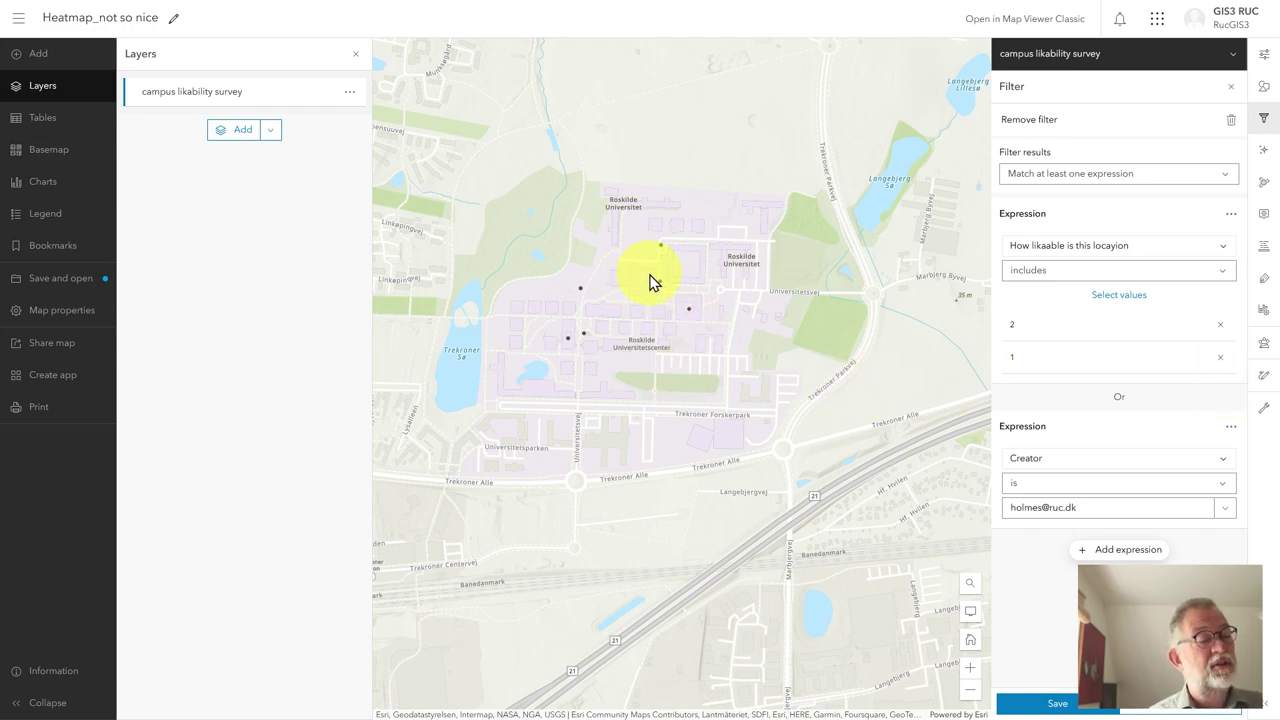
click(1220, 358)
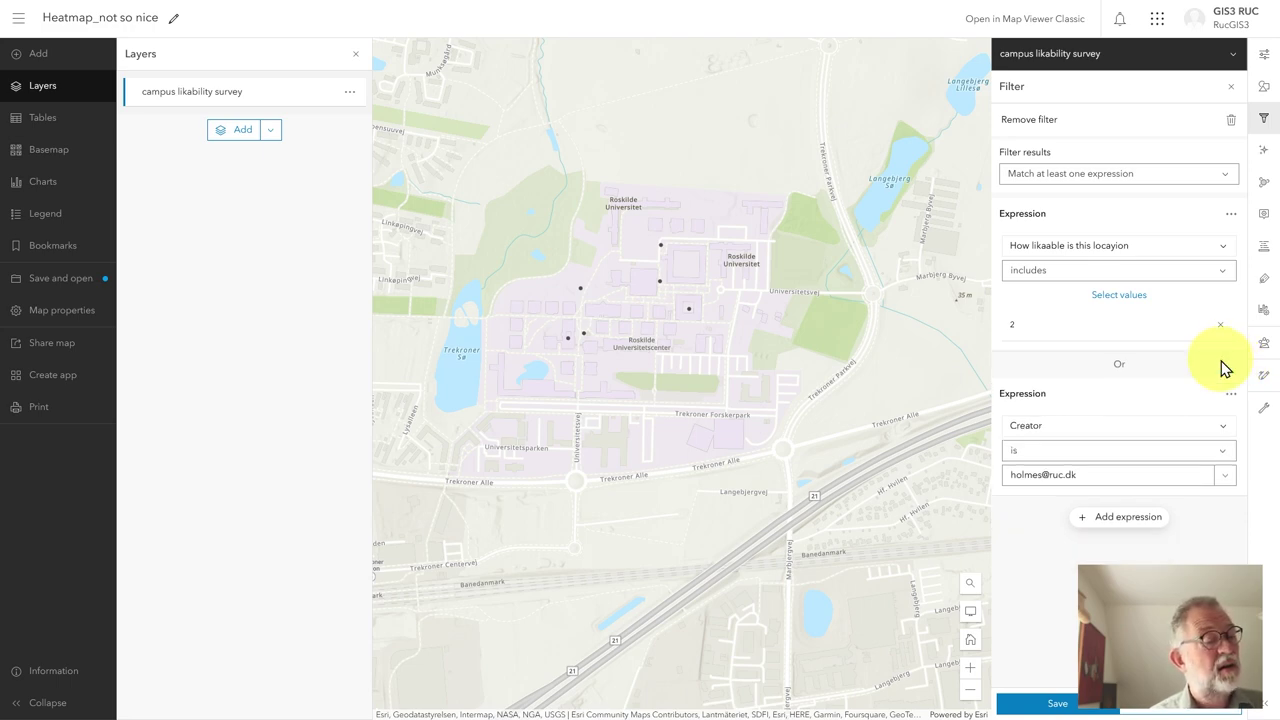
click(1062, 704)
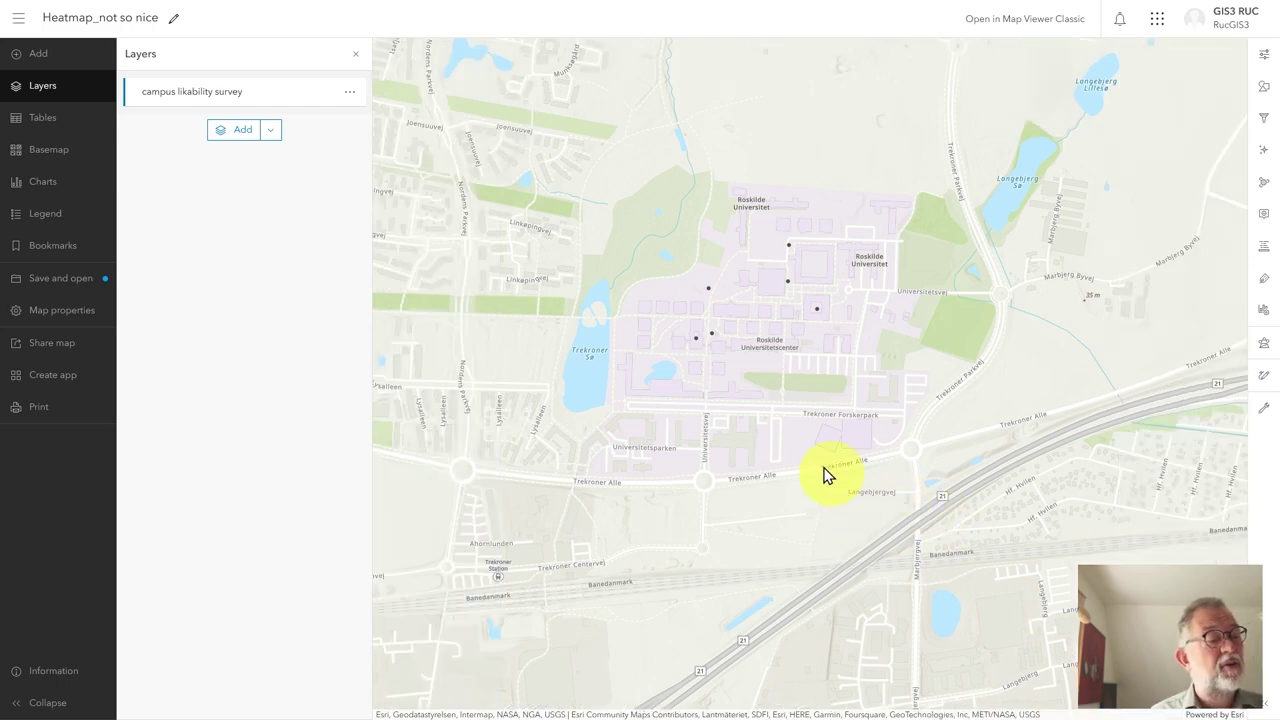
Replace the Creator field with Please enter your Name in the filter's second condition and save the filter.
click(1265, 125)
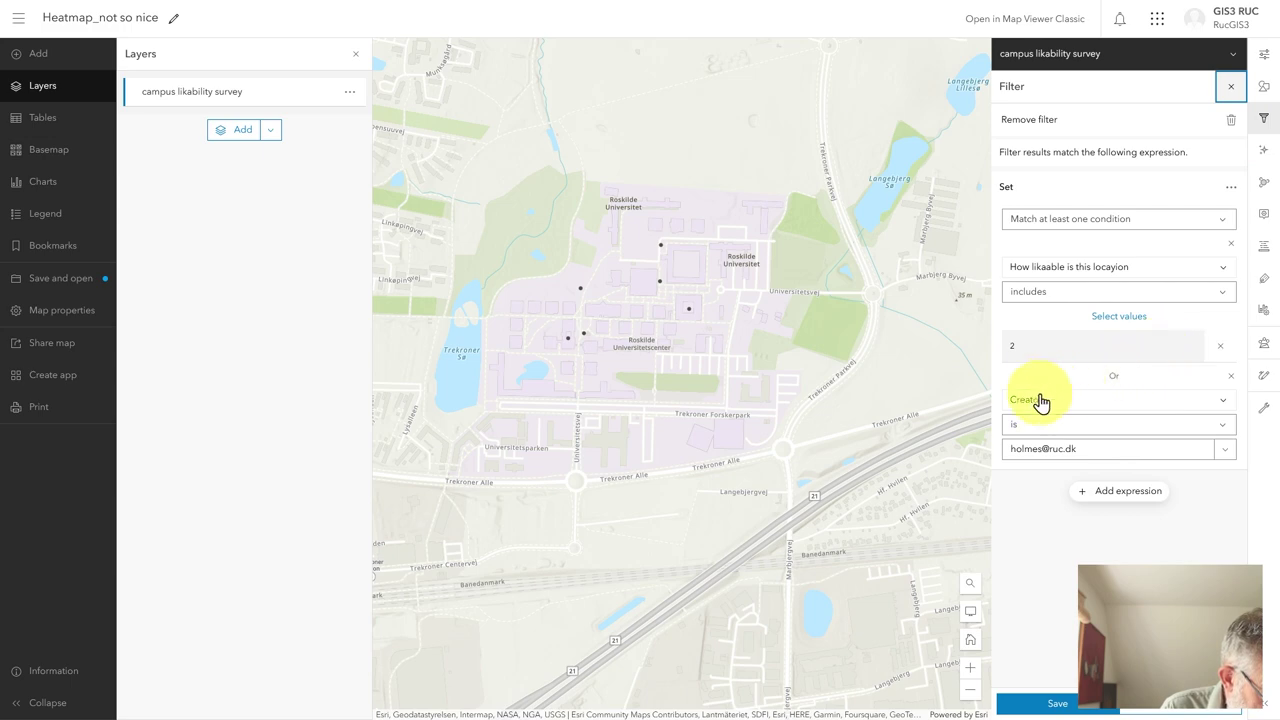
click(1215, 405)
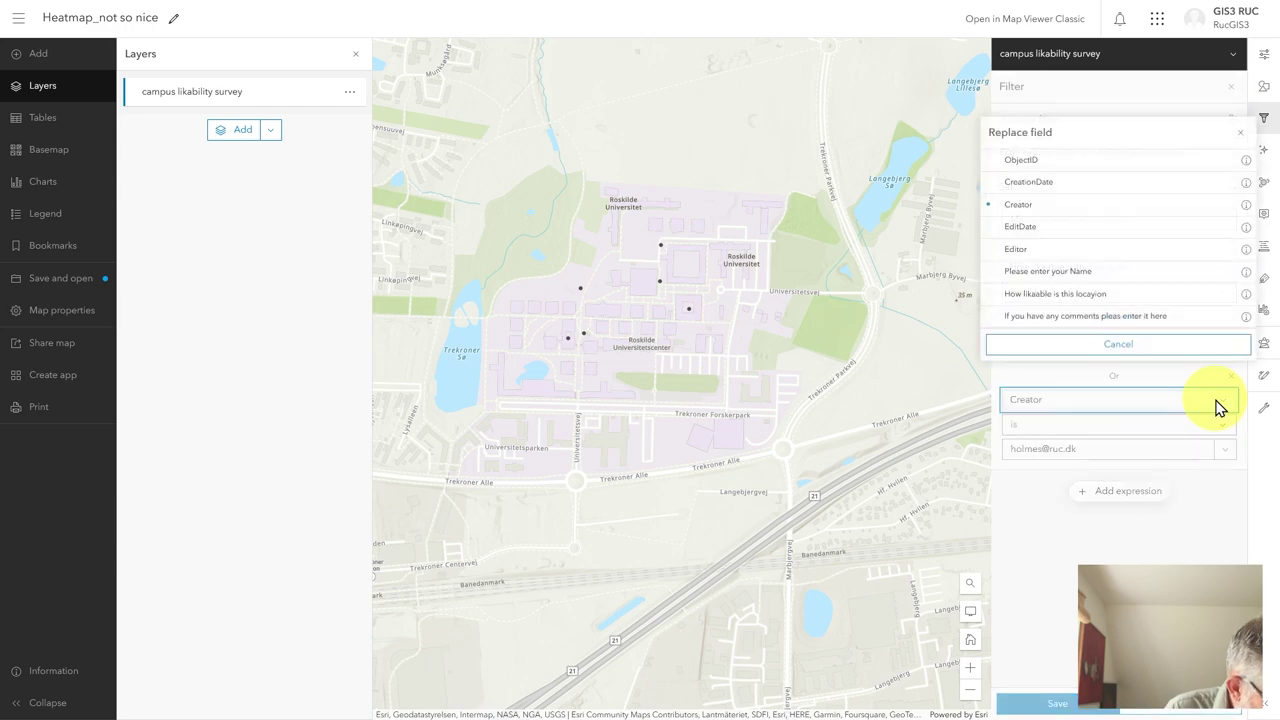
click(1108, 280)
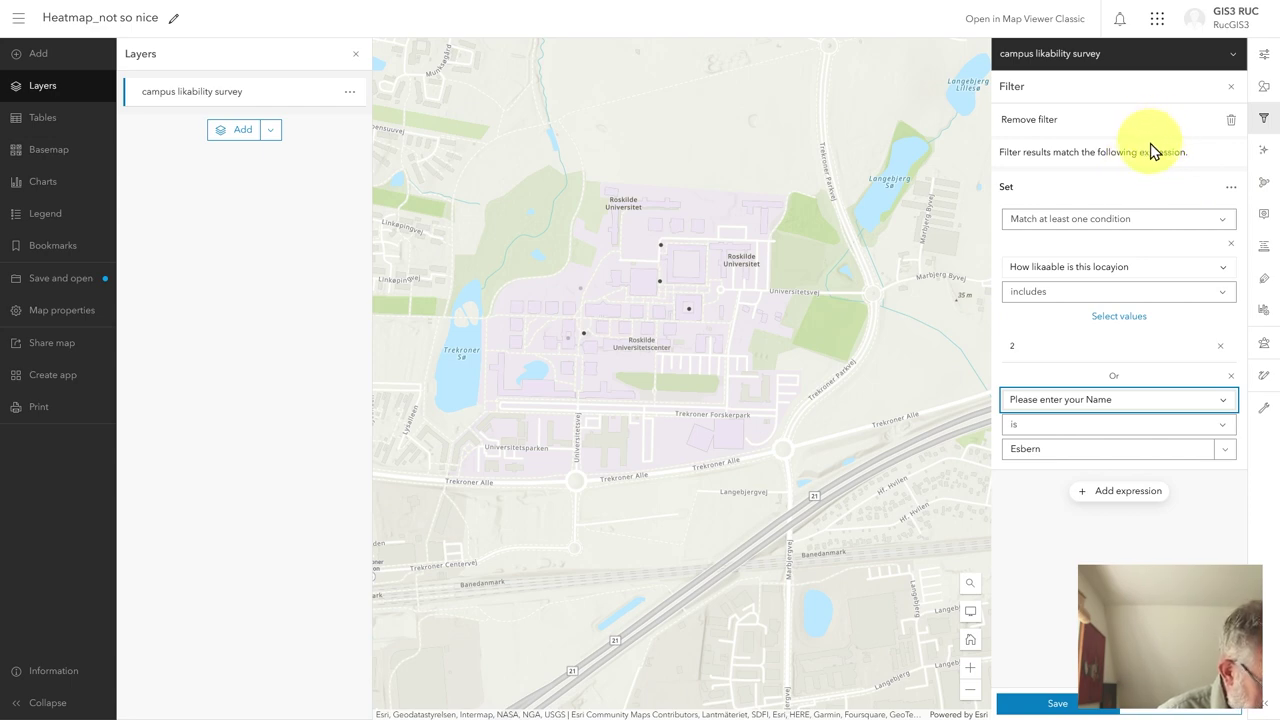
drag(1149, 150, 1155, 158)
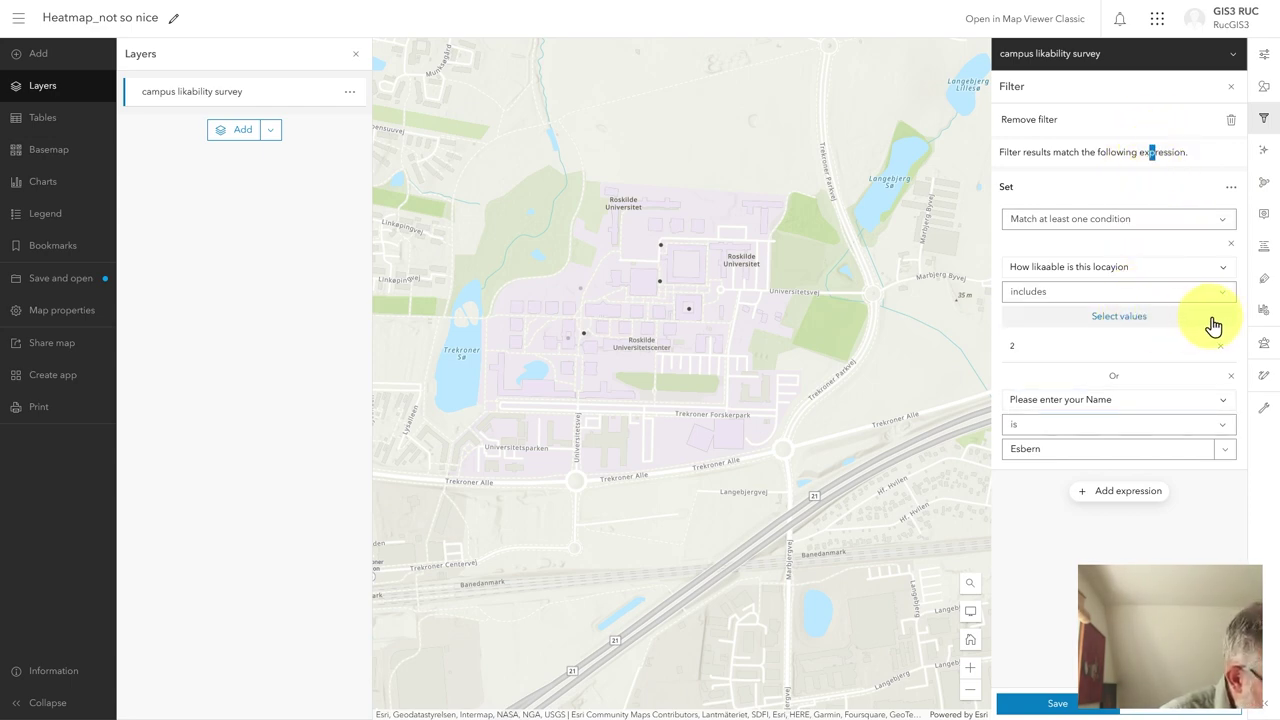
click(1232, 190)
click(1210, 184)
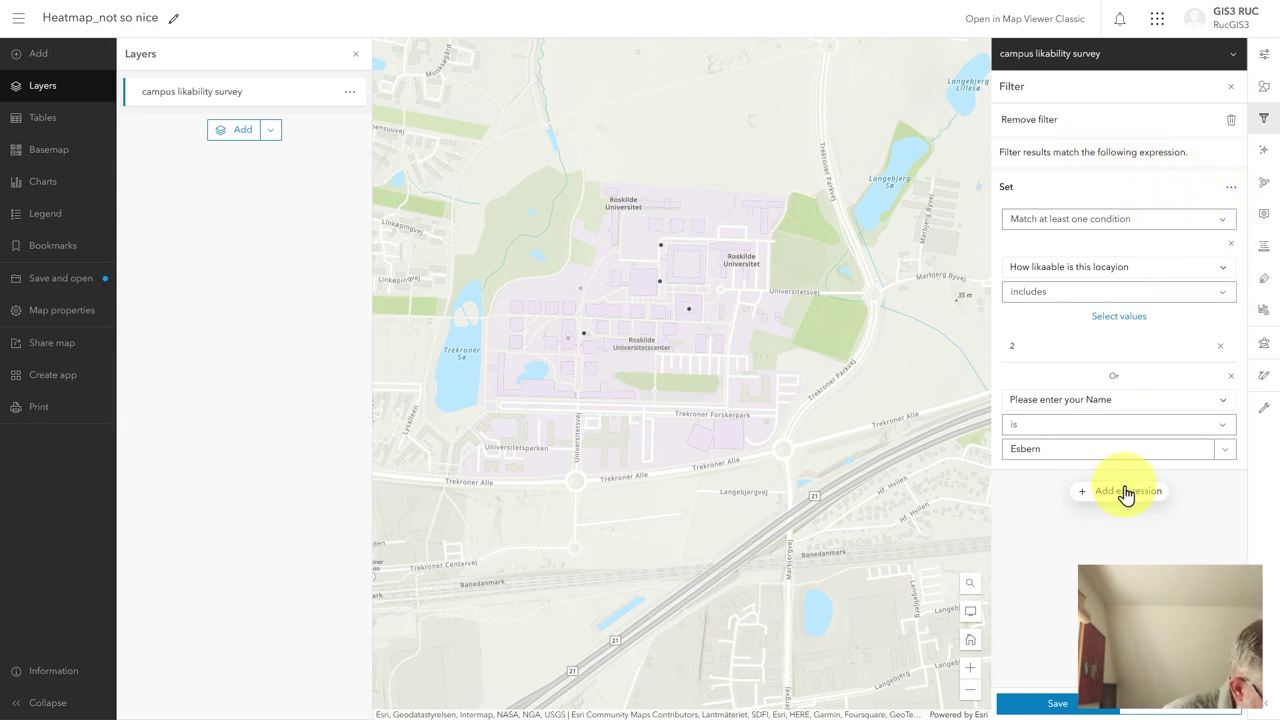
click(1058, 703)
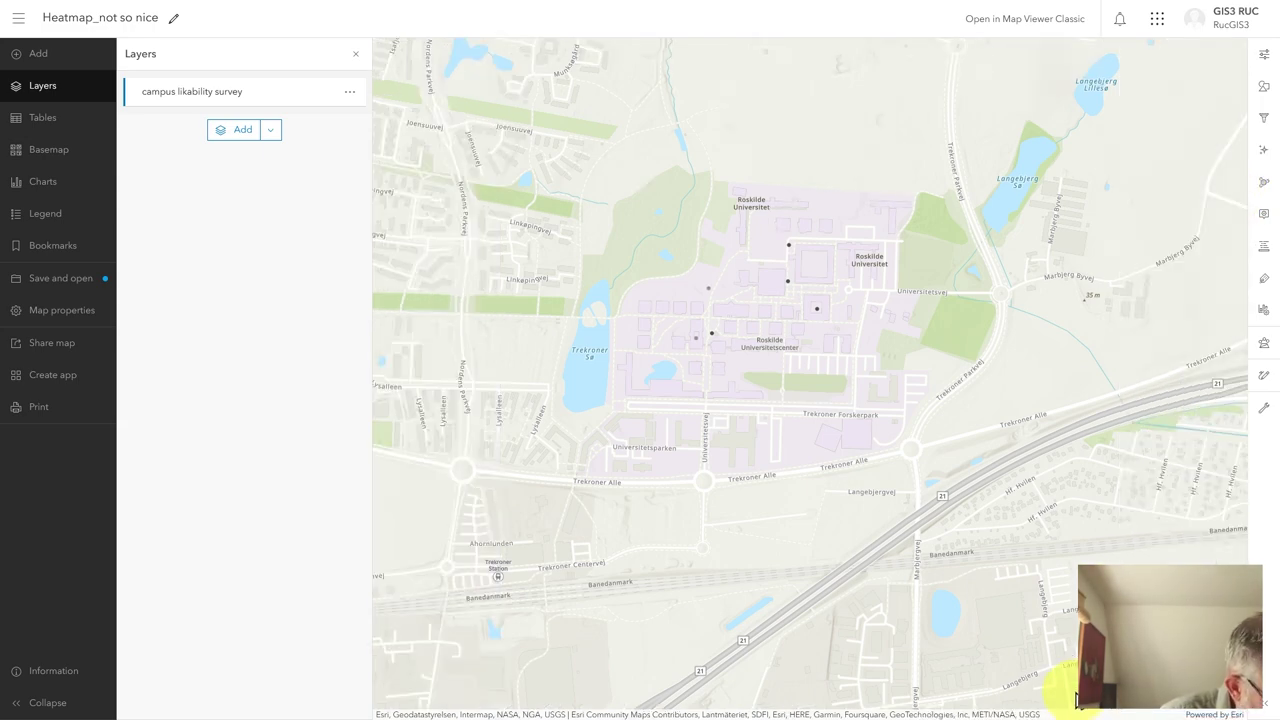
Set the survey layer's filter to match all conditions and include ratings 4 and 5 instead of 2.
click(1266, 122)
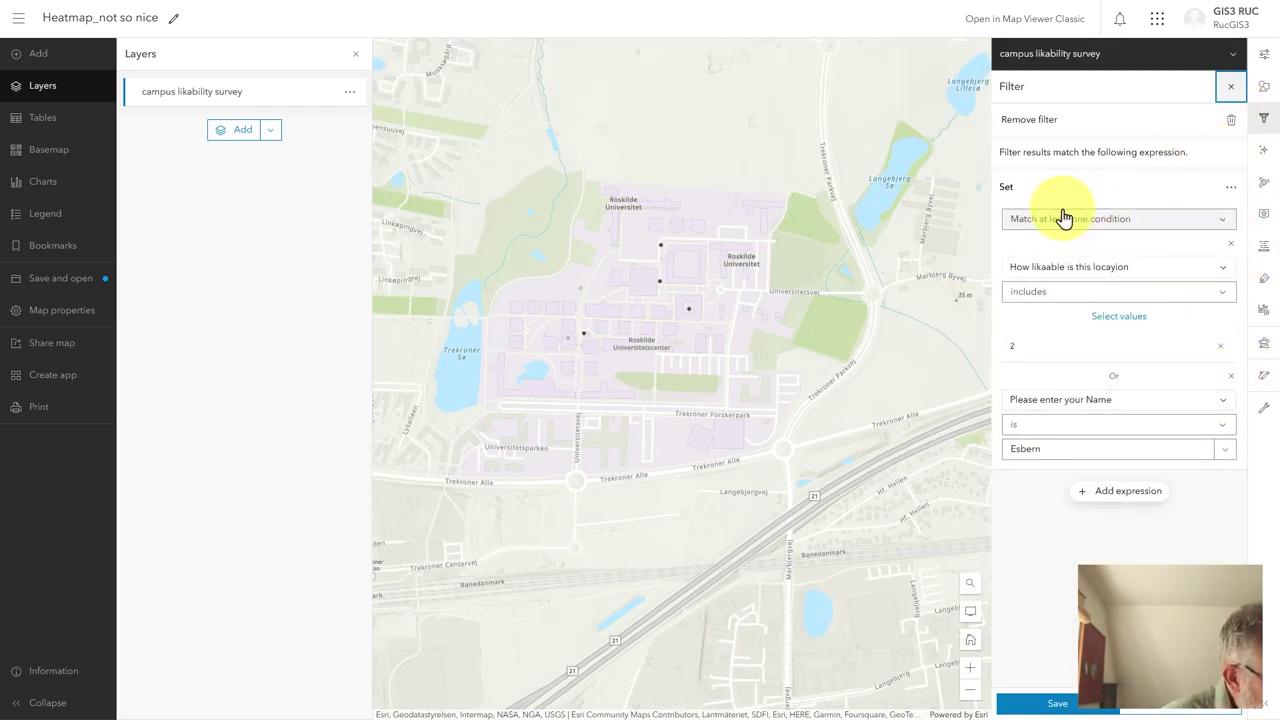
click(1187, 224)
click(1132, 241)
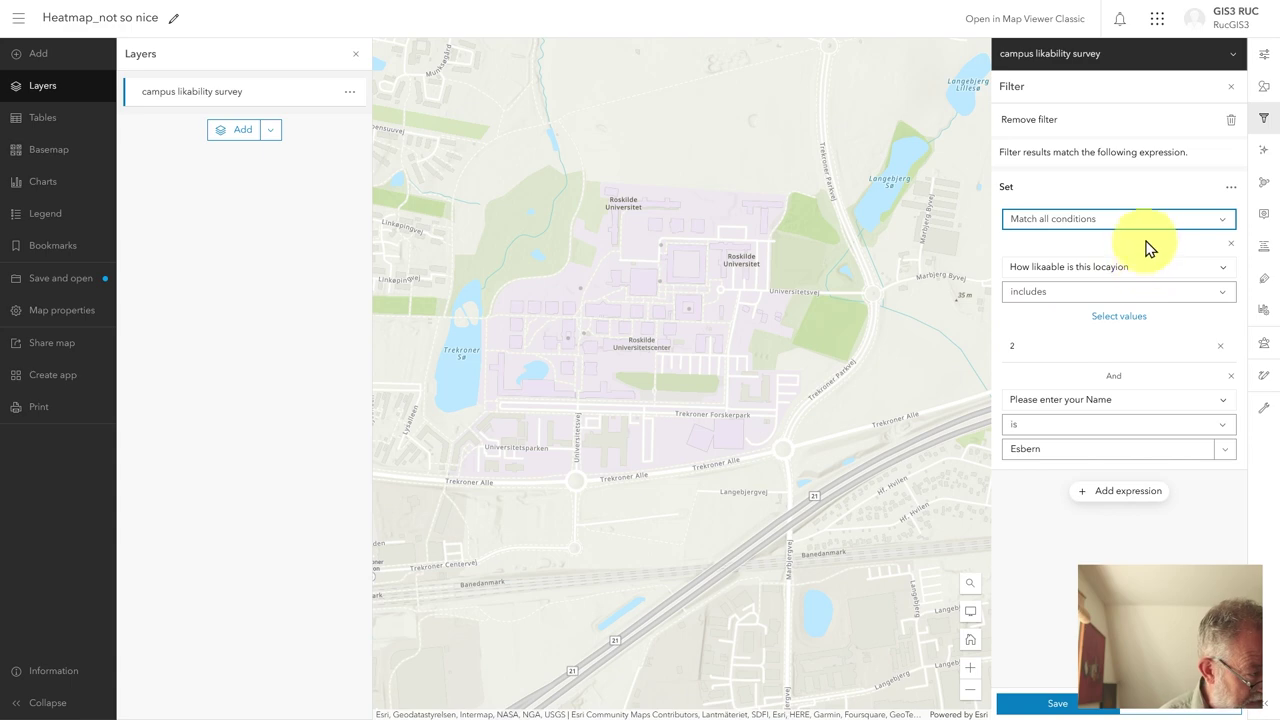
click(1124, 318)
click(1030, 370)
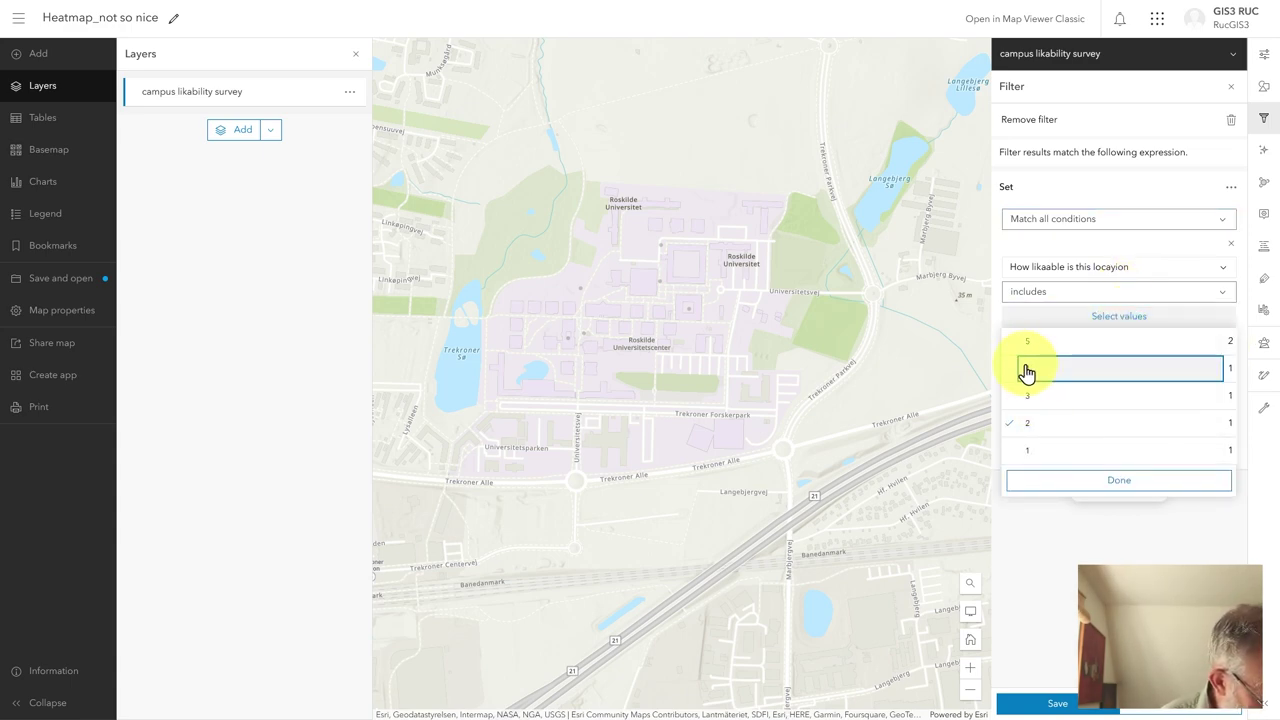
click(1020, 423)
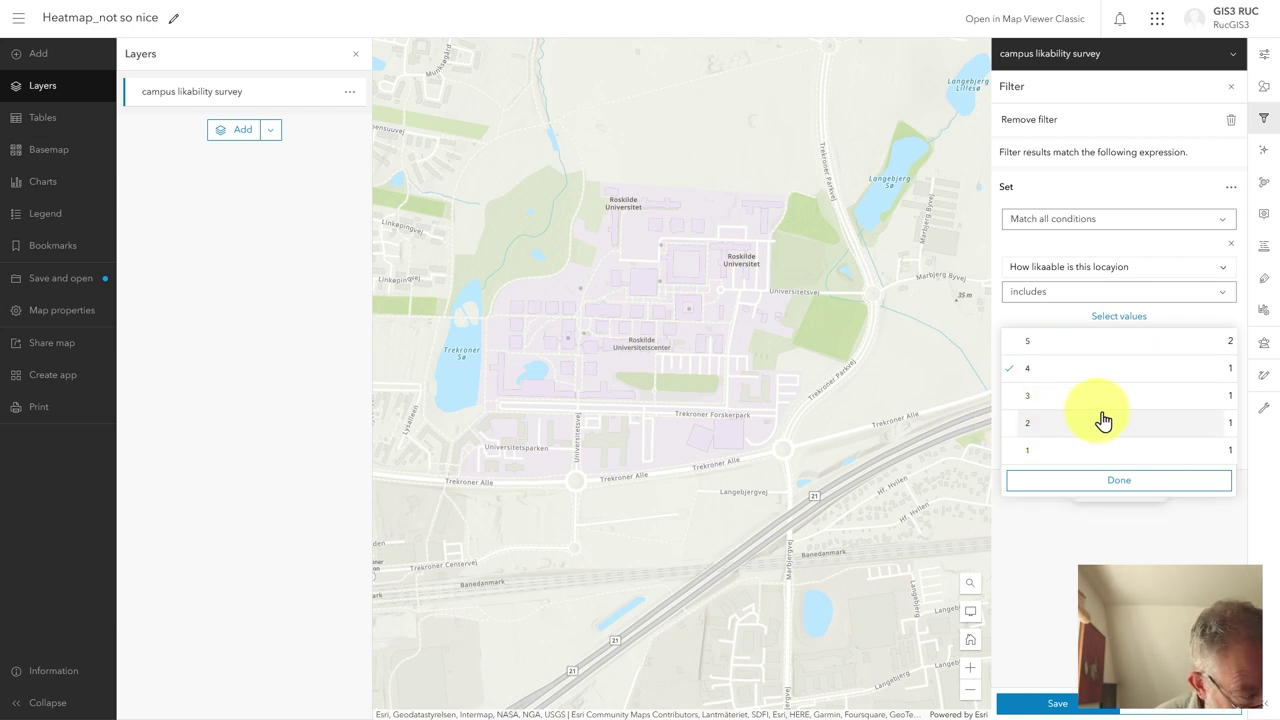
click(1020, 350)
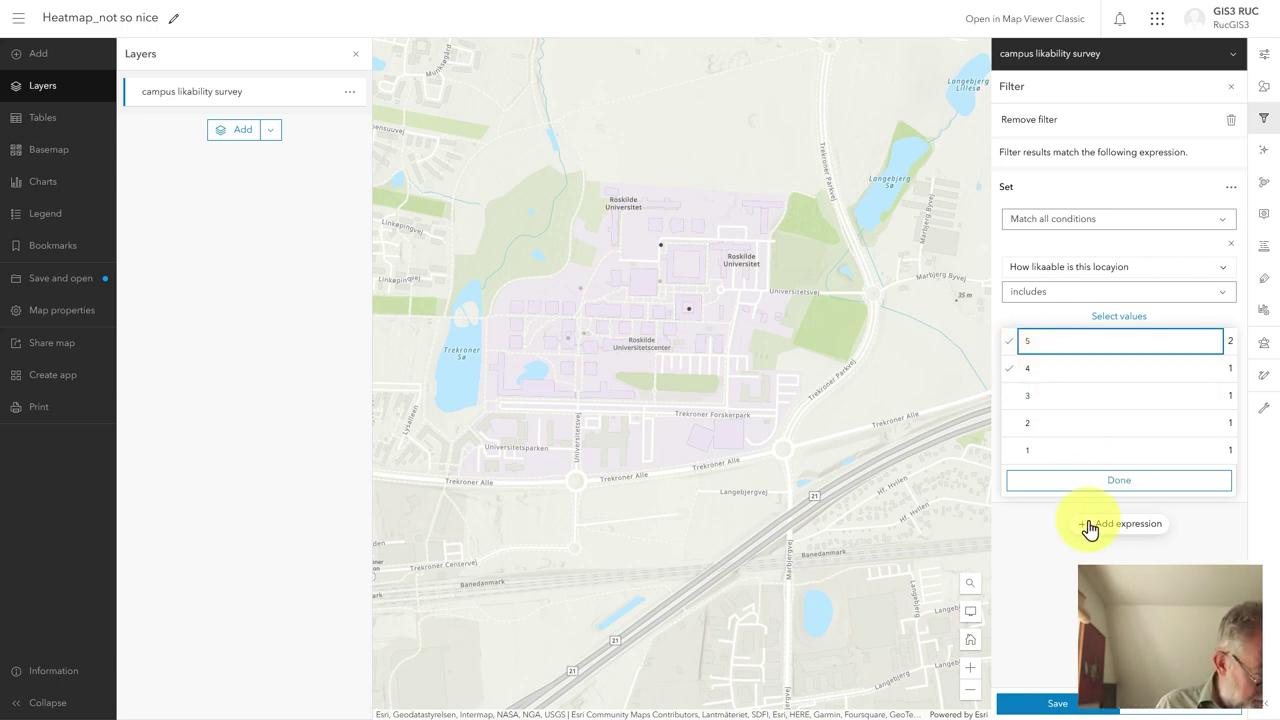
click(1066, 596)
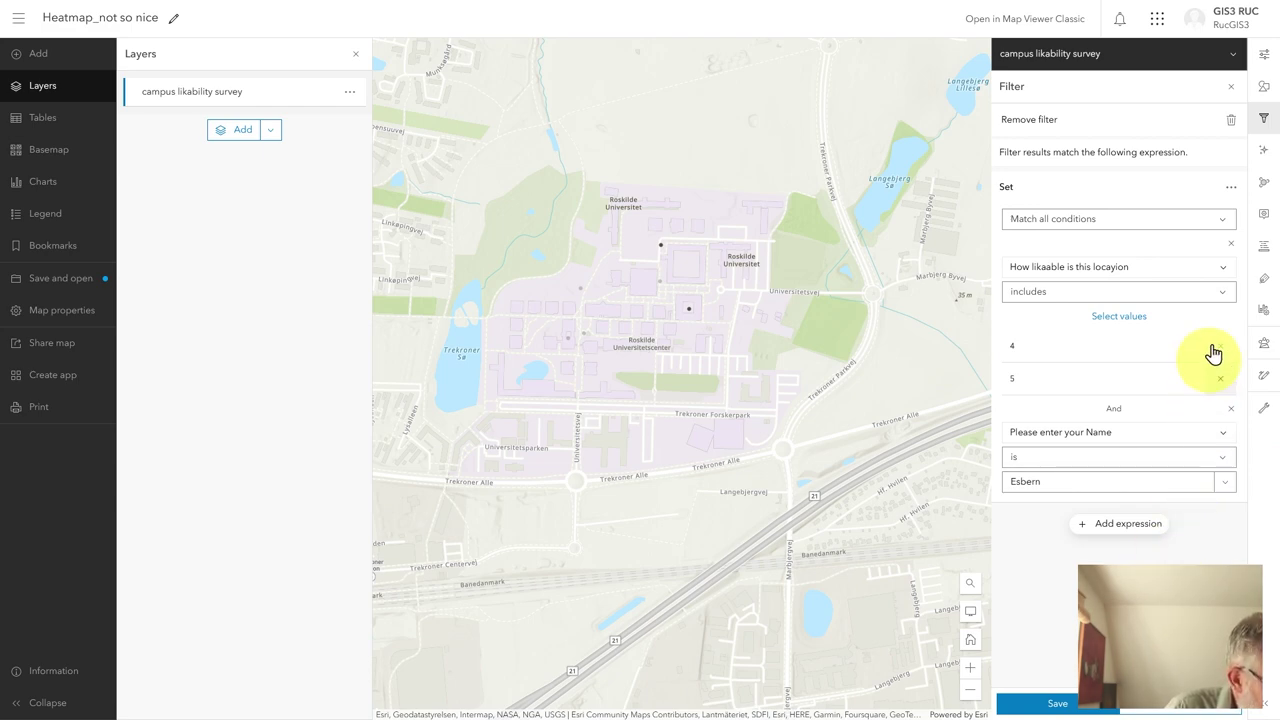
Remove the likability rating condition, leaving only the Please enter your Name expression, and save the filter.
click(1231, 245)
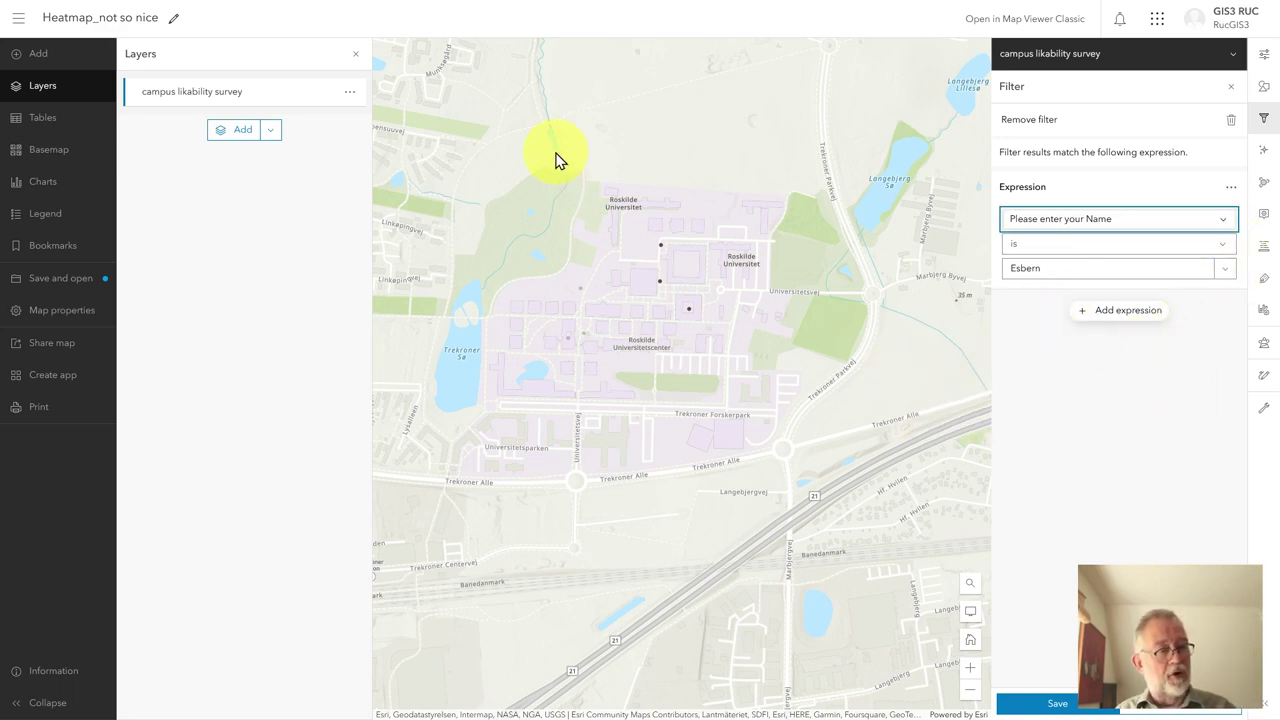
click(1082, 706)
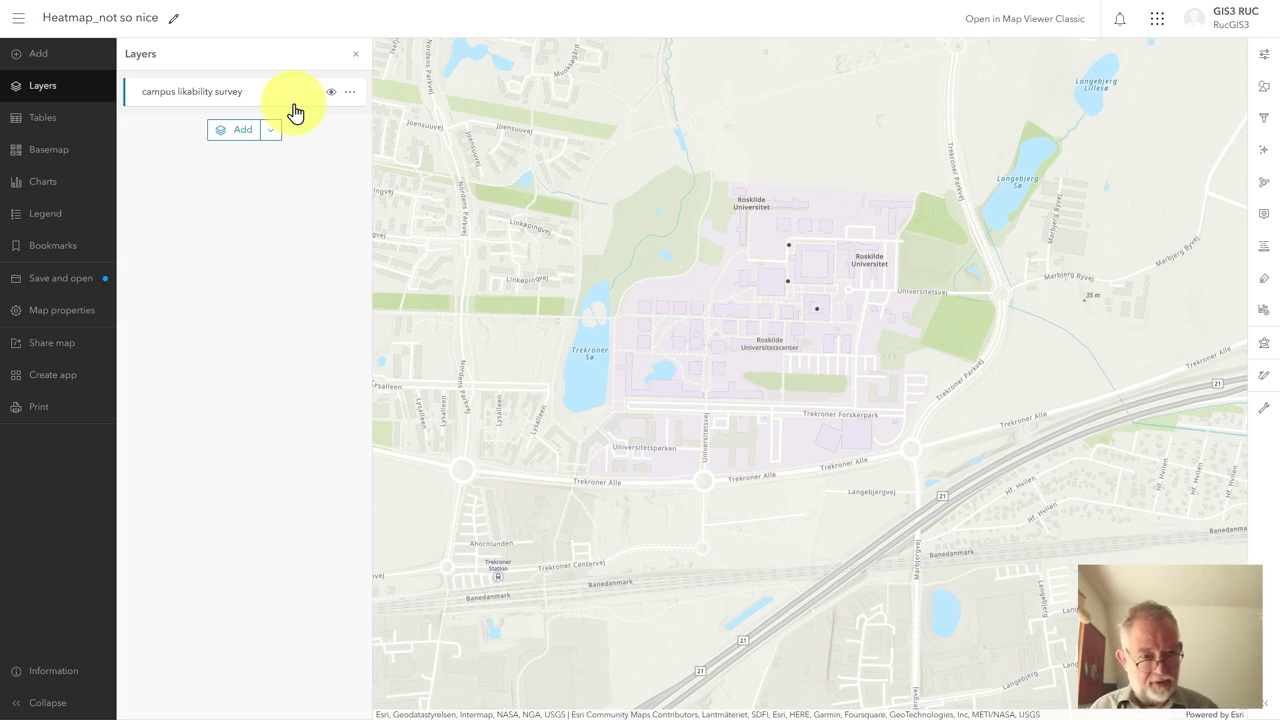
Save the filtered survey layer as a new item titled with the respondent's first name in possessive form plus "points".
click(349, 94)
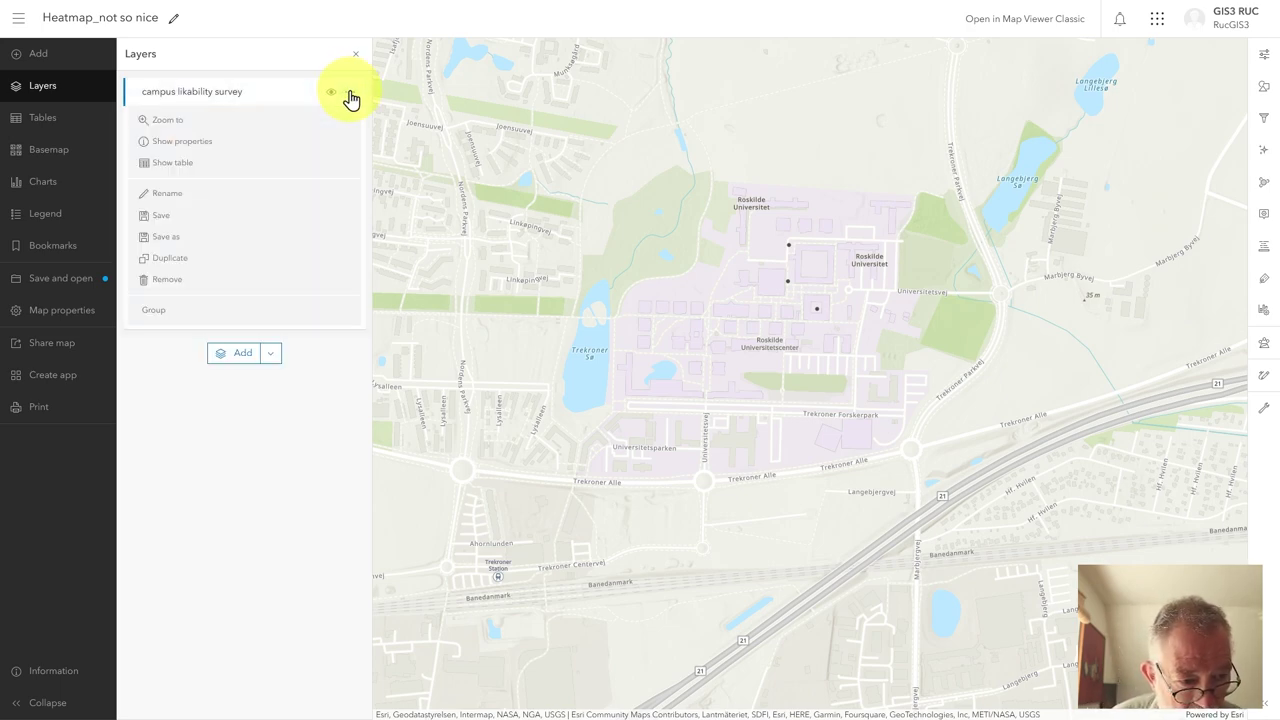
click(165, 245)
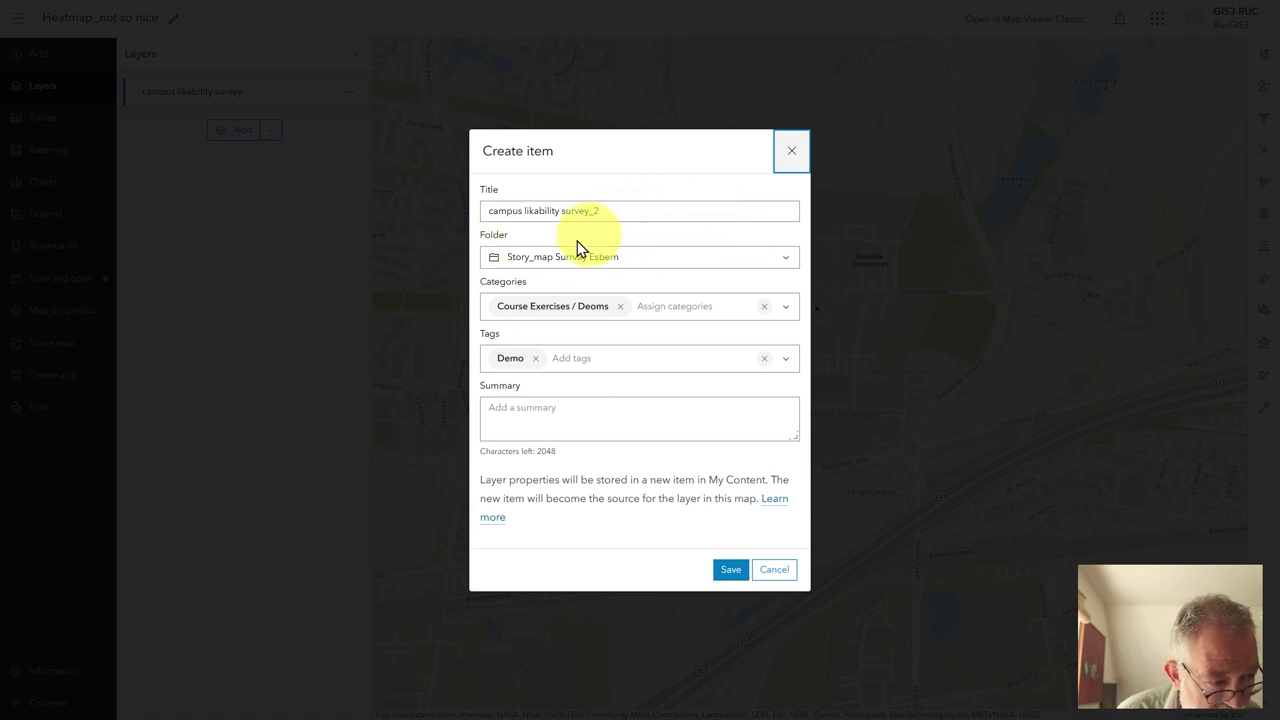
drag(636, 212, 400, 214)
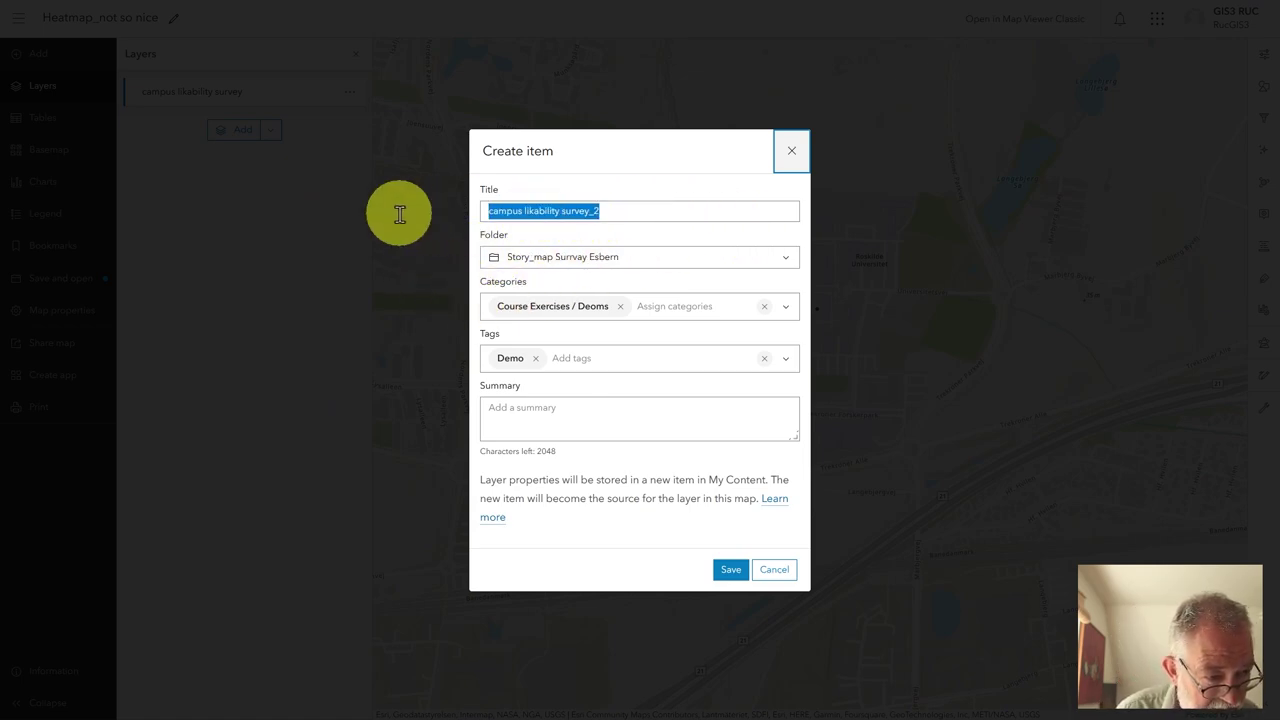
text(Esberns)
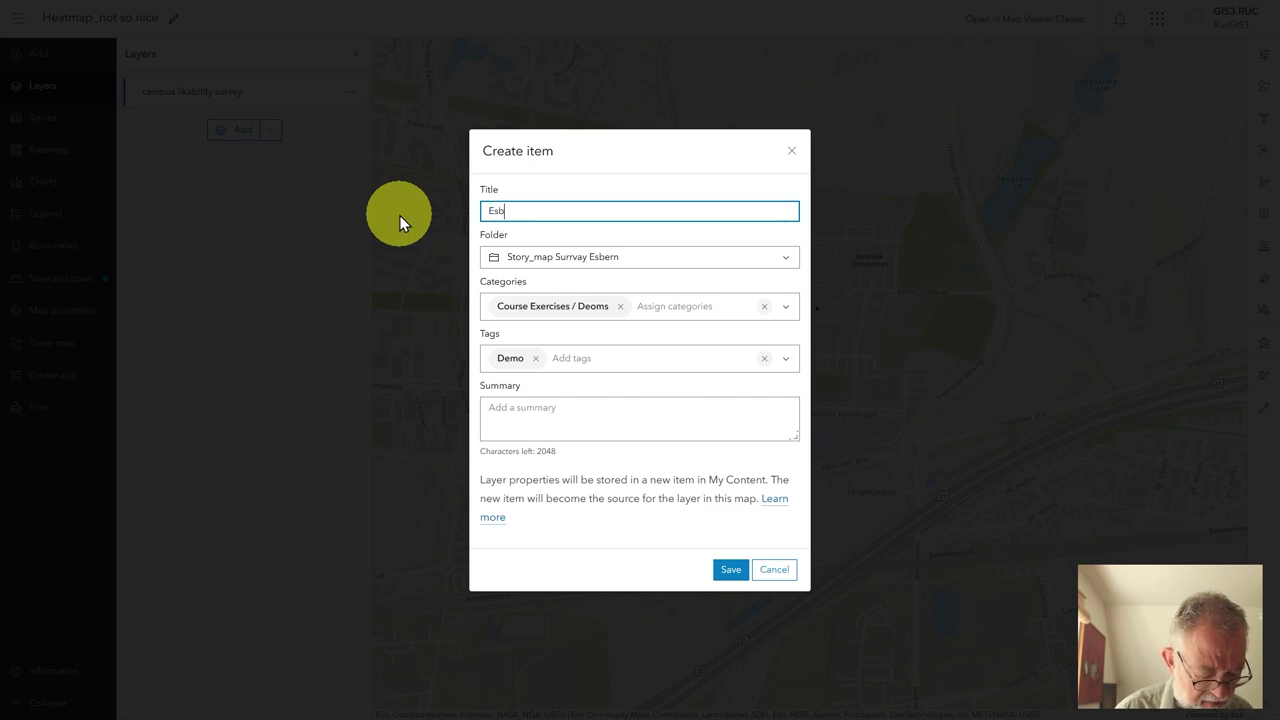
text(oints)
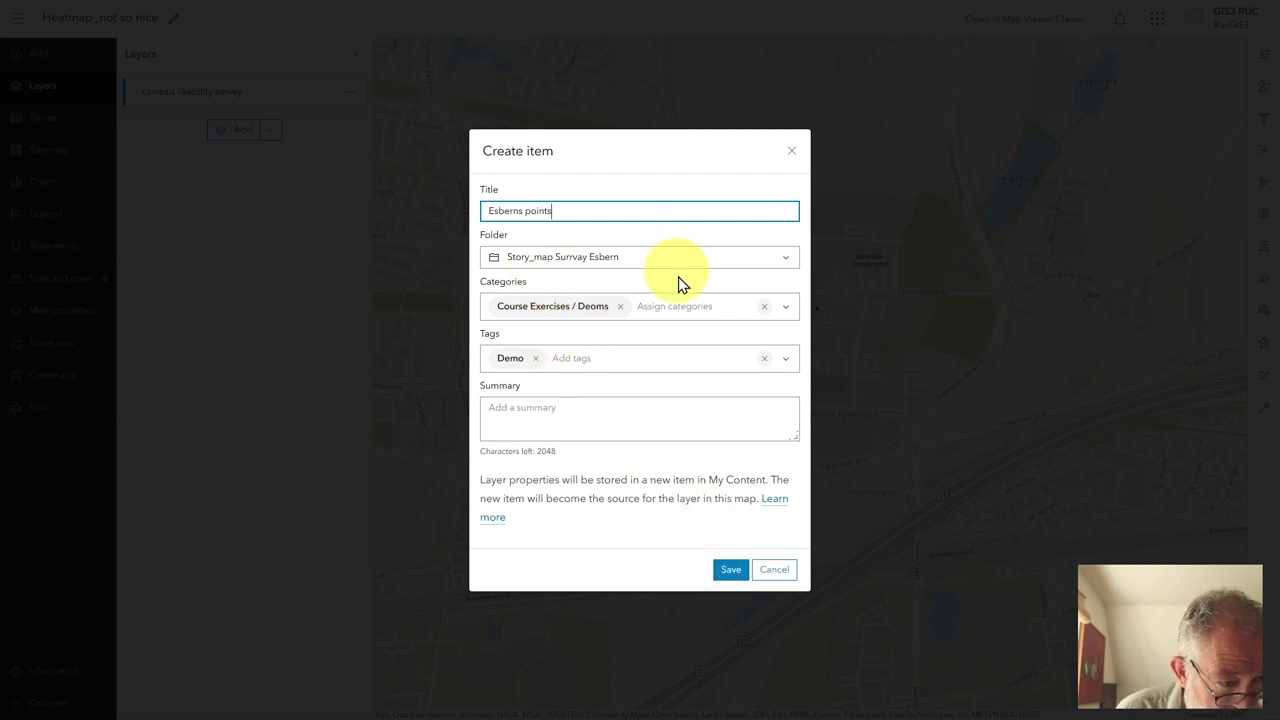
click(731, 569)
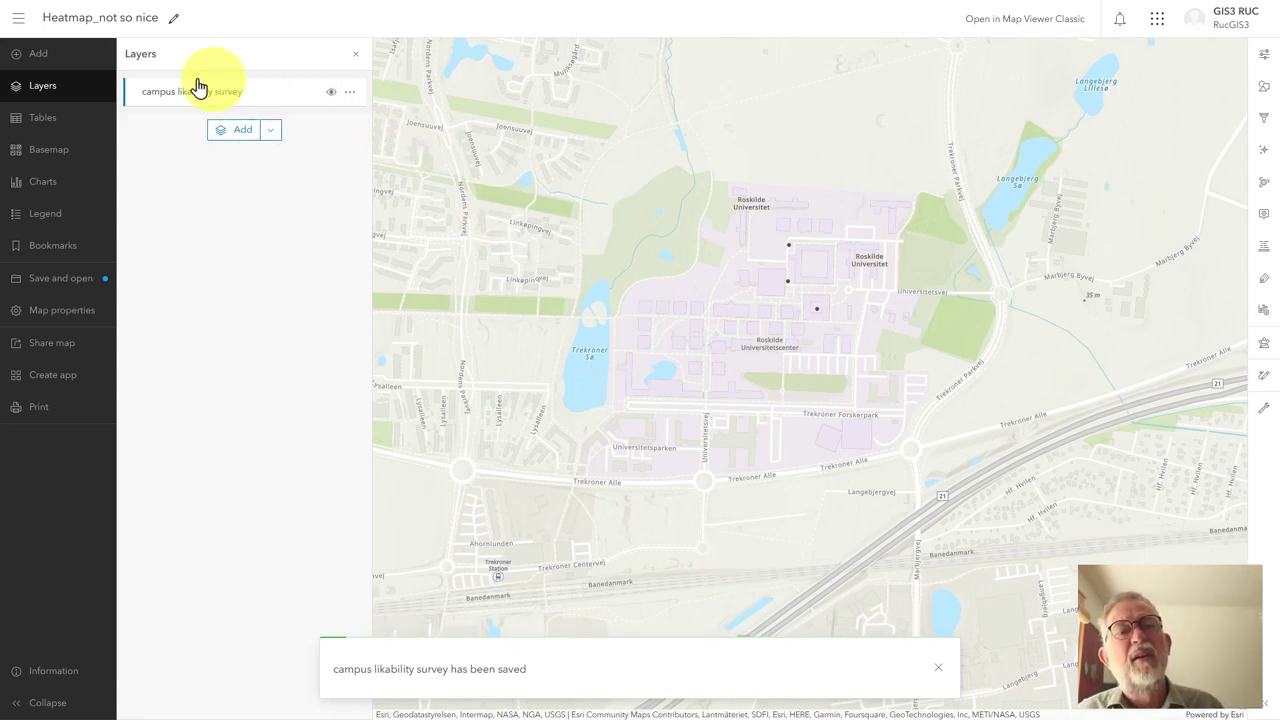
Leave the map for the Content page without saving the map, and switch to ArcGIS StoryMaps.
click(18, 18)
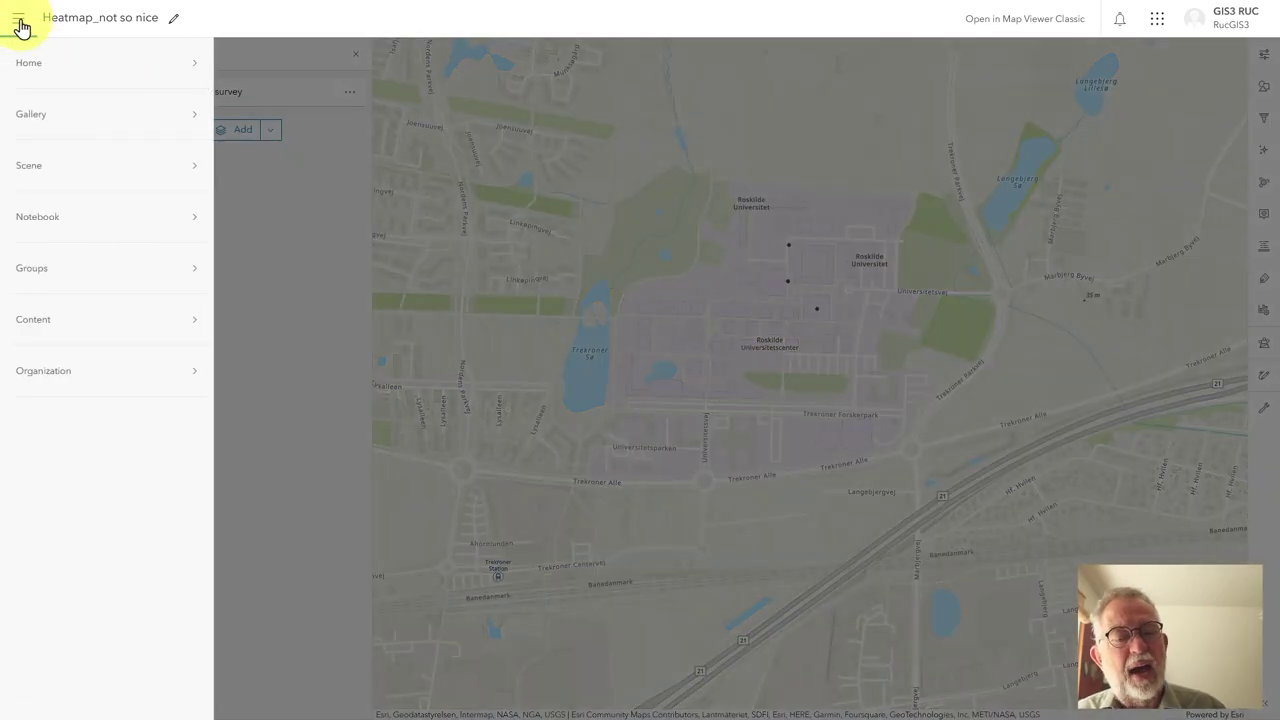
click(42, 327)
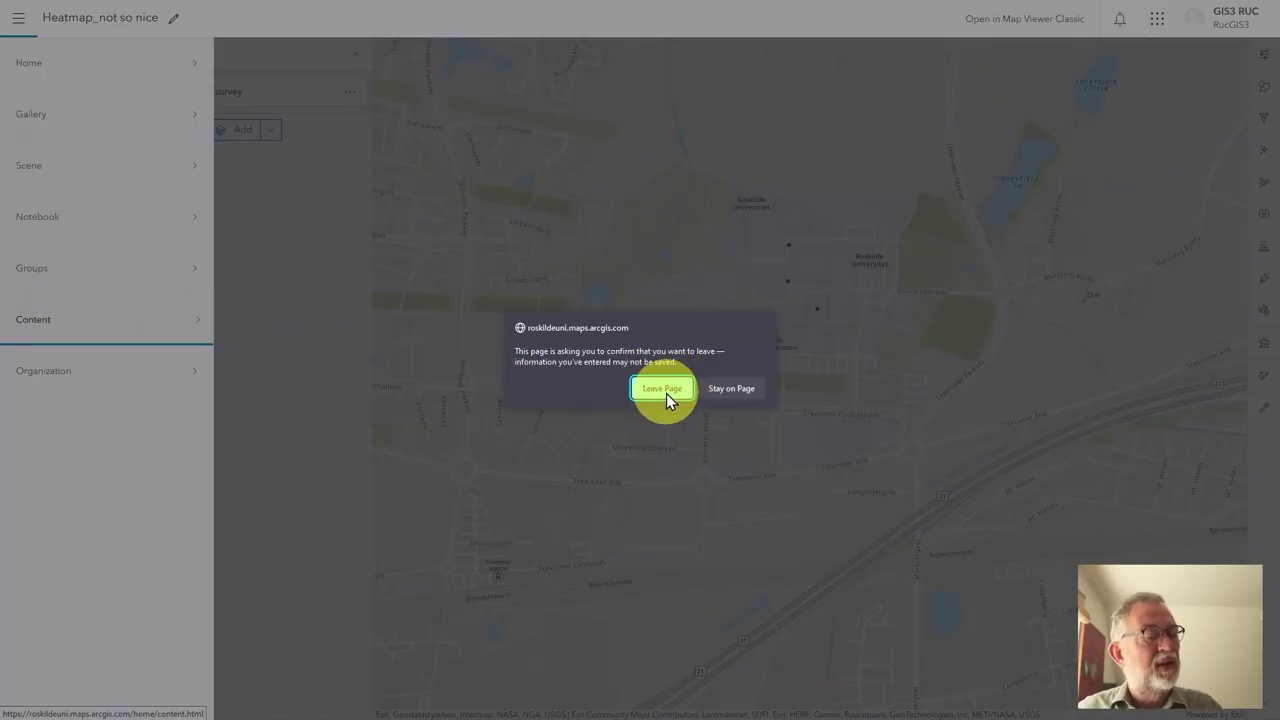
click(666, 393)
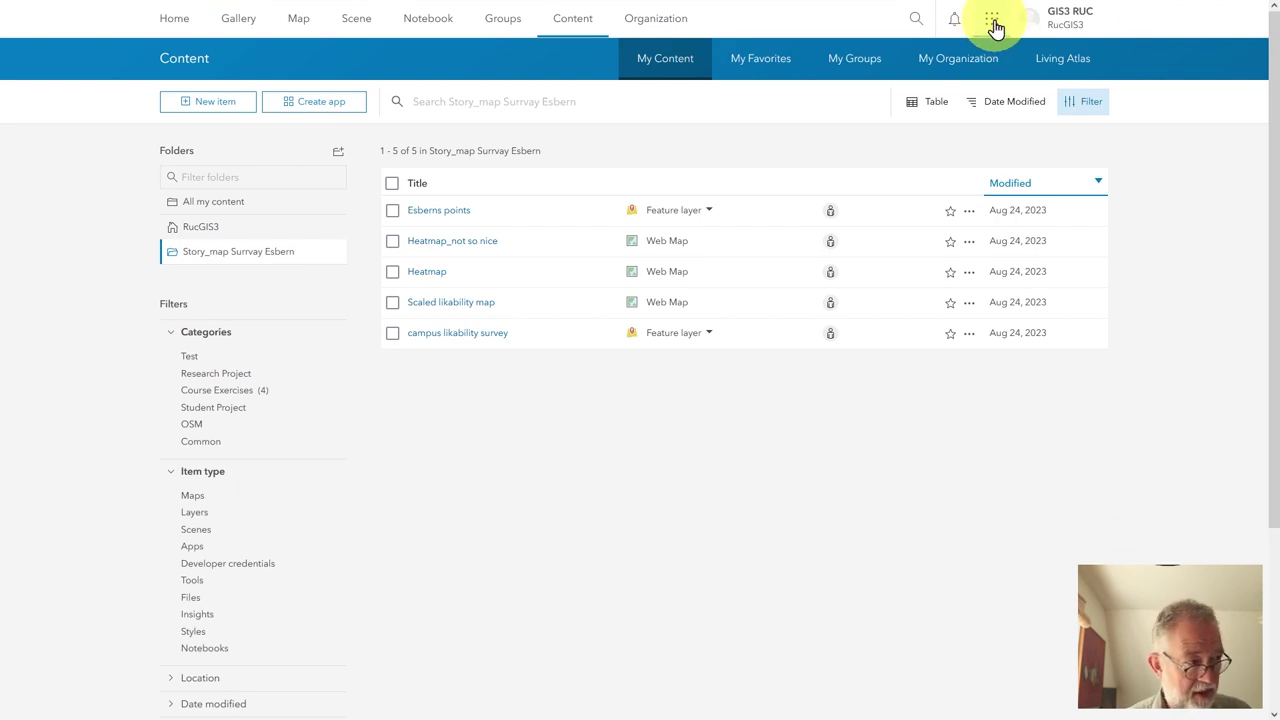
click(993, 22)
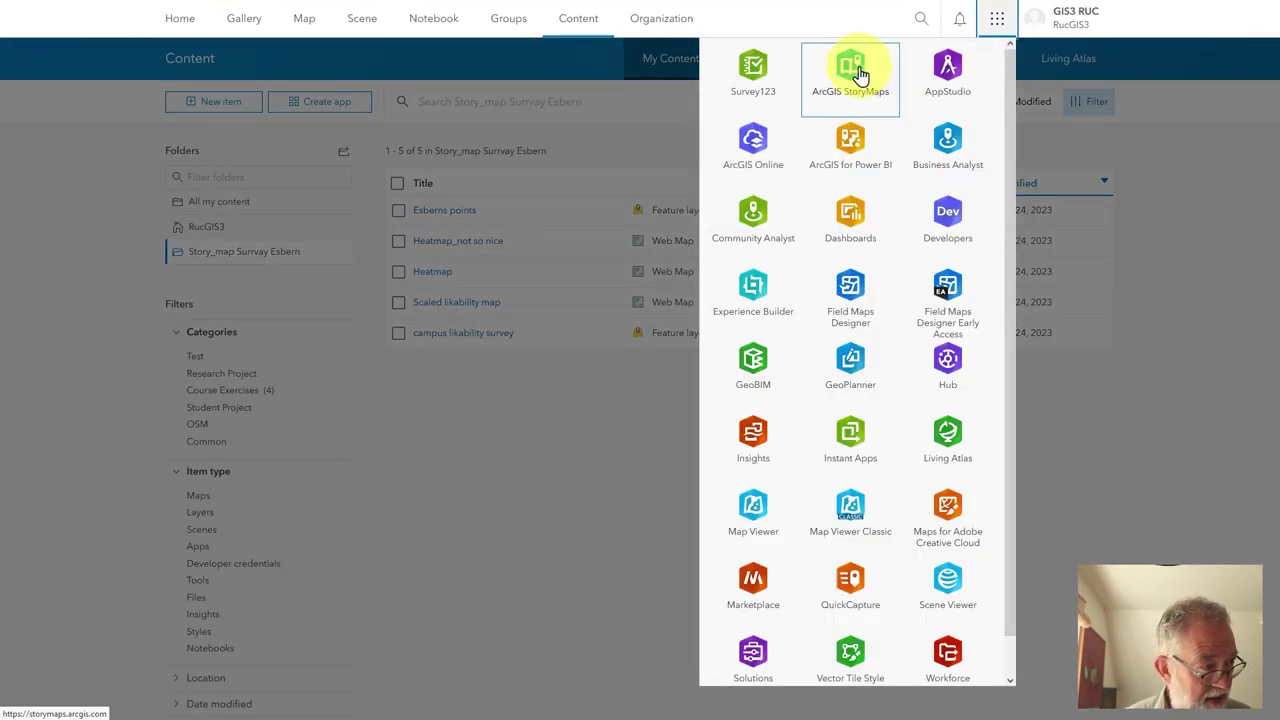
click(858, 72)
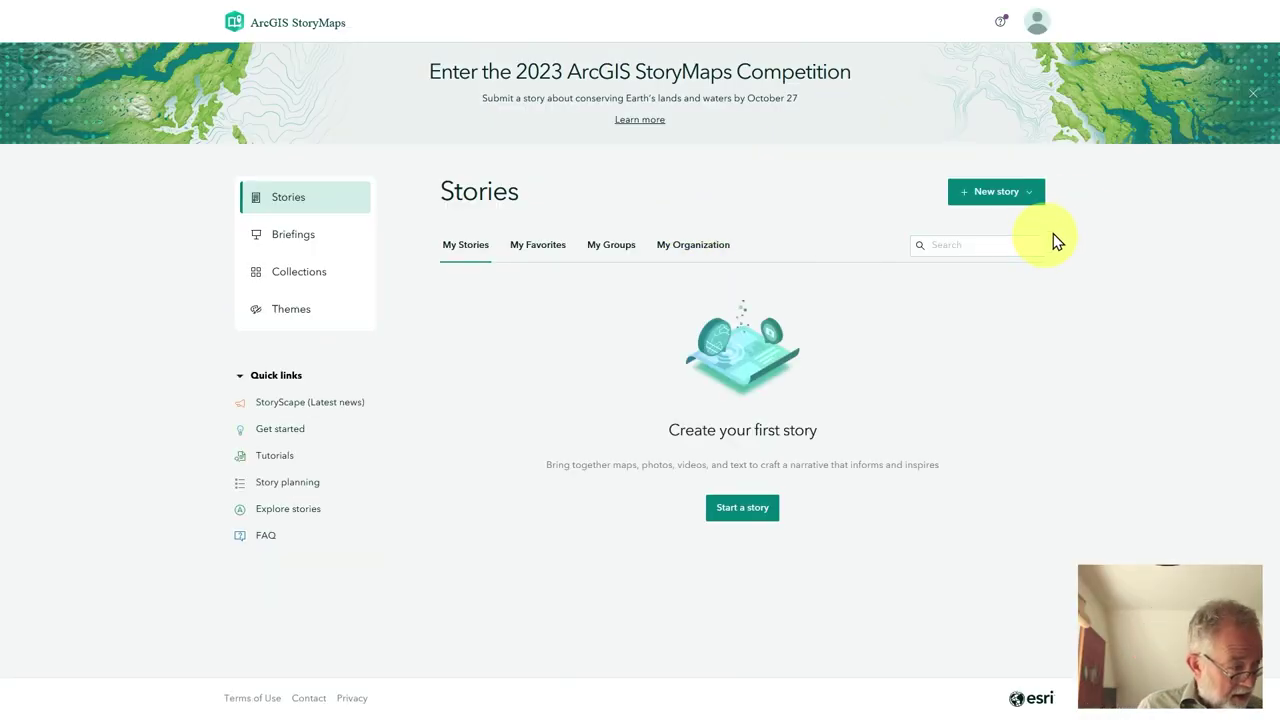
Start a new story from scratch and title it "Campus likability survey".
click(977, 205)
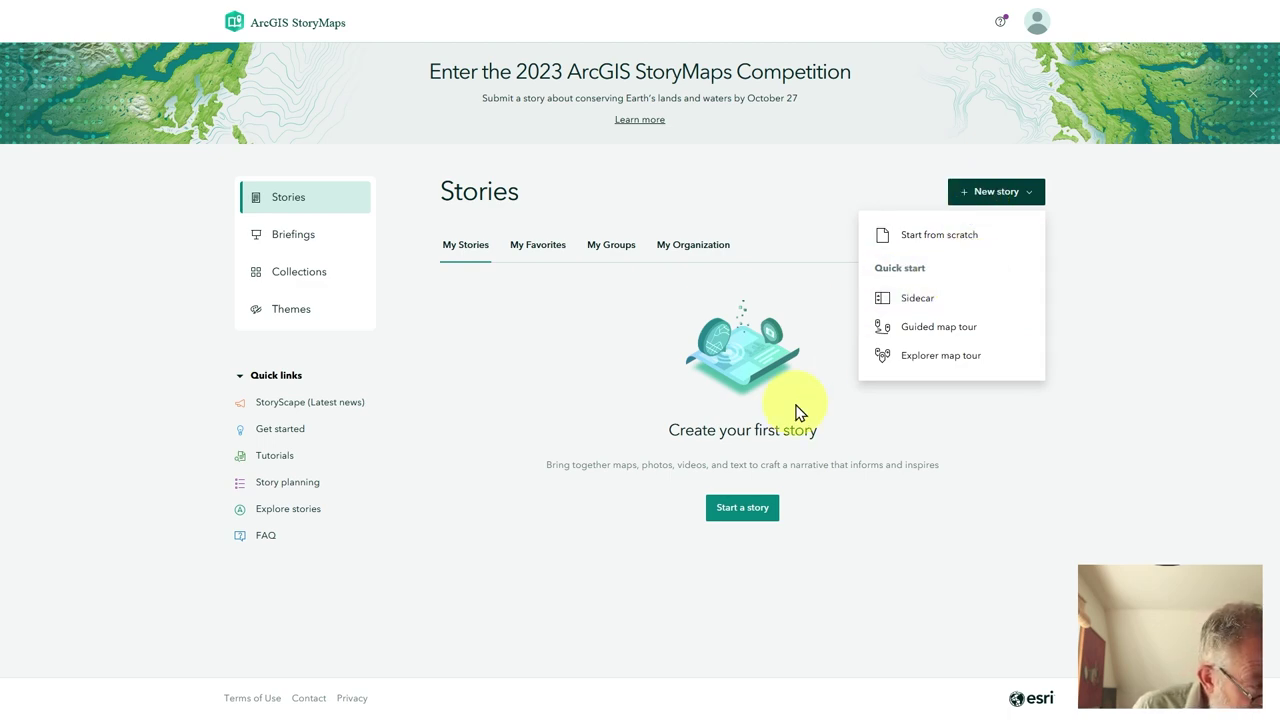
click(963, 250)
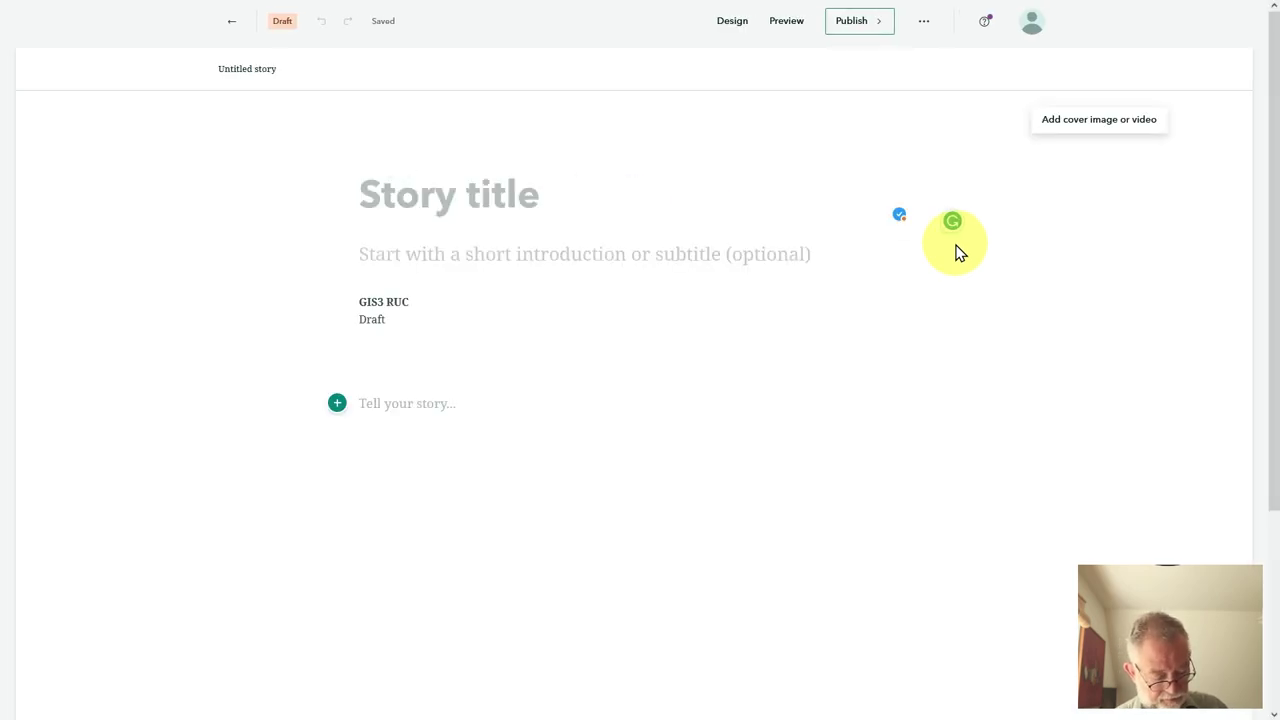
text(Campus)
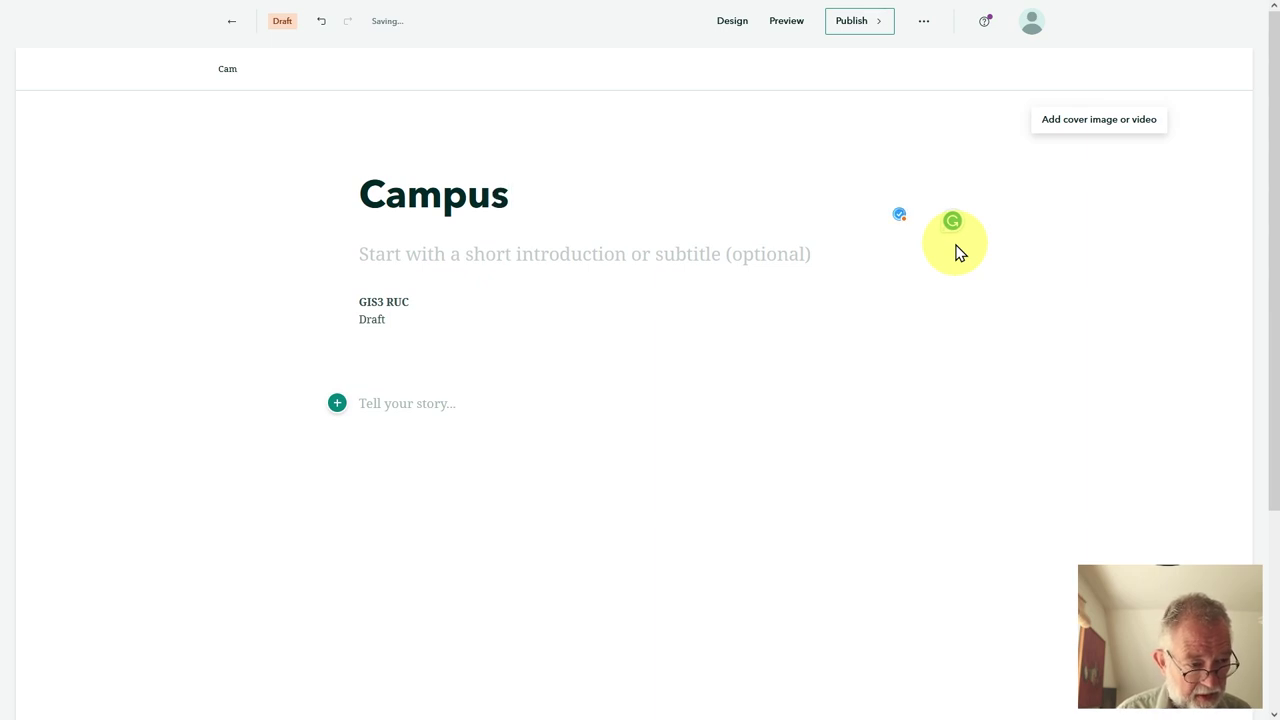
text( b)
key(BackSpace)
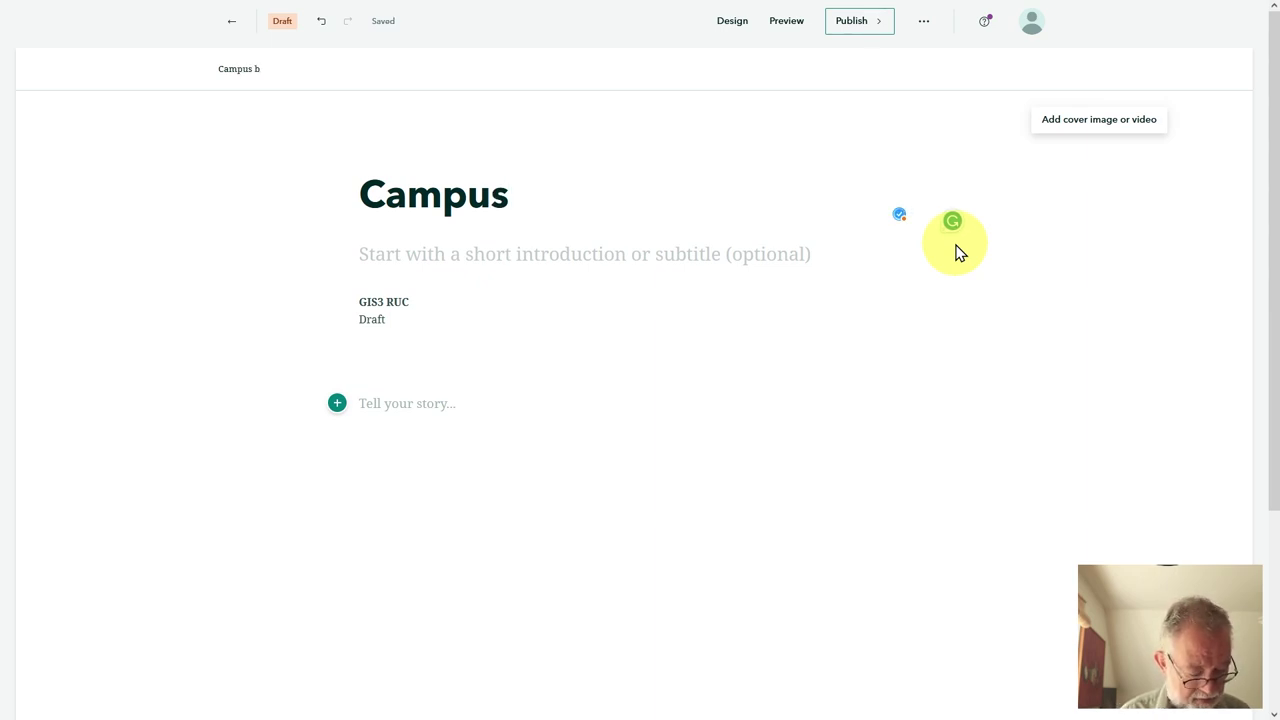
text(likab)
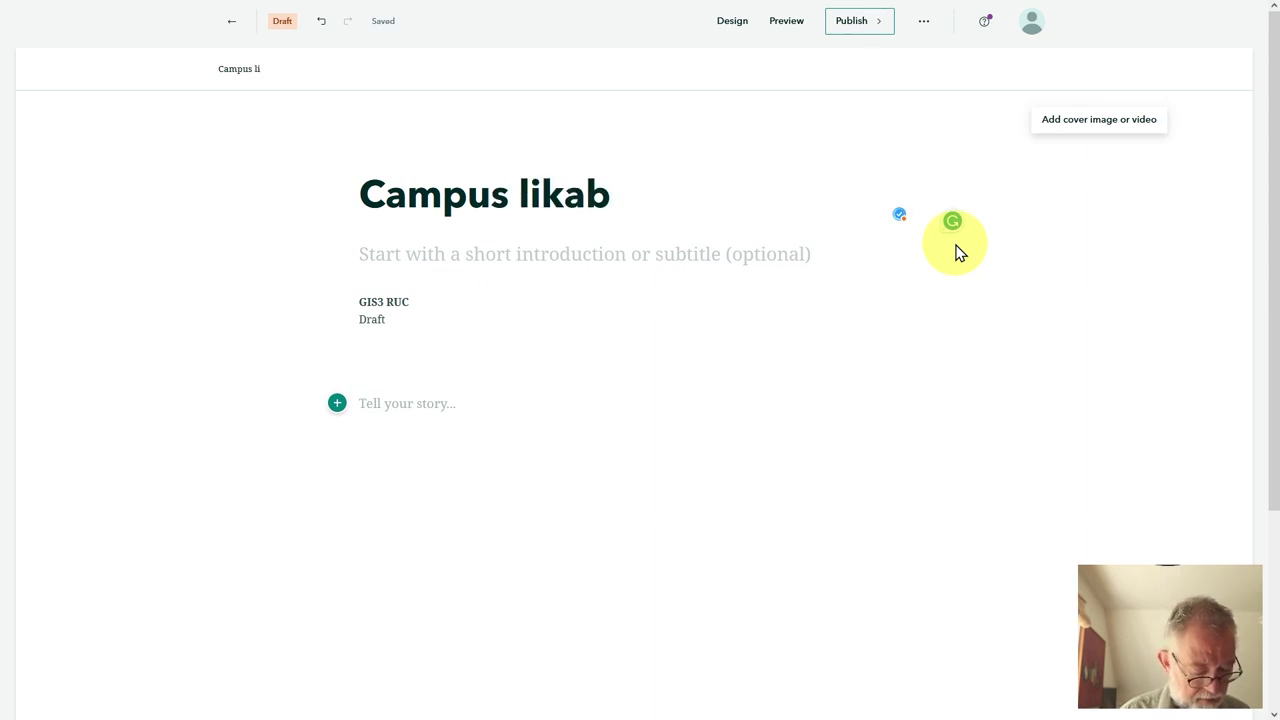
text(ility s)
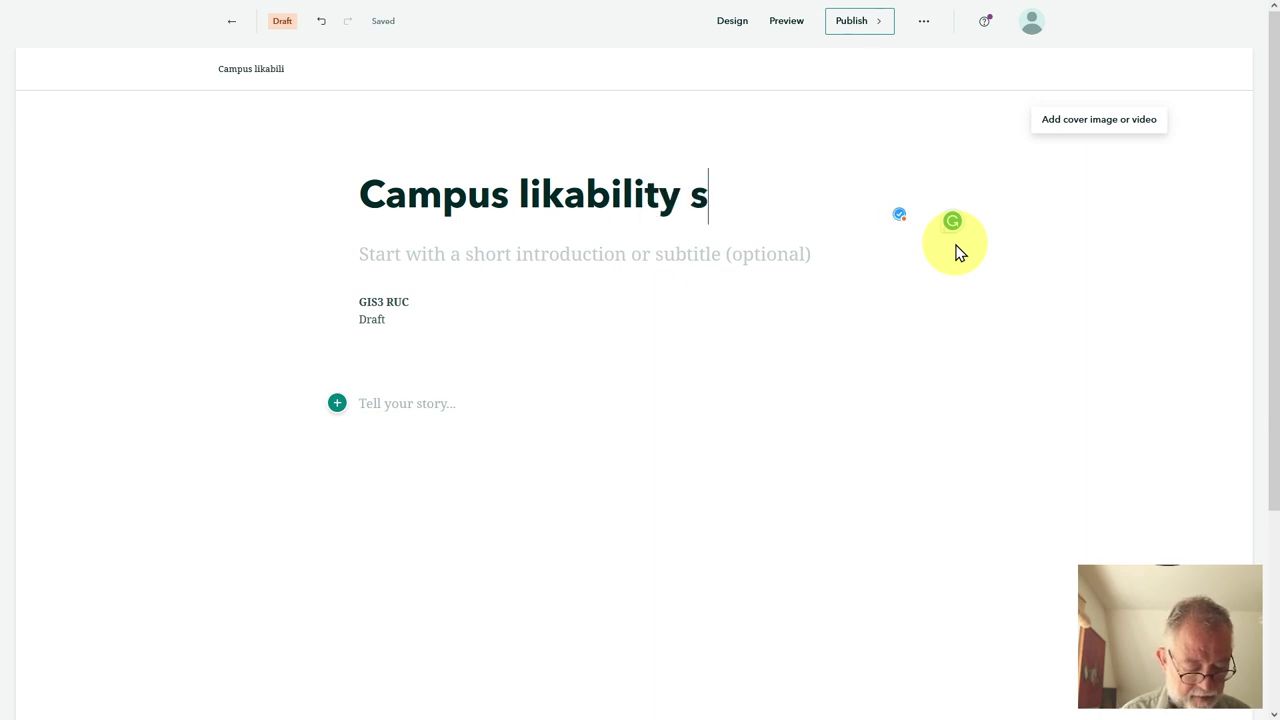
text(tudi)
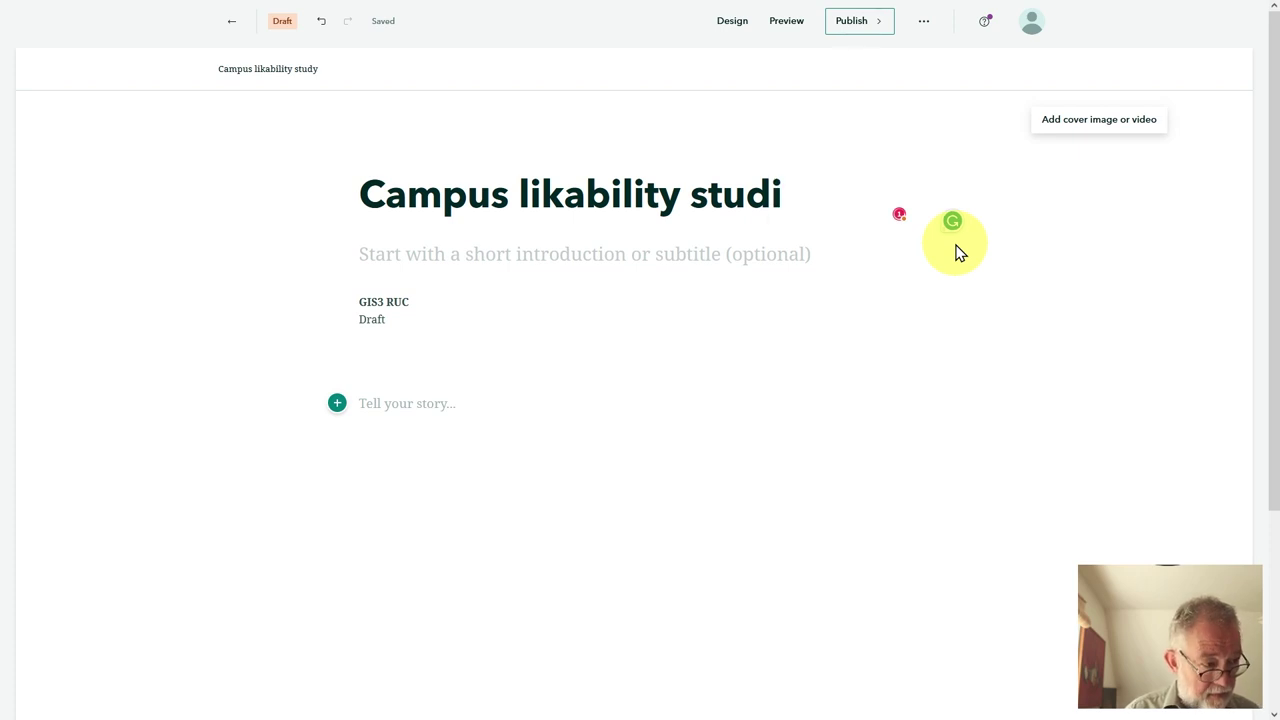
key(BackSpace)
key(BackSpace)
key(BackSpace)
key(BackSpace)
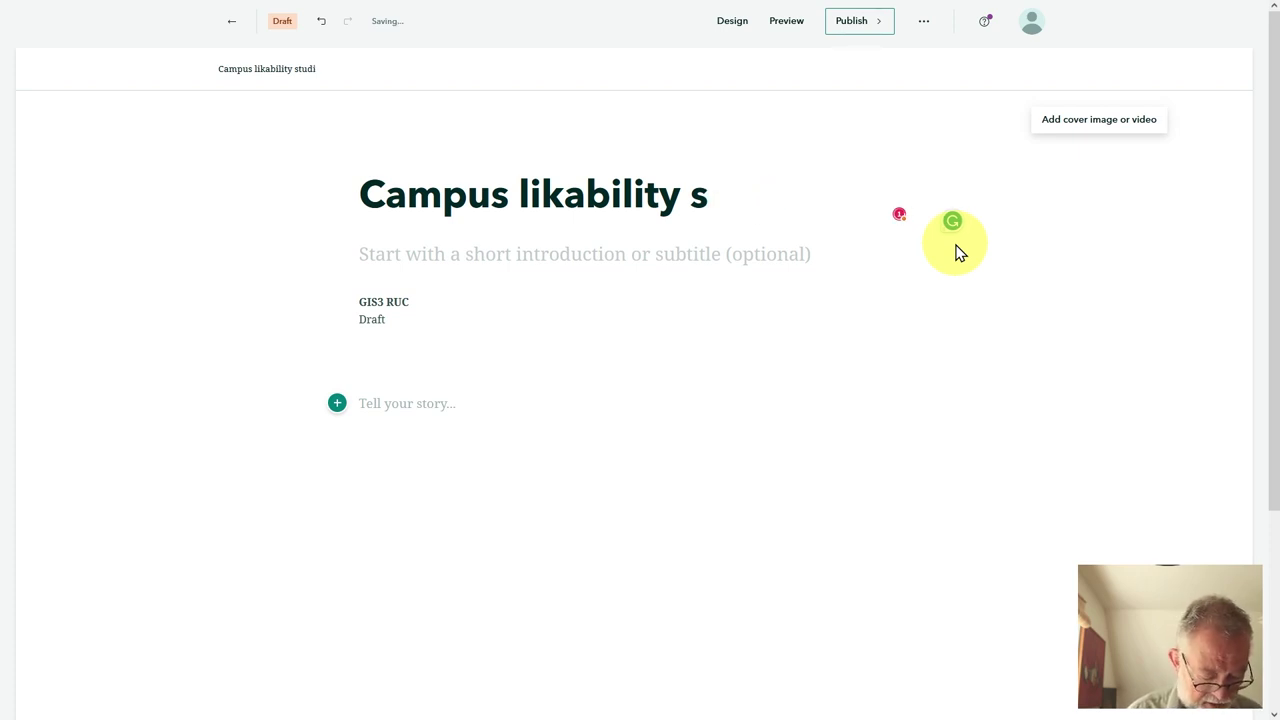
text(urva)
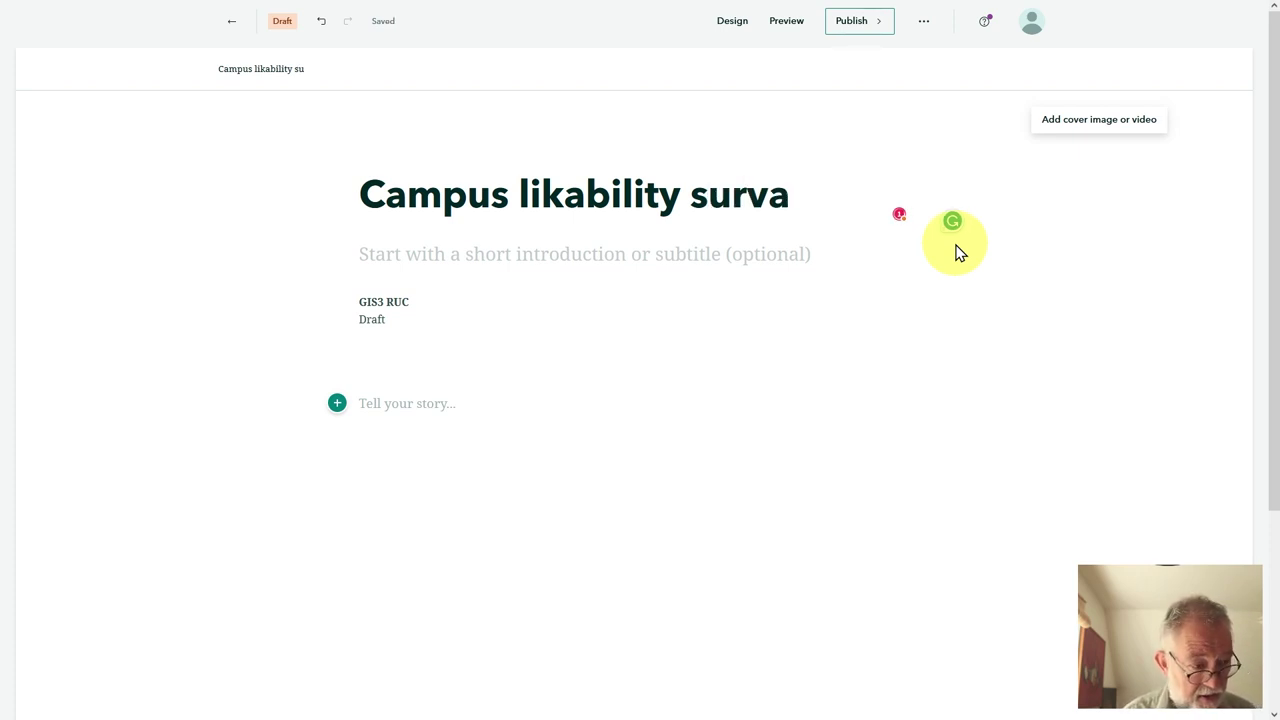
key(BackSpace)
text(ey)
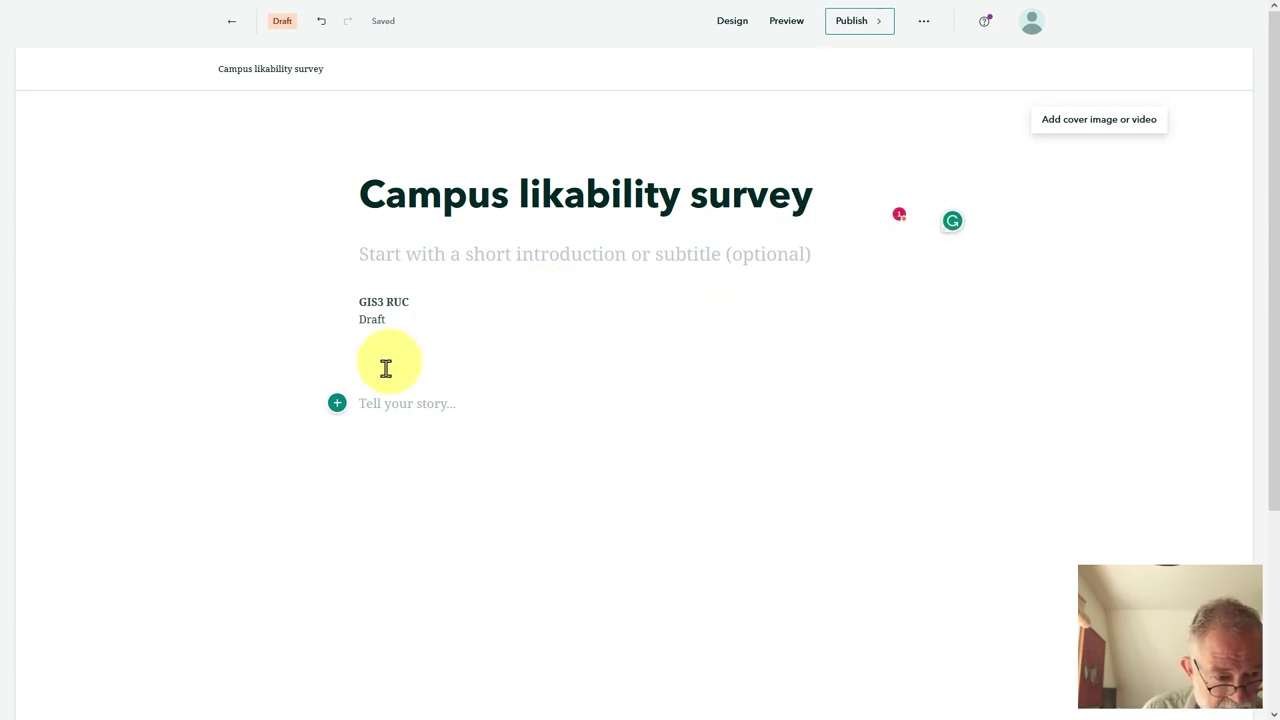
Insert a map block in the story using Scaled likability map, framed closely on the Roskilde Universitet campus.
click(337, 404)
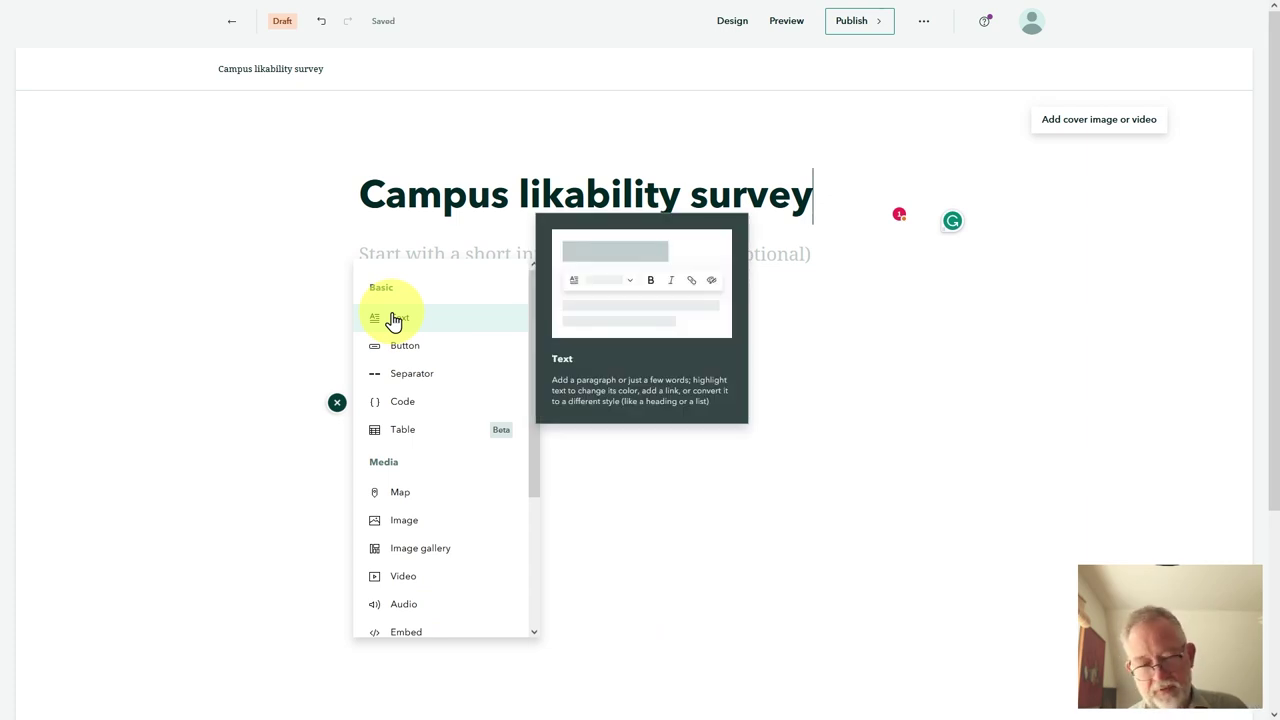
click(412, 497)
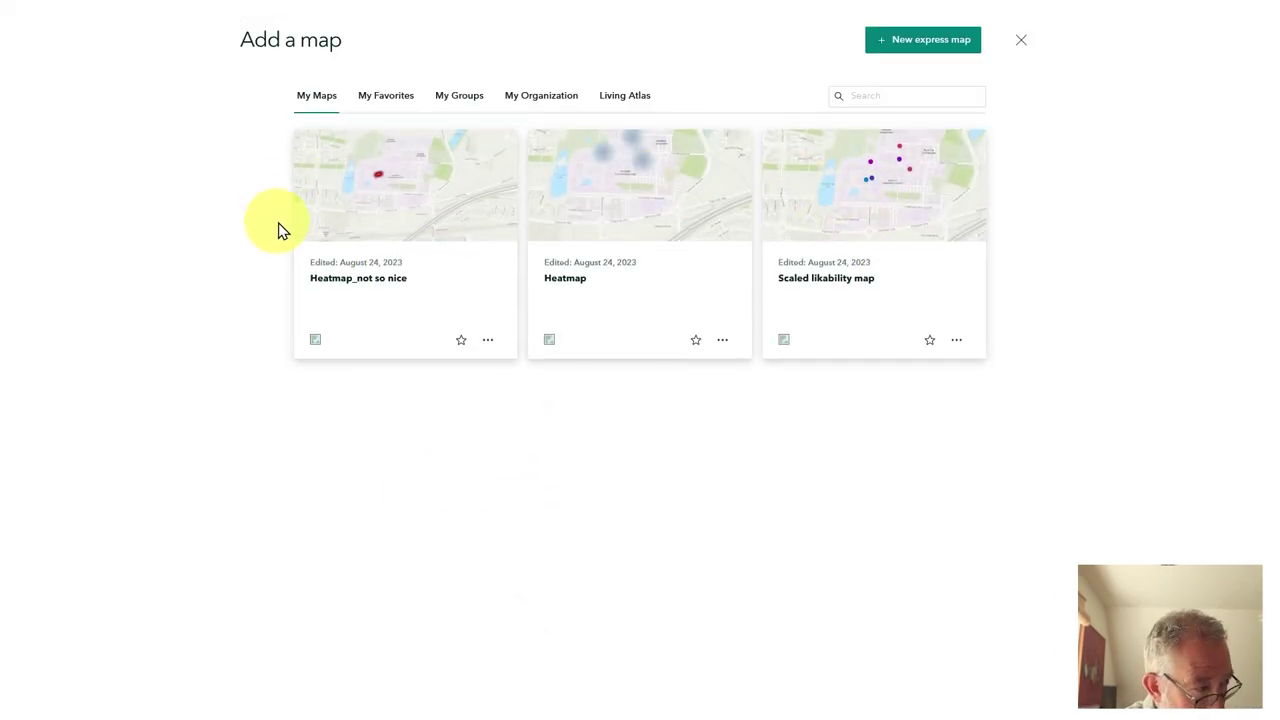
click(885, 211)
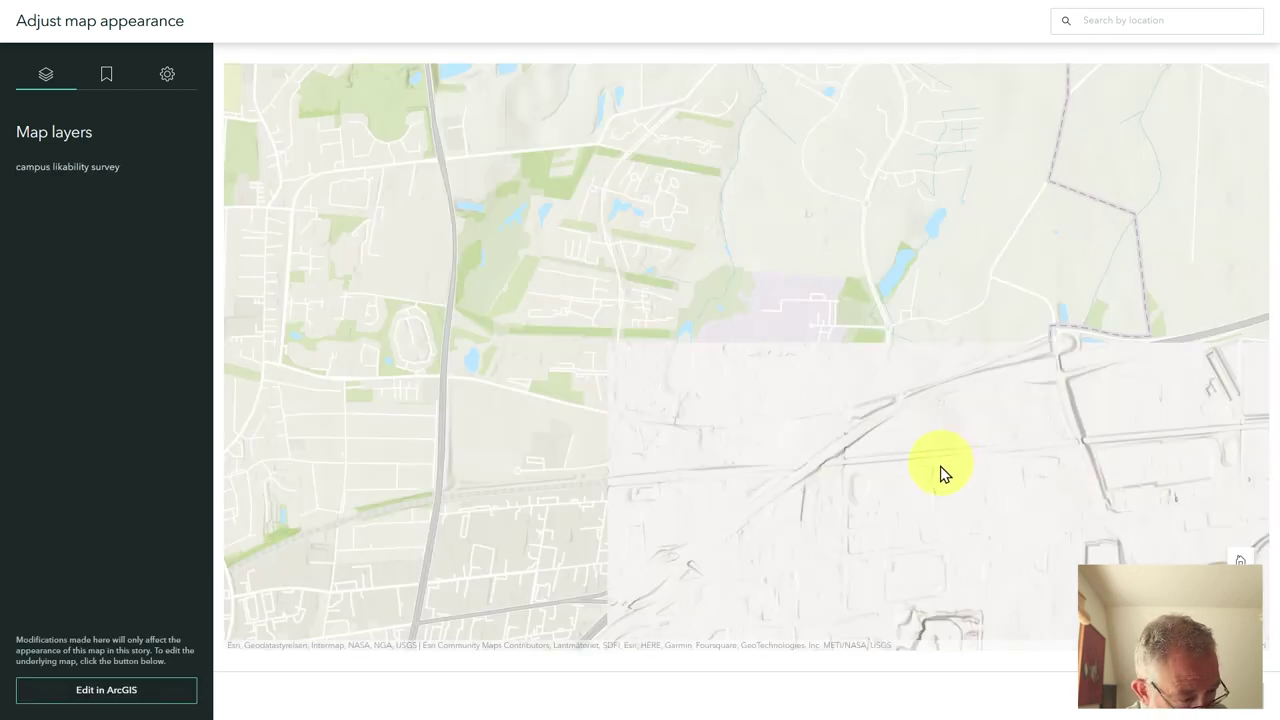
scroll(778, 350, up, 2)
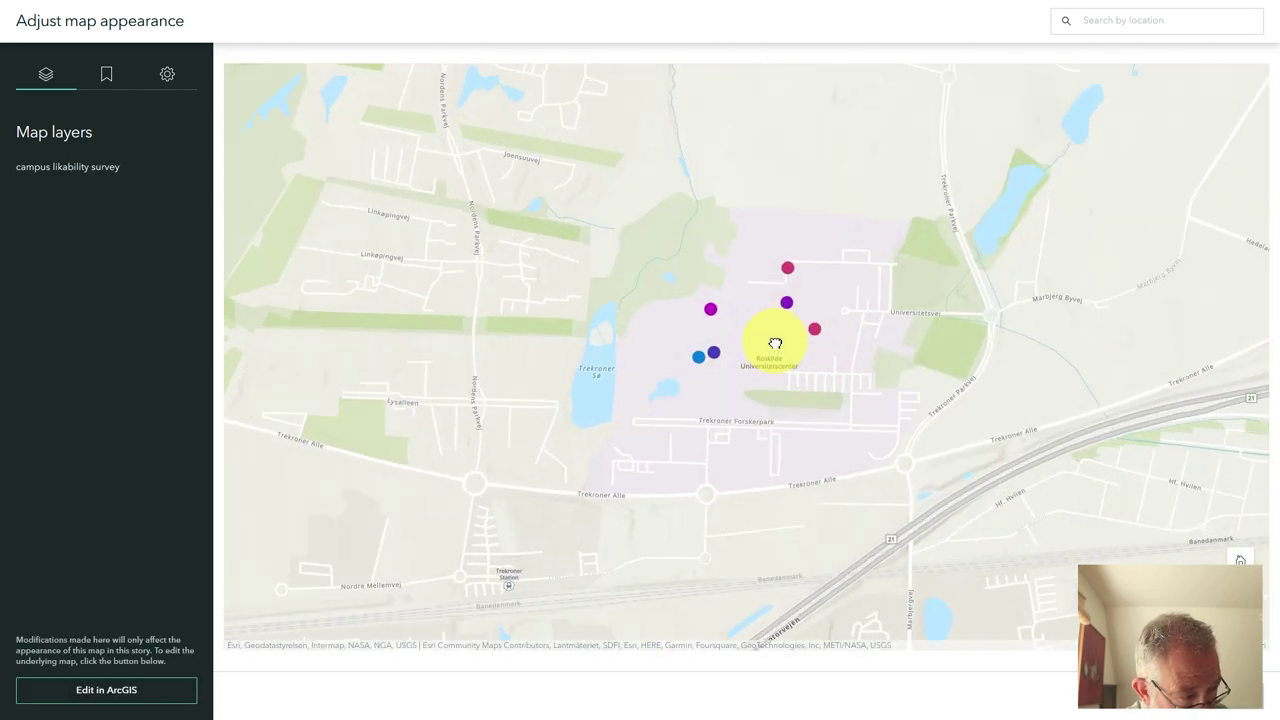
scroll(776, 342, up, 2)
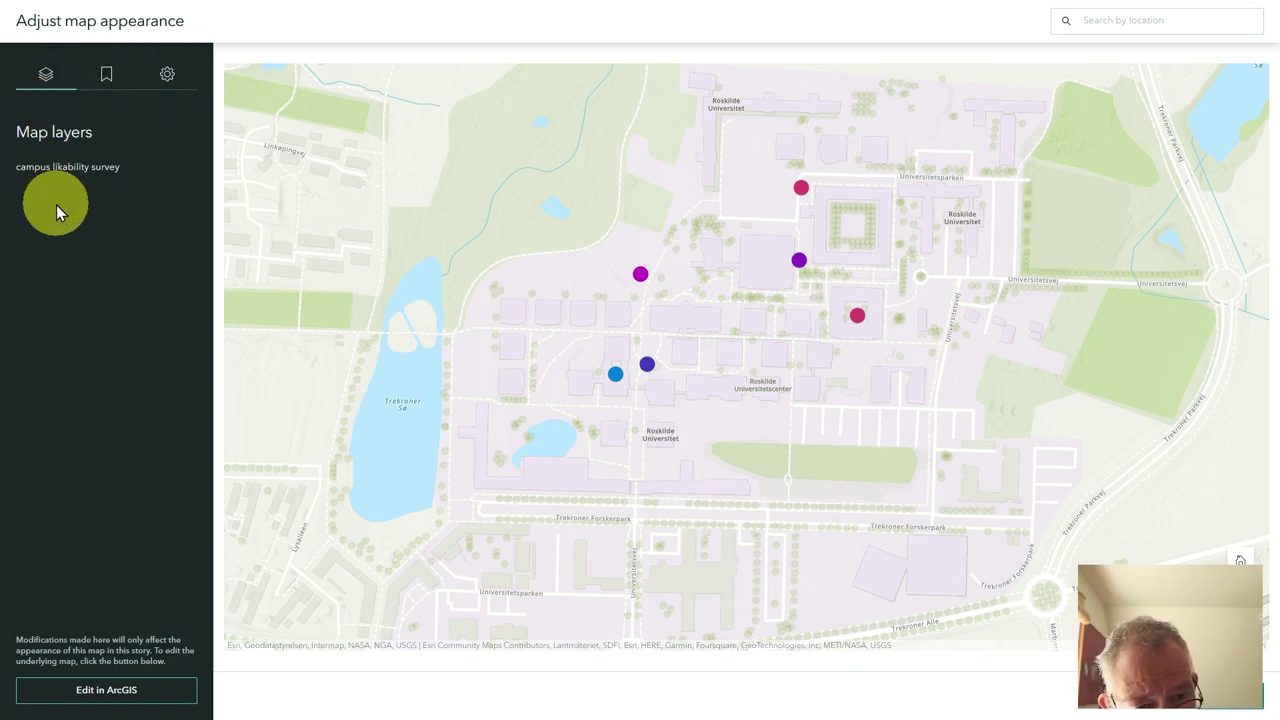
Enable the legend for the Scaled likability map and set it to stay open.
click(168, 82)
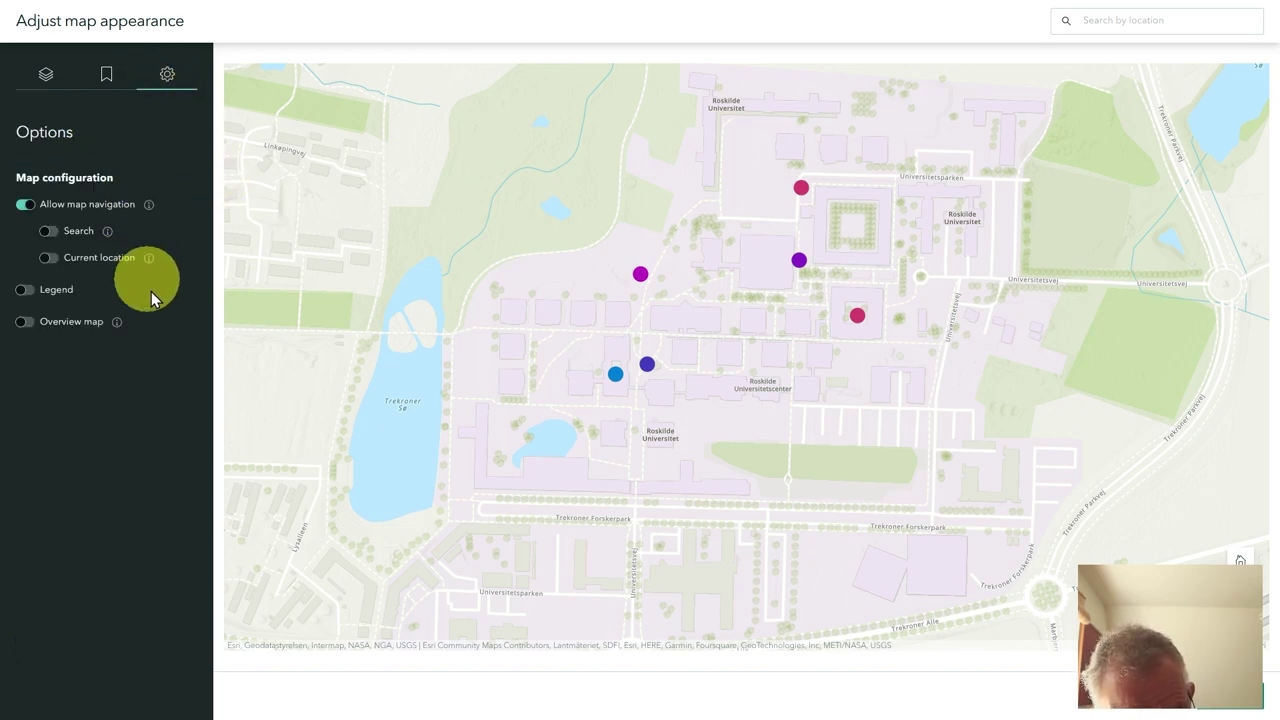
click(25, 289)
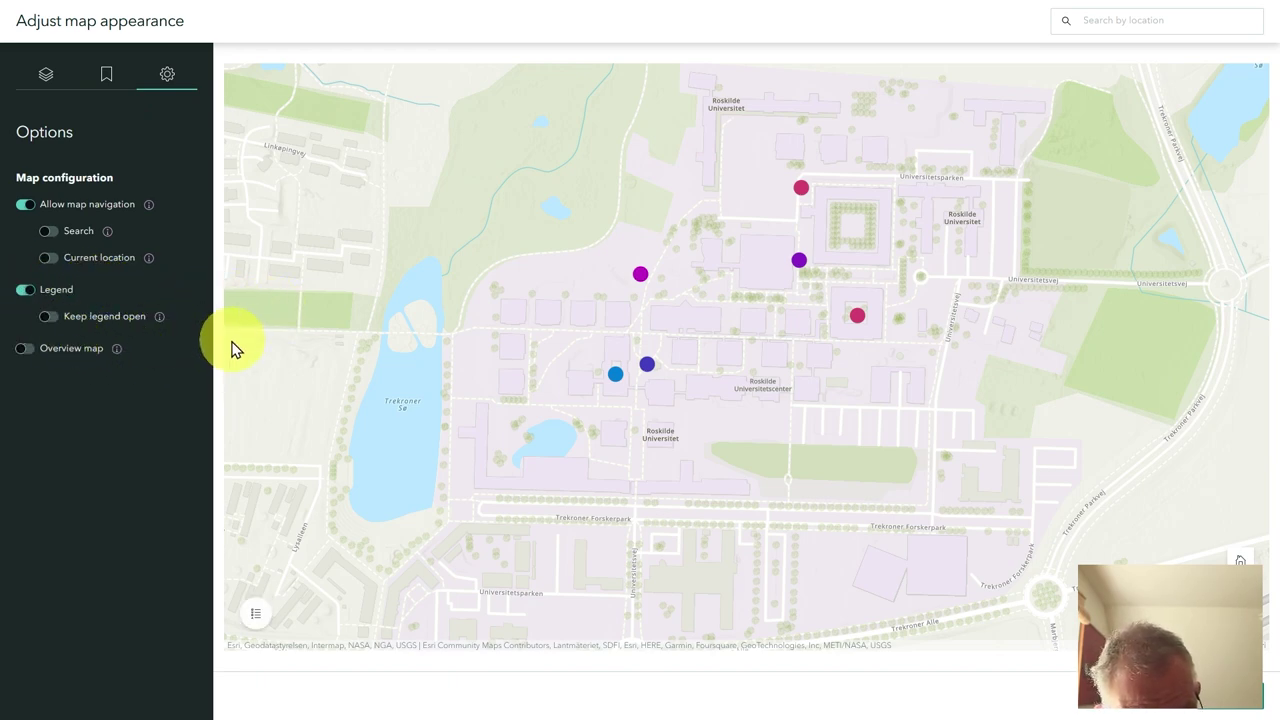
click(48, 316)
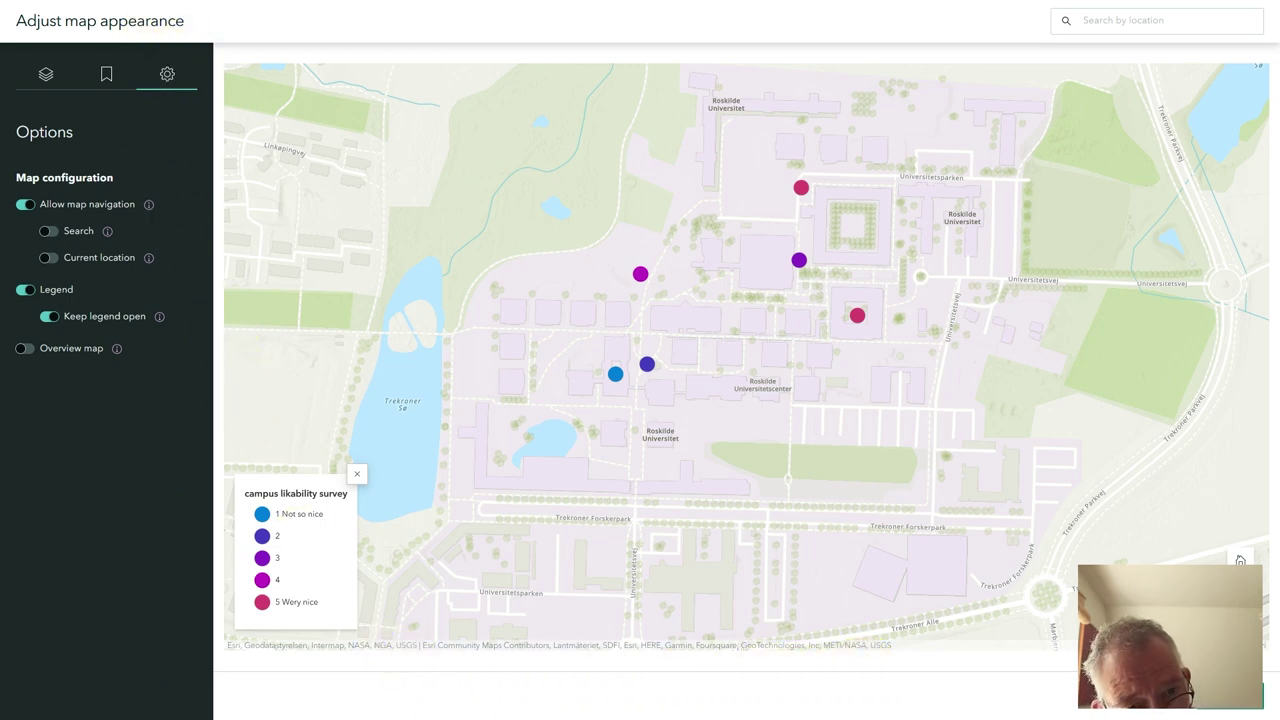
Hide the campus likability survey layer and show it again, and place the map in the story.
click(46, 84)
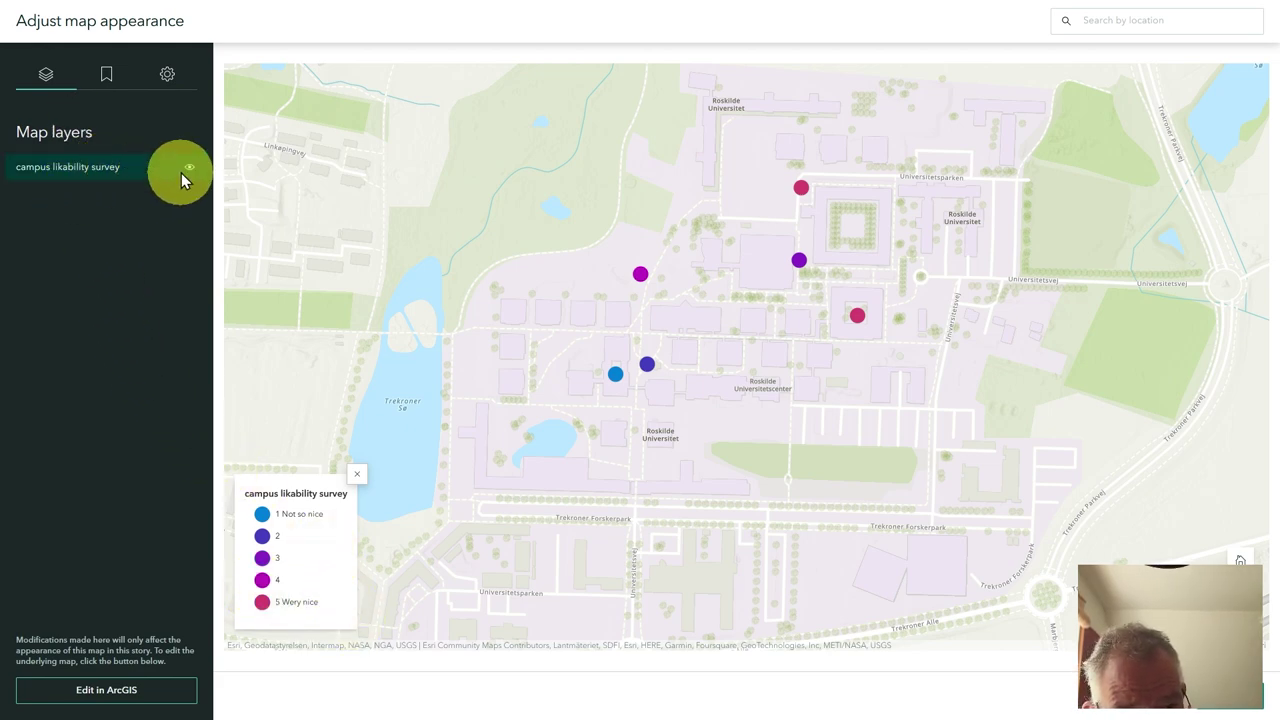
click(190, 174)
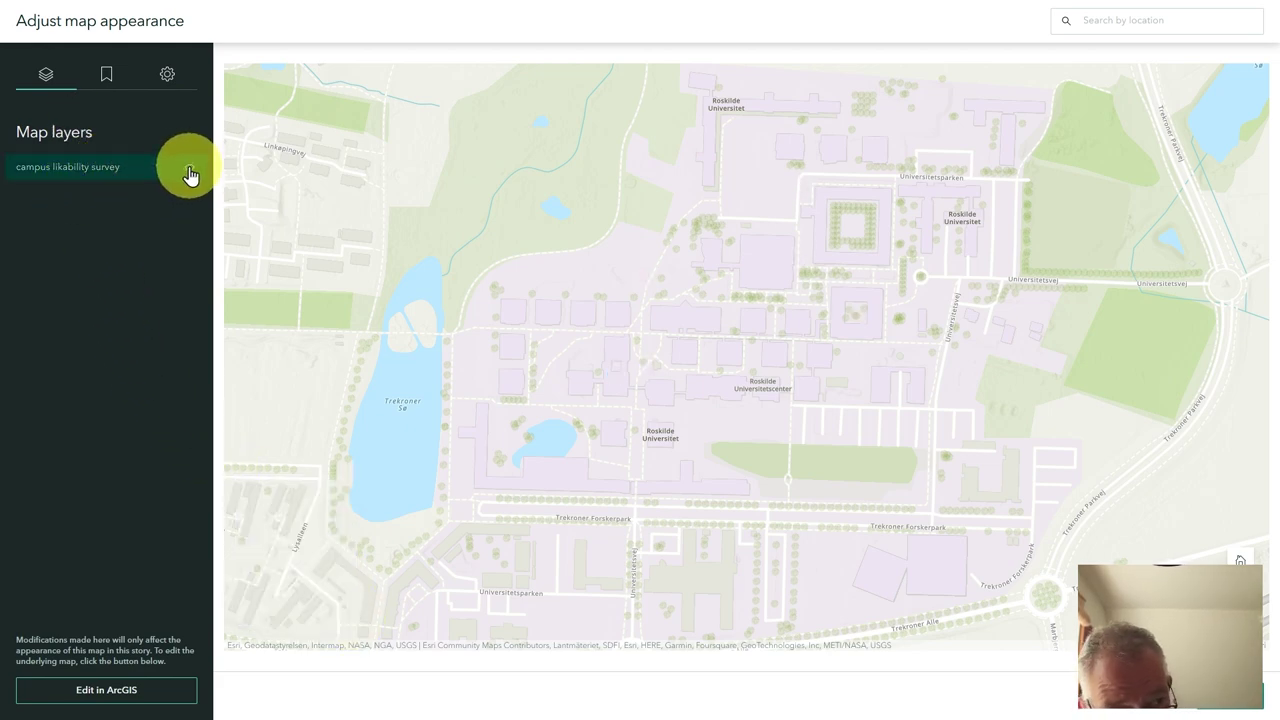
click(190, 174)
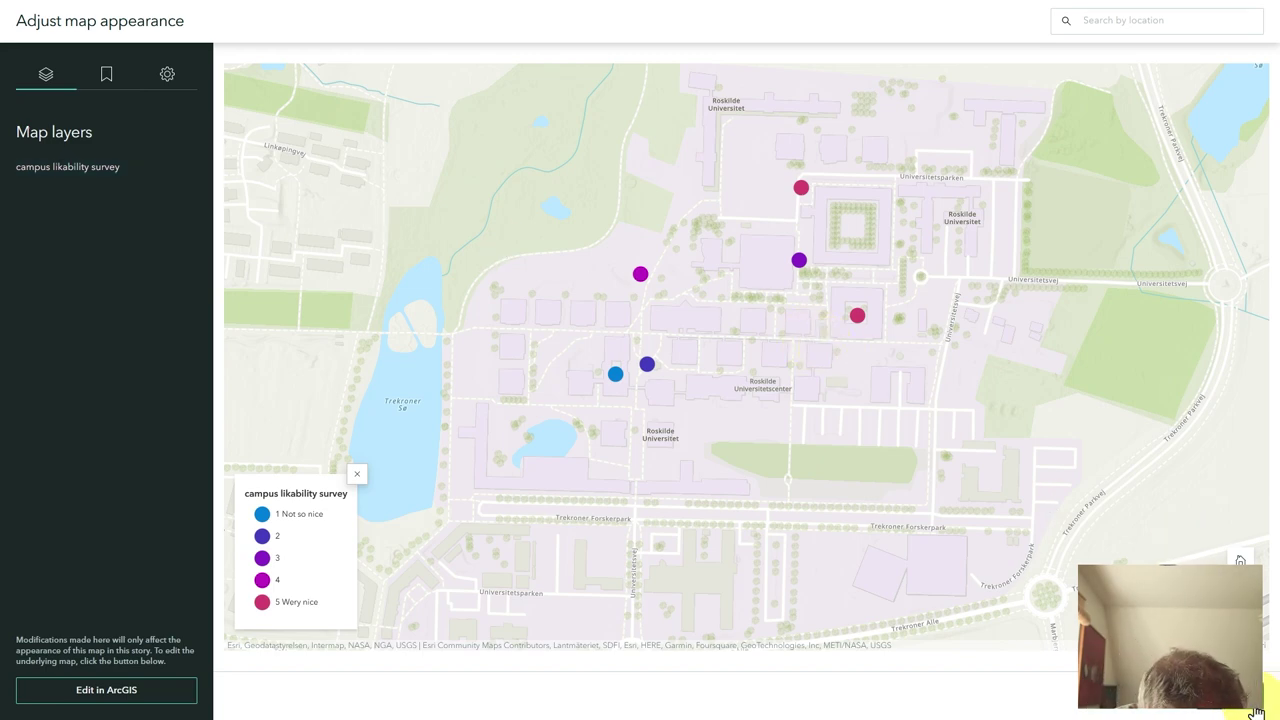
click(1251, 712)
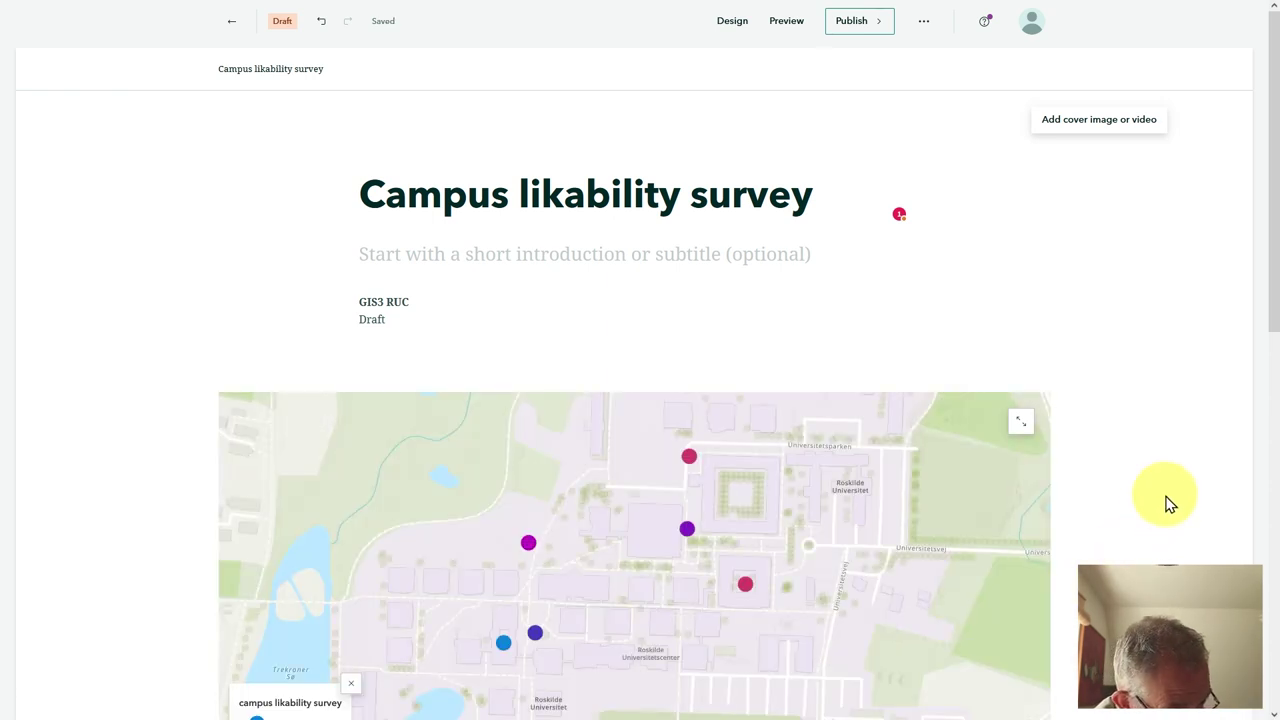
Add a Swipe block to the story below the Scaled likability map.
scroll(1168, 503, down, 5)
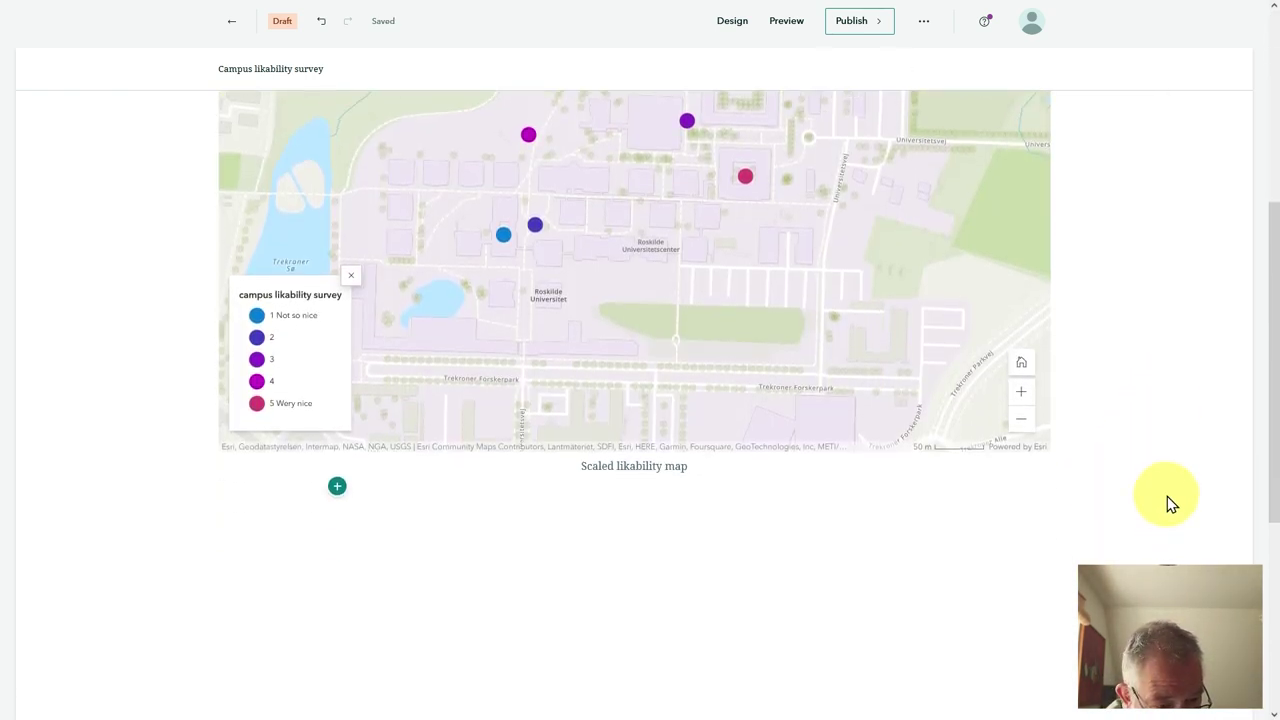
click(337, 488)
scroll(520, 490, down, 2)
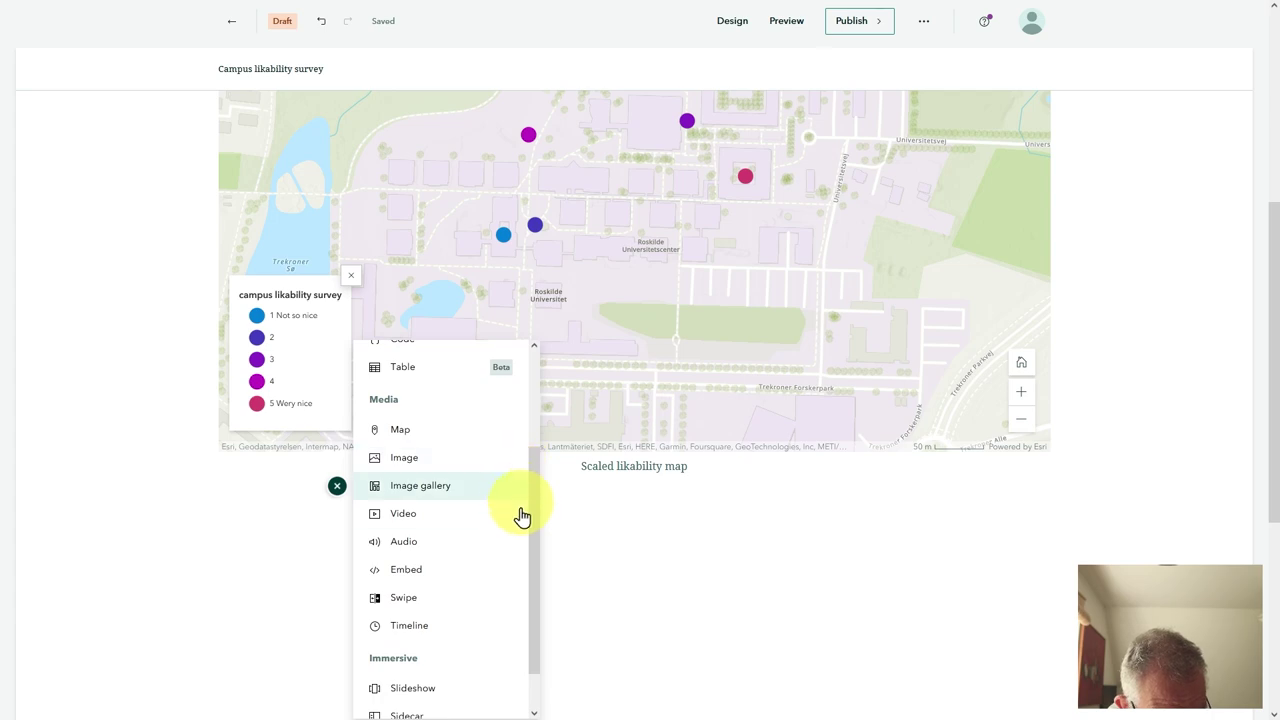
scroll(478, 662, down, 1)
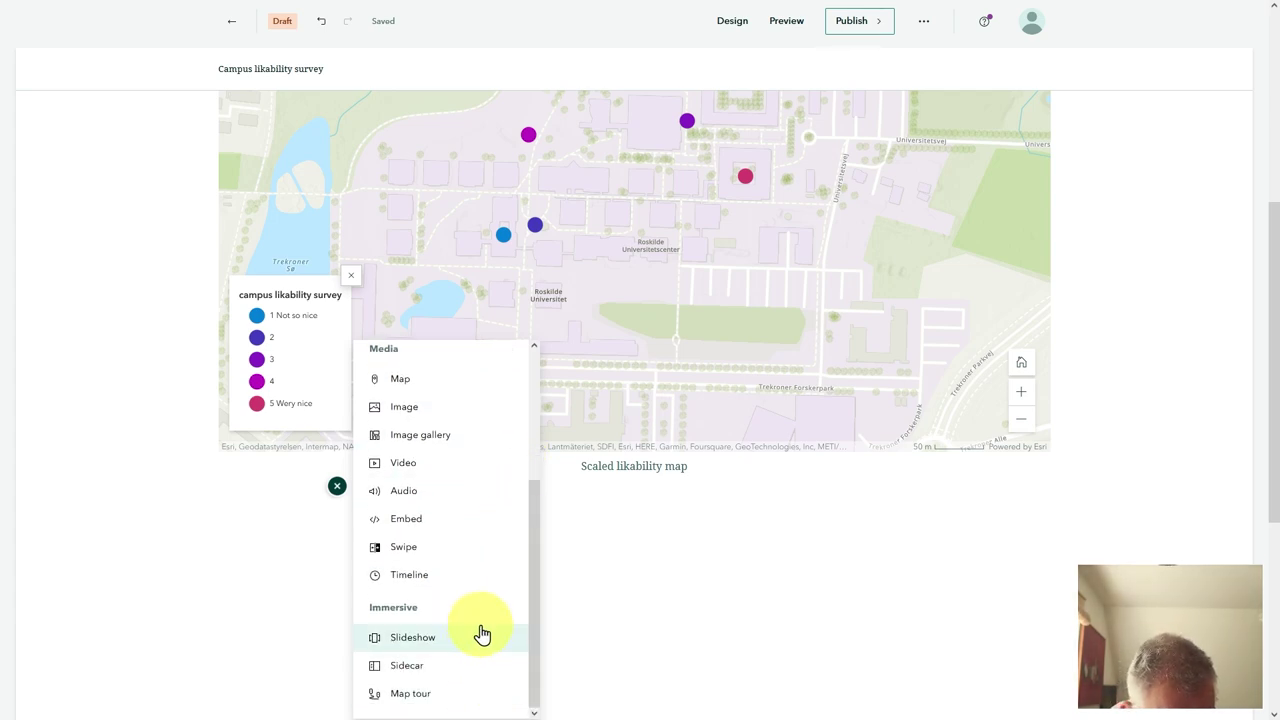
click(453, 556)
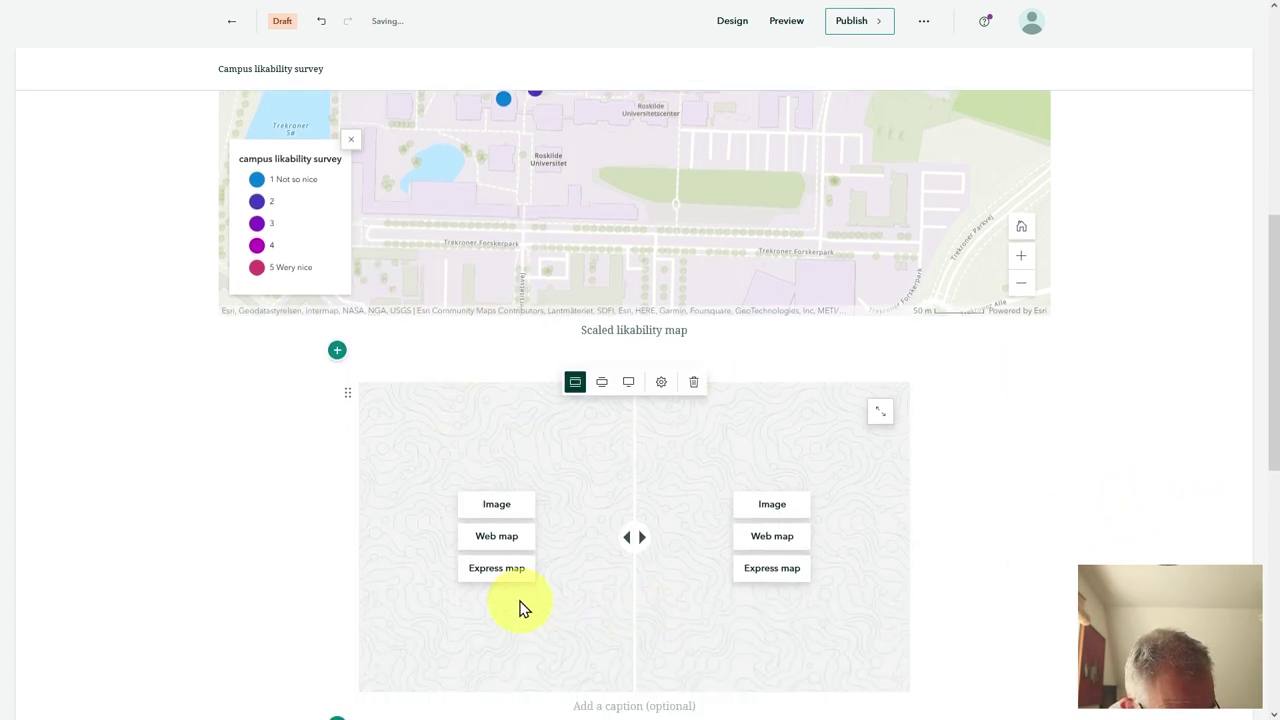
Place the Heatmap web map on the left side of the swipe, framed closely on the campus.
click(508, 548)
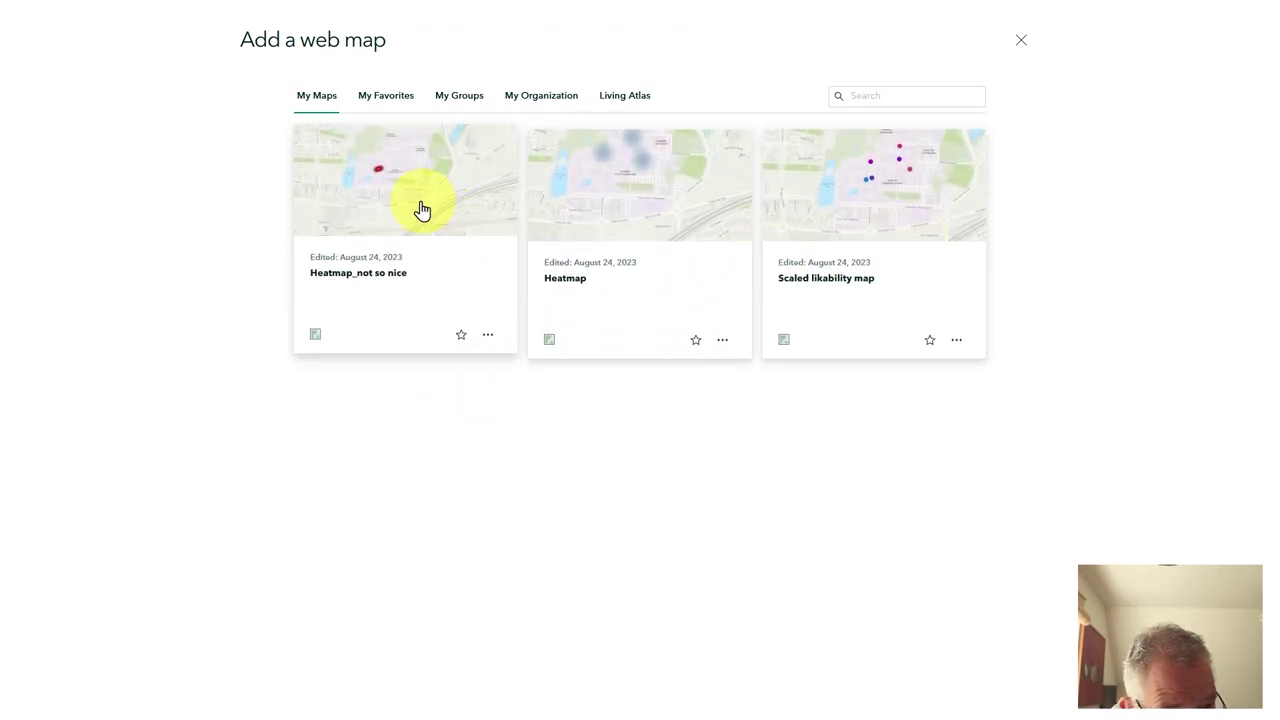
click(628, 204)
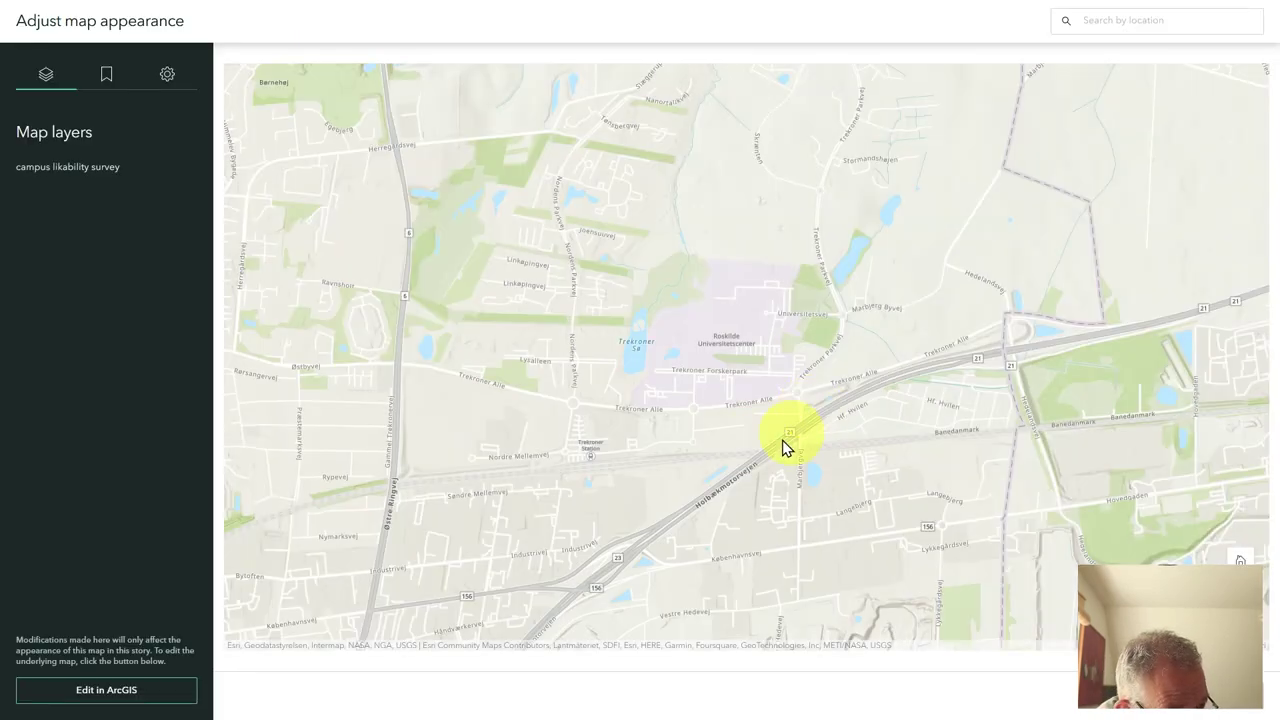
scroll(731, 321, up, 3)
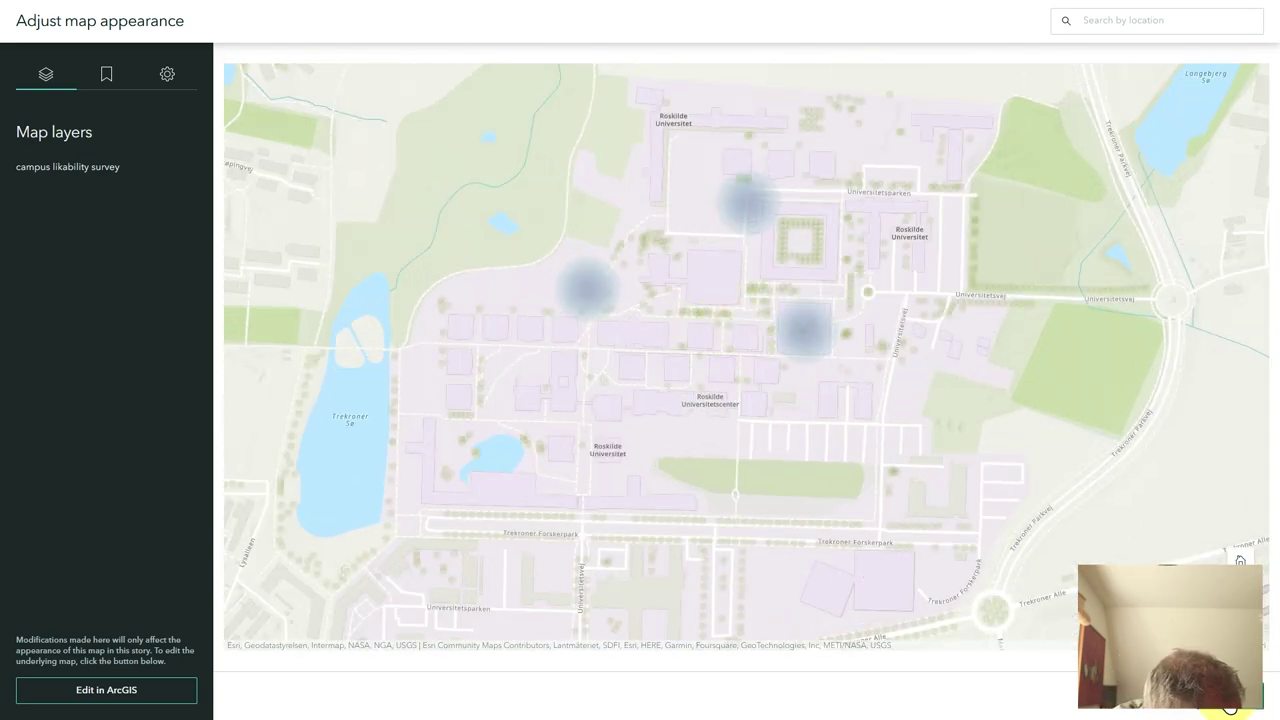
click(1225, 690)
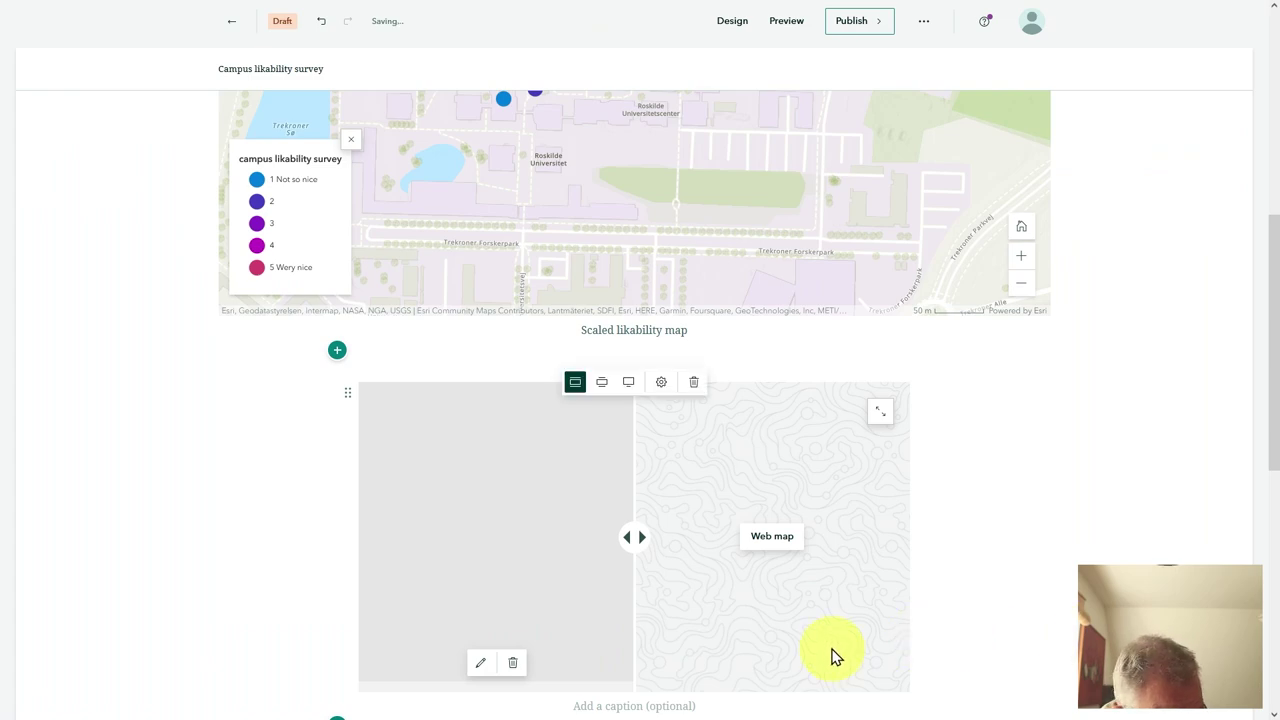
Place the Heatmap_not so nice web map on the right side of the swipe, framed closely on the campus.
click(778, 545)
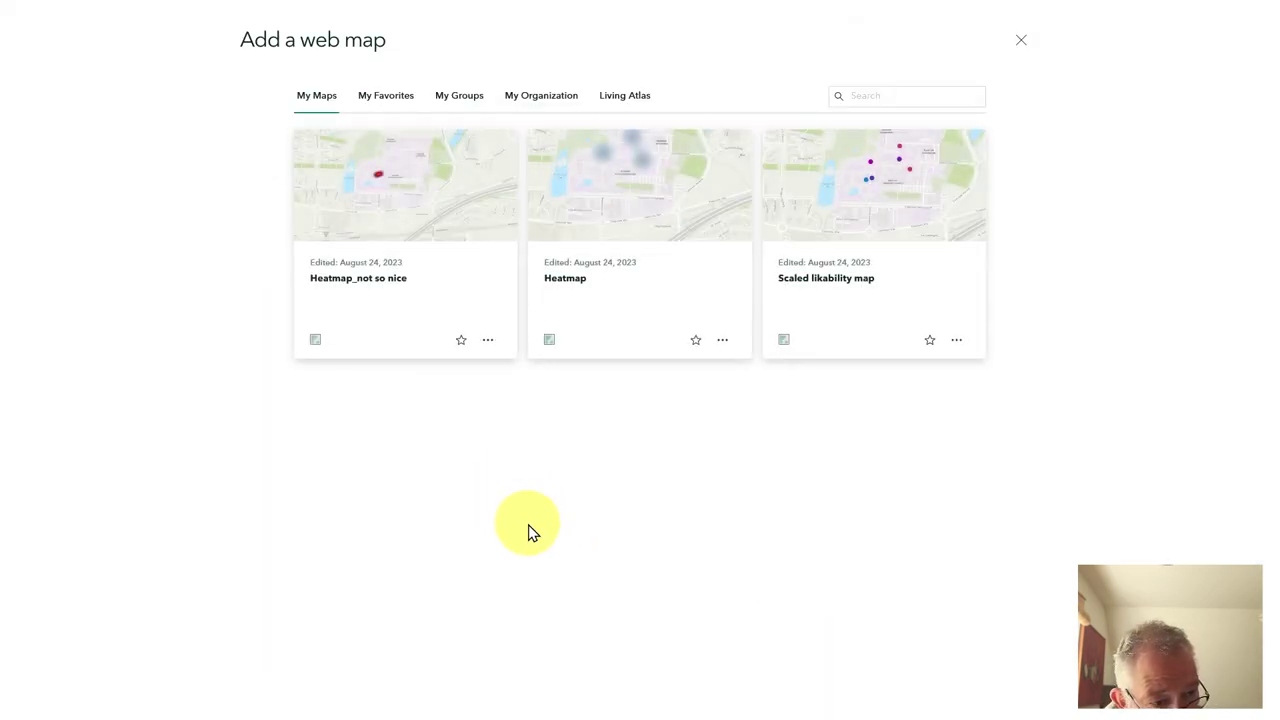
click(391, 187)
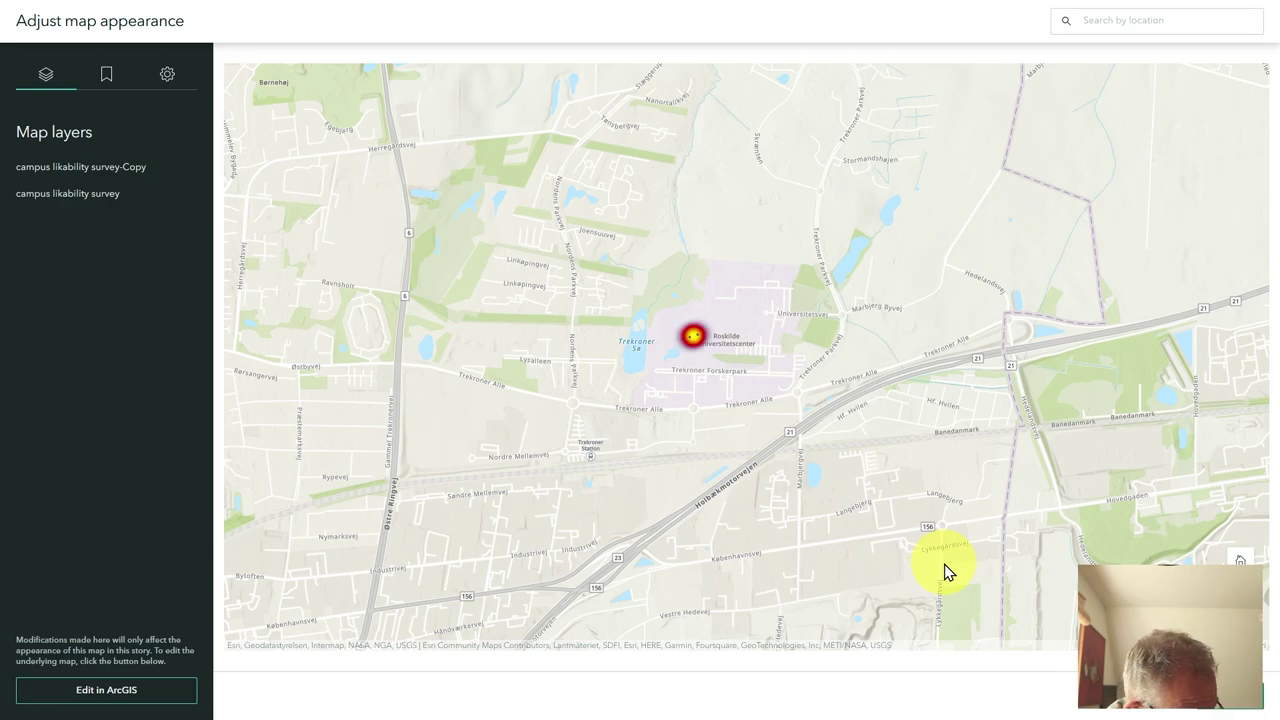
scroll(751, 351, up, 1)
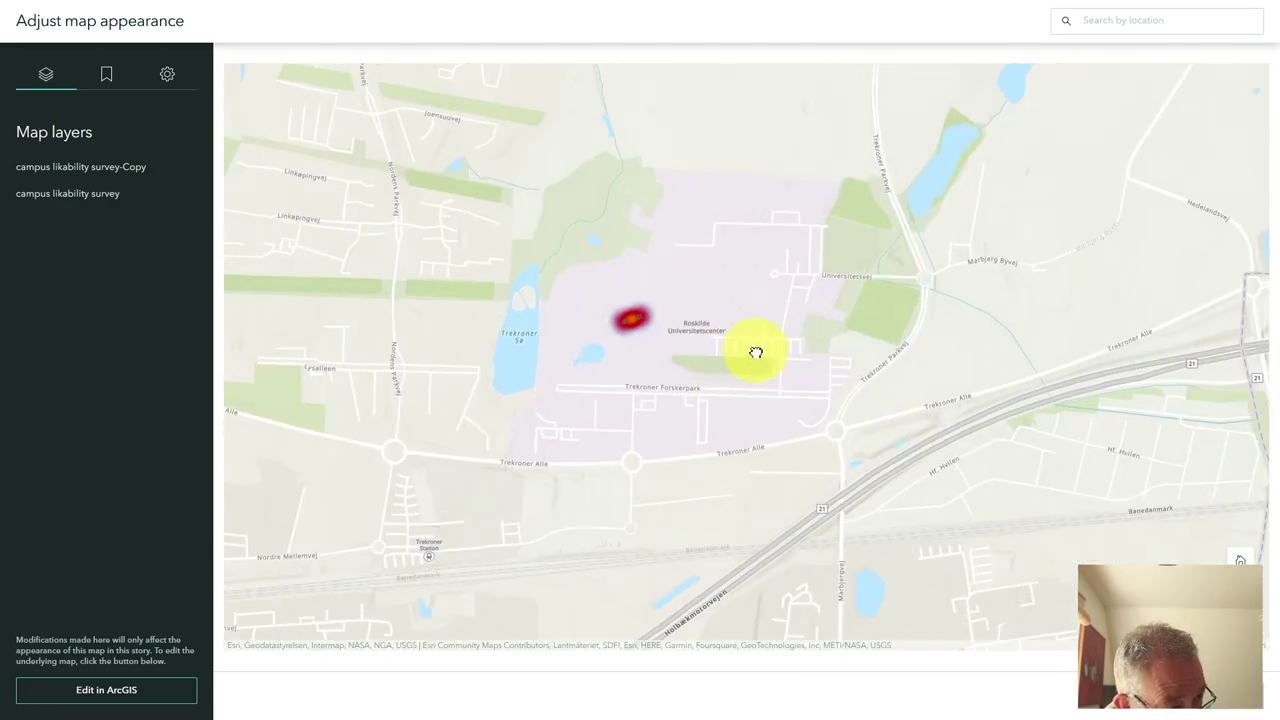
scroll(583, 348, up, 1)
scroll(583, 348, up, 1)
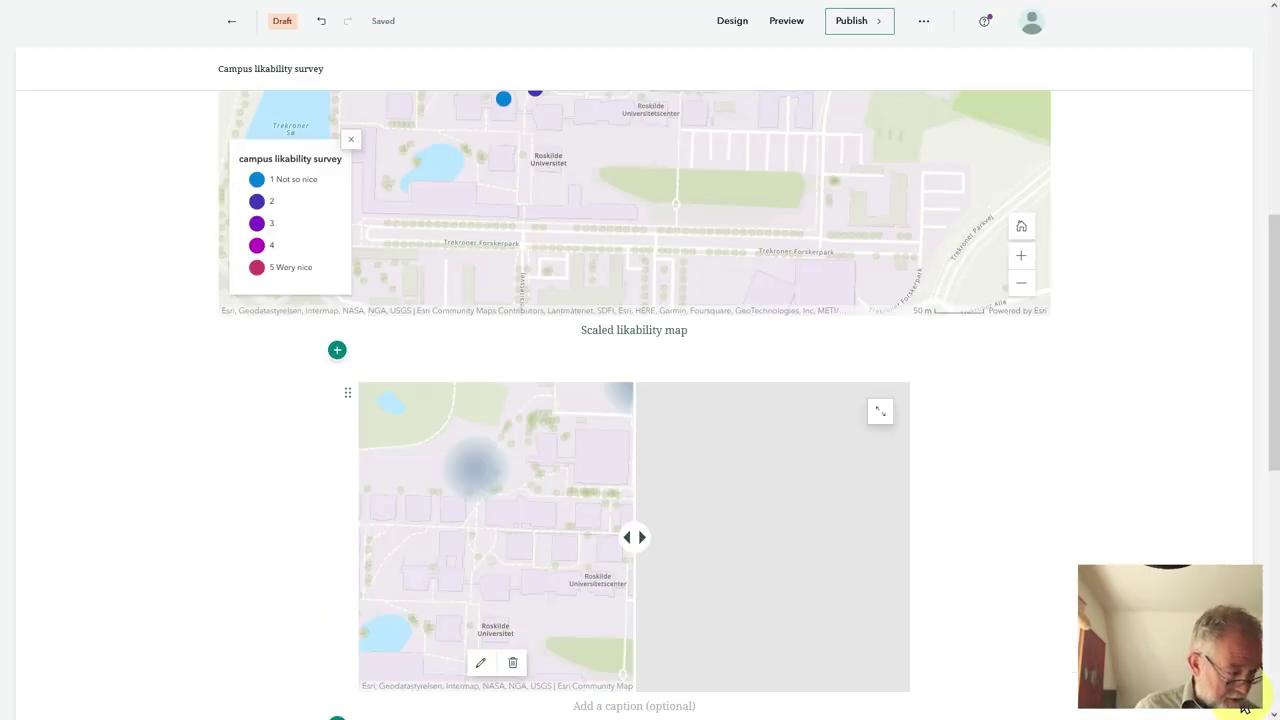
click(1238, 706)
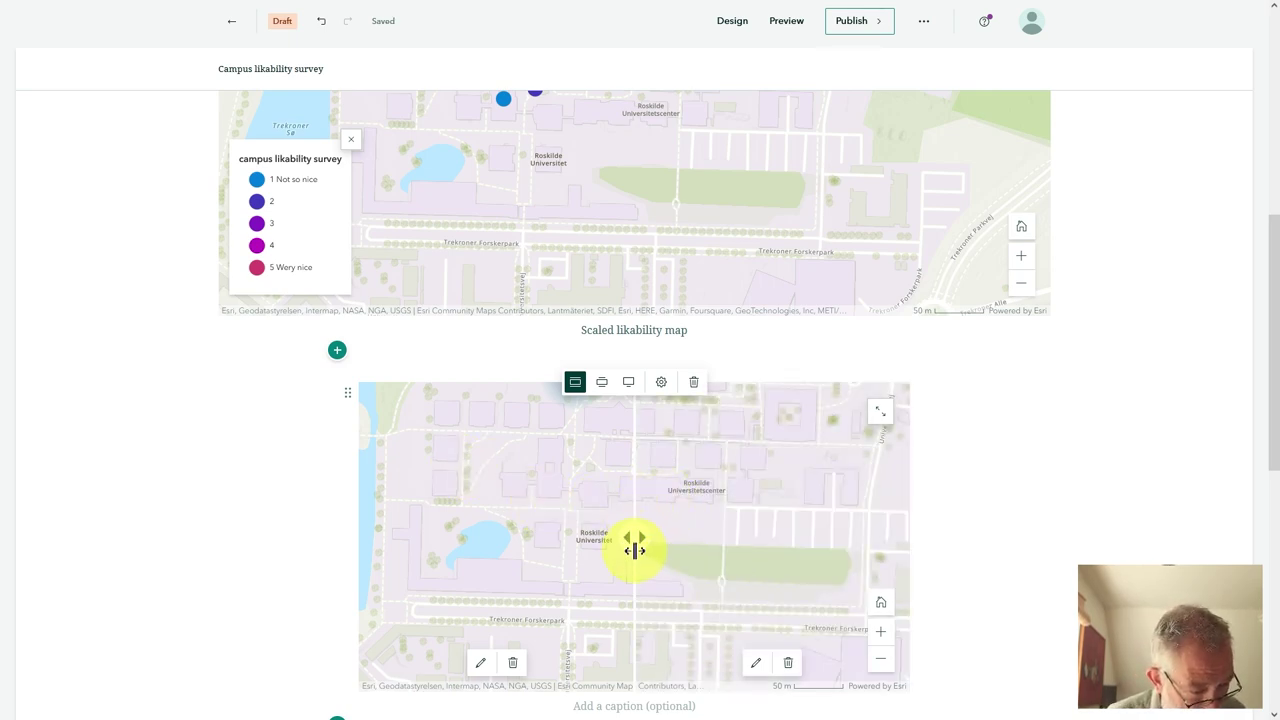
Compare the heat maps by moving the swipe divider close to the comparison's left edge and widening the map extent around the campus.
drag(635, 550, 425, 540)
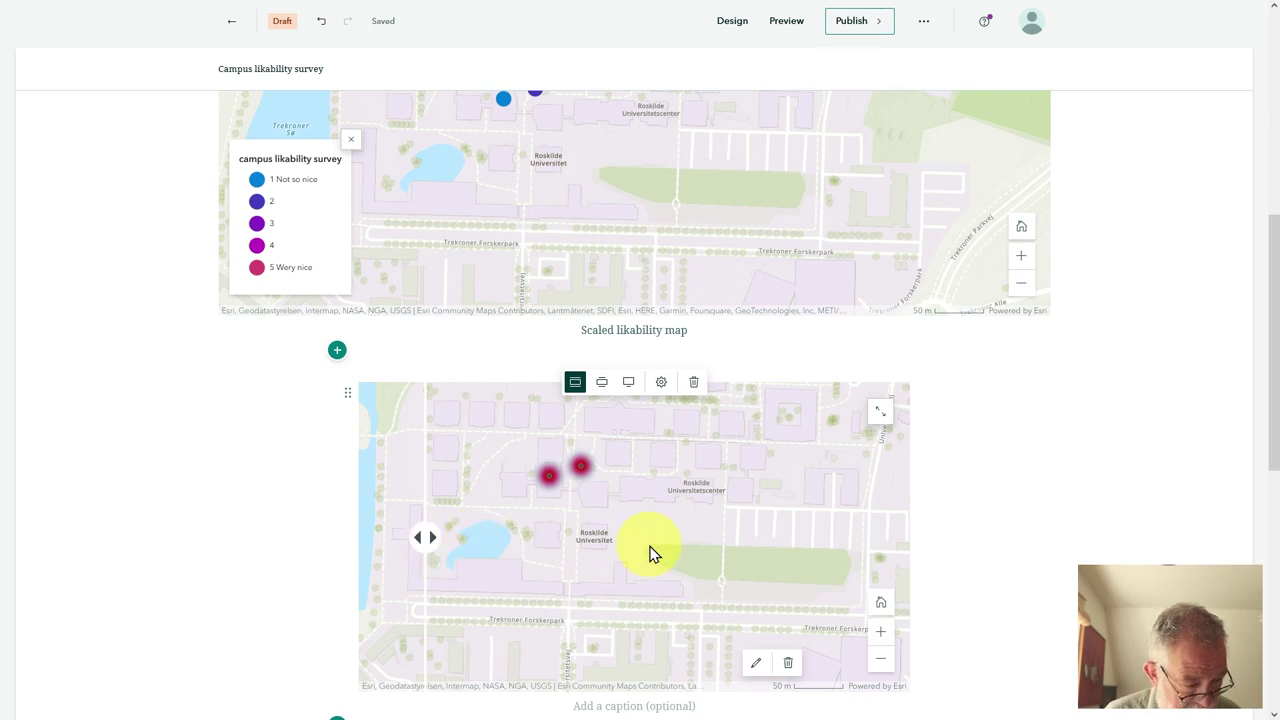
scroll(651, 553, down, 1)
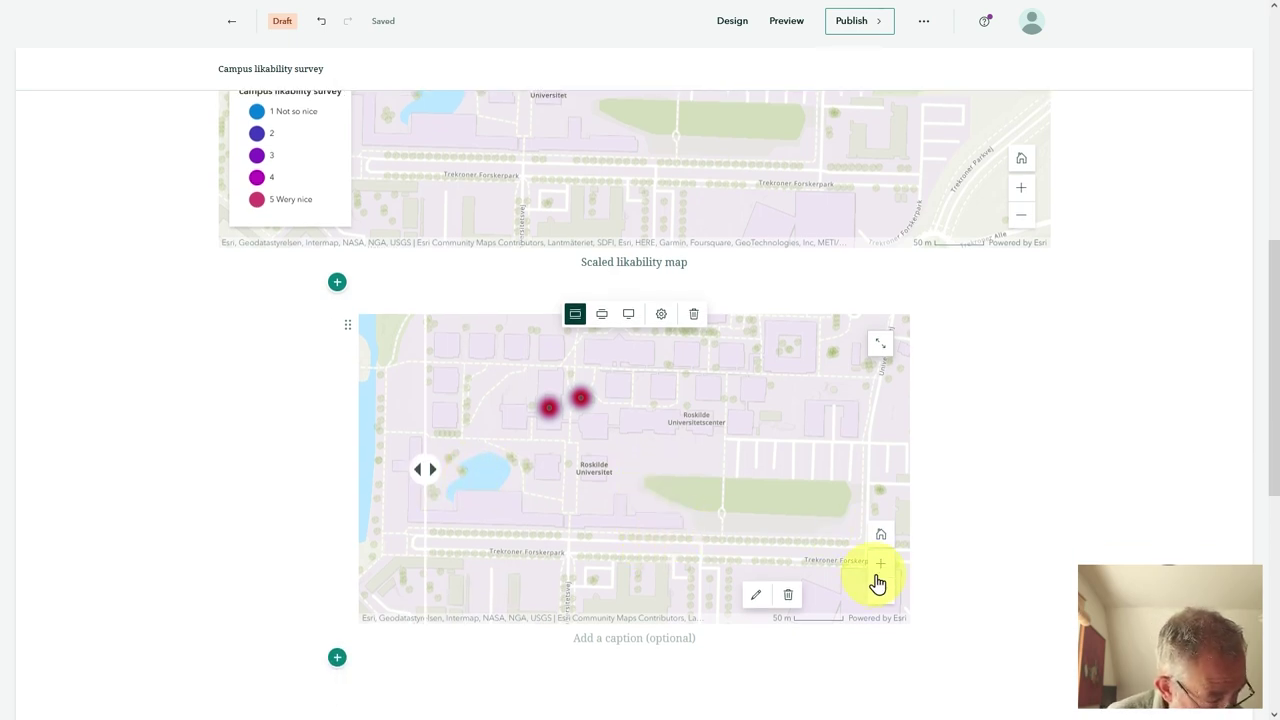
click(879, 588)
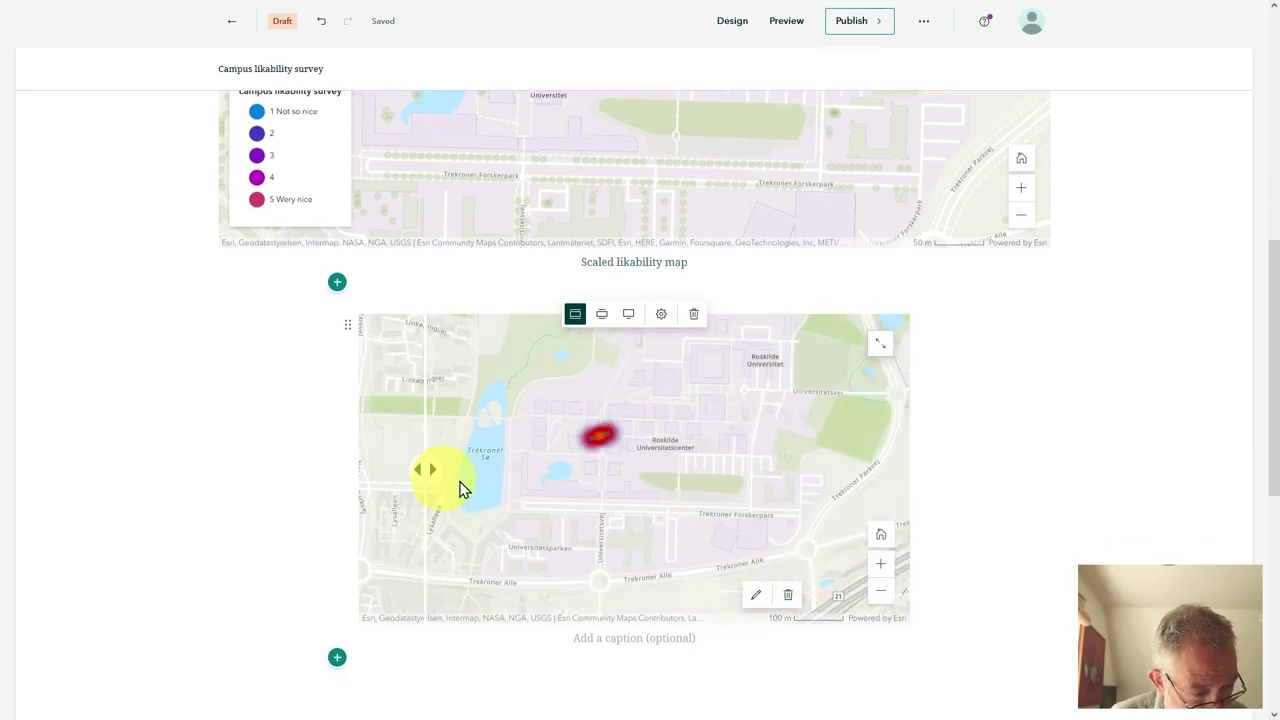
drag(629, 466, 580, 543)
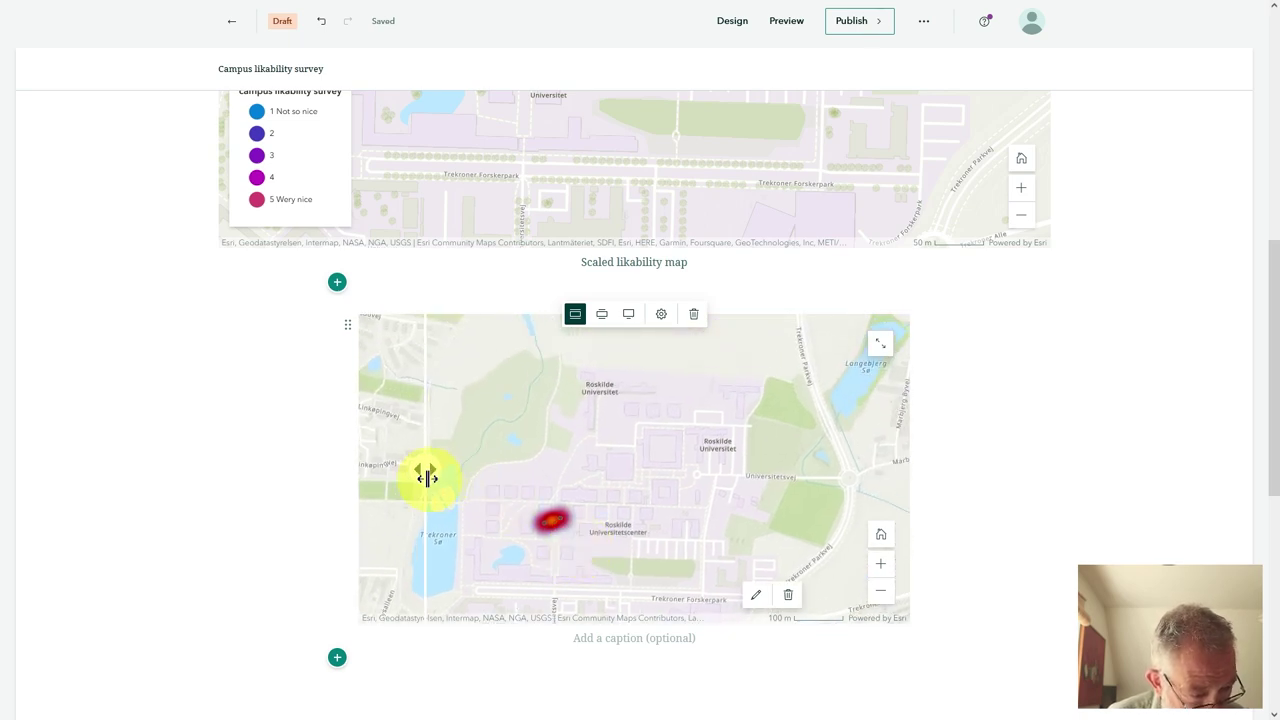
mouse_move(424, 471)
mouse_down()
mouse_move(574, 486)
mouse_move(826, 483)
mouse_move(416, 469)
mouse_up()
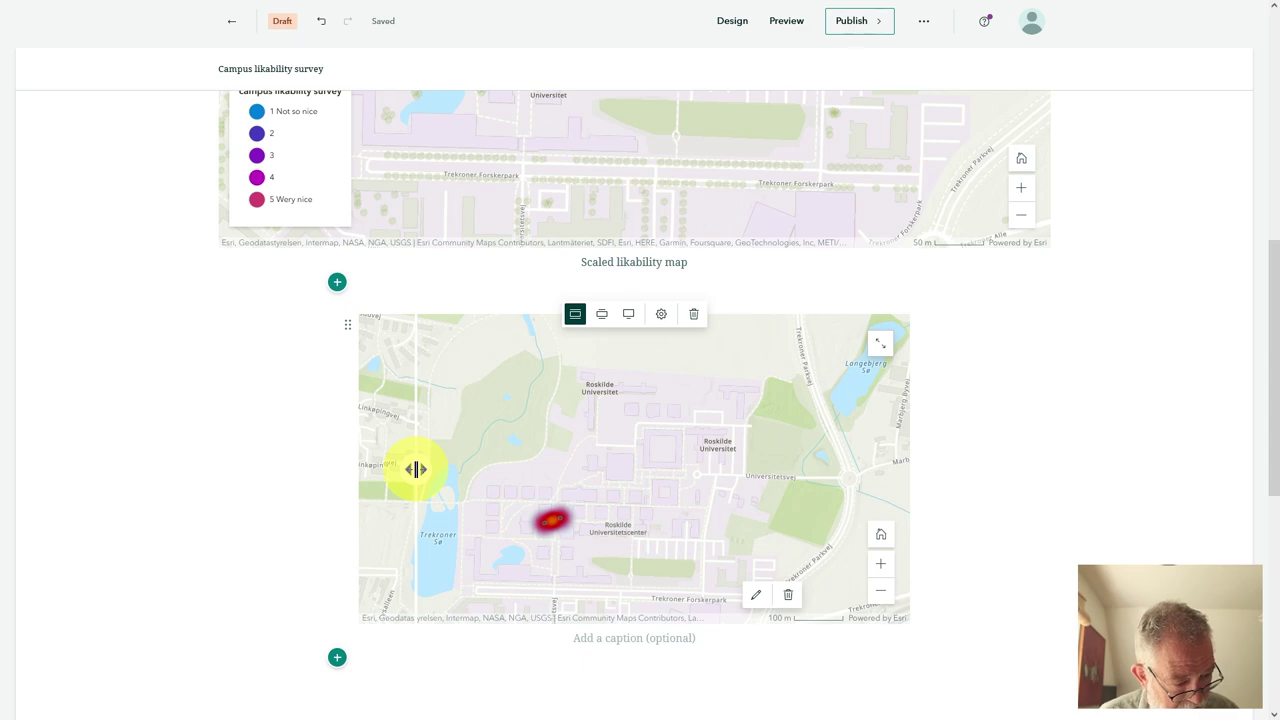
Add a text paragraph above the swipe comparison reading "Swipe left for not som nice places and right for mice places".
click(337, 284)
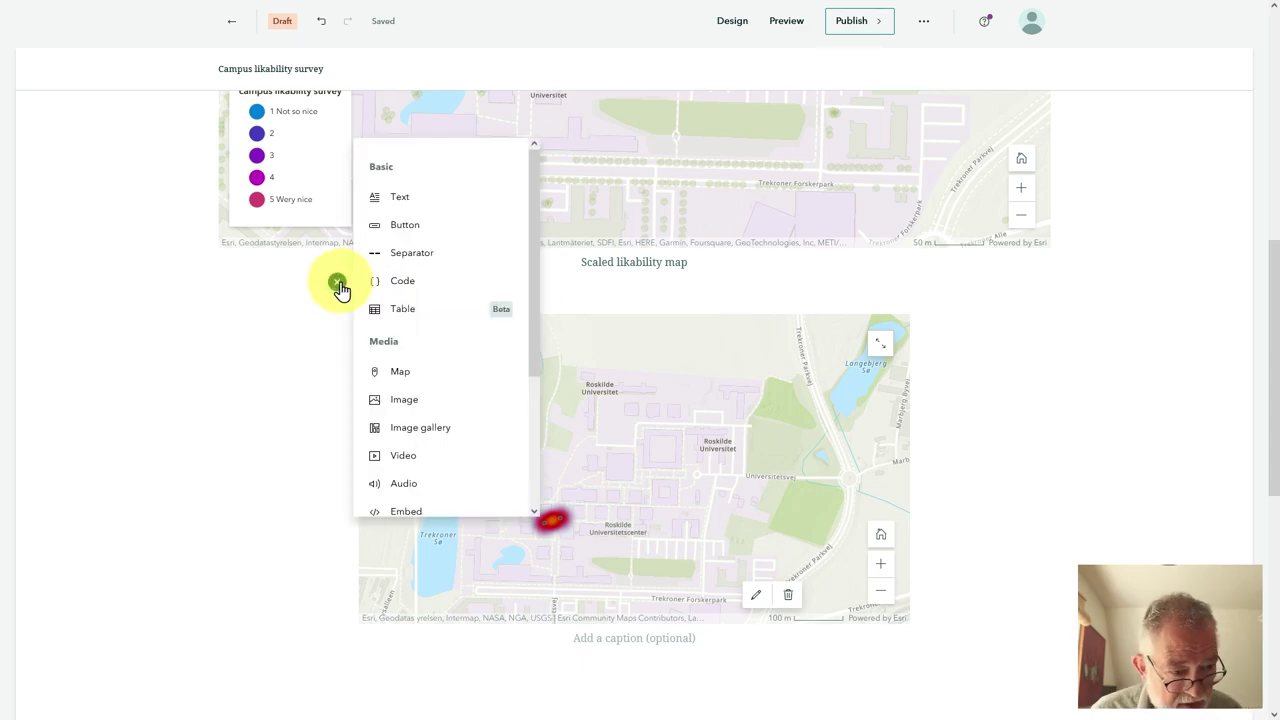
click(453, 199)
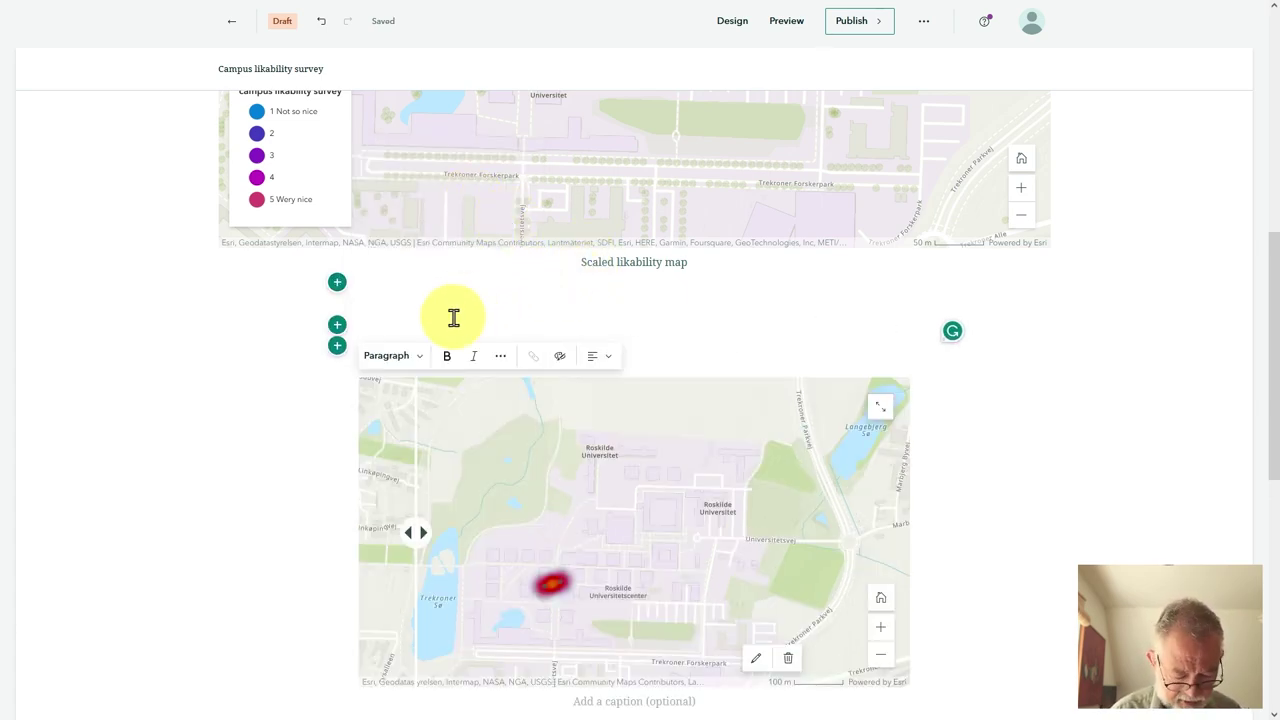
text(S)
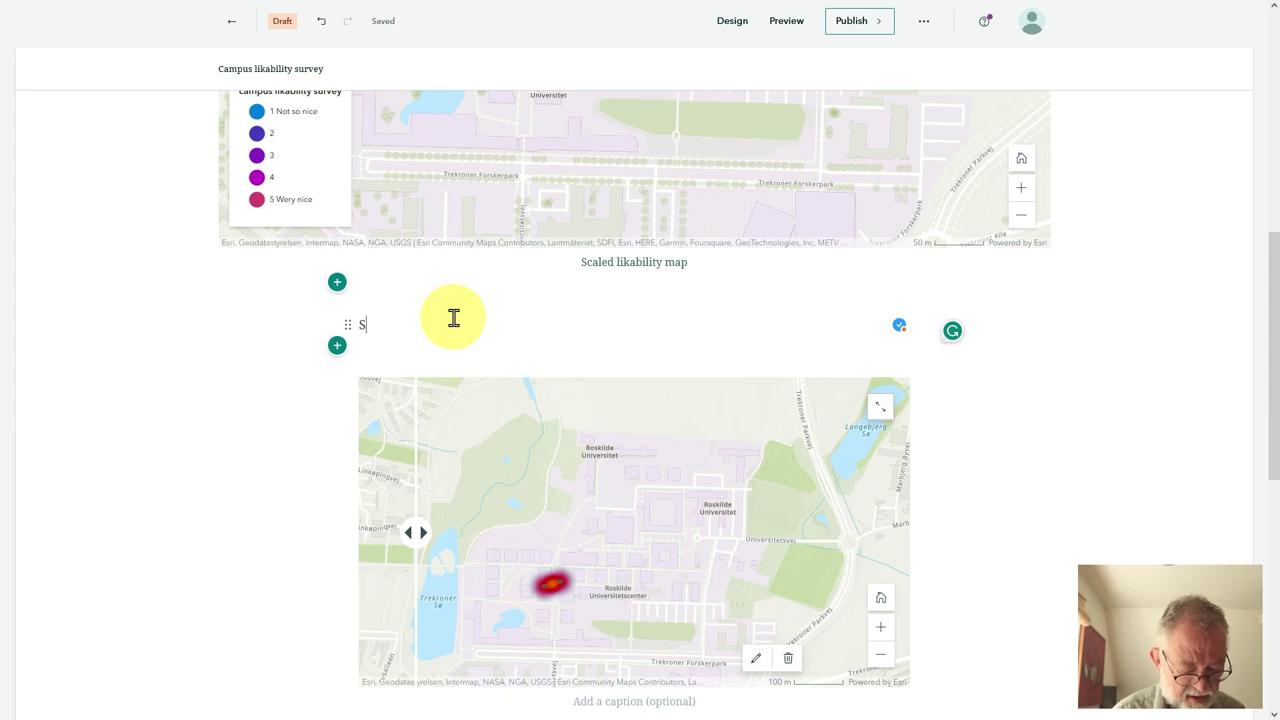
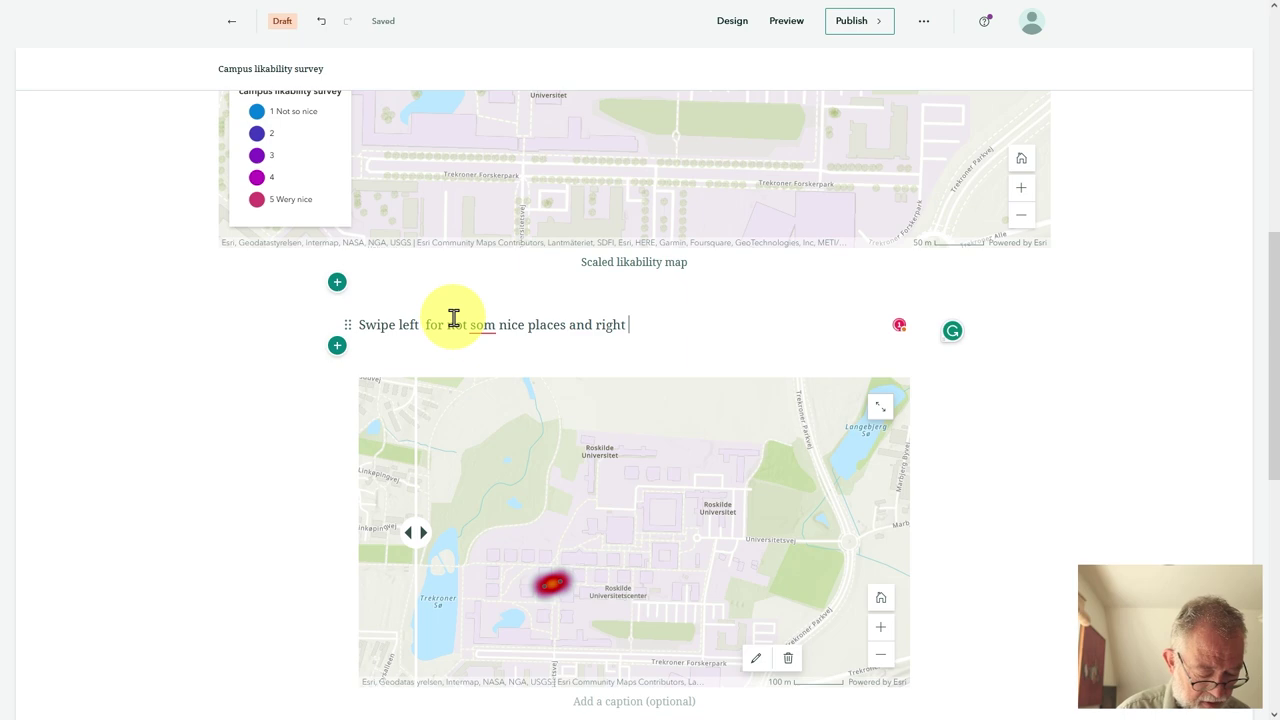
text(mice places)
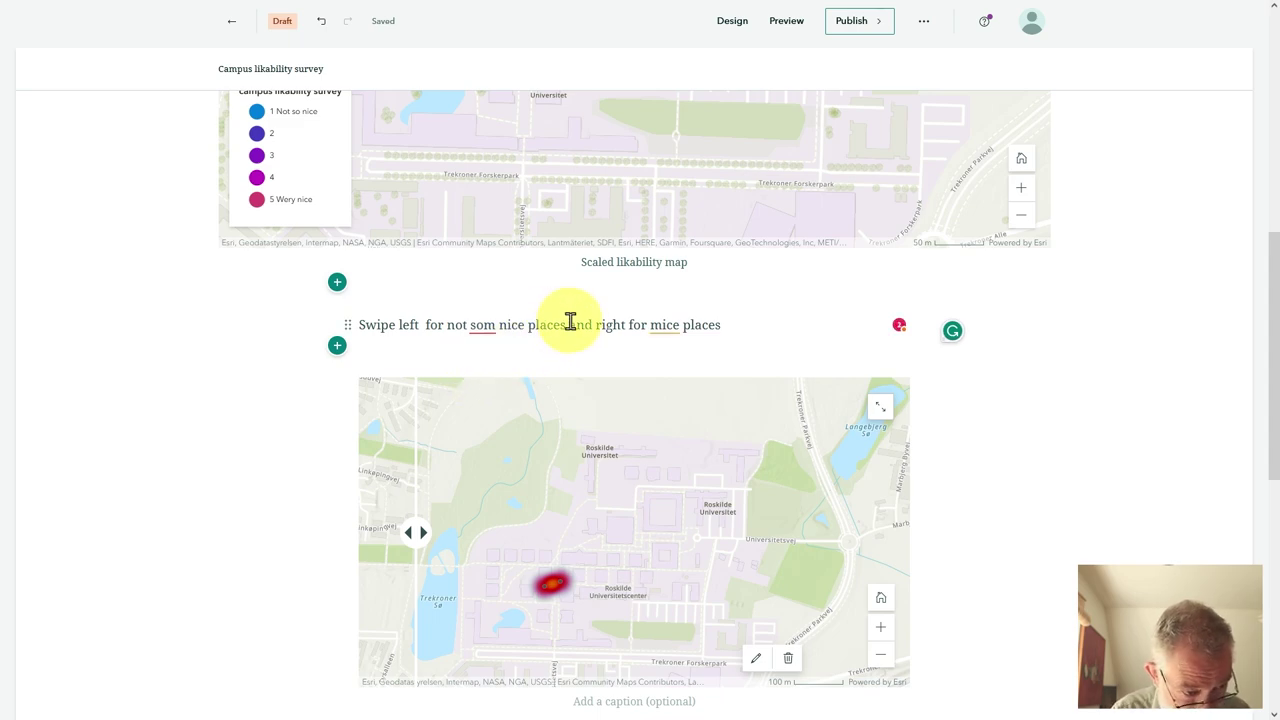
Correct "som" to "so" in the swipe instruction and end the sentence with a period.
click(487, 325)
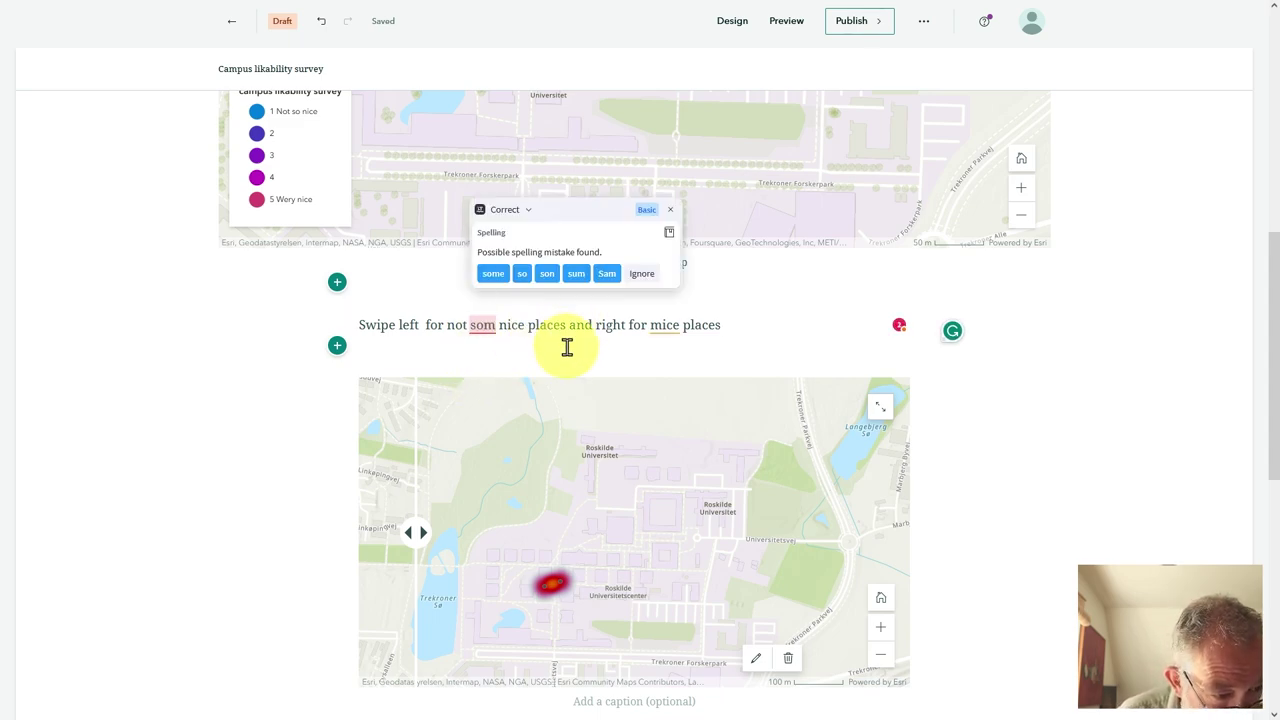
click(491, 323)
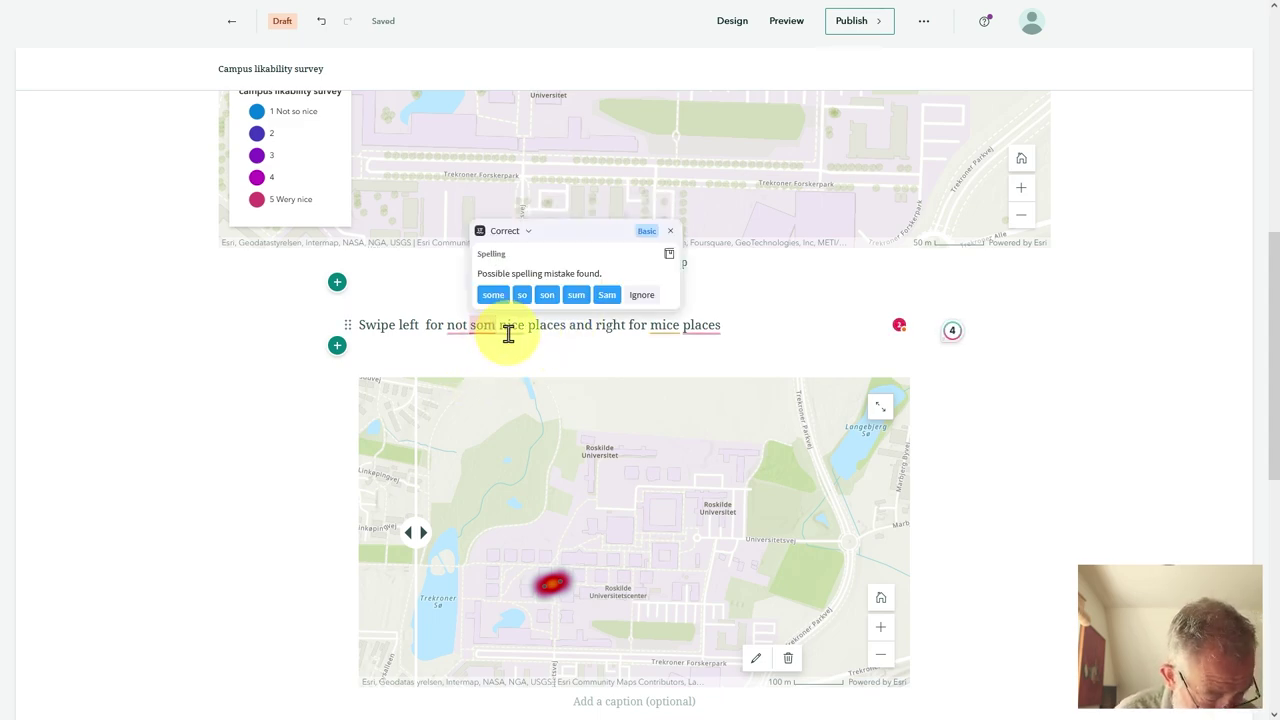
key(BackSpace)
mouse_move(671, 329)
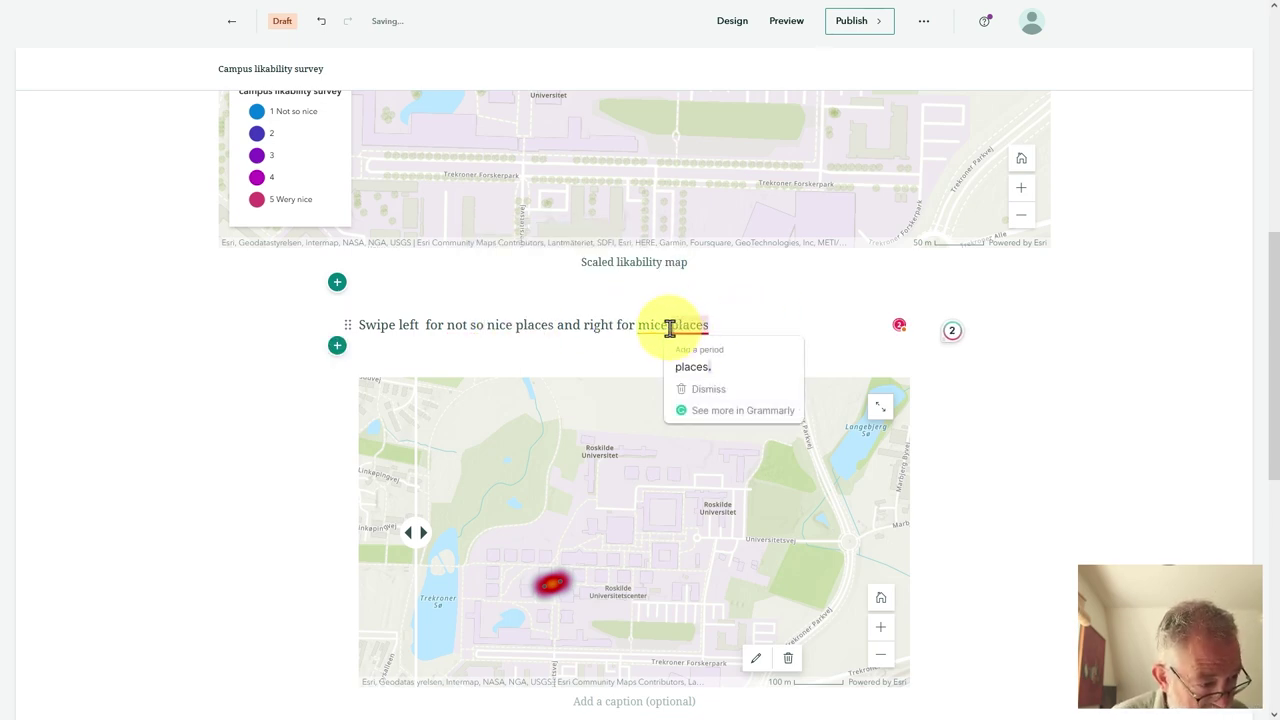
click(727, 368)
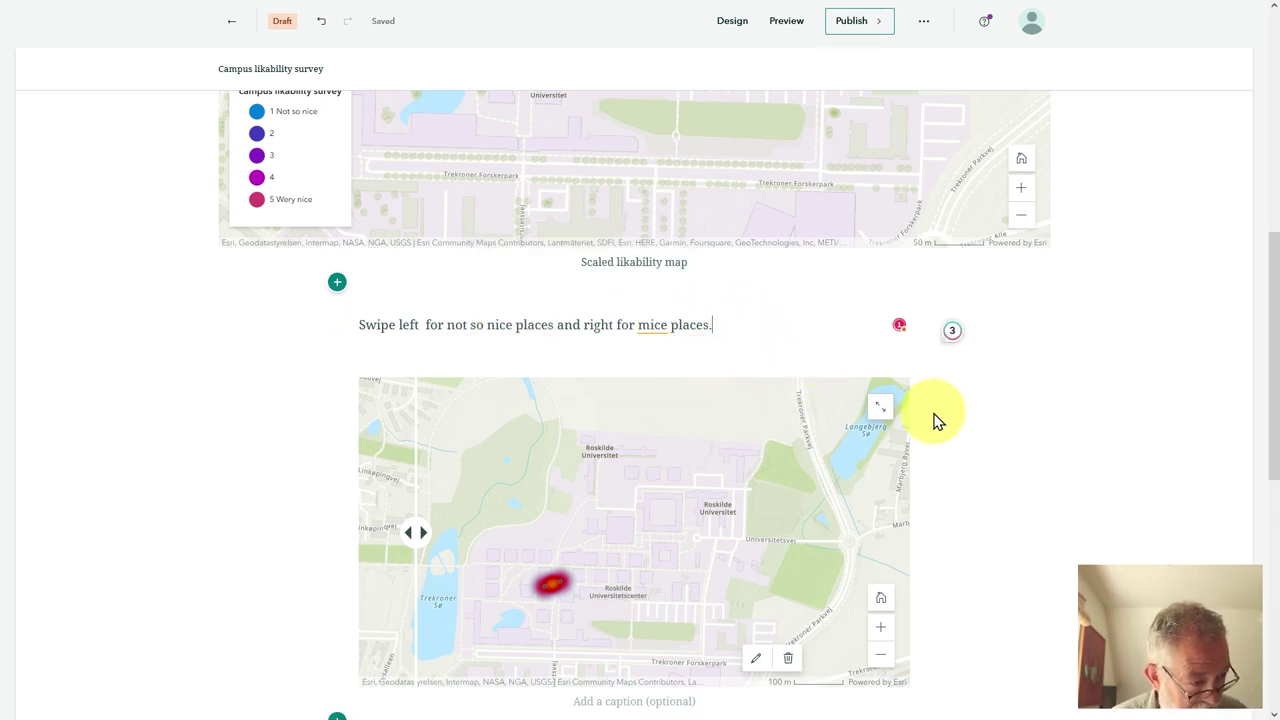
mouse_move(816, 396)
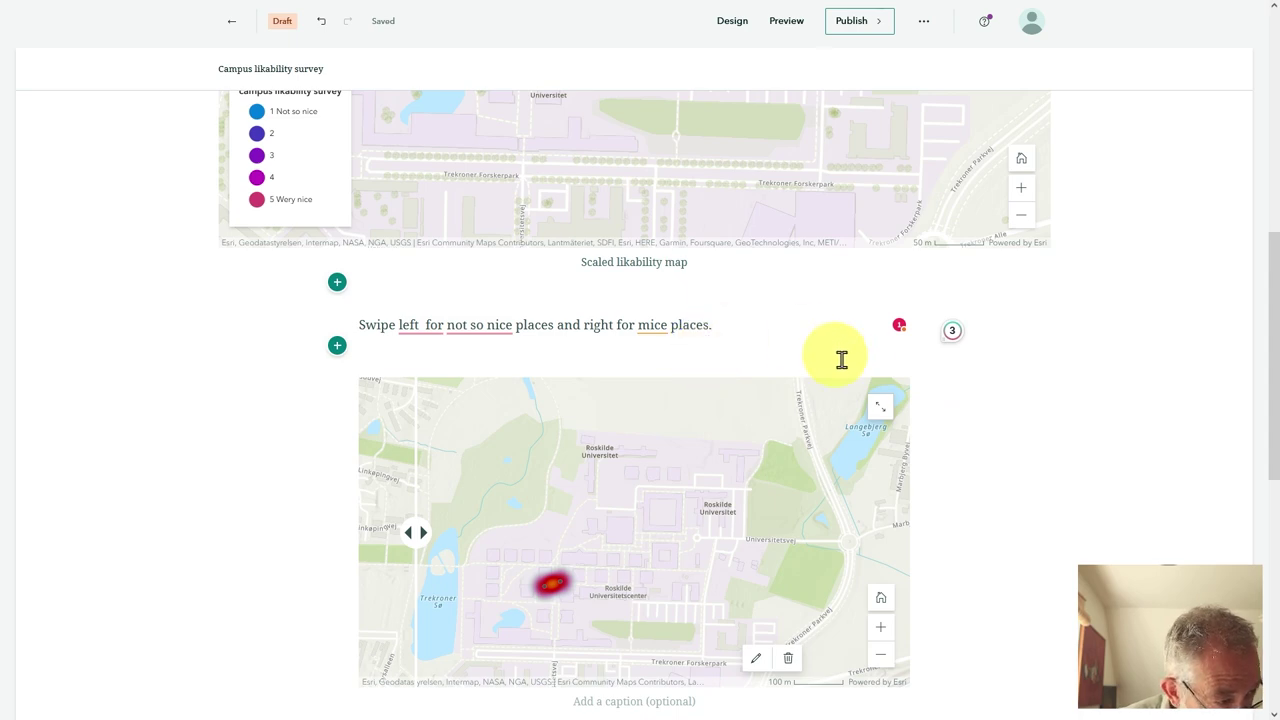
Return the swipe divider to the middle, and add a map tour below the comparison from the personal points layer as feature service.
scroll(857, 391, down, 4)
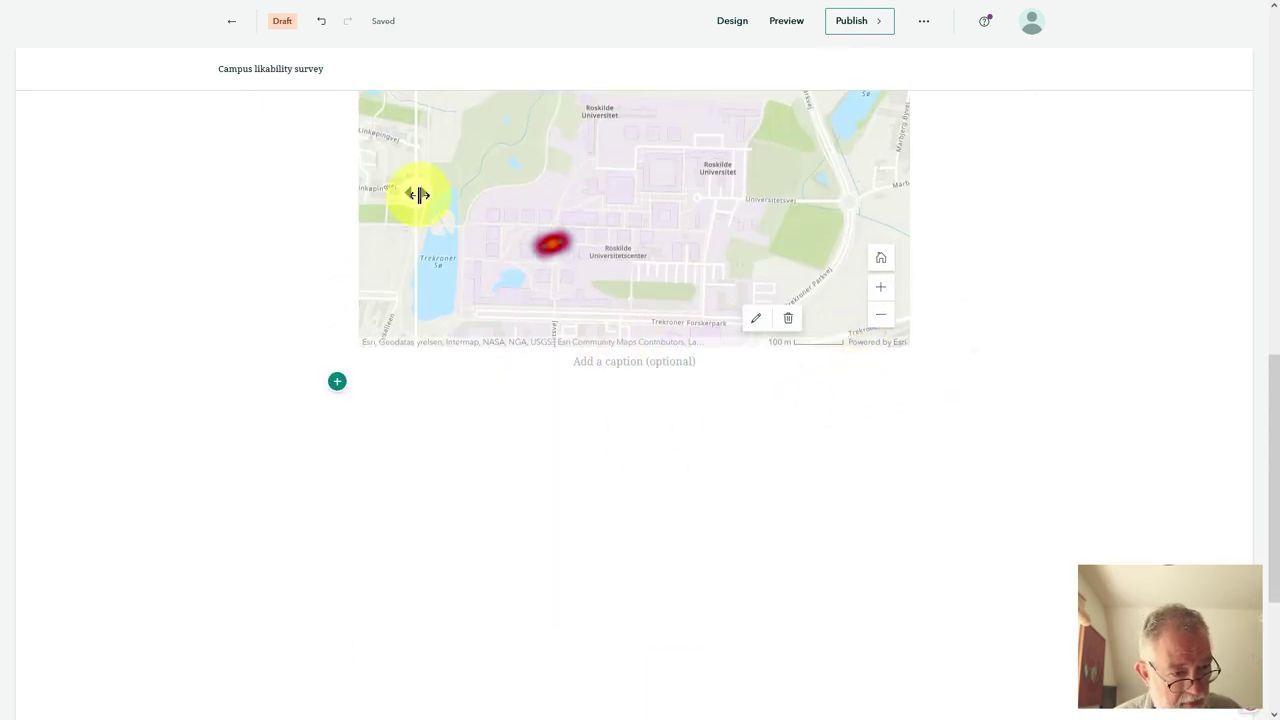
drag(417, 194, 660, 218)
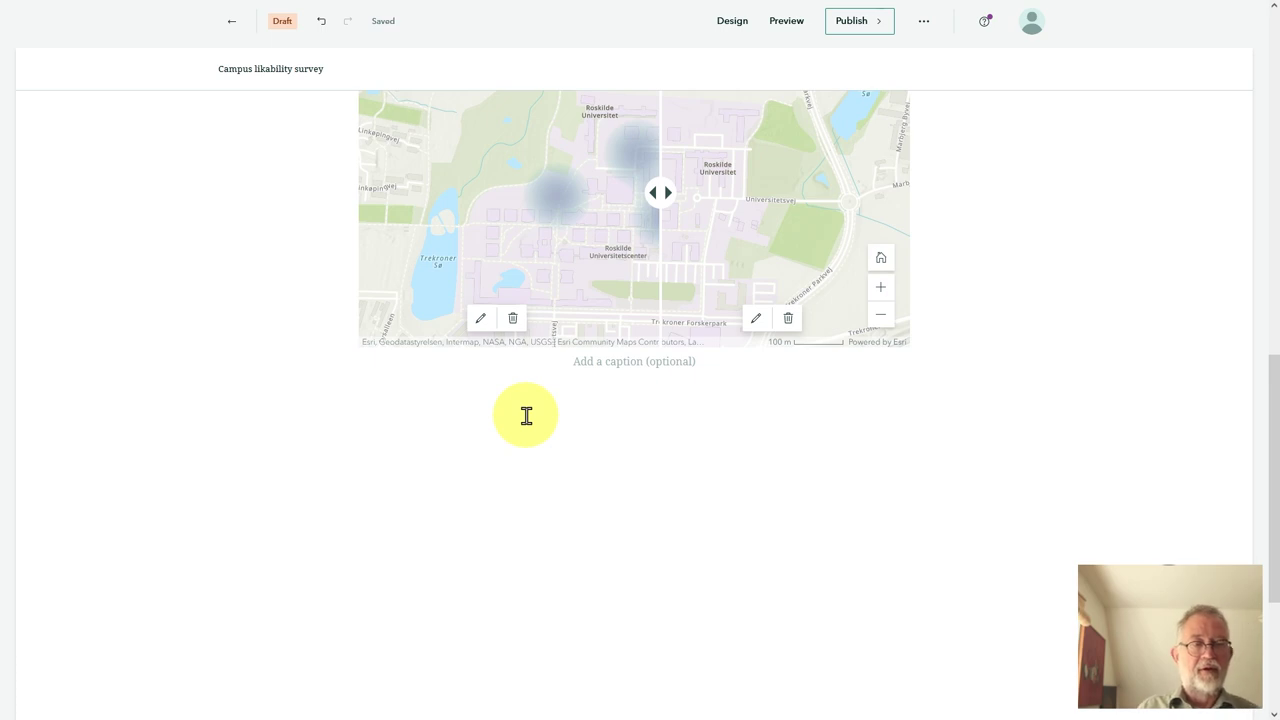
mouse_move(403, 334)
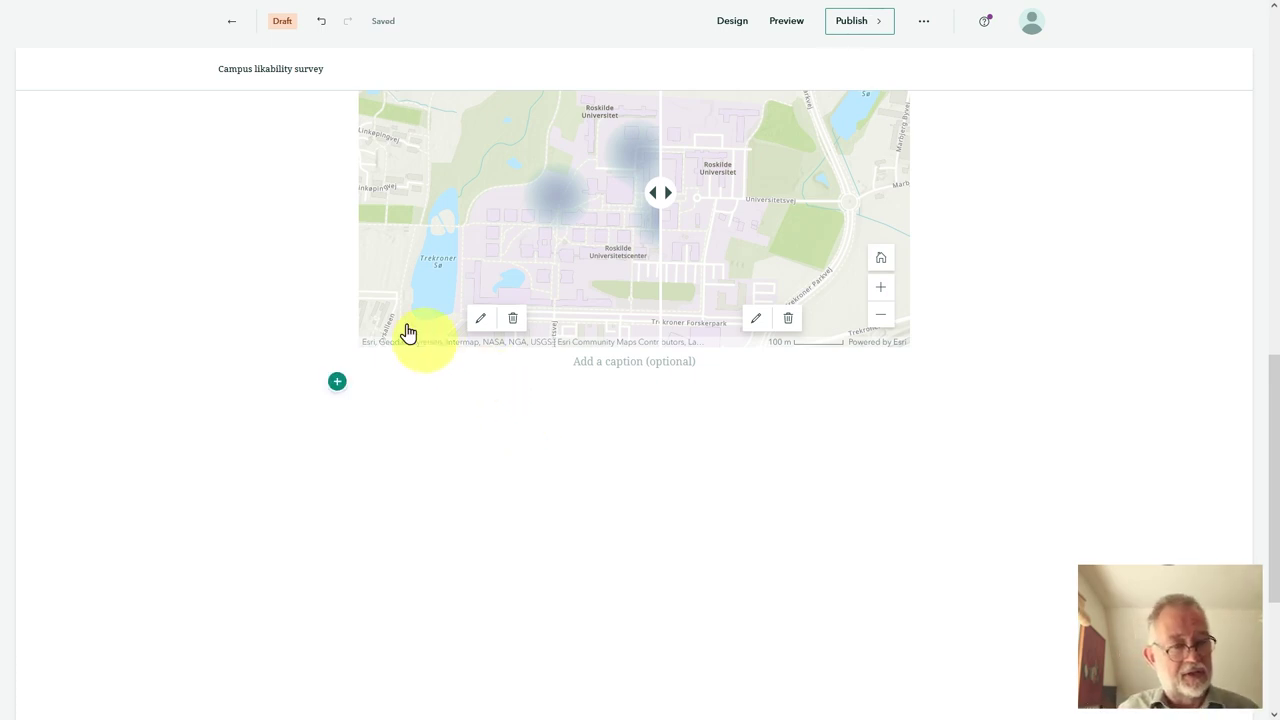
click(337, 383)
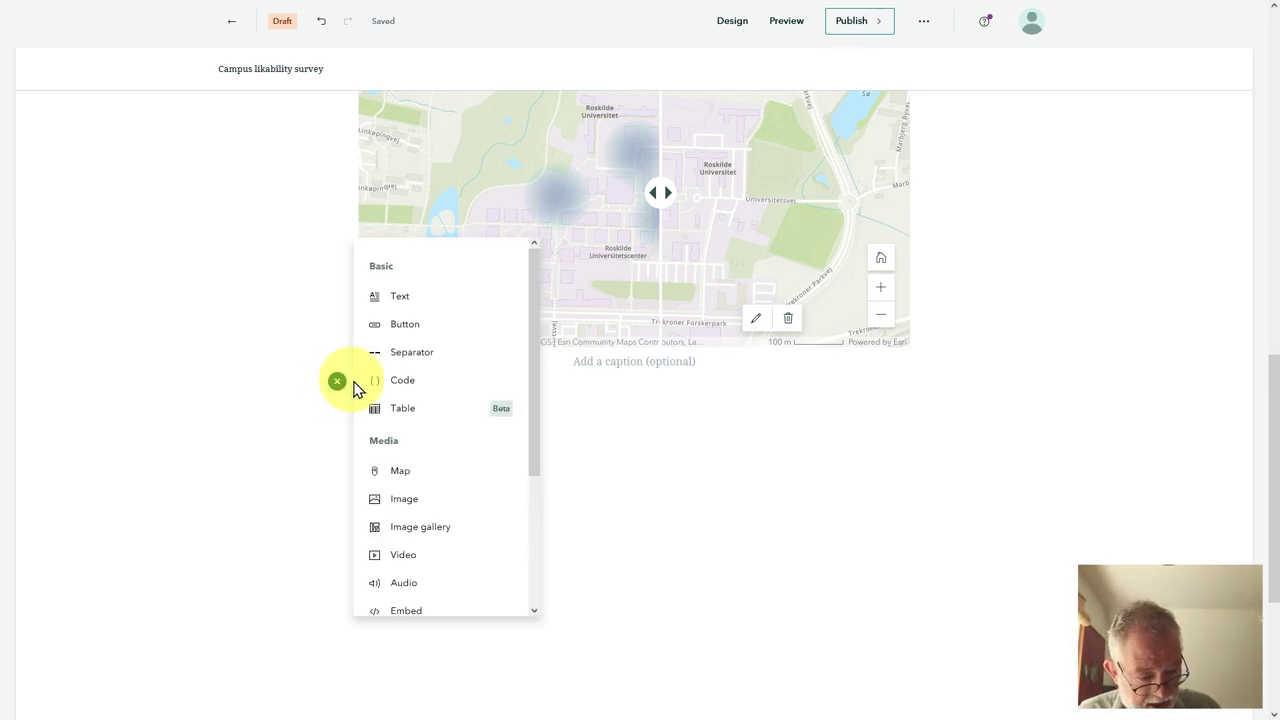
scroll(380, 414, down, 4)
click(416, 592)
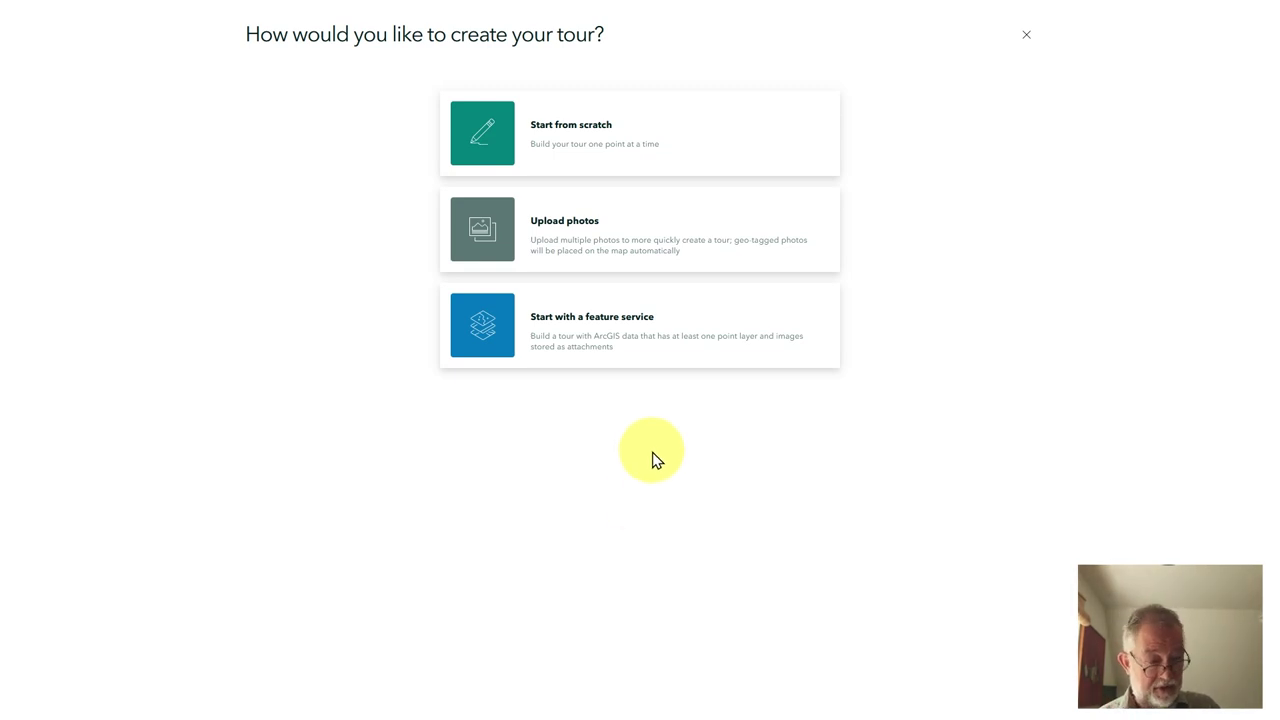
click(703, 330)
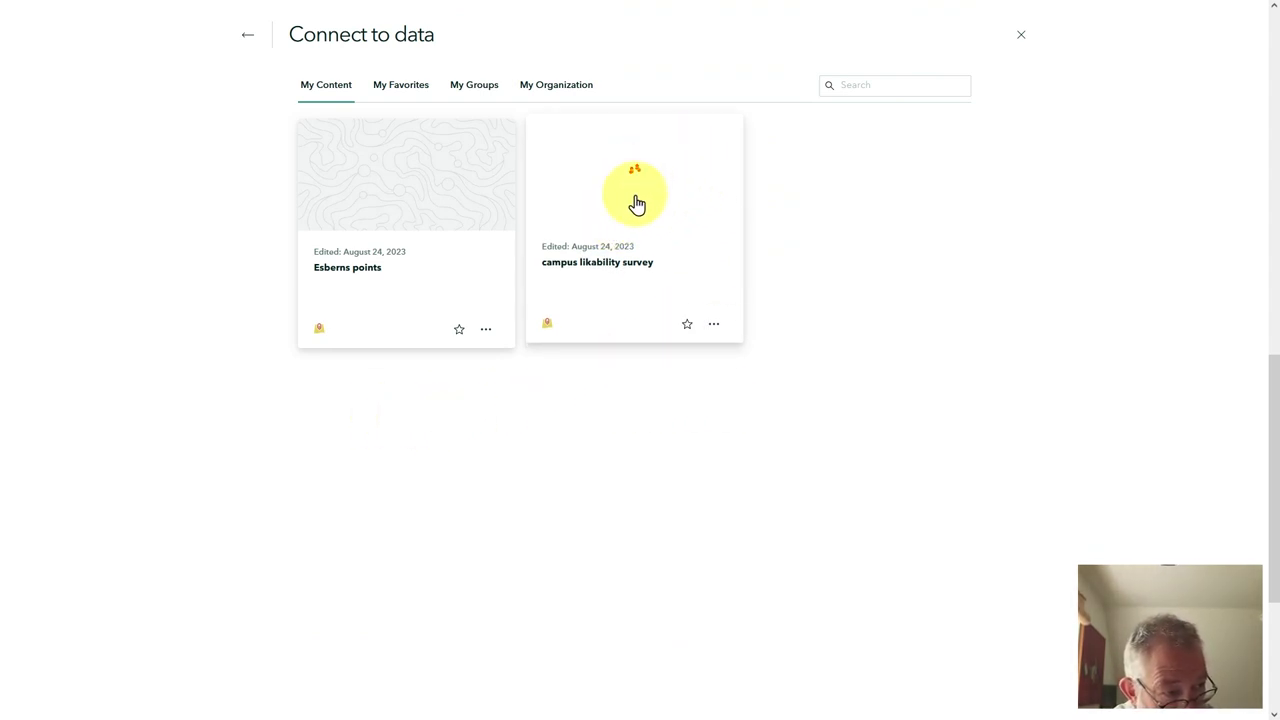
click(436, 200)
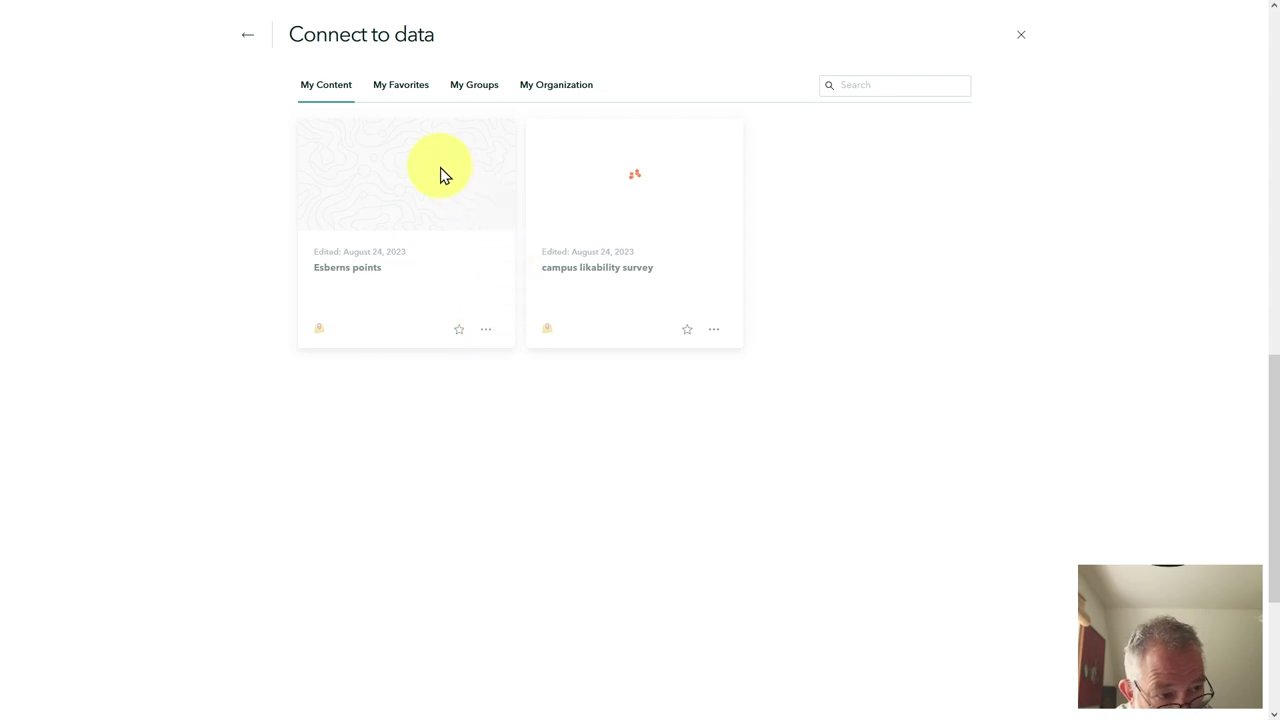
click(394, 177)
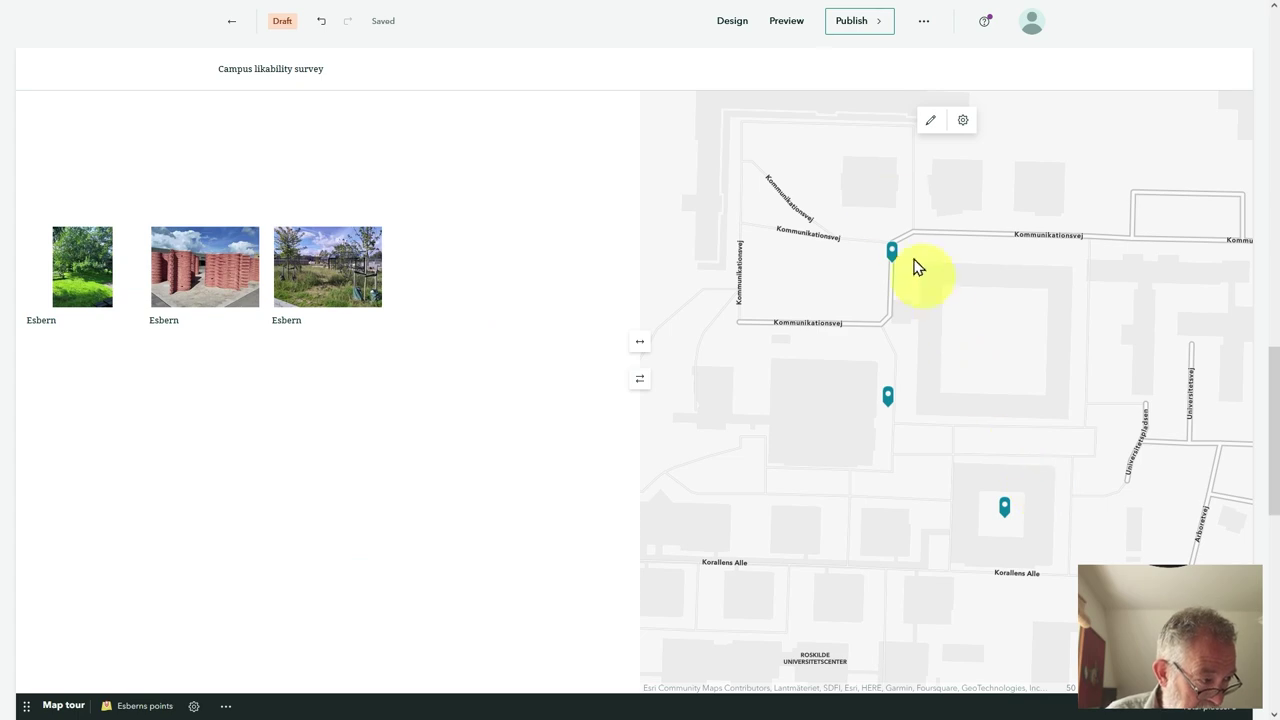
Set the map tour's place title to the survey field that holds the respondents' comments.
click(195, 707)
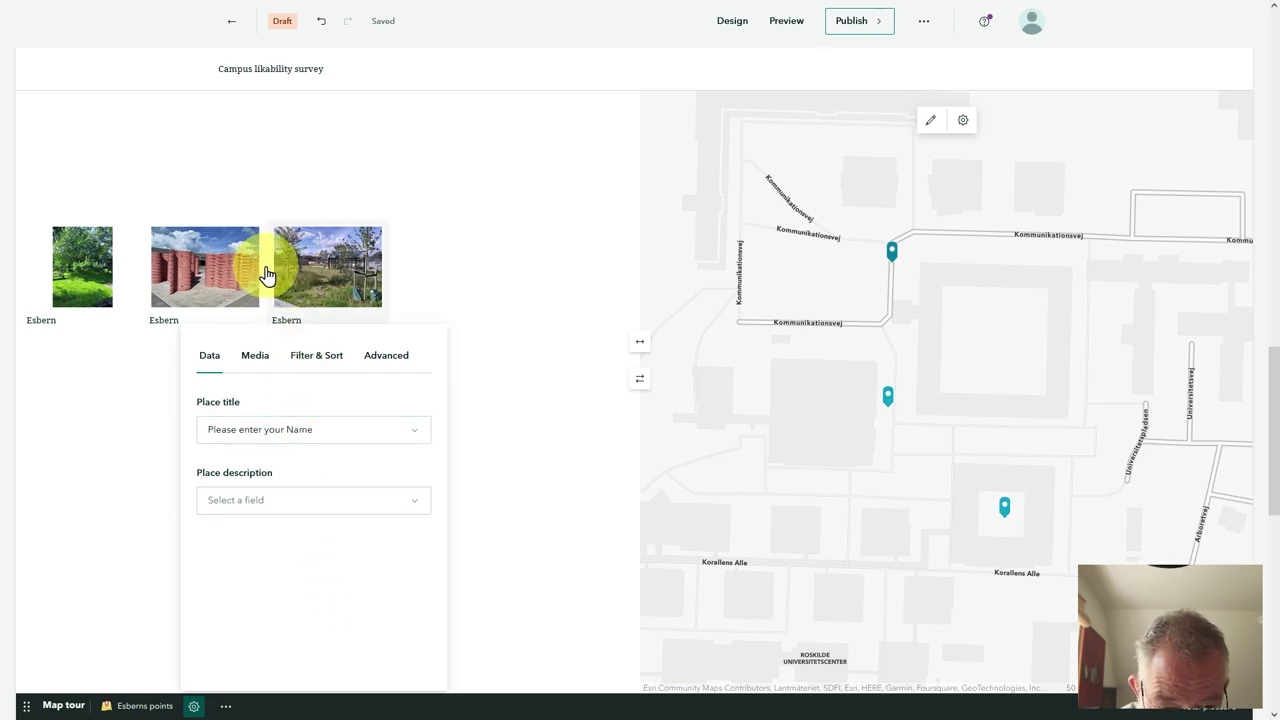
click(378, 447)
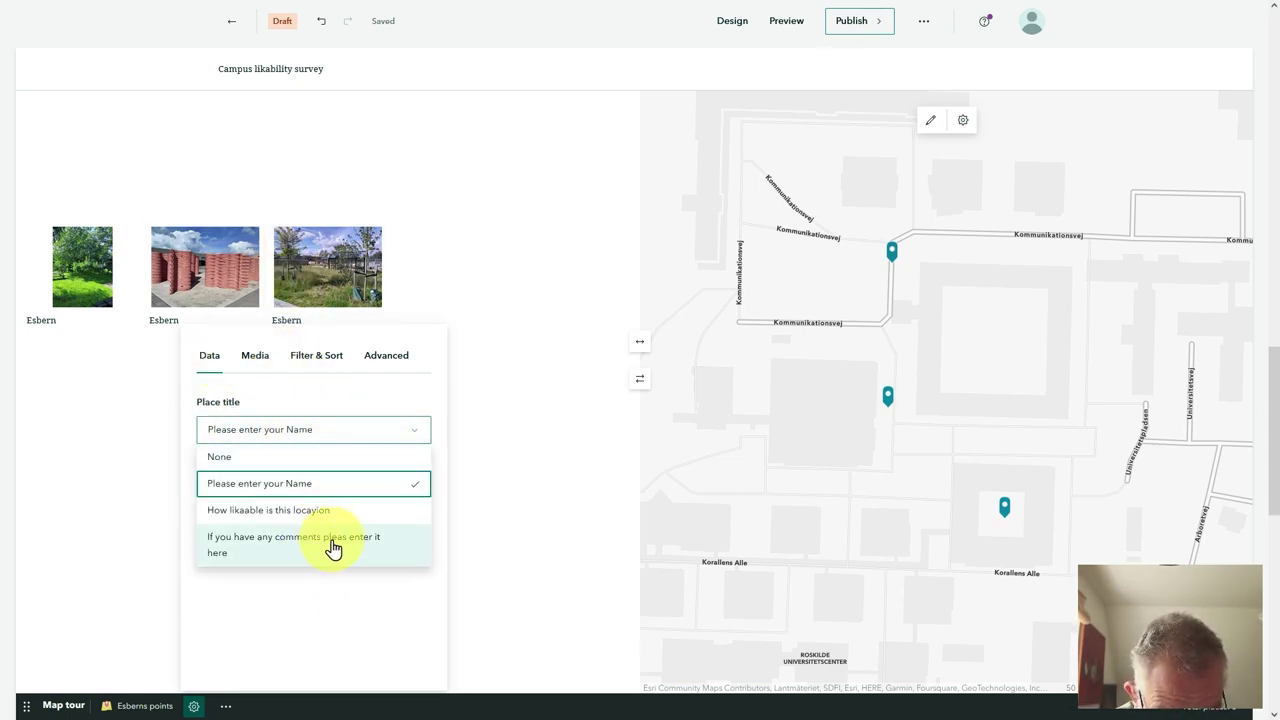
click(232, 546)
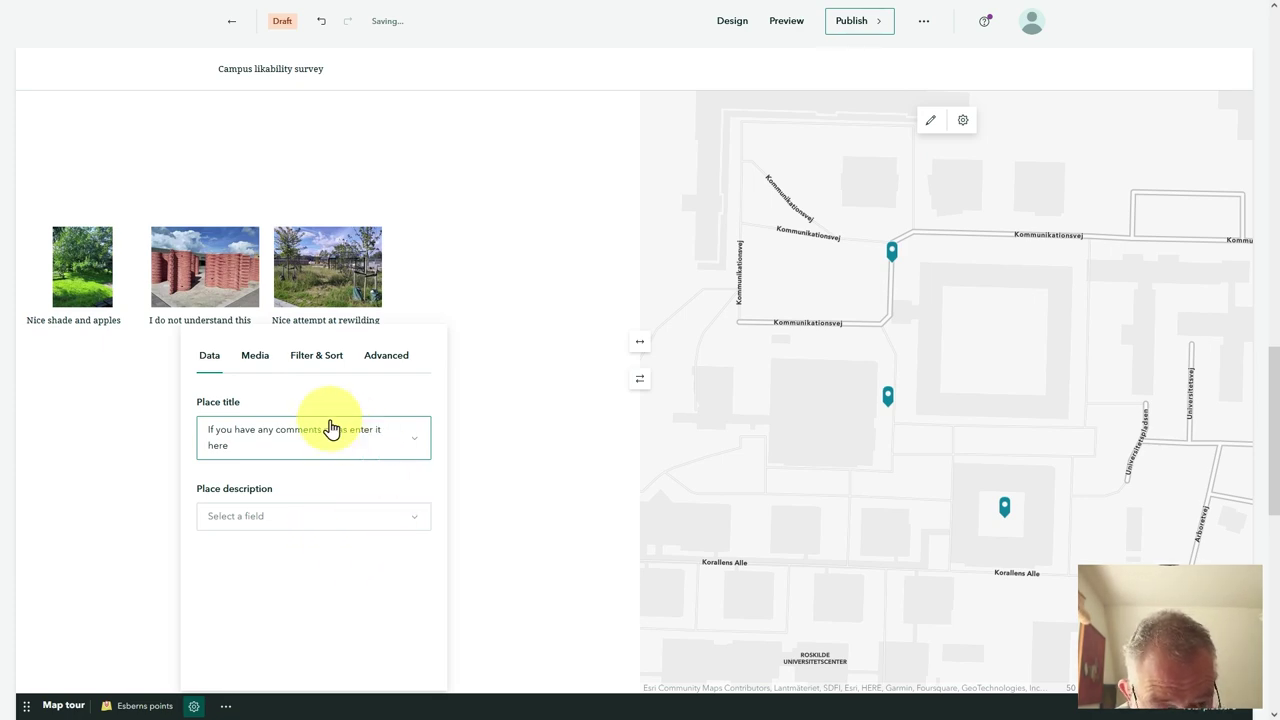
click(258, 362)
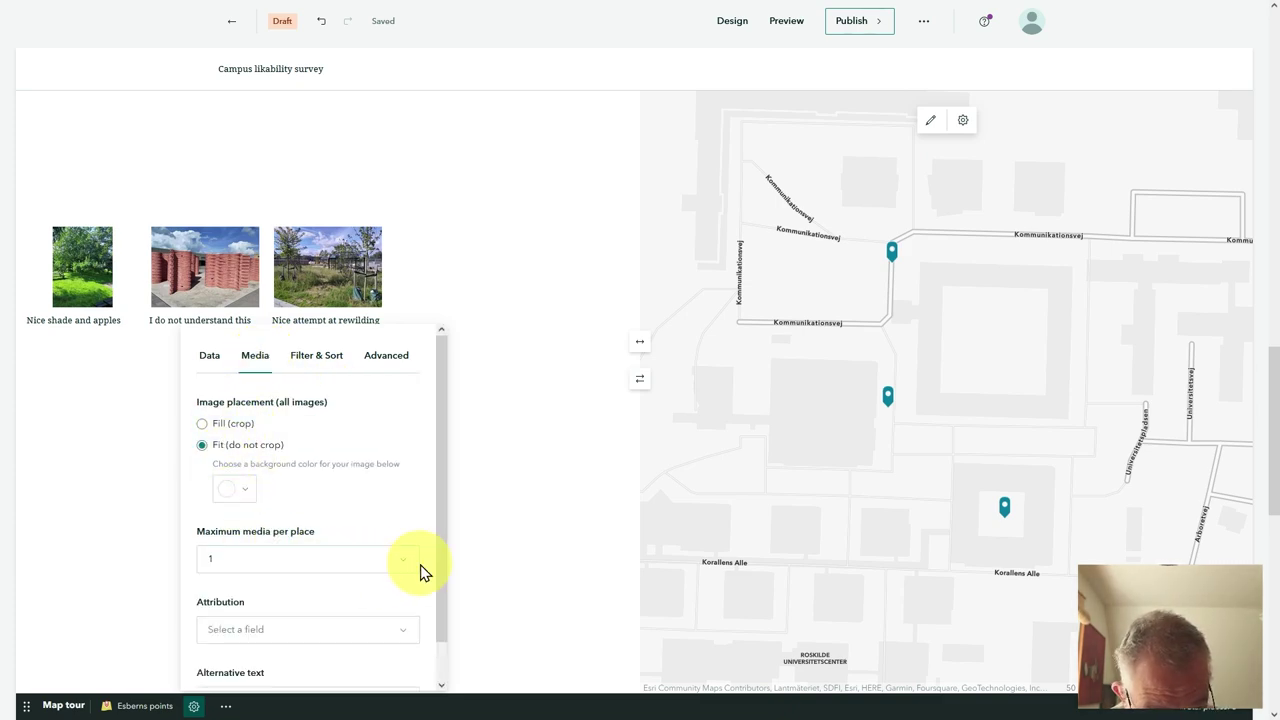
scroll(386, 545, down, 1)
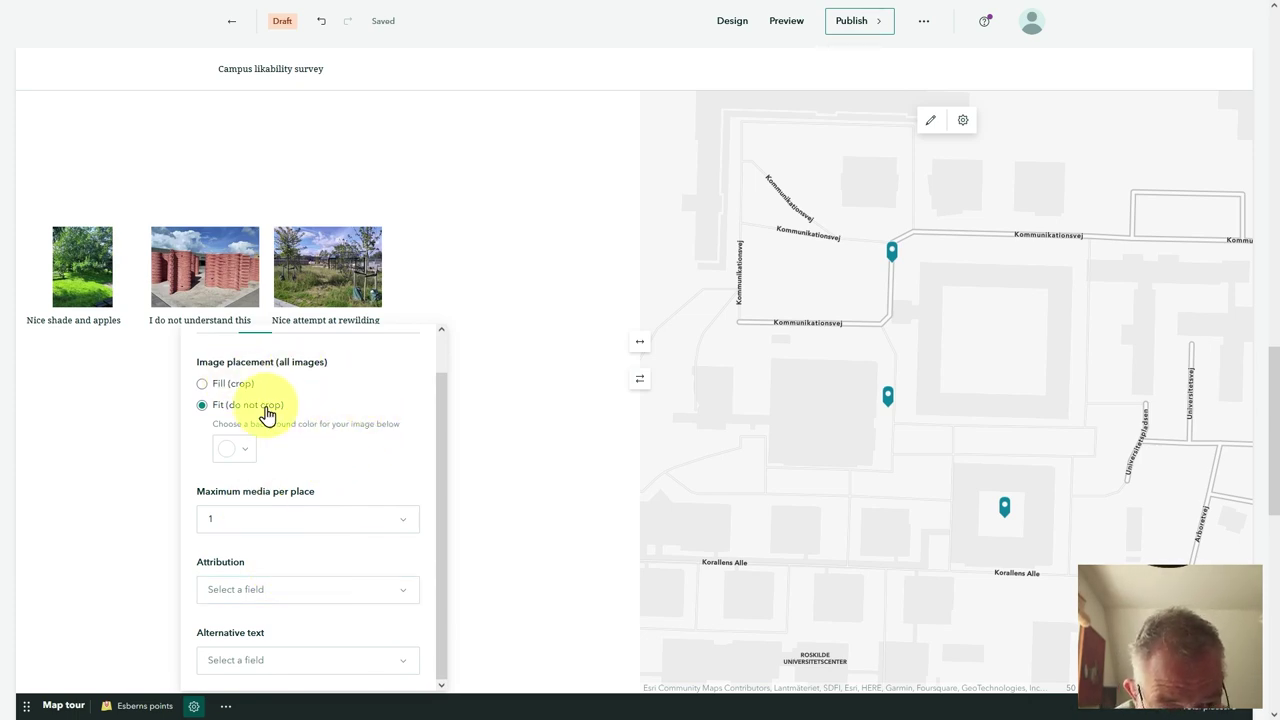
scroll(371, 520, up, 1)
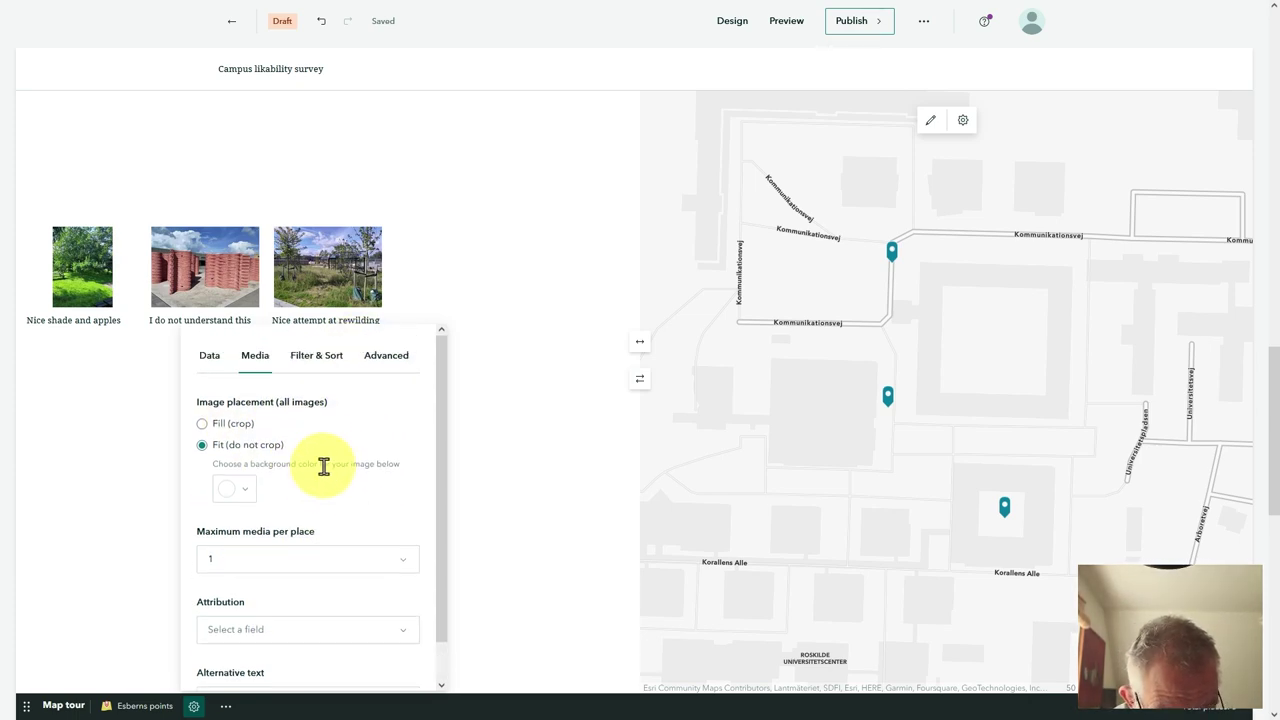
Sort the tour places by the "How likaable is this locayion" field in reversed order and close the tour settings.
click(343, 368)
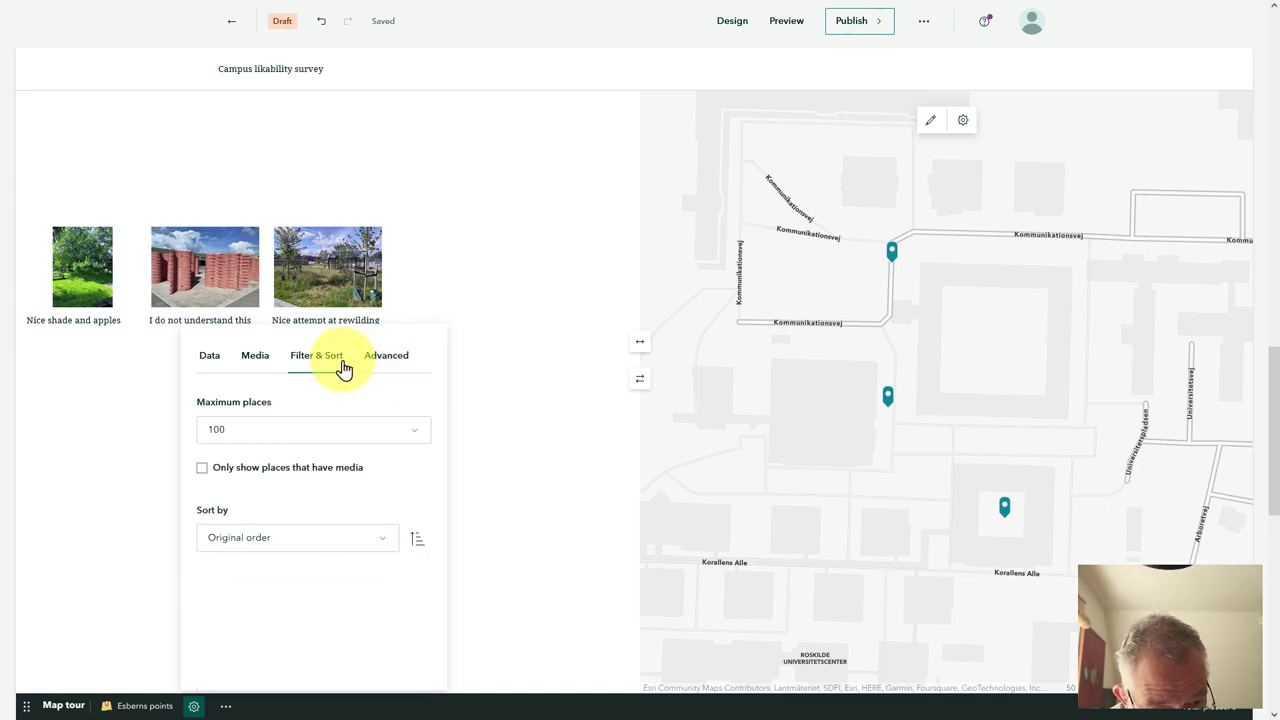
click(406, 438)
click(406, 438)
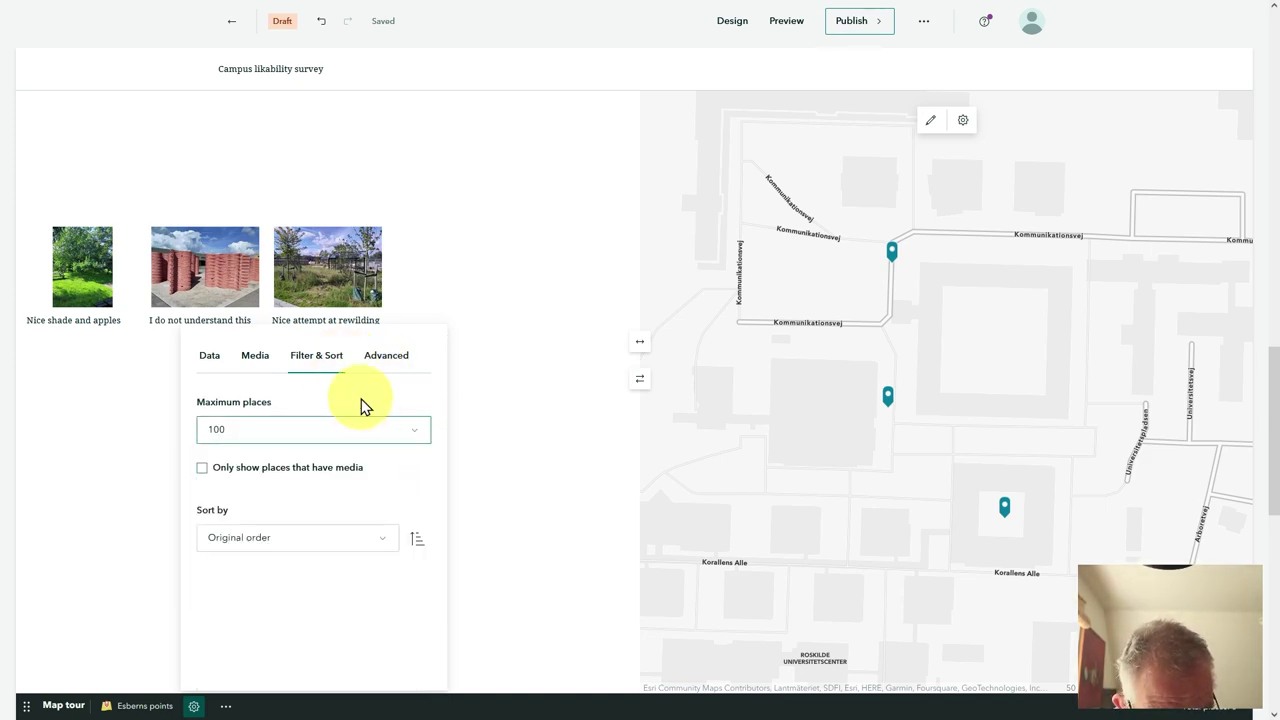
click(304, 541)
scroll(323, 628, down, 5)
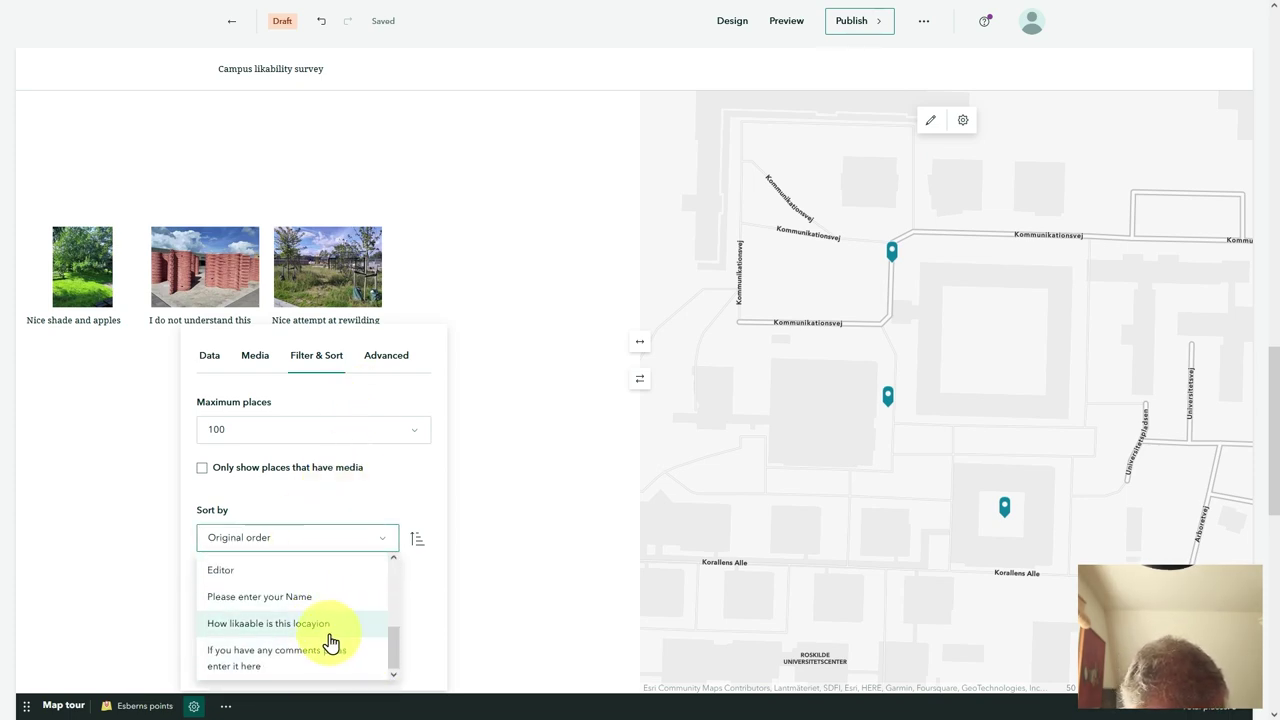
click(329, 633)
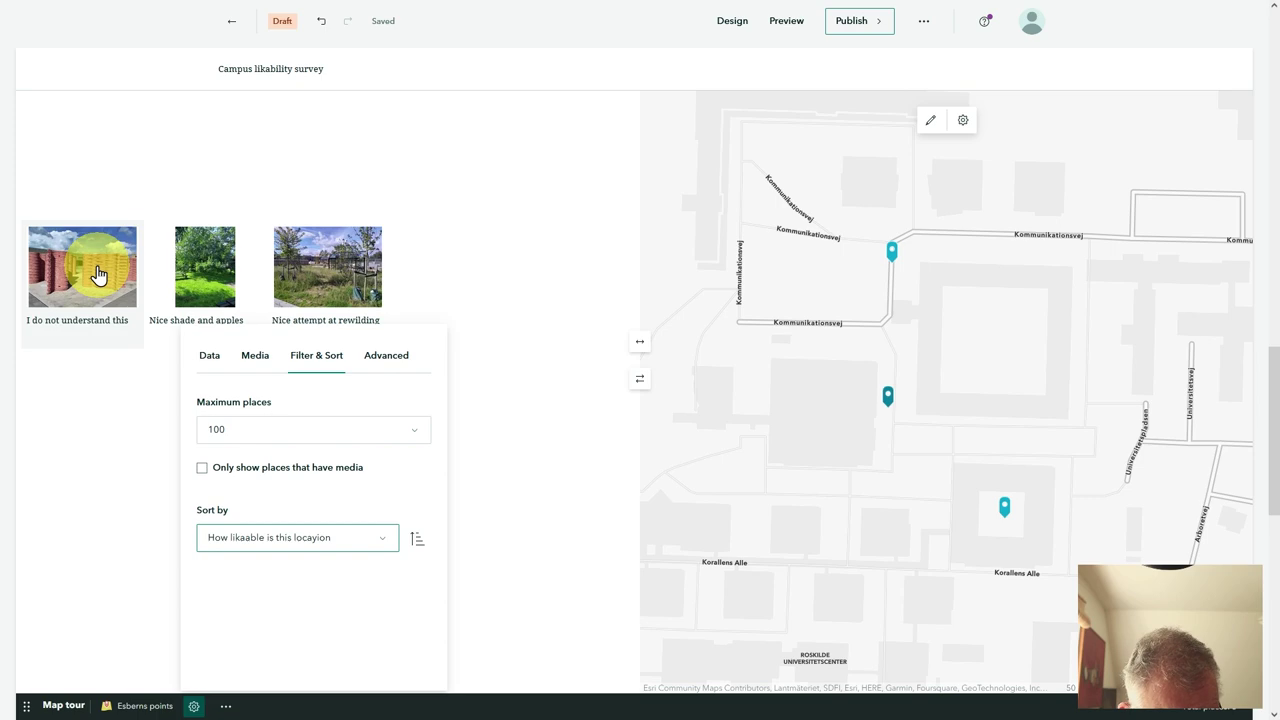
click(414, 540)
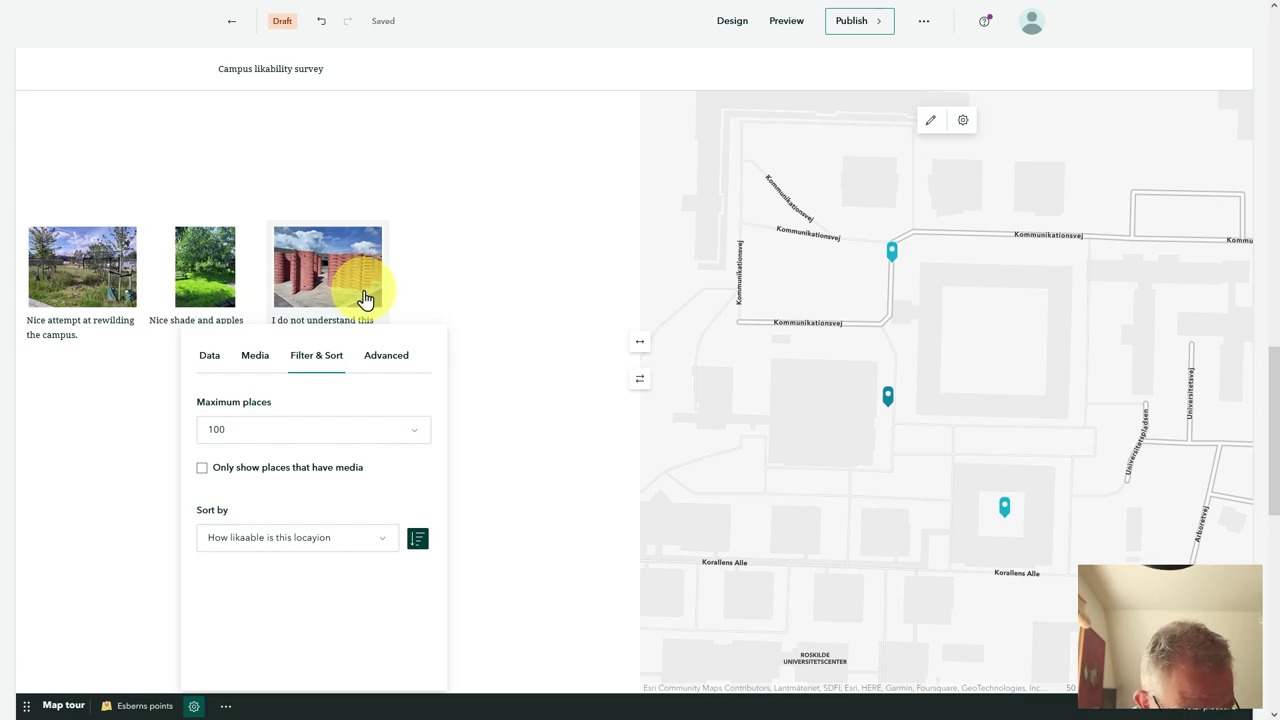
click(513, 335)
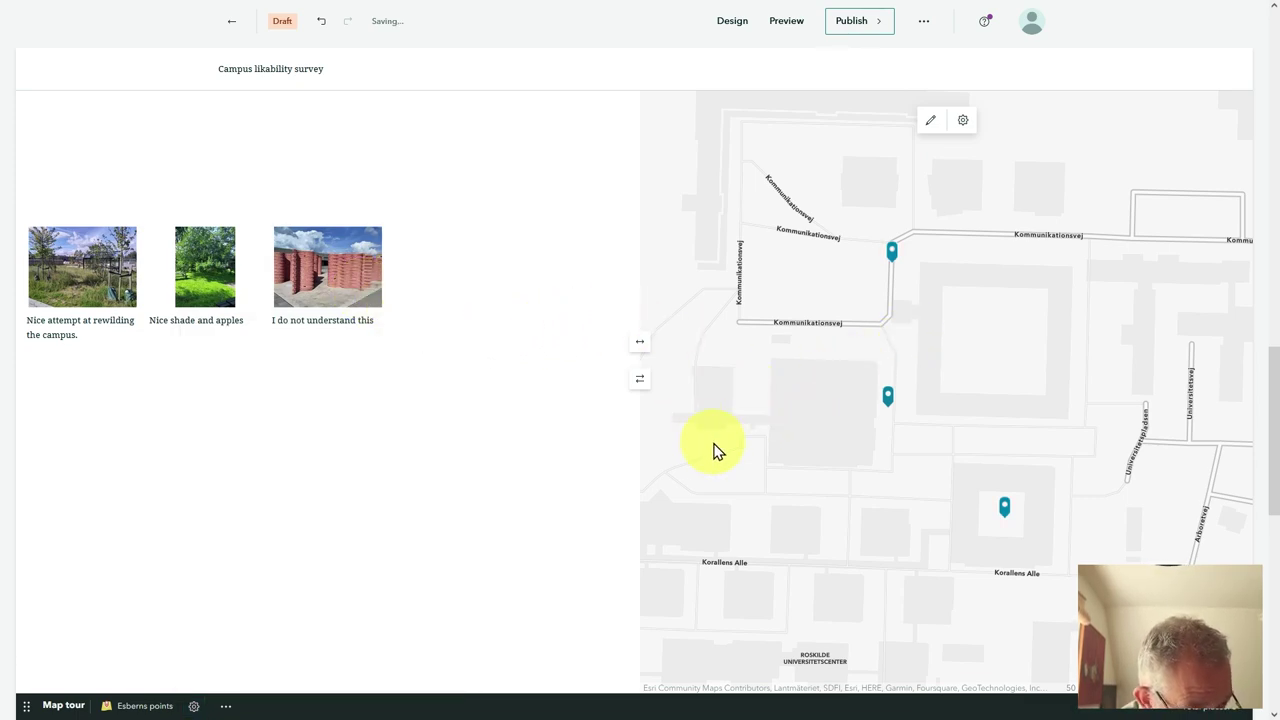
Change the map tour's layout to Guided with the Media focused option.
click(228, 707)
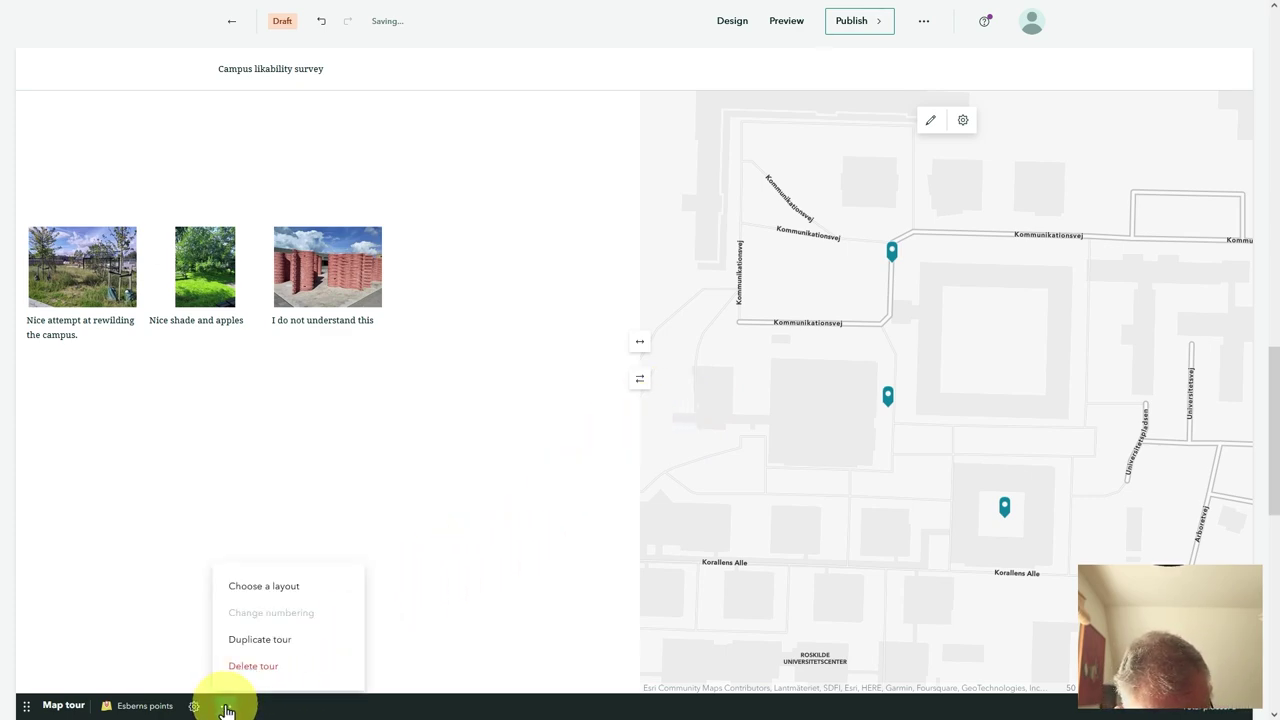
click(266, 594)
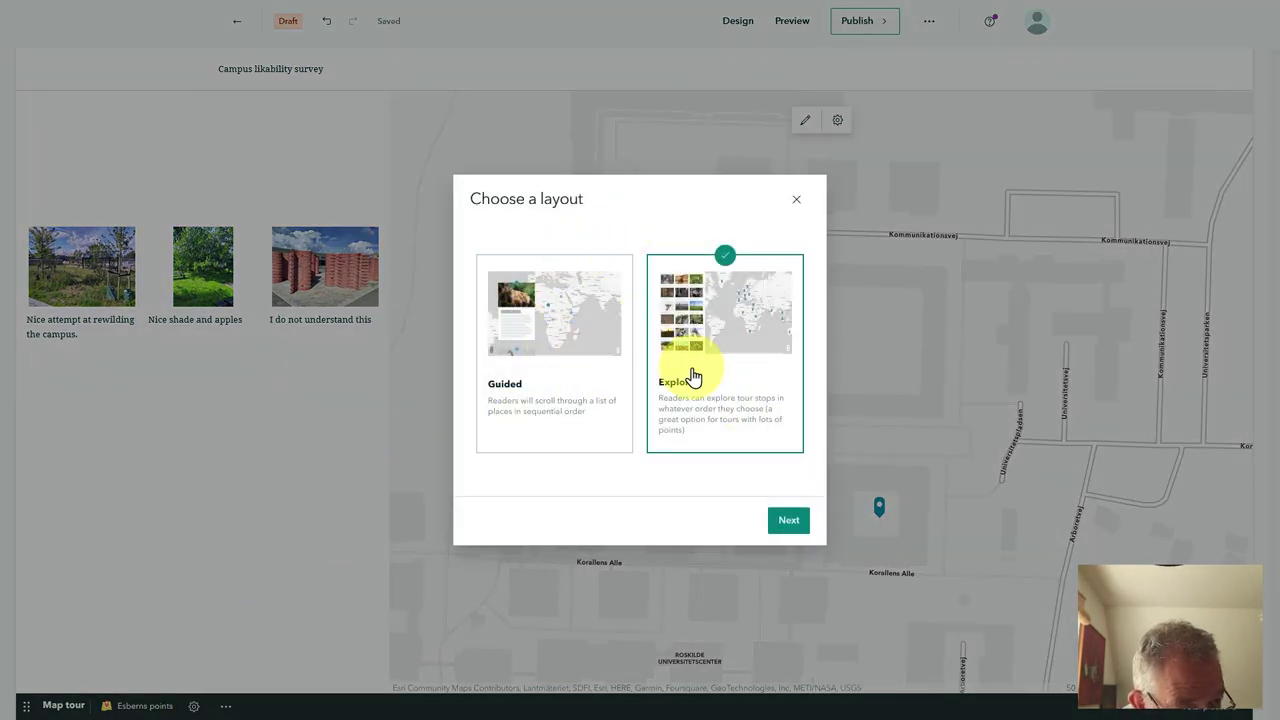
click(569, 318)
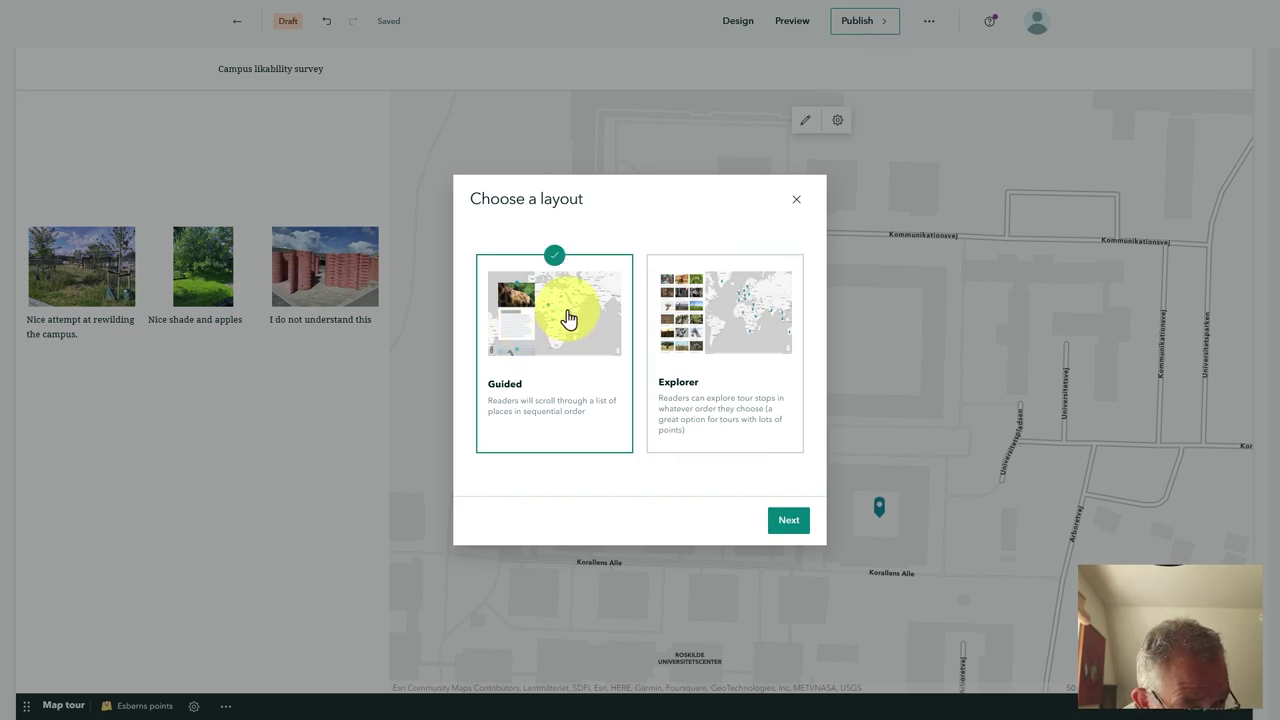
click(787, 522)
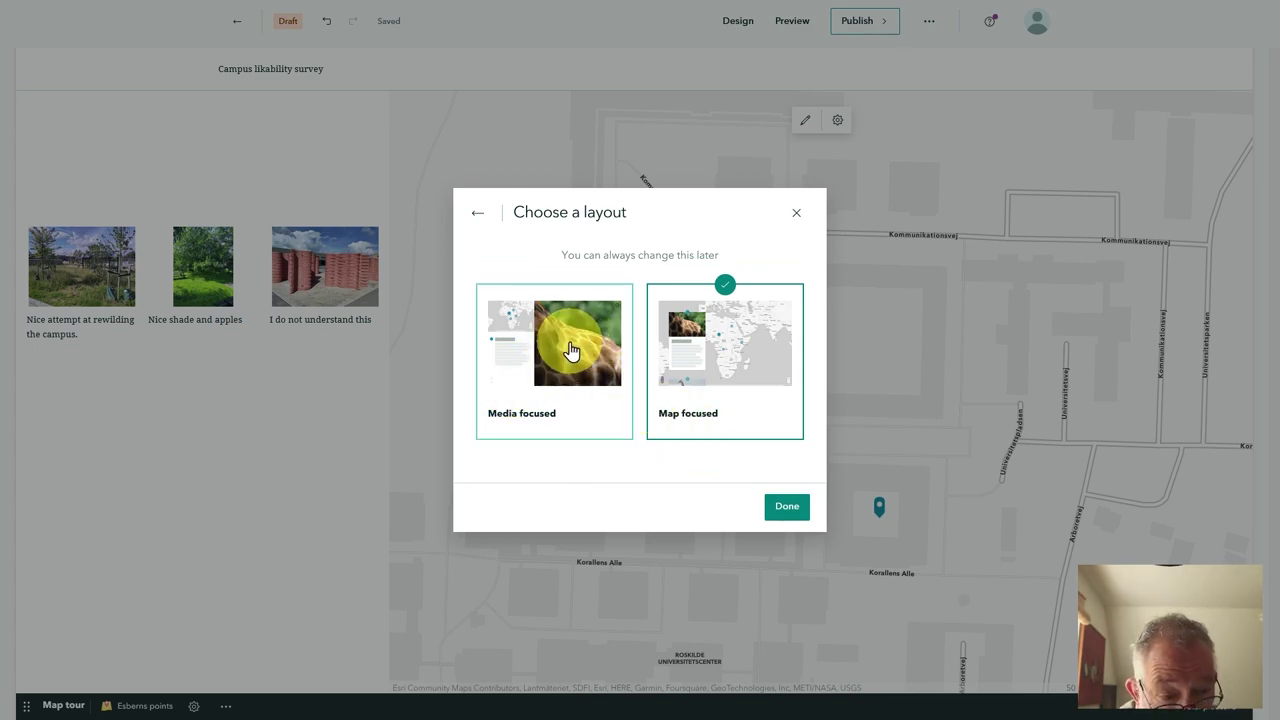
click(574, 352)
click(788, 507)
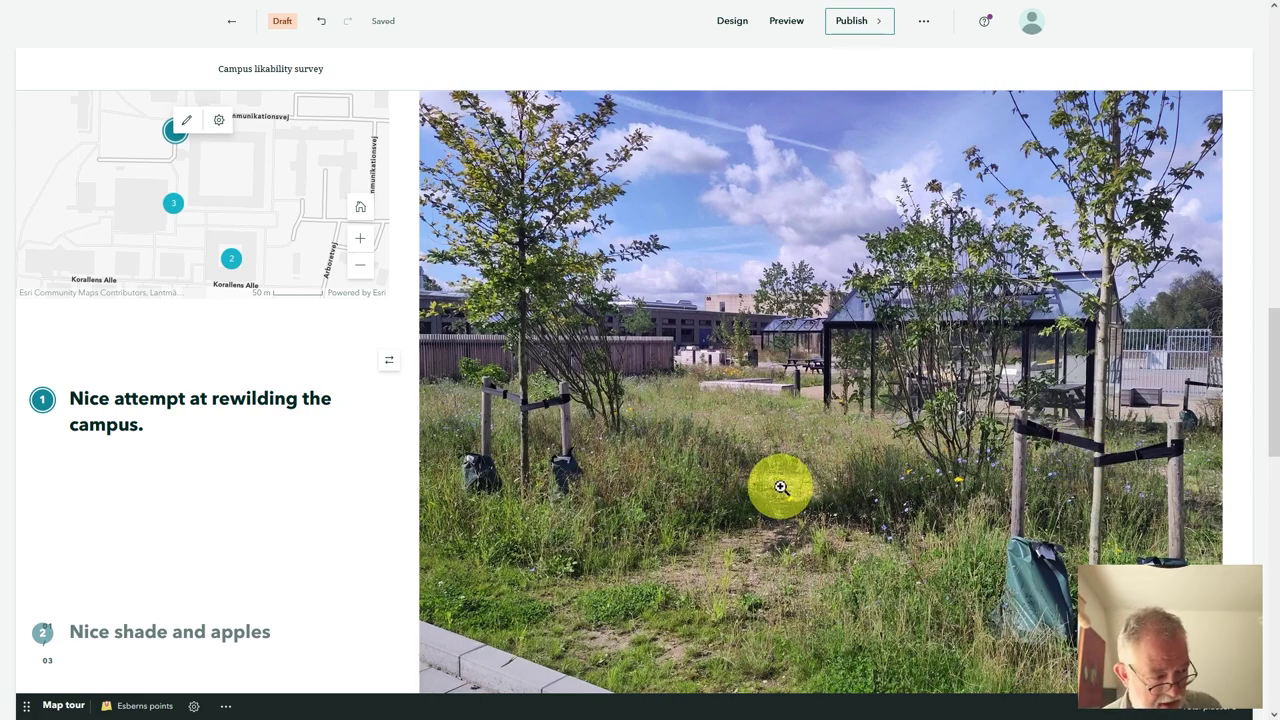
Review the places in the guided map tour, then check the swipe comparison and scaled map up to the story title.
scroll(770, 480, down, 4)
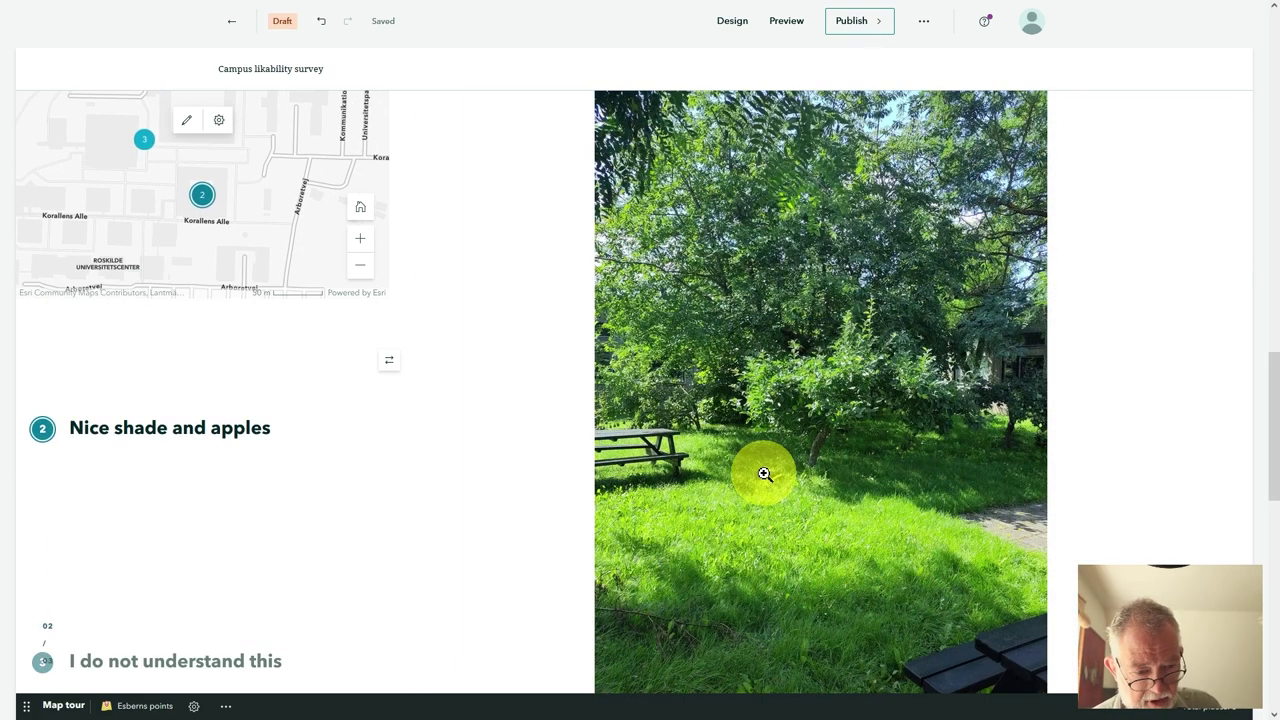
scroll(764, 473, down, 3)
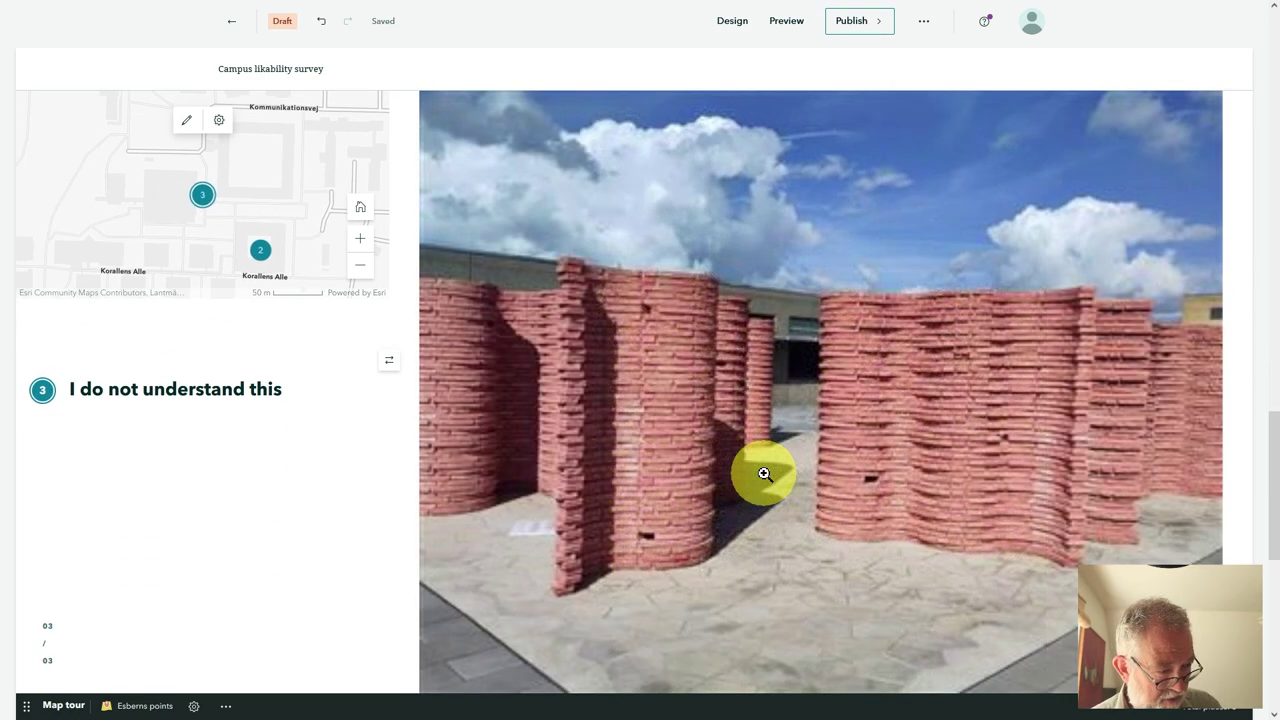
scroll(764, 473, down, 5)
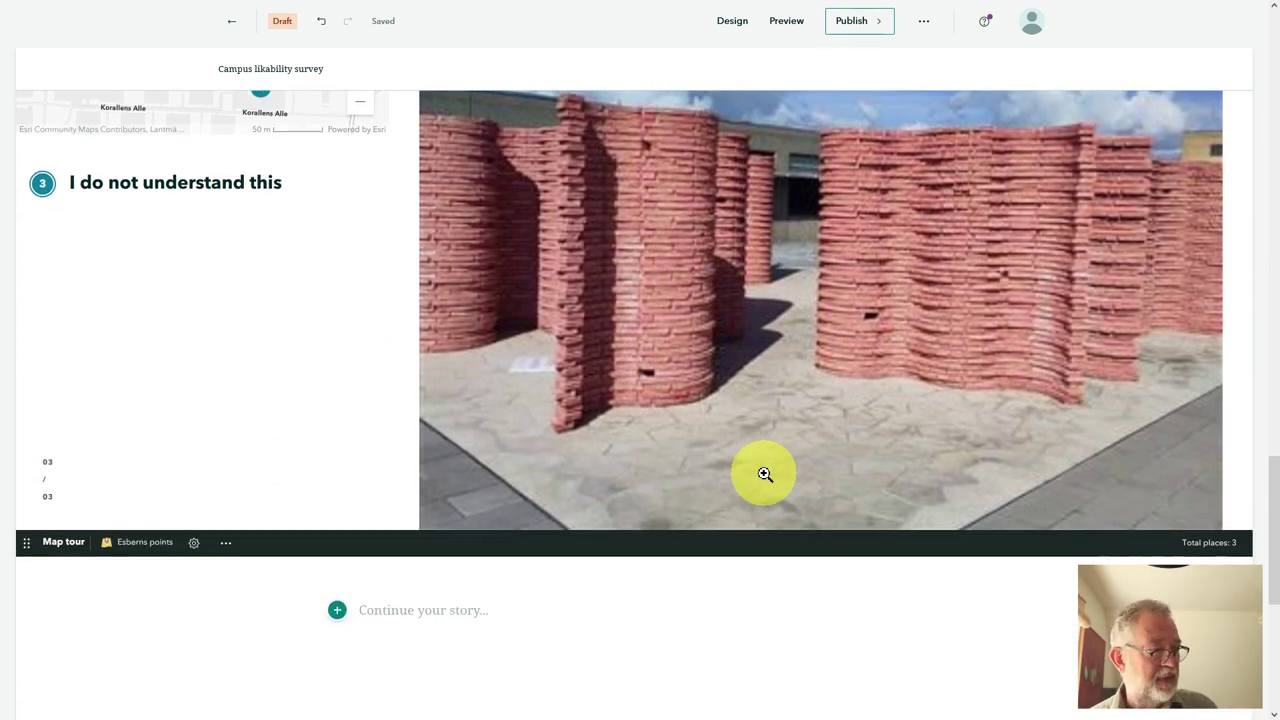
scroll(764, 473, down, 1)
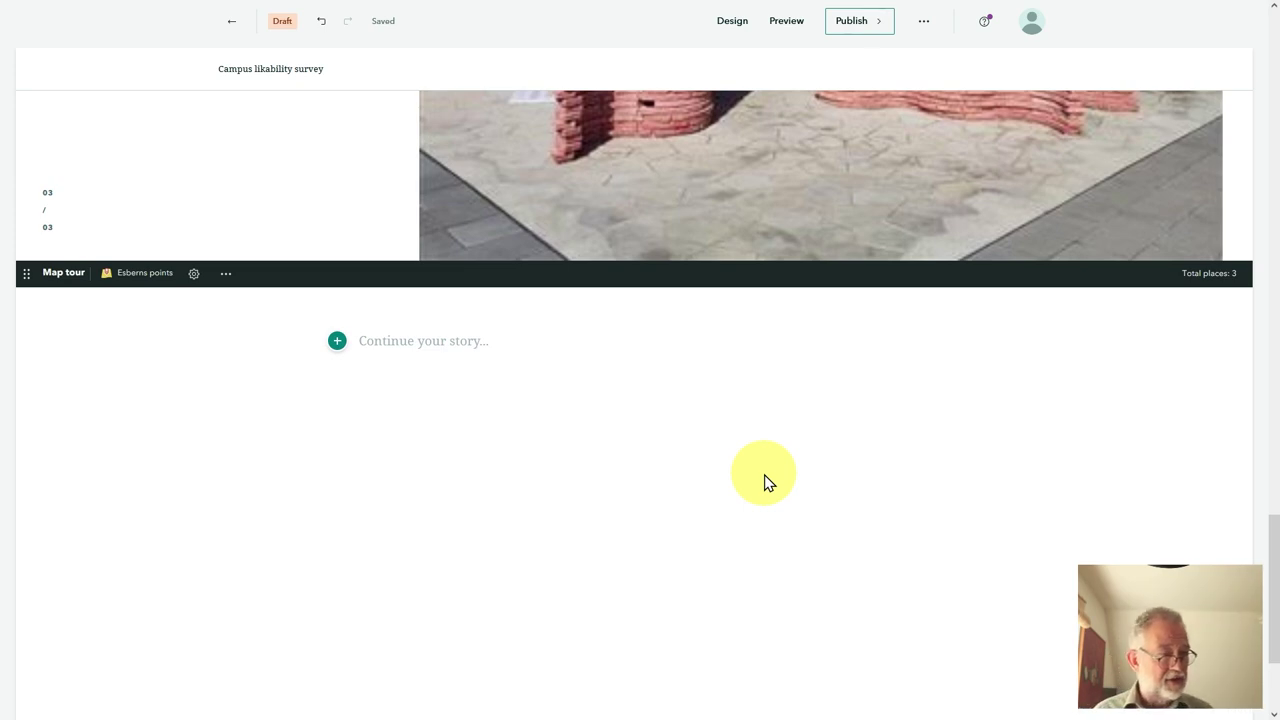
scroll(764, 483, up, 10)
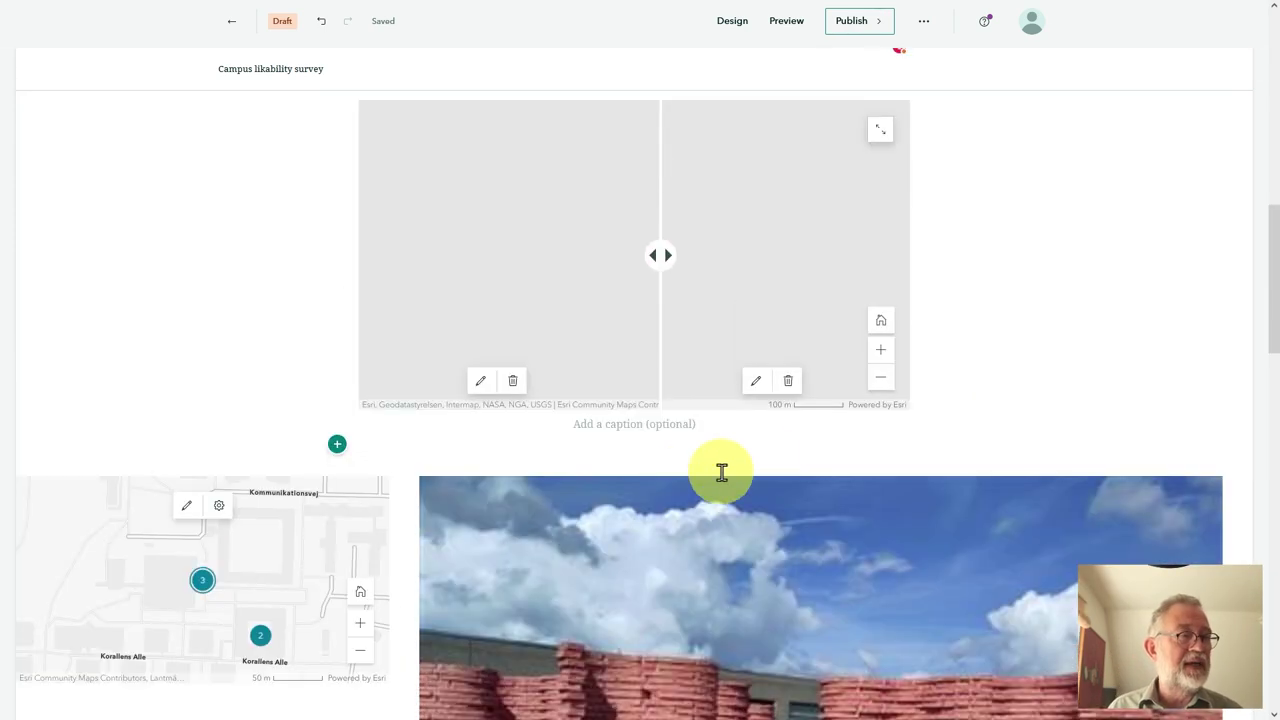
scroll(733, 454, up, 5)
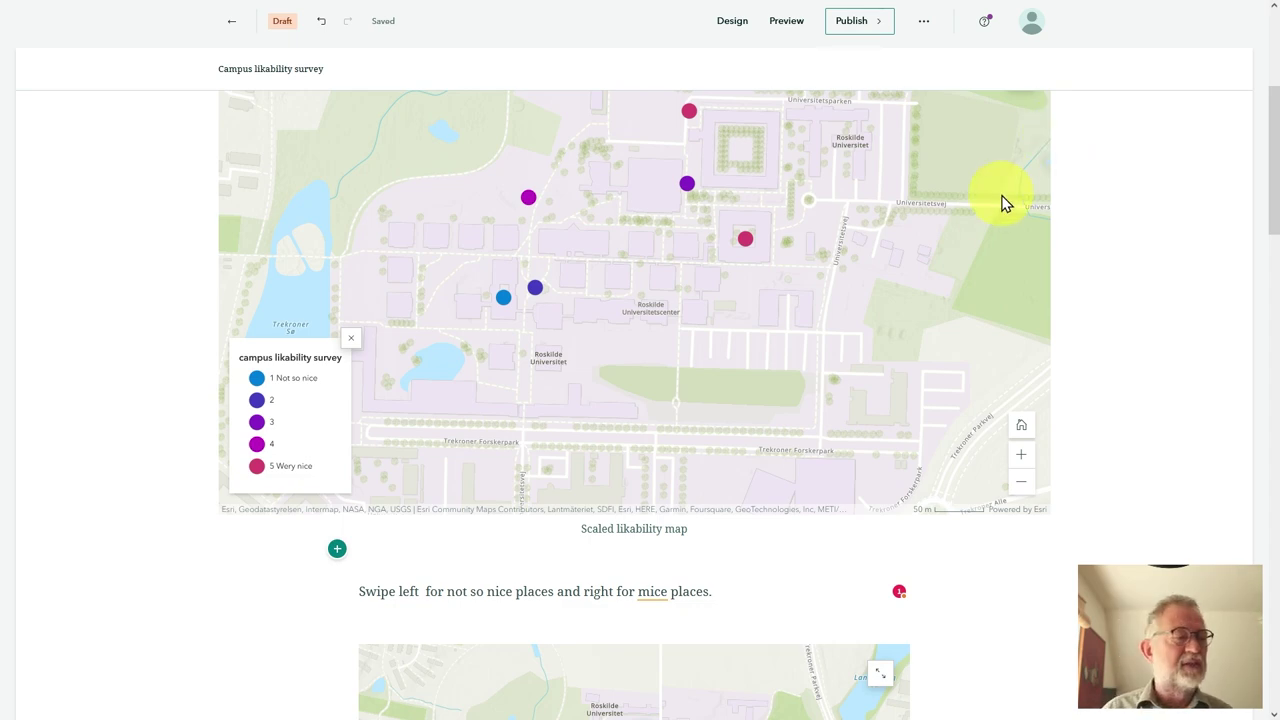
scroll(1035, 200, up, 3)
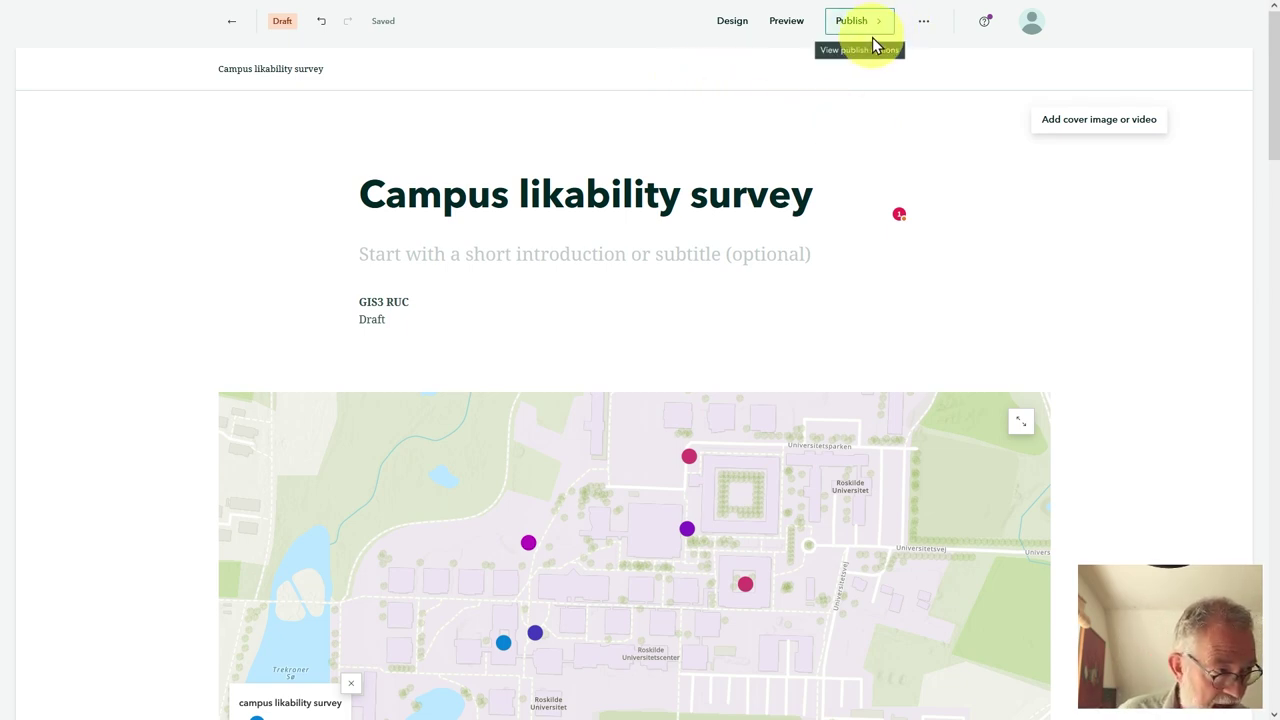
Preview the story in desktop and phone layouts, examining its maps and tour places, rotate the phone view, and return to editing.
click(789, 22)
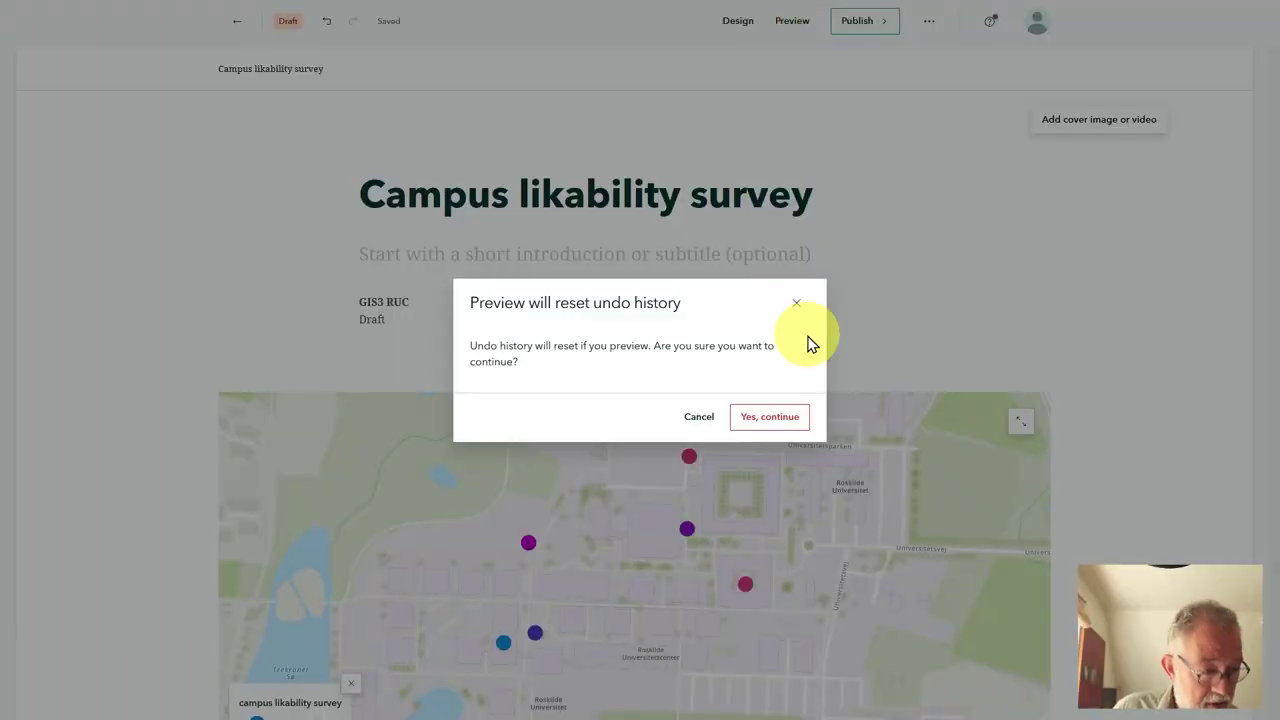
click(779, 428)
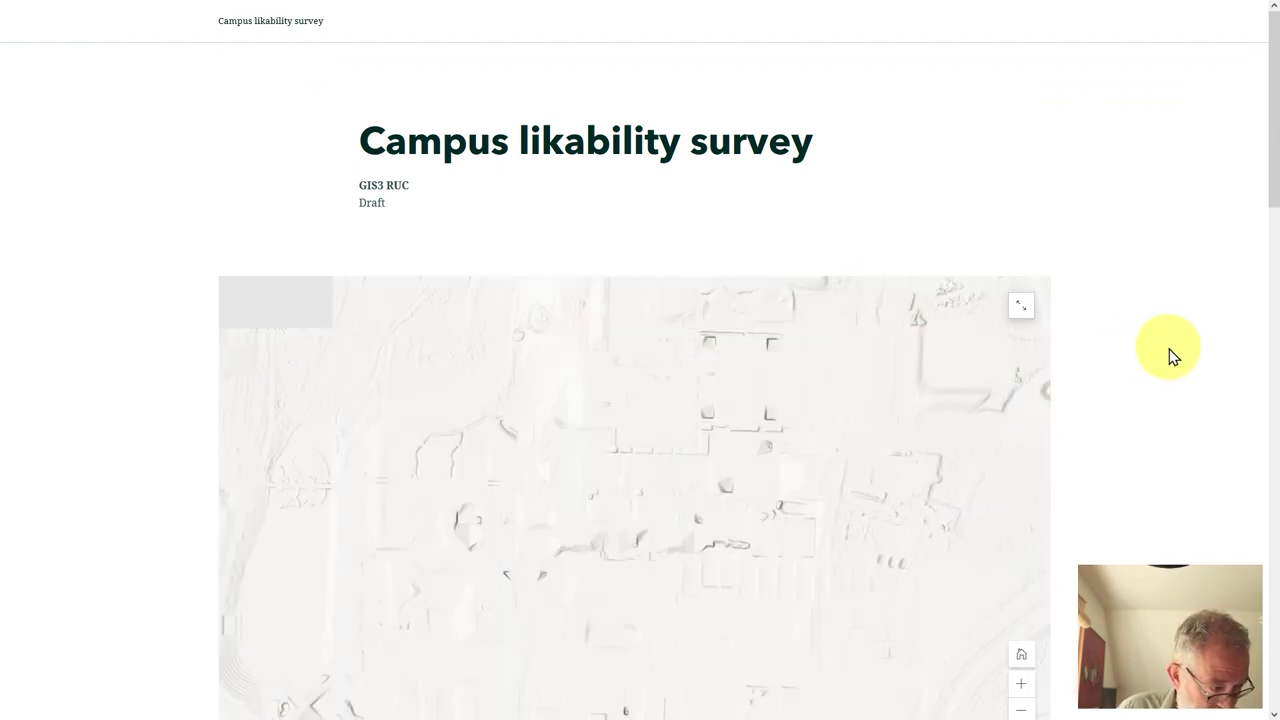
scroll(1168, 354, down, 8)
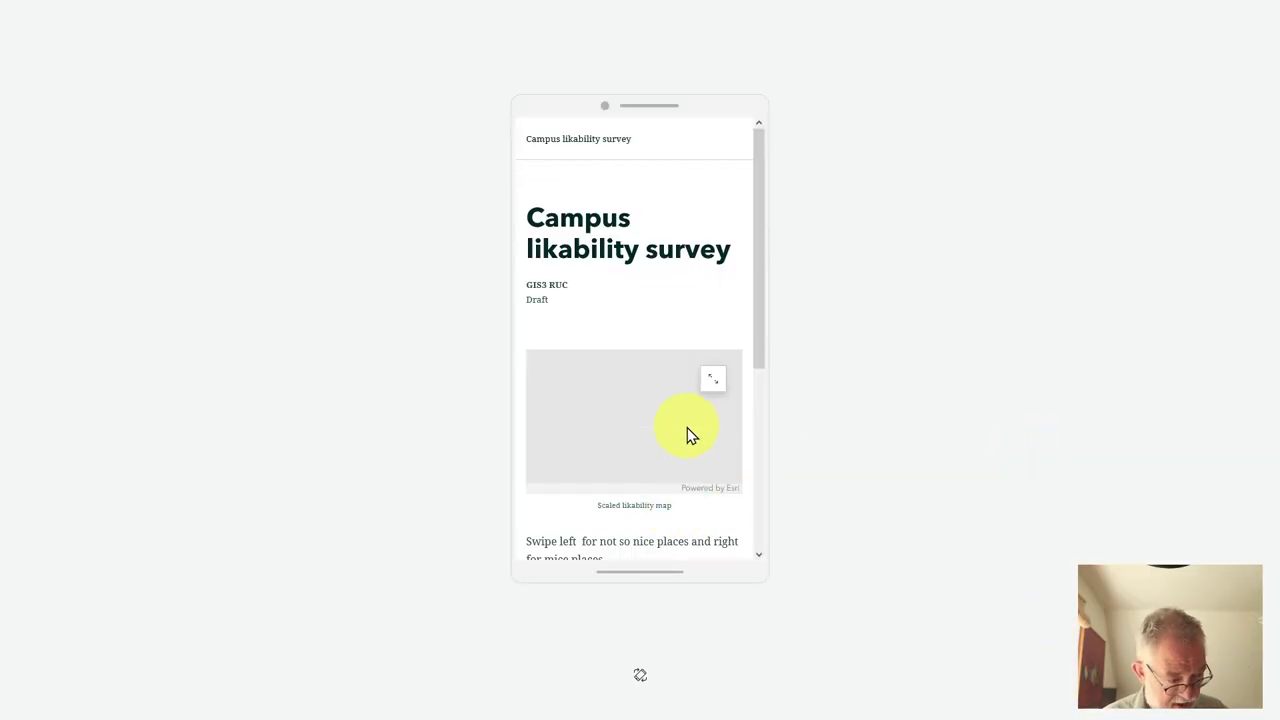
scroll(687, 430, down, 5)
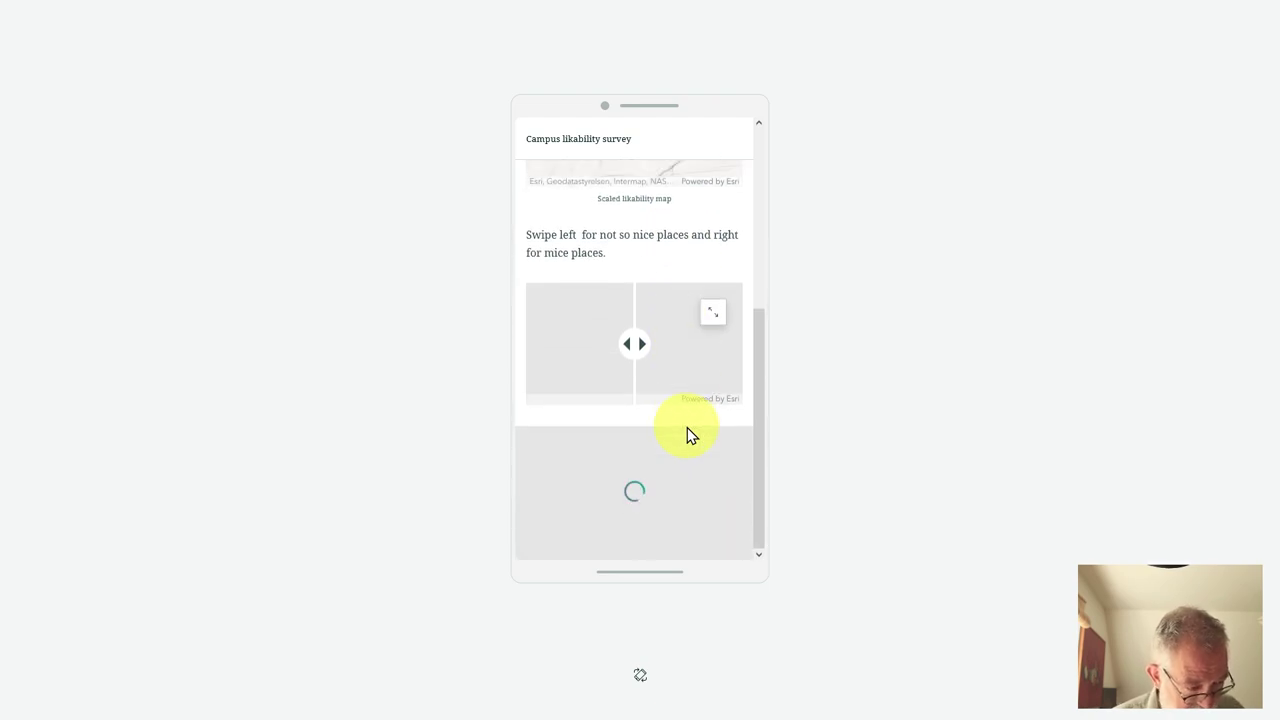
scroll(687, 432, up, 5)
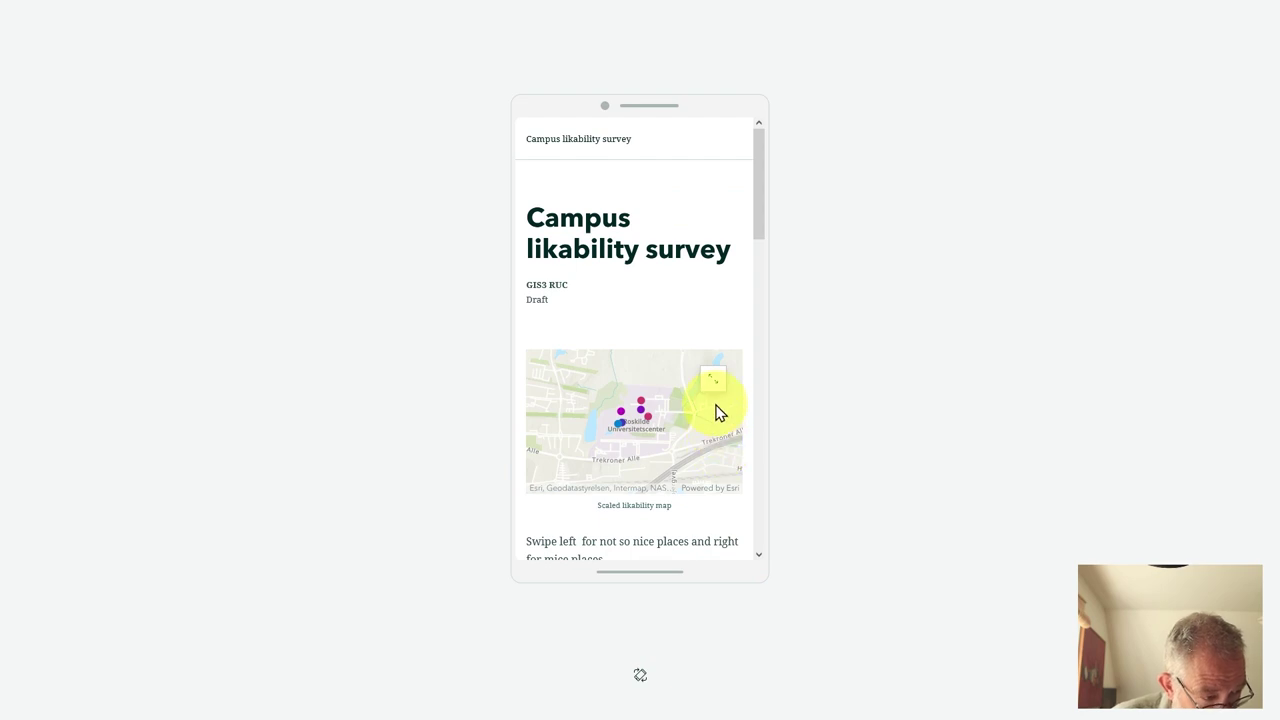
scroll(707, 377, down, 5)
scroll(707, 377, down, 3)
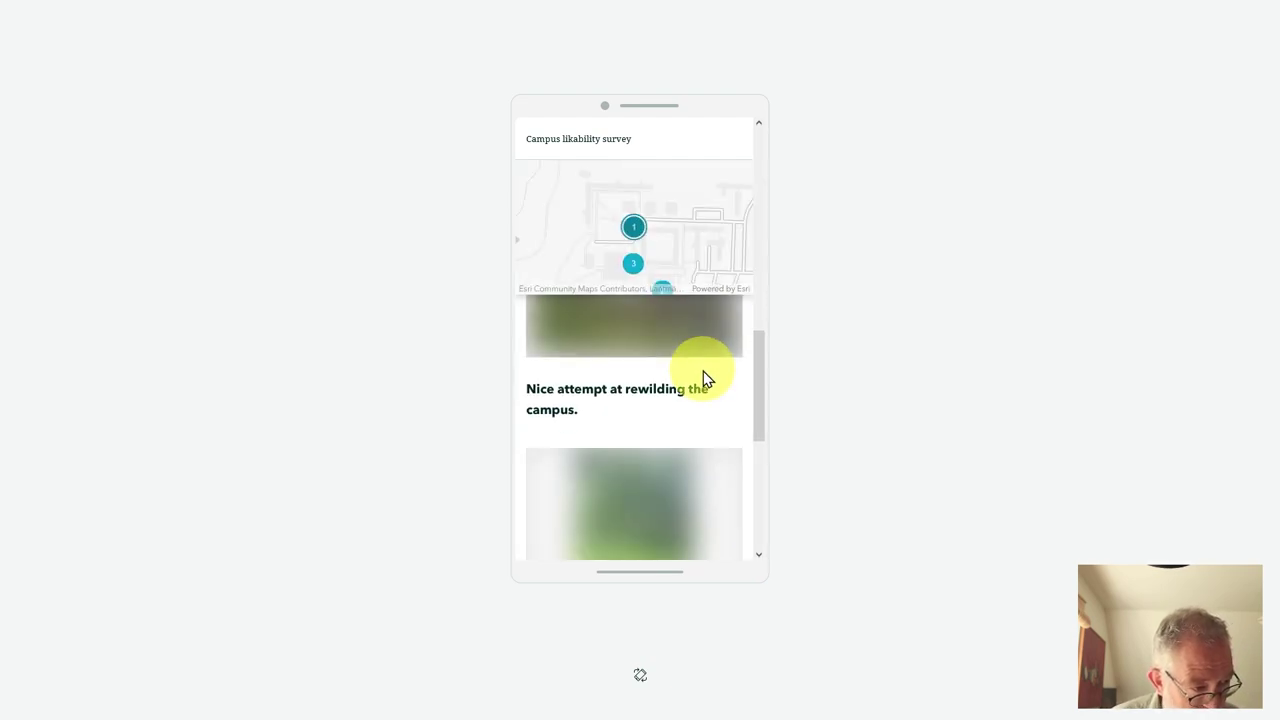
scroll(710, 400, up, 5)
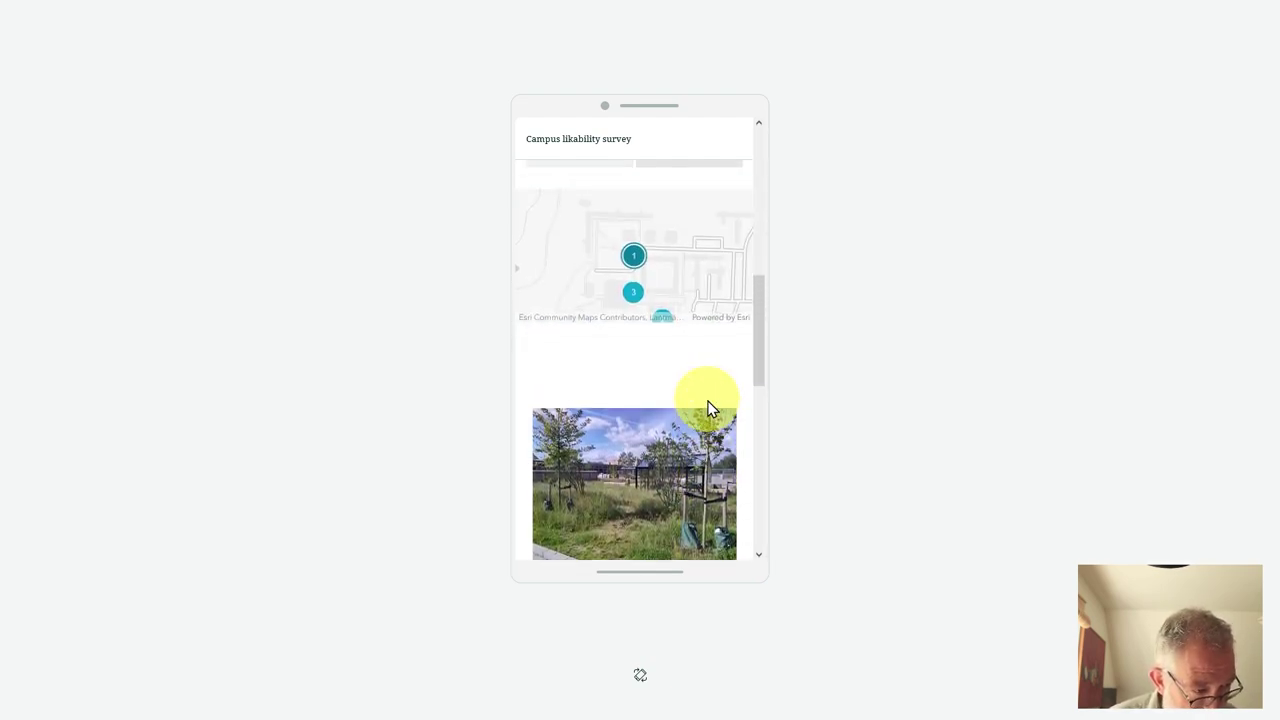
click(632, 427)
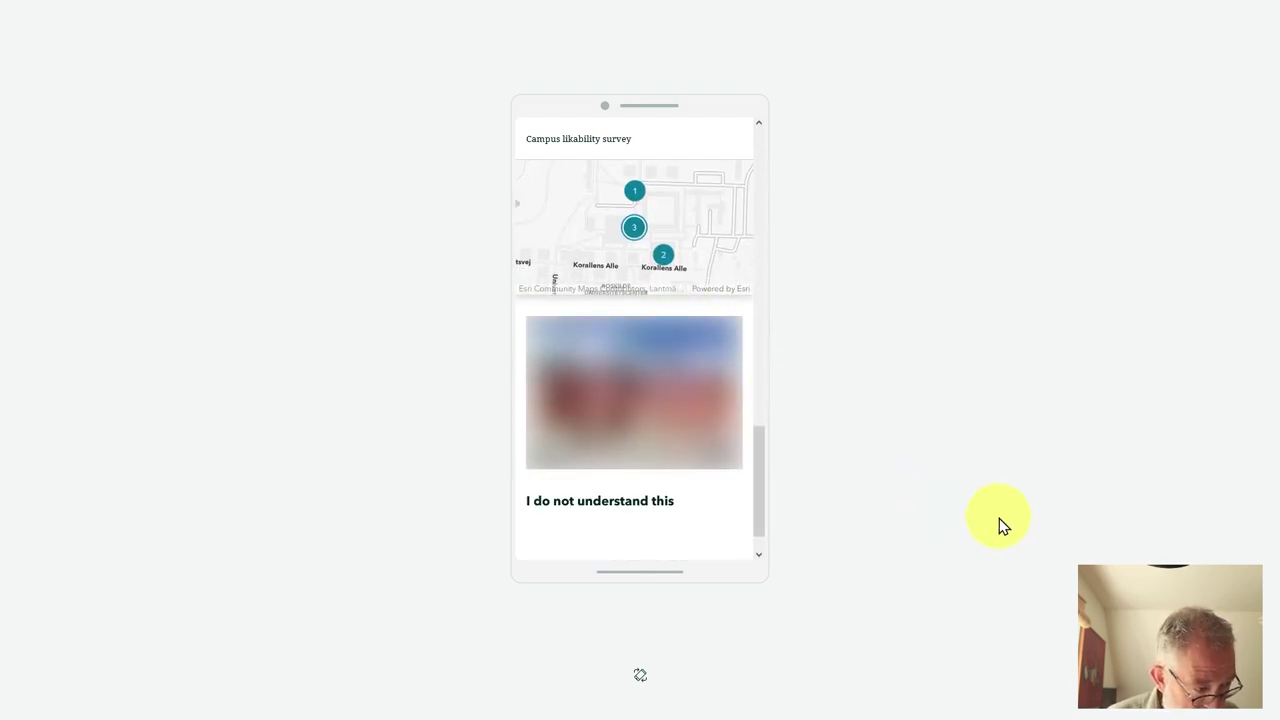
click(640, 675)
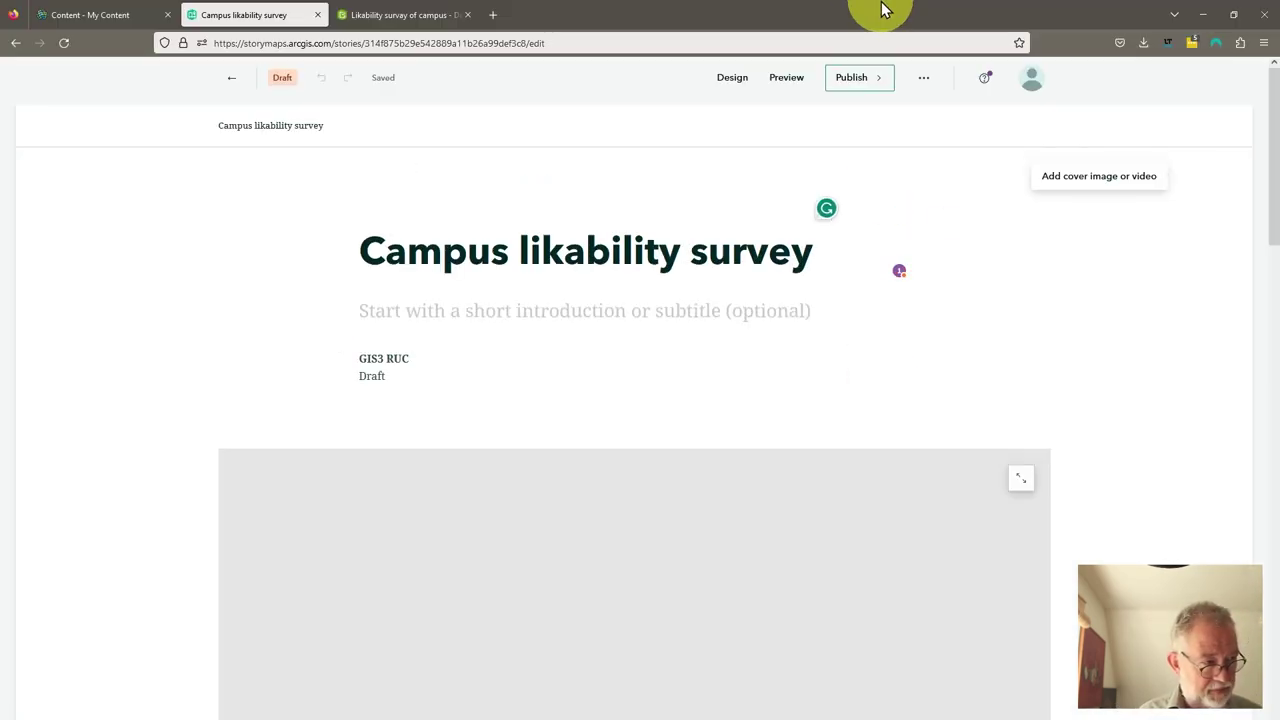
Open the story's publish options and set the sharing level to Organization.
click(877, 85)
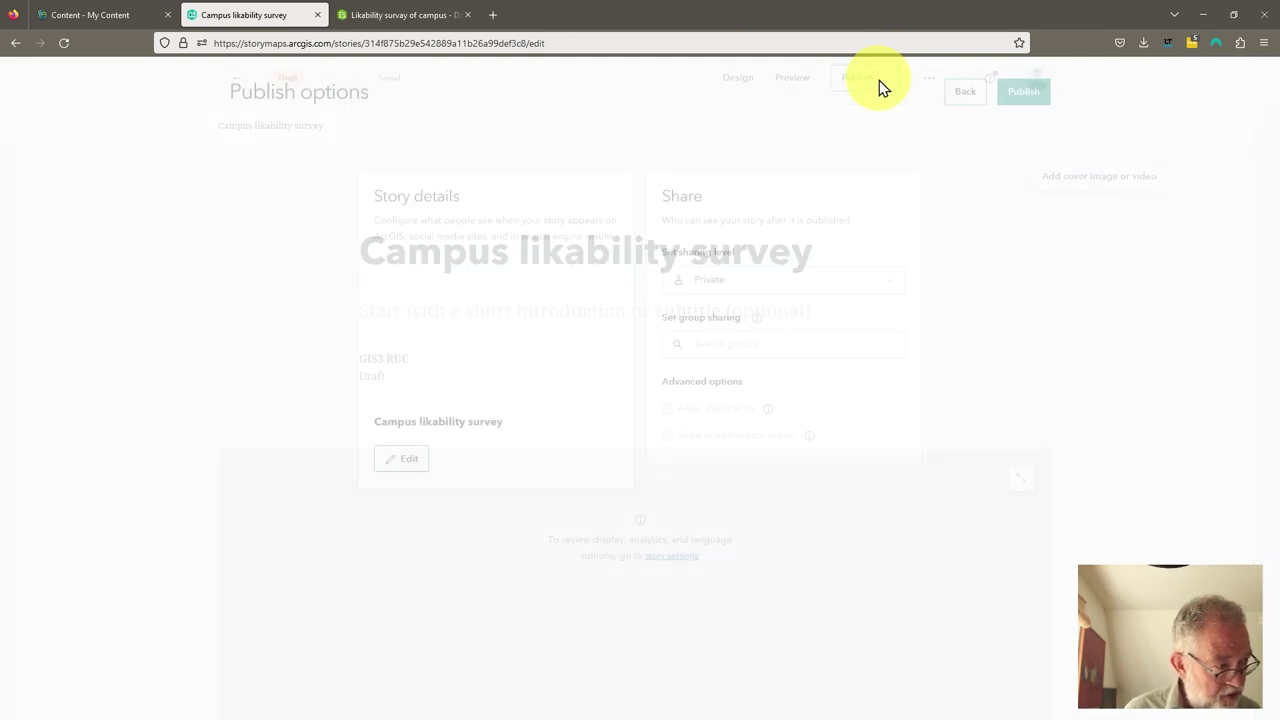
key(F11)
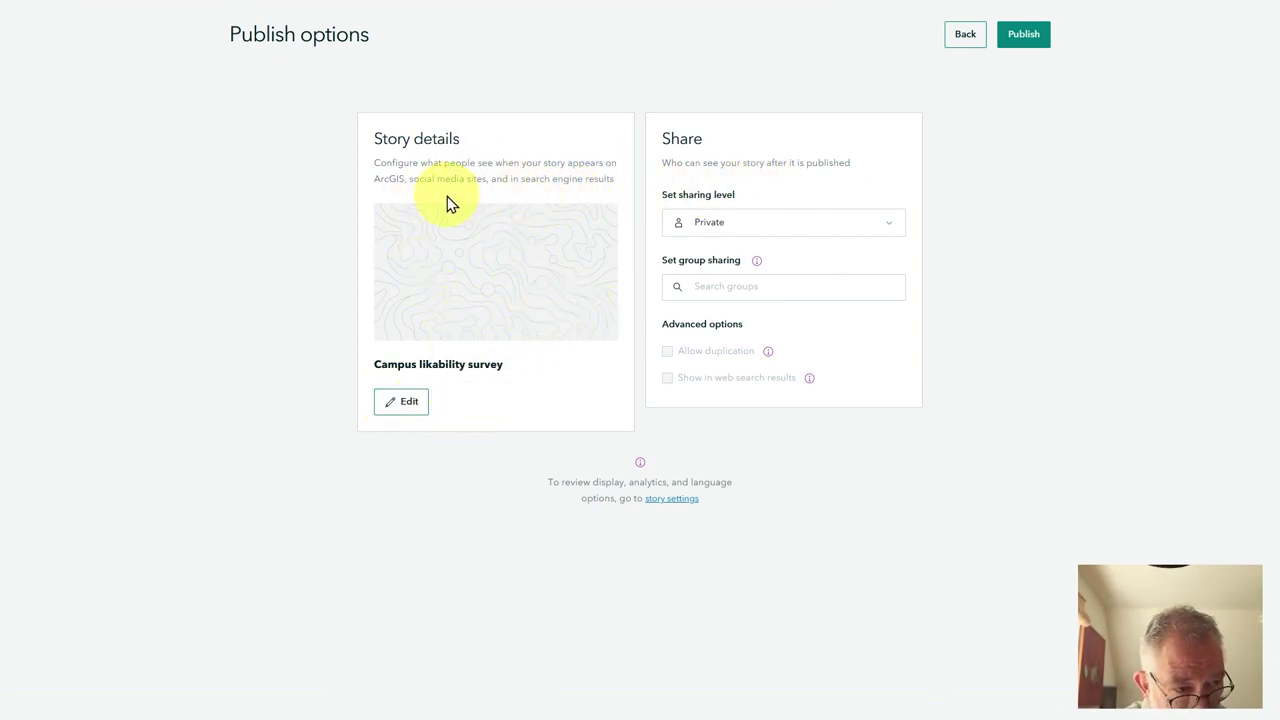
click(743, 233)
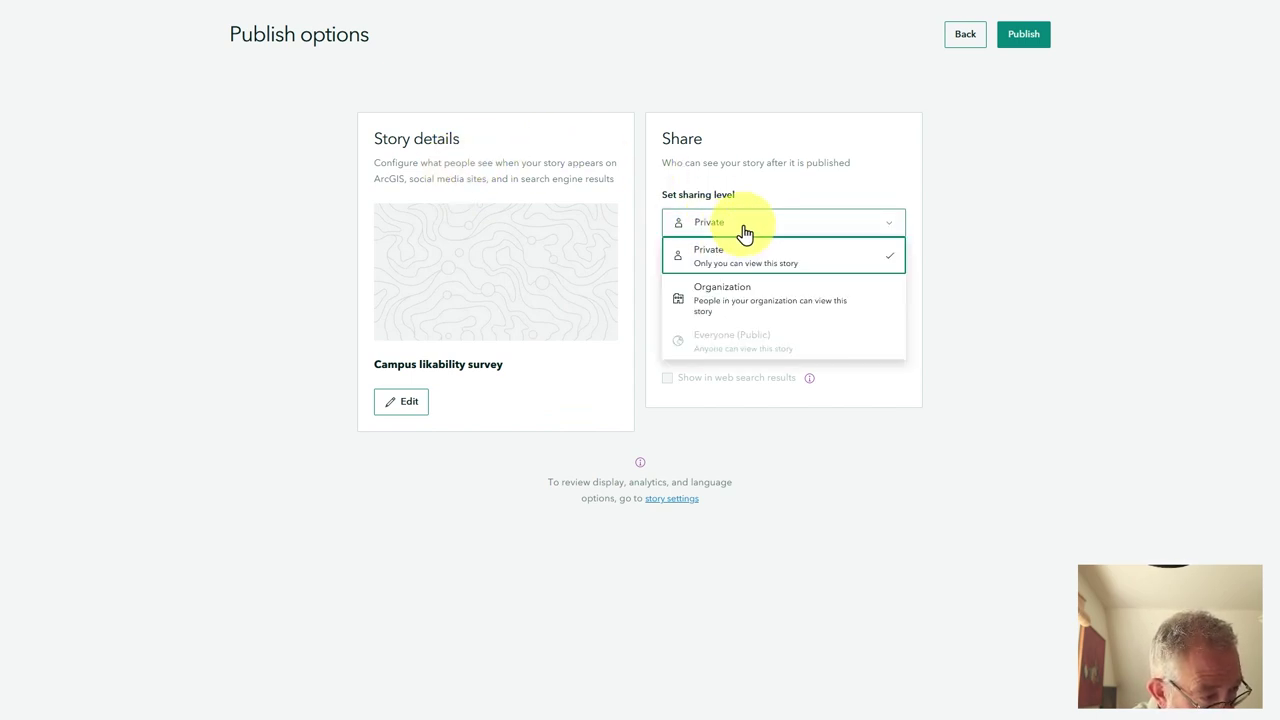
click(791, 297)
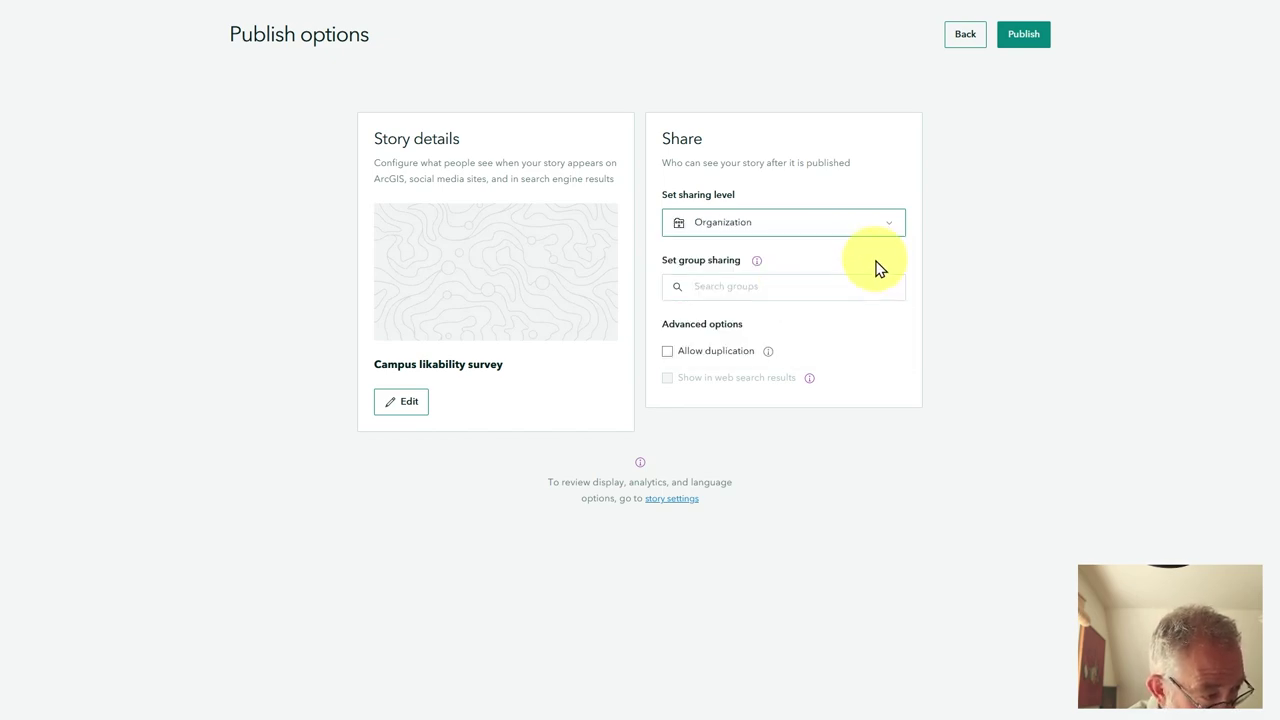
click(797, 224)
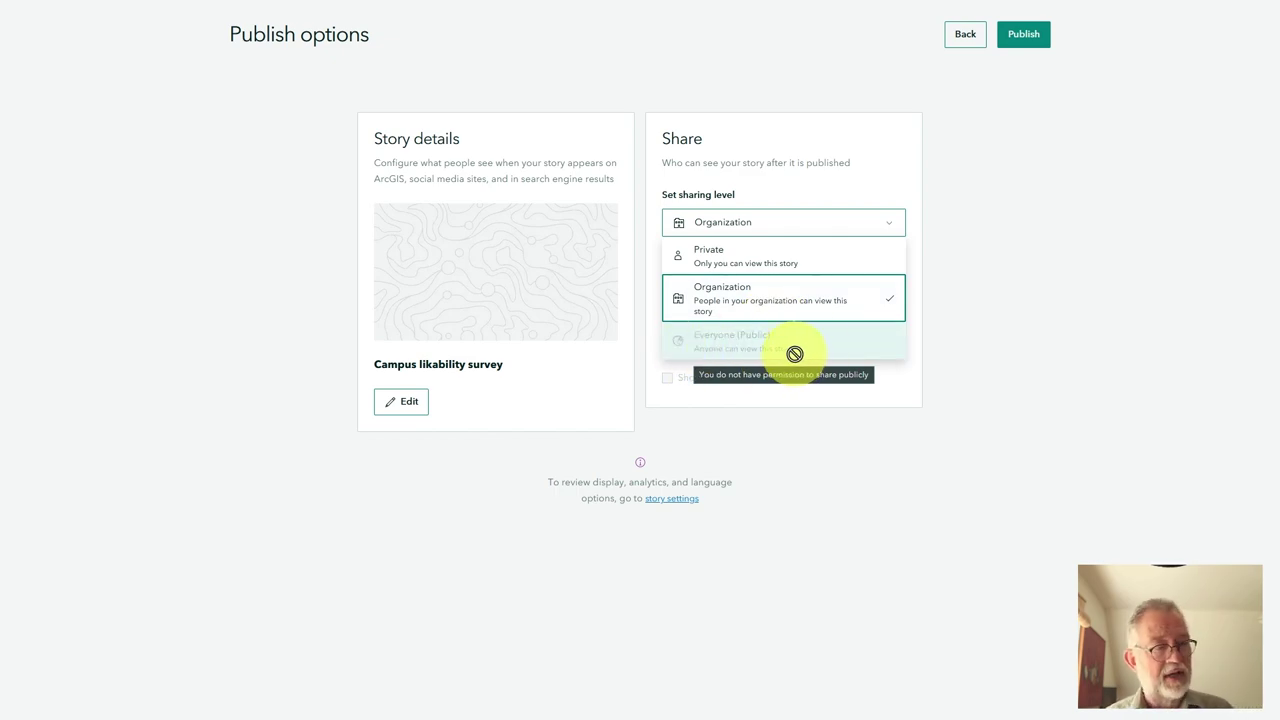
click(981, 342)
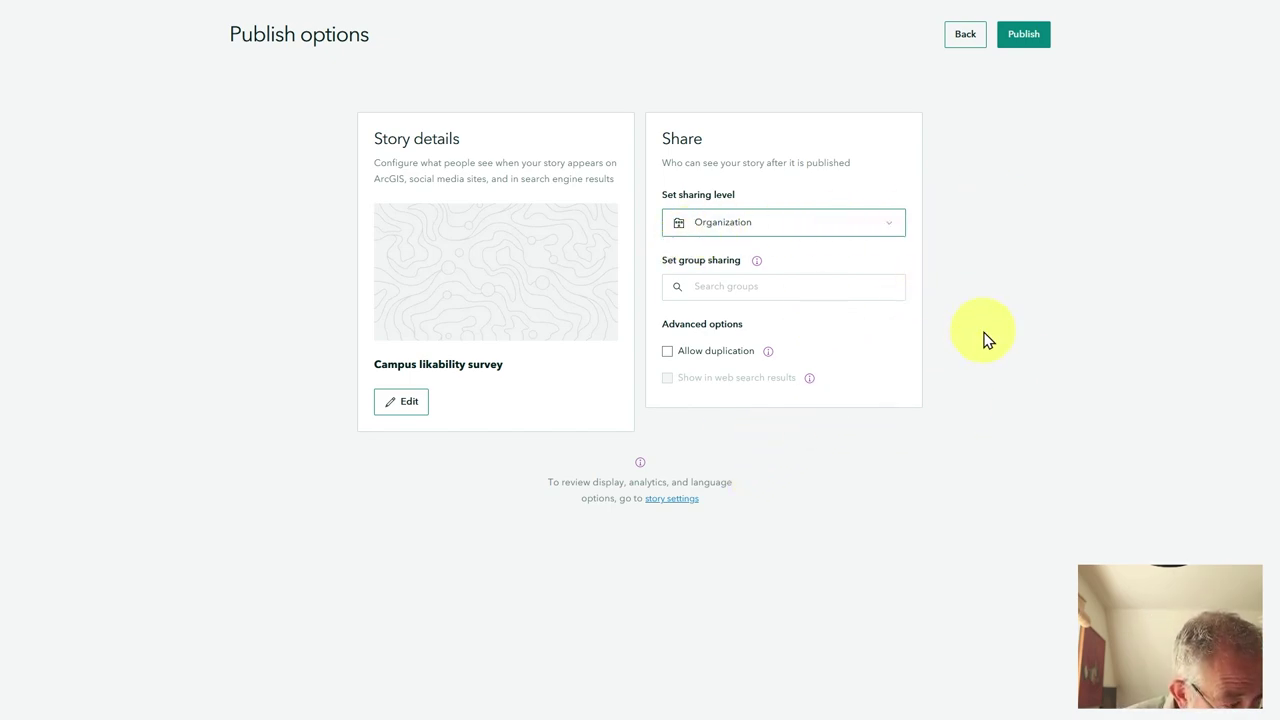
Publish the story with its maps and layers shared with the organization, and select the published story's web address.
click(1024, 40)
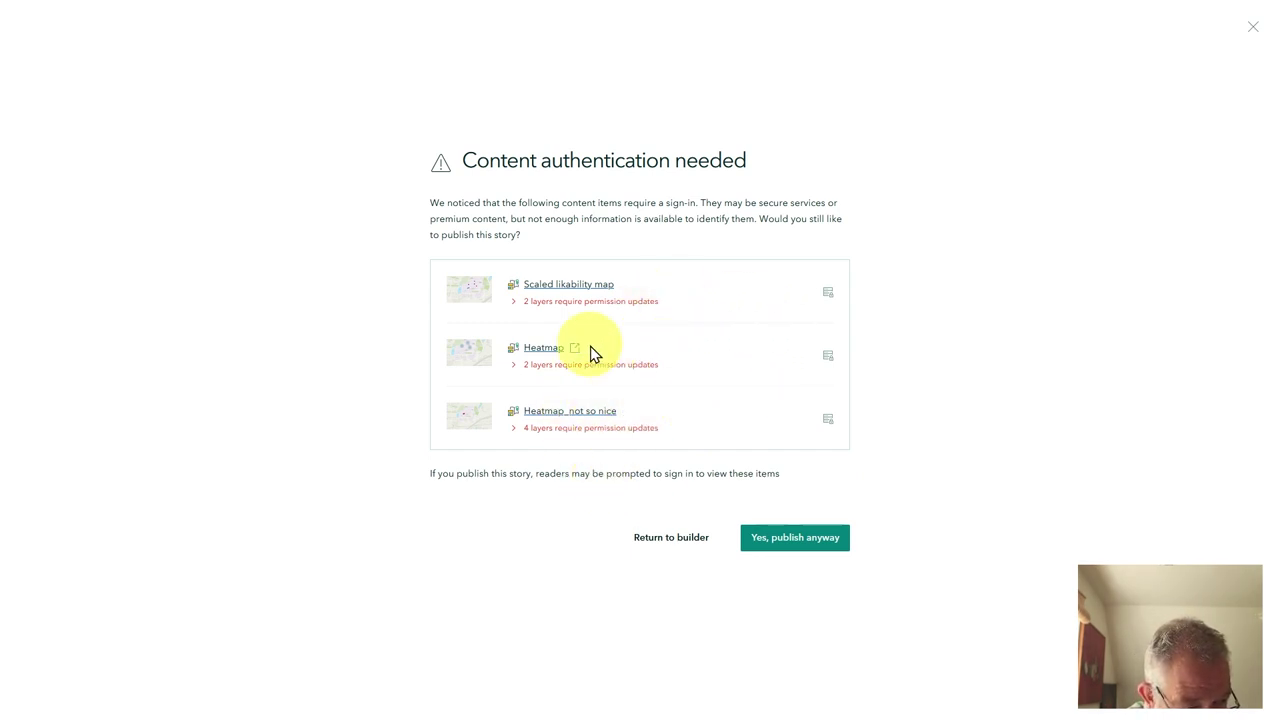
click(805, 548)
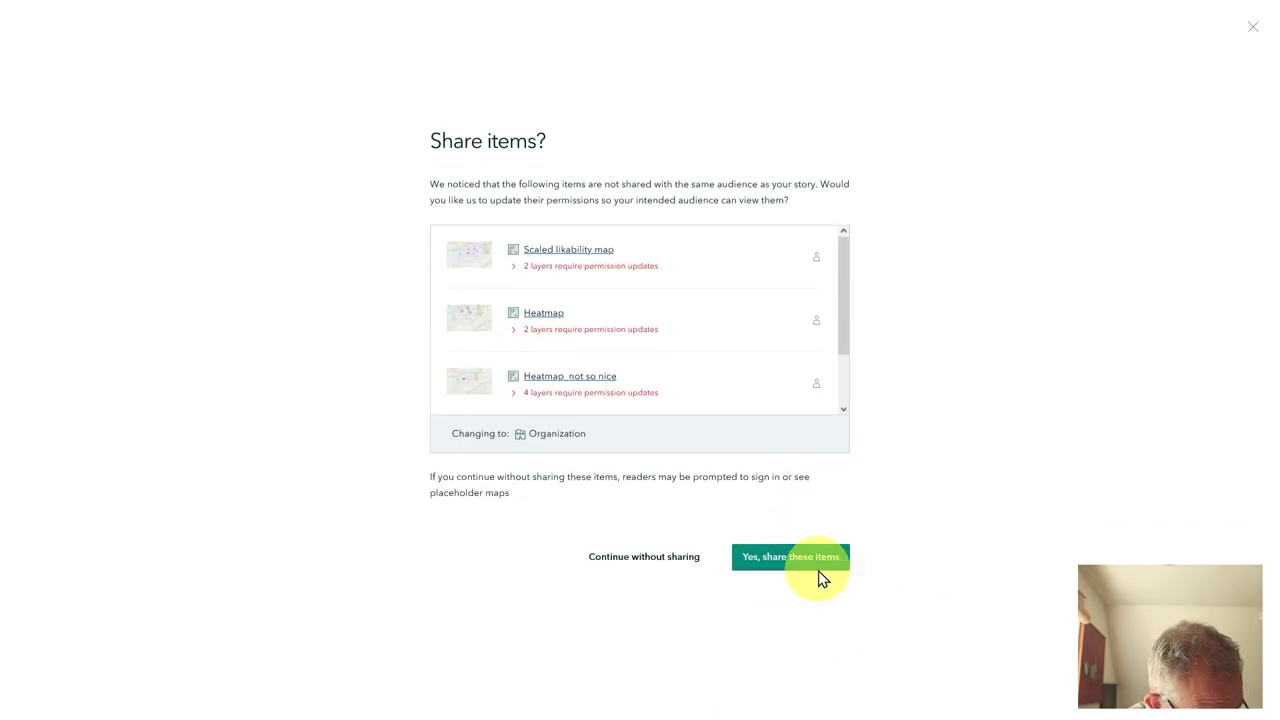
click(812, 566)
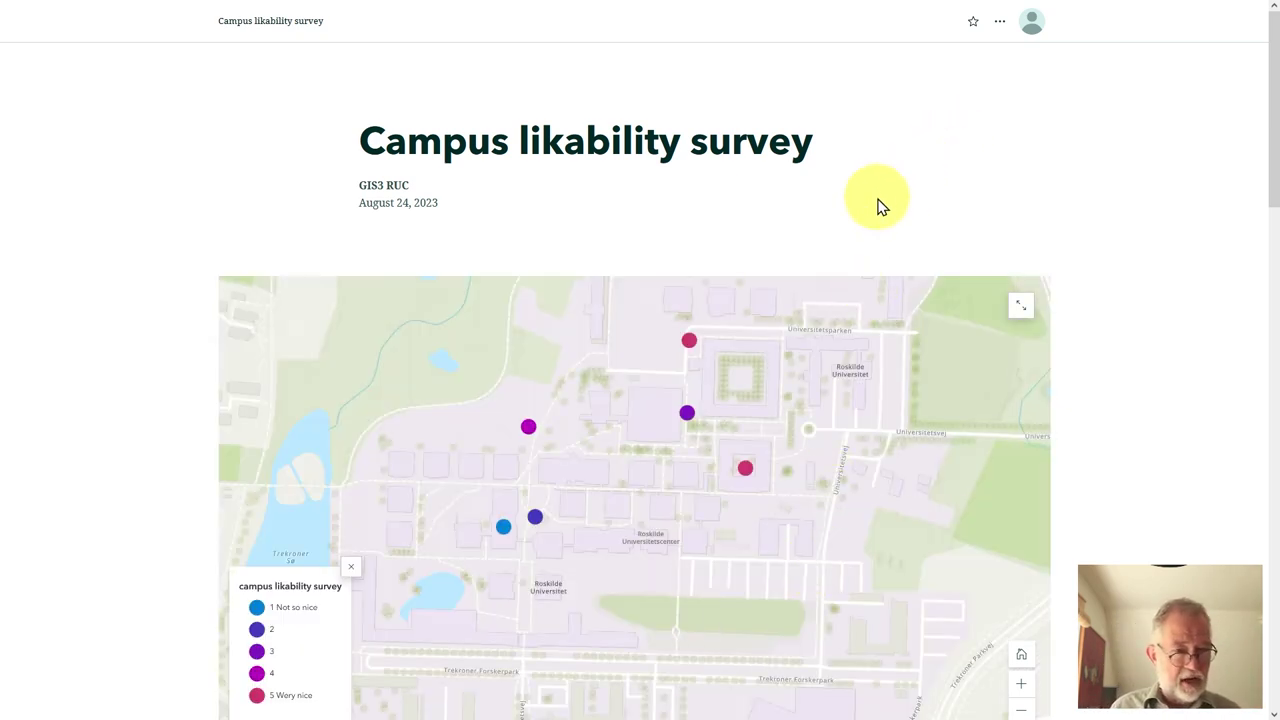
mouse_move(552, 12)
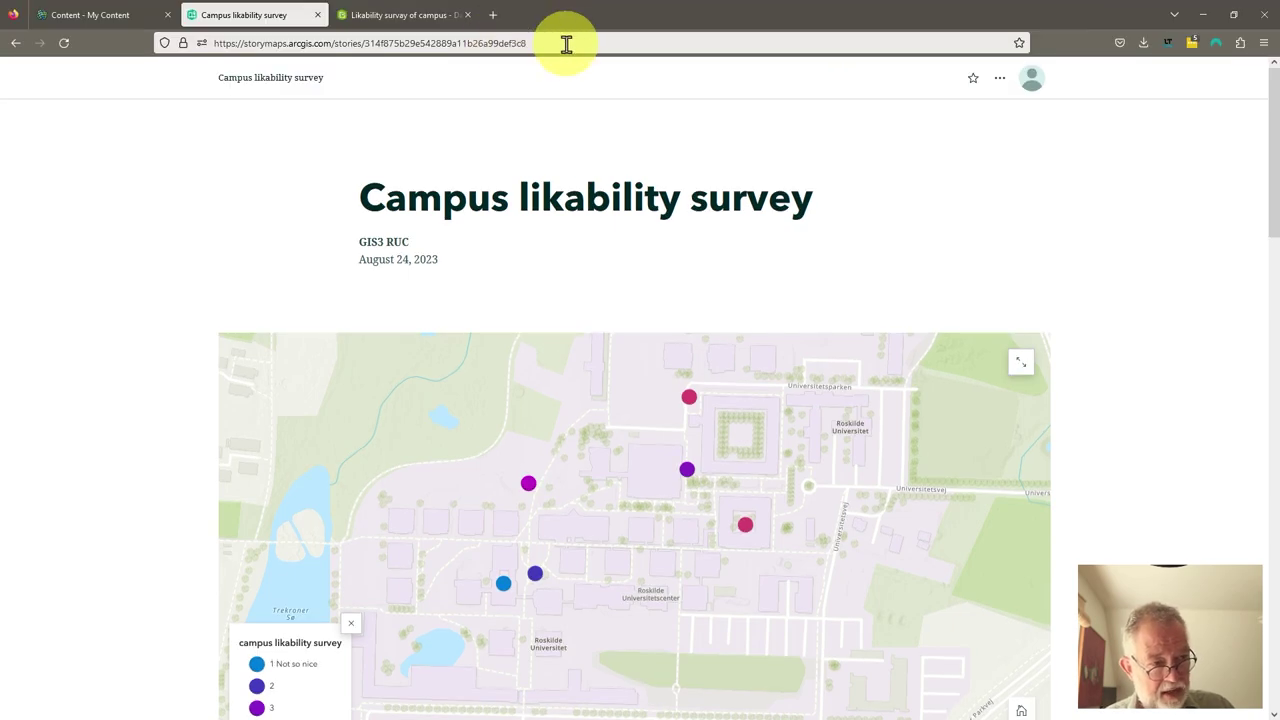
click(566, 43)
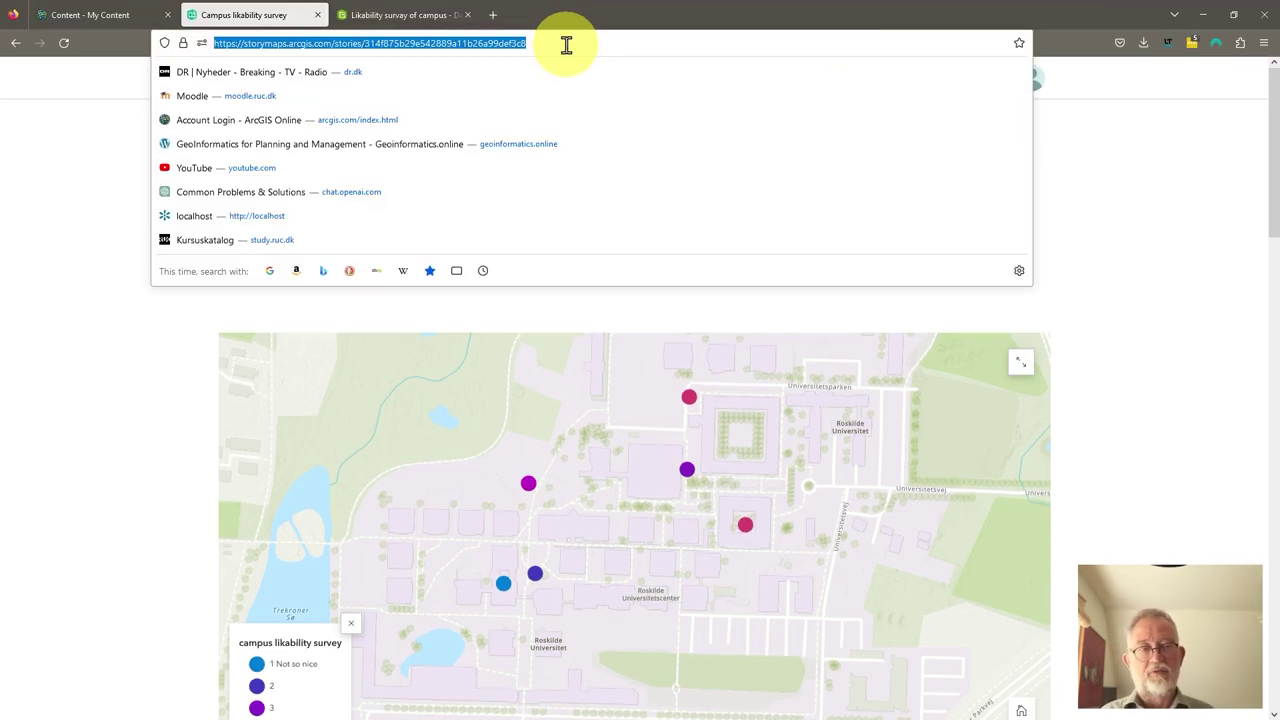